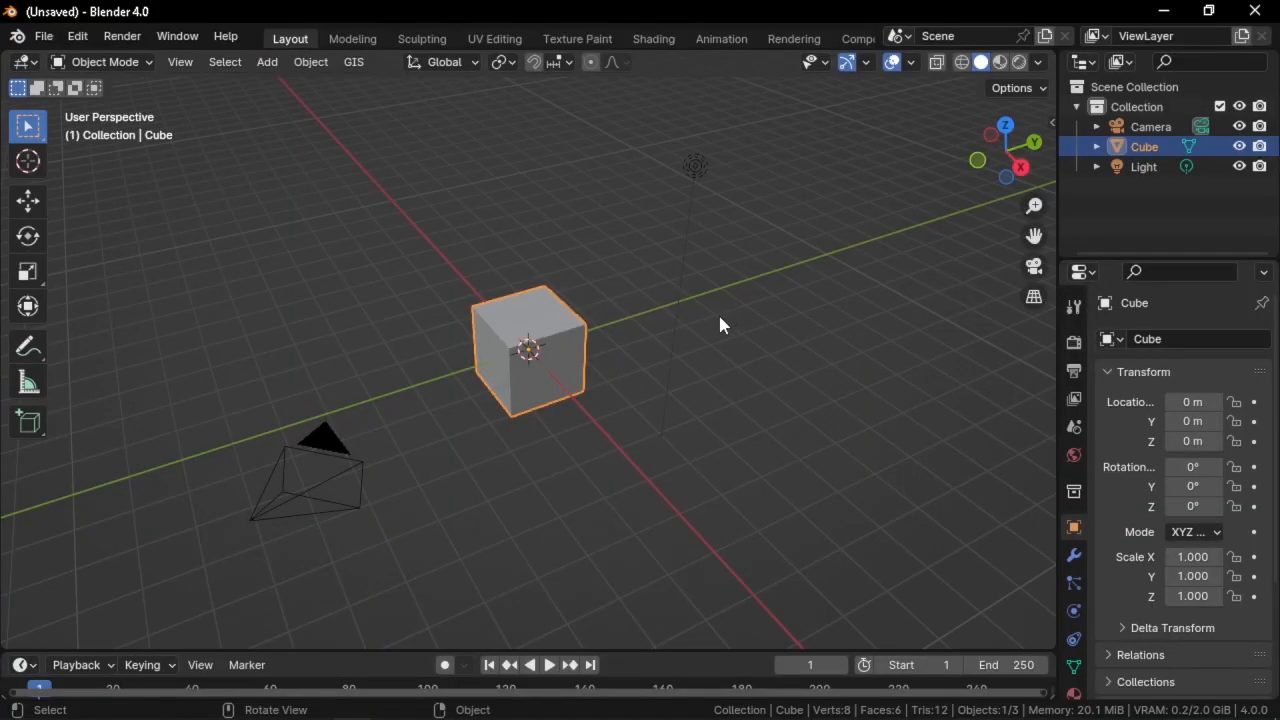
middle_click_drag(716, 332, 708, 331)
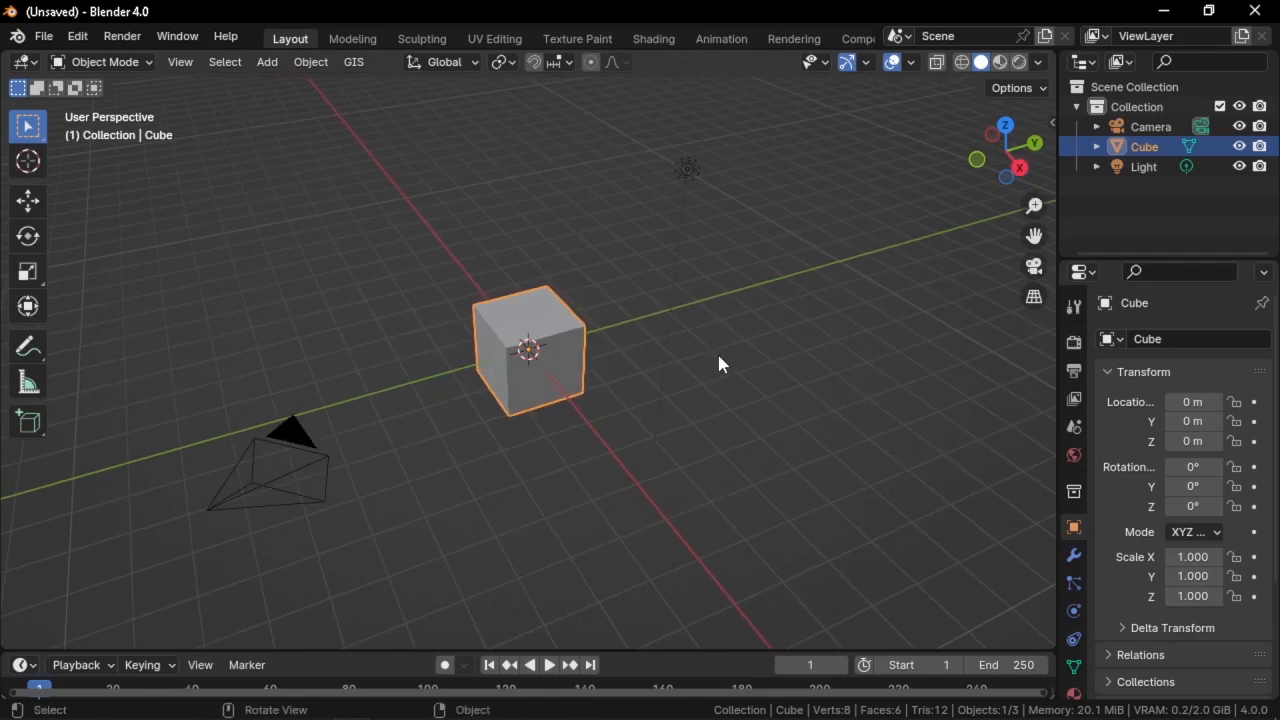
key("alt+Tab")
middle_click_drag(604, 346, 630, 340)
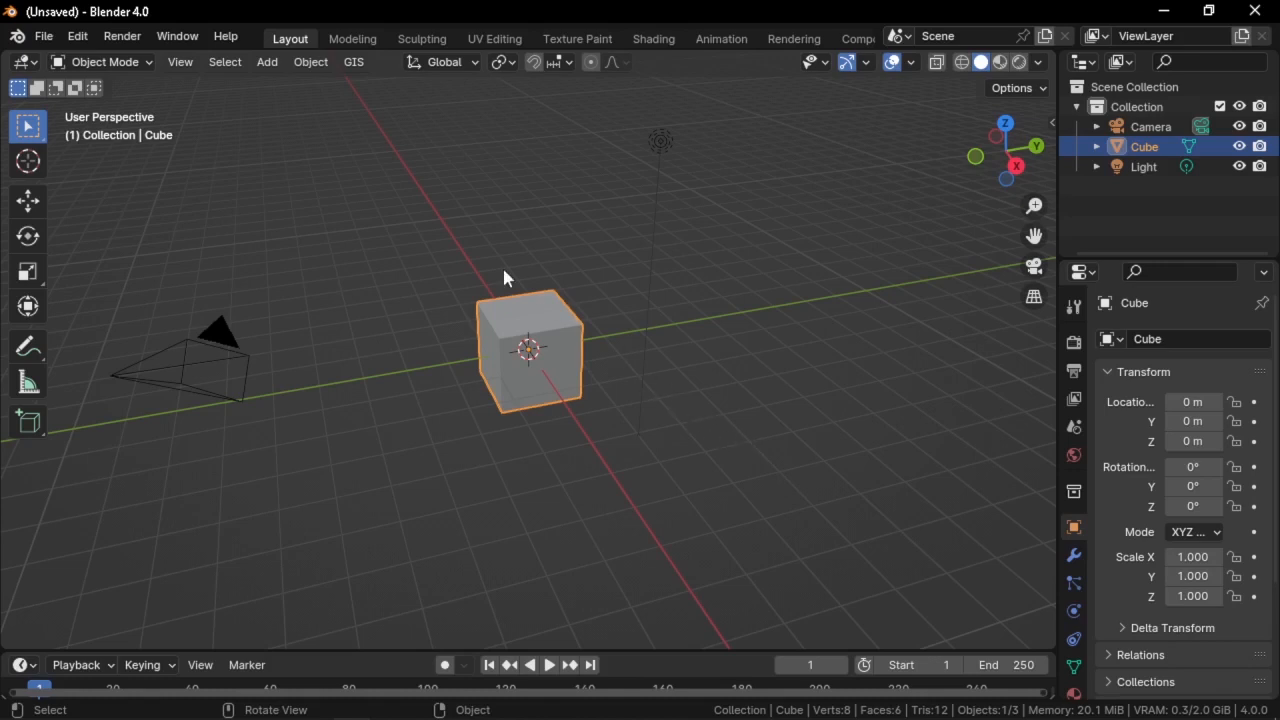
Search the add-on preferences for "node" to check the node add-ons, and close the preferences
left_click(84, 40)
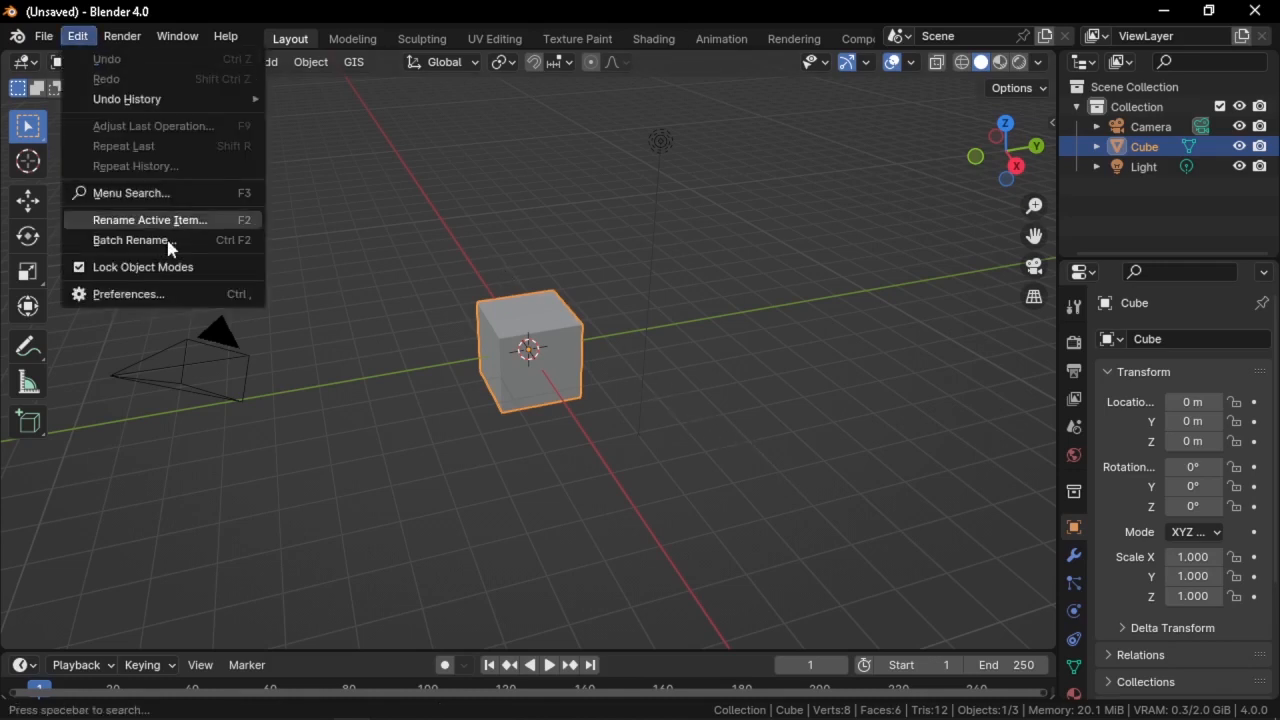
left_click(174, 291)
left_click(590, 73)
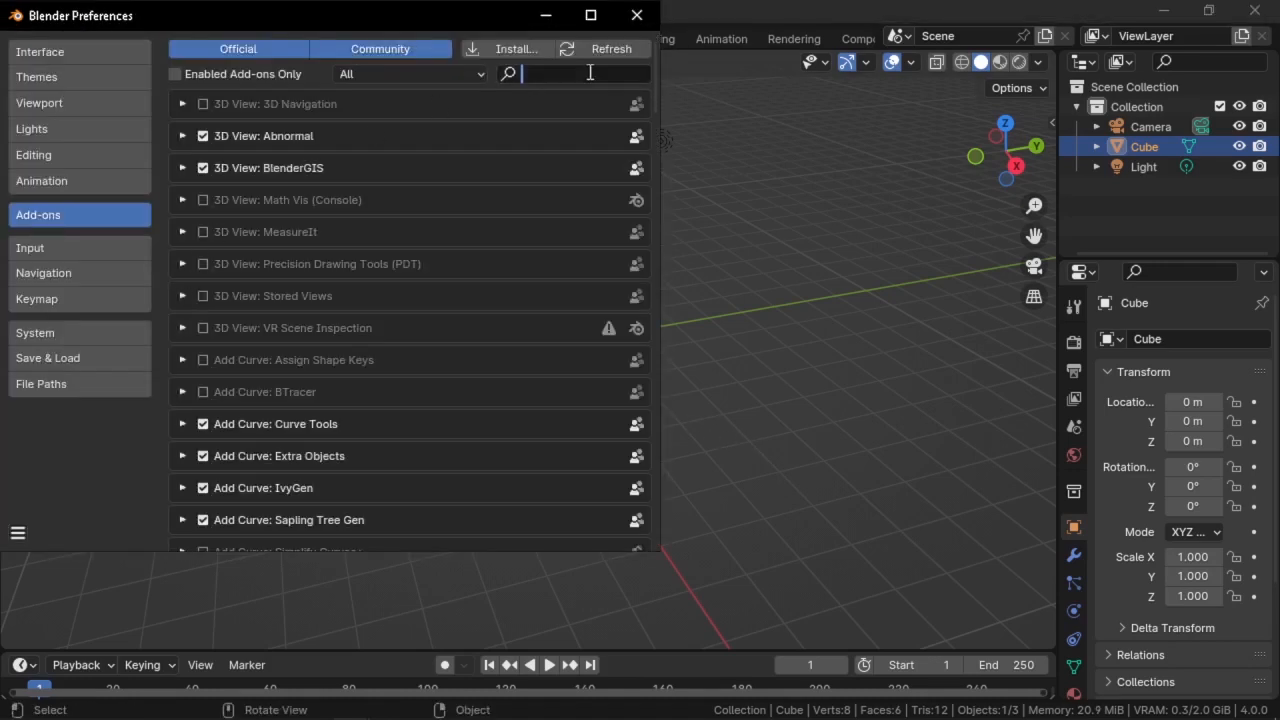
type("node")
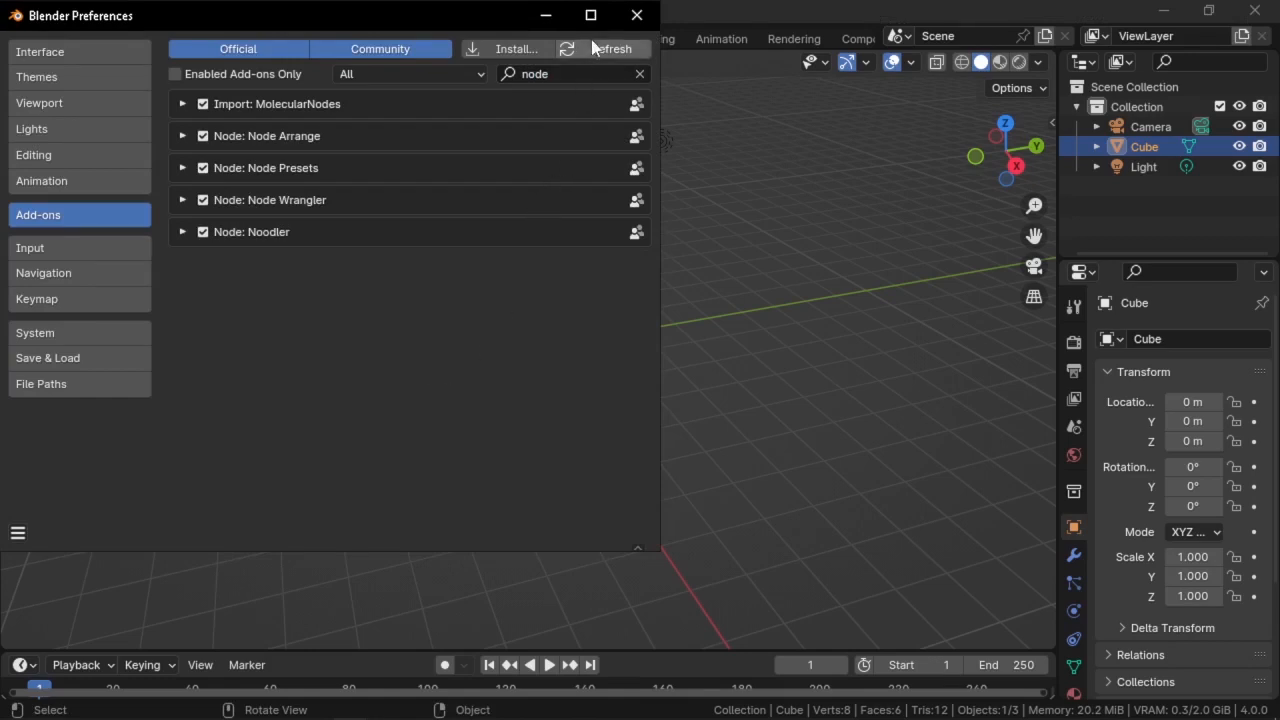
left_click(646, 14)
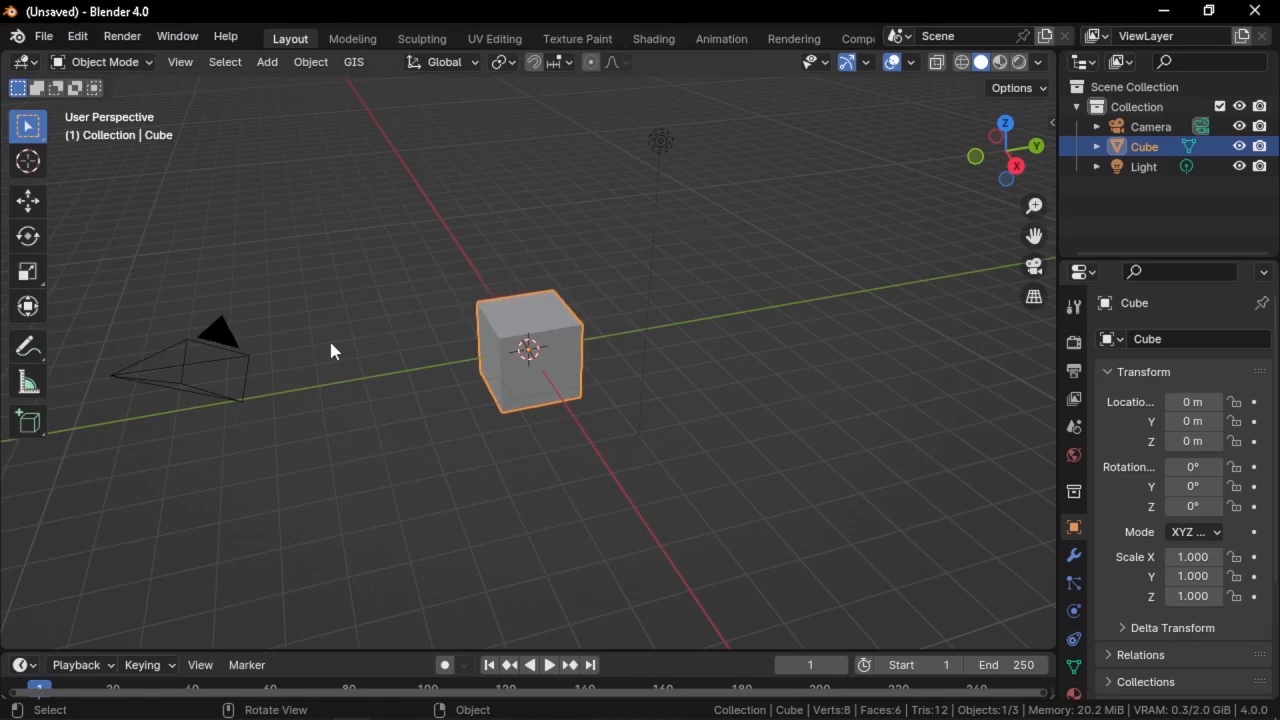
Delete the camera and the light, keeping only the default cube in the scene
left_click(502, 354)
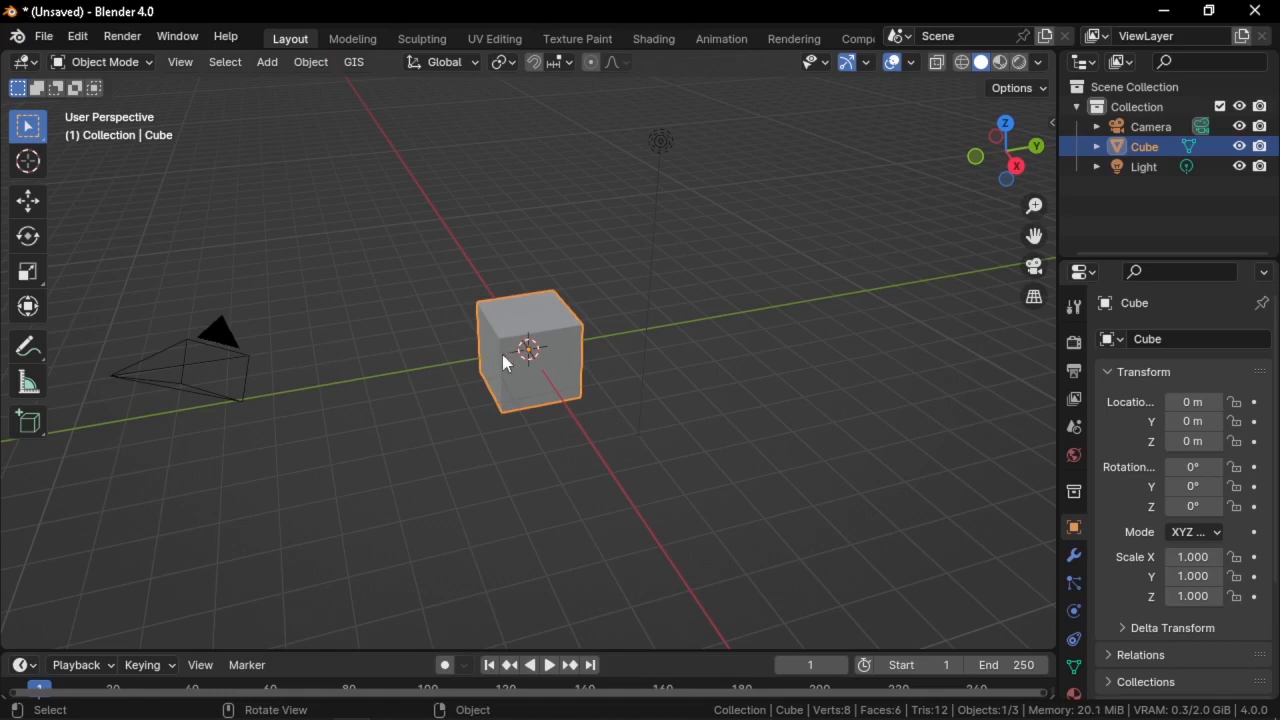
key("ctrl+i")
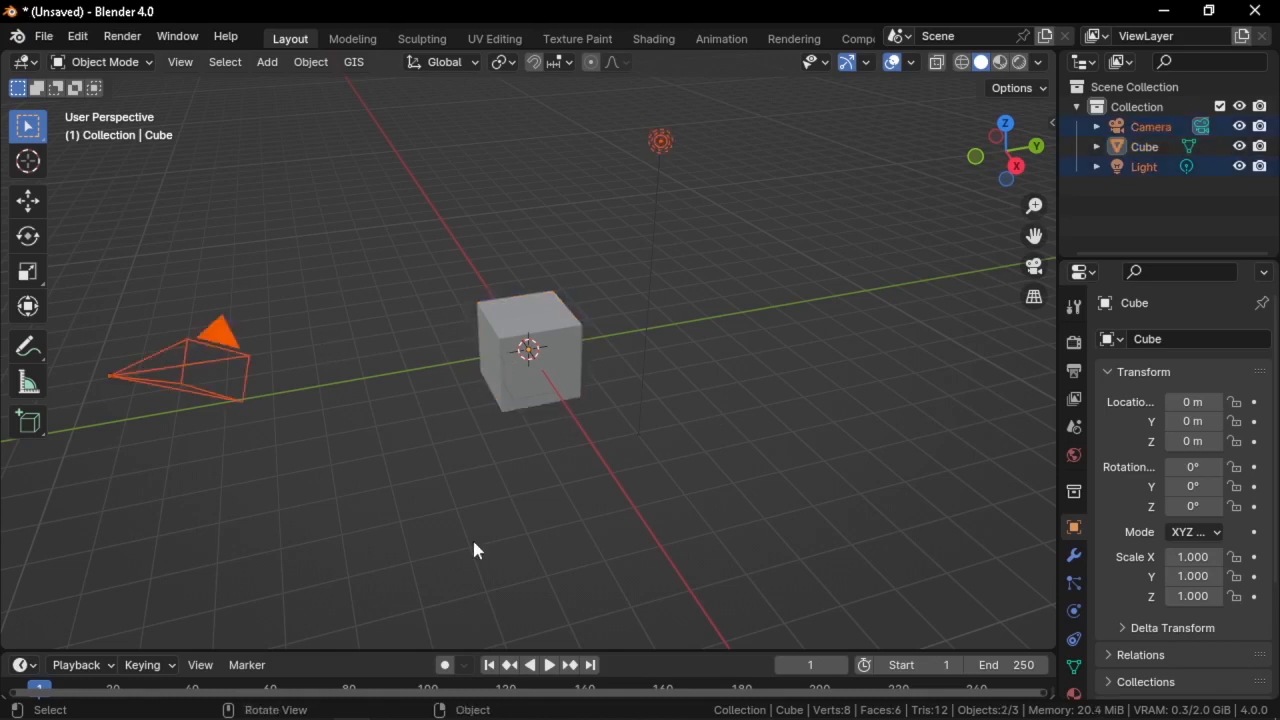
key("Delete")
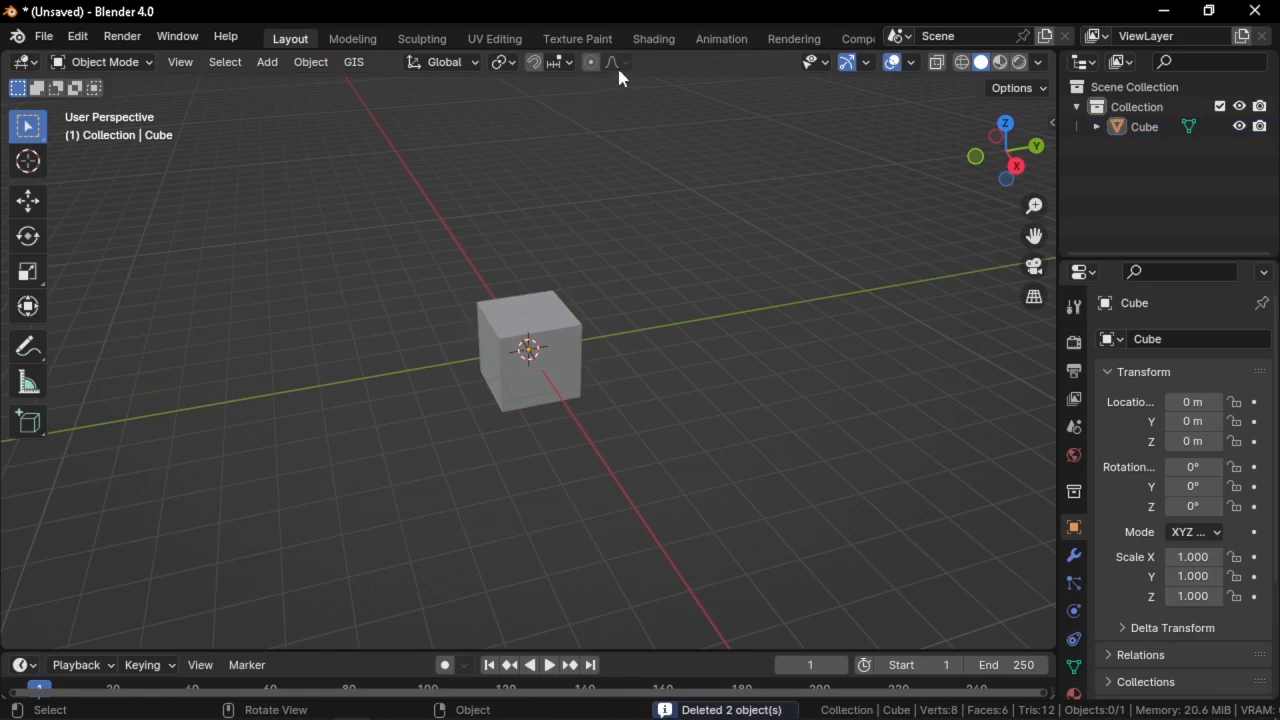
Switch to the Geometry Nodes workspace and create a new geometry node tree for the cube
scroll(710, 37, "down", 2)
scroll(760, 35, "down", 3)
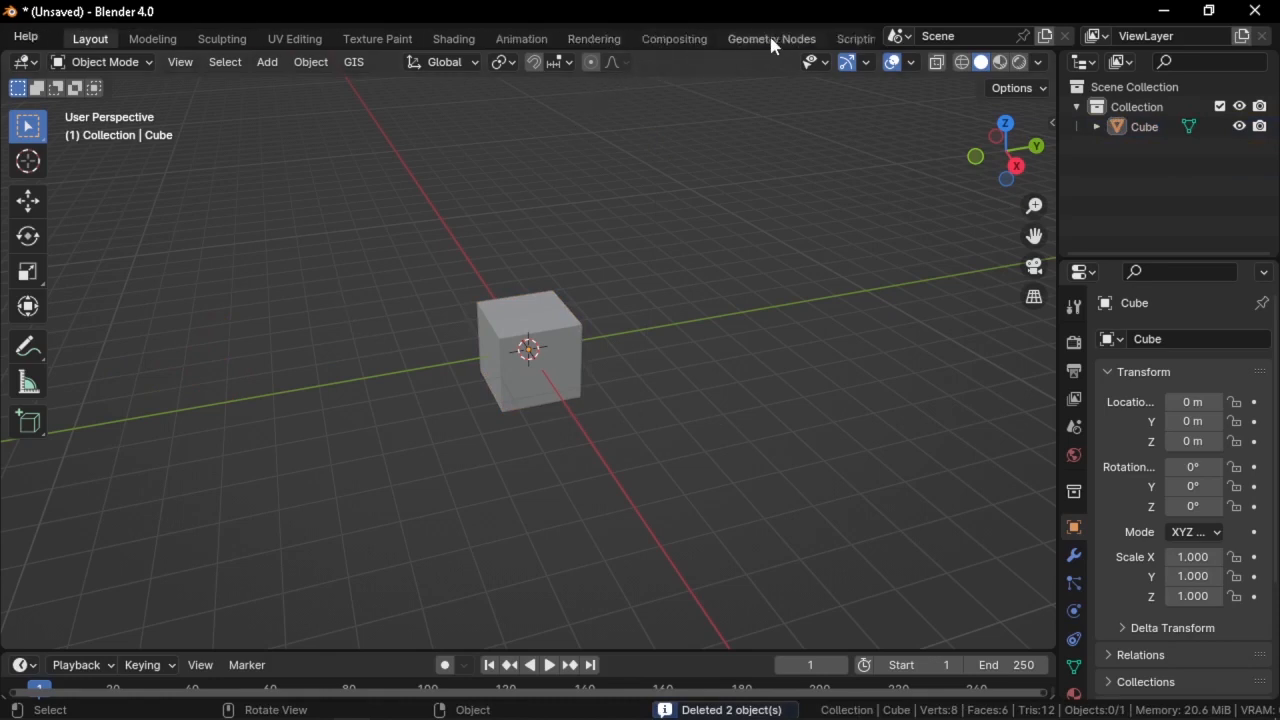
scroll(772, 45, "down", 1)
left_click(735, 40)
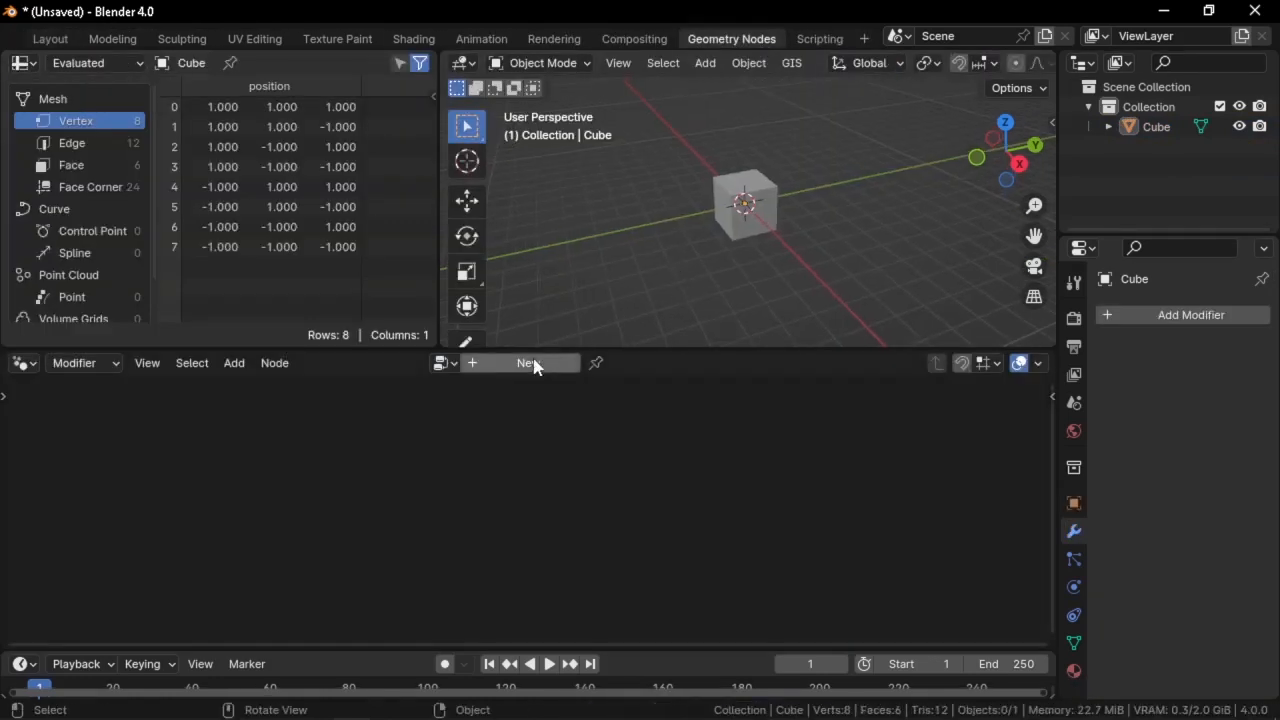
left_click(522, 364)
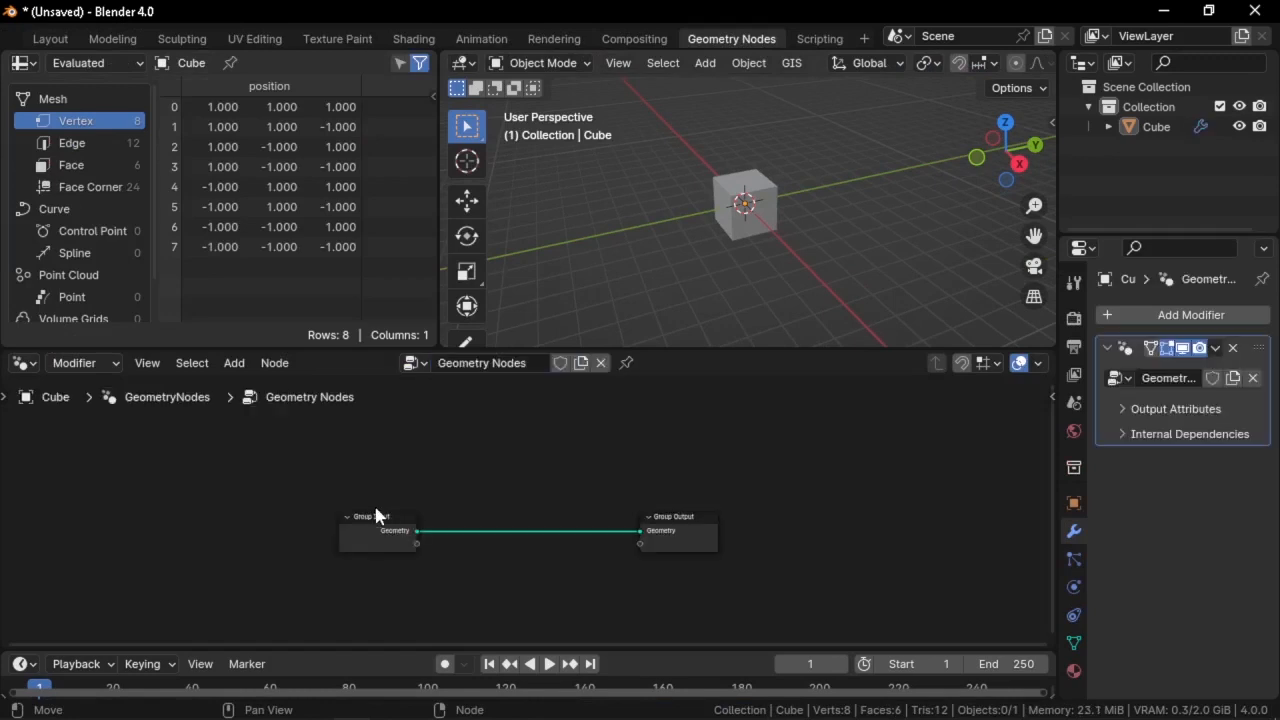
Move the Group Input node farther from Group Output, and try cutting the link between the two nodes
scroll(376, 516, "up", 1)
middle_click_drag(804, 195, 880, 240)
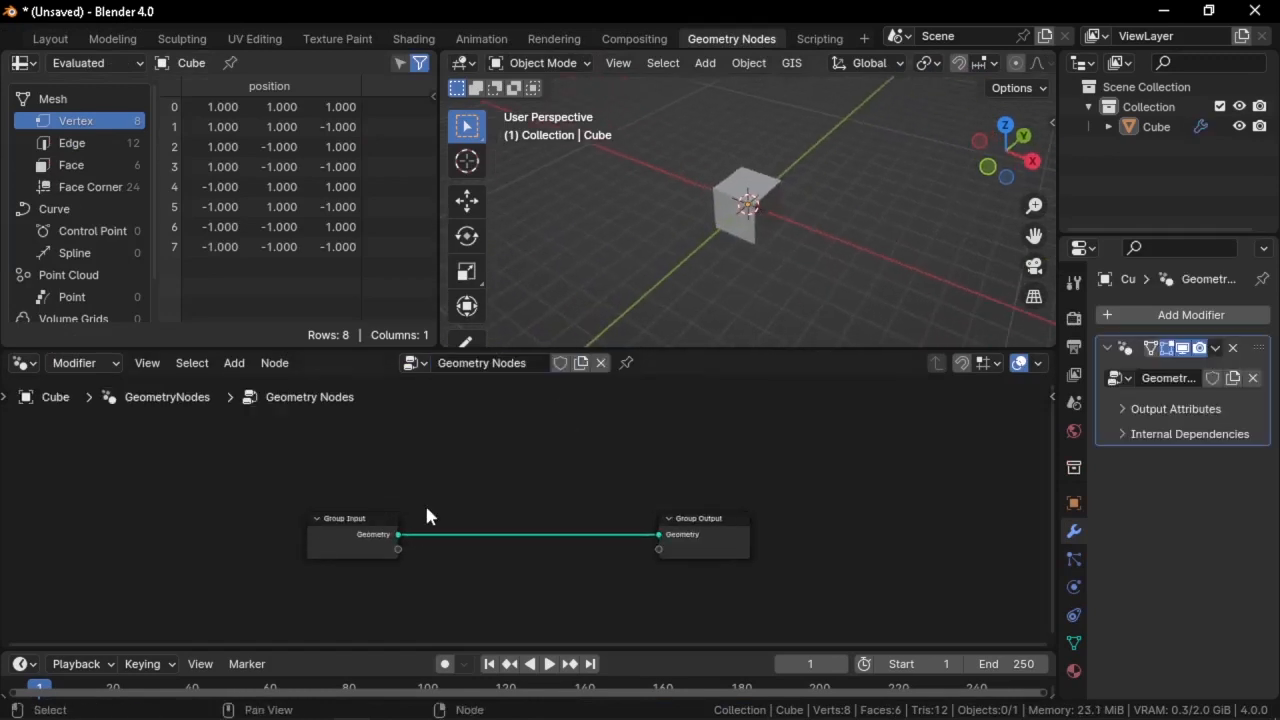
left_click_drag(368, 536, 255, 469)
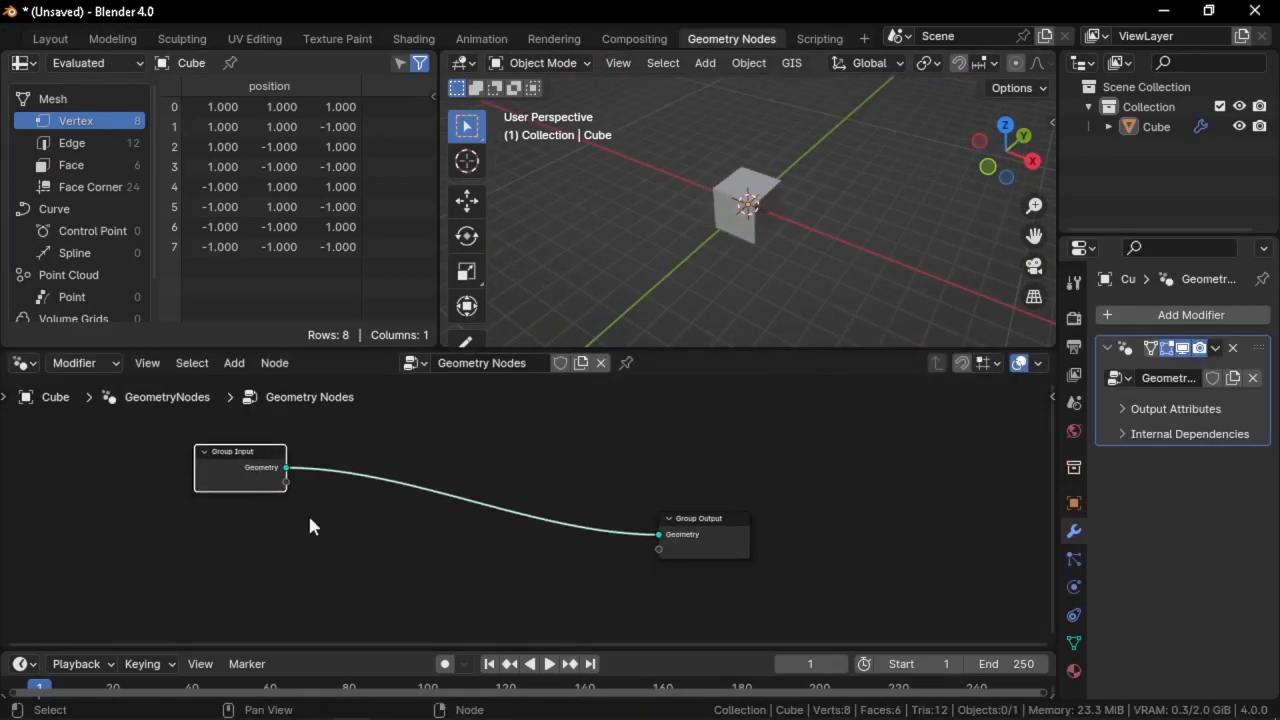
mouse_move(308, 513)
right_mouse_down("ctrl")
mouse_move(433, 422)
mouse_move(320, 561)
right_mouse_up("ctrl")
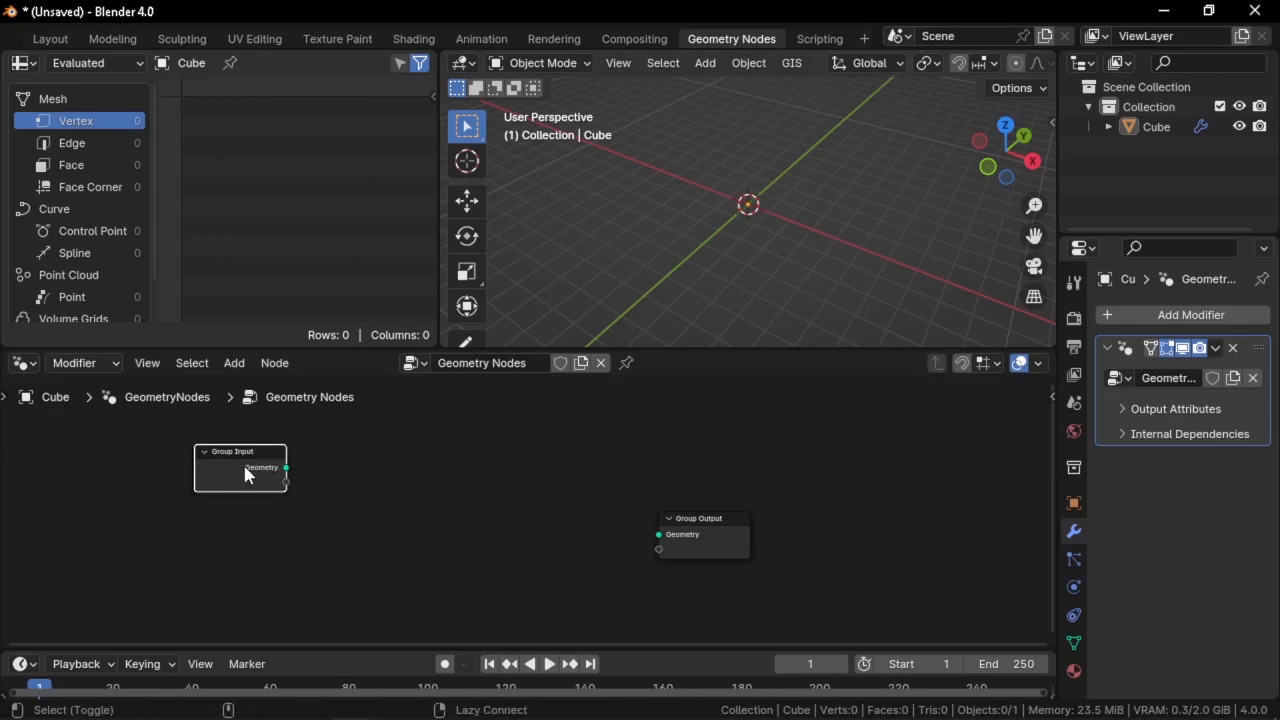
key("ctrl+z")
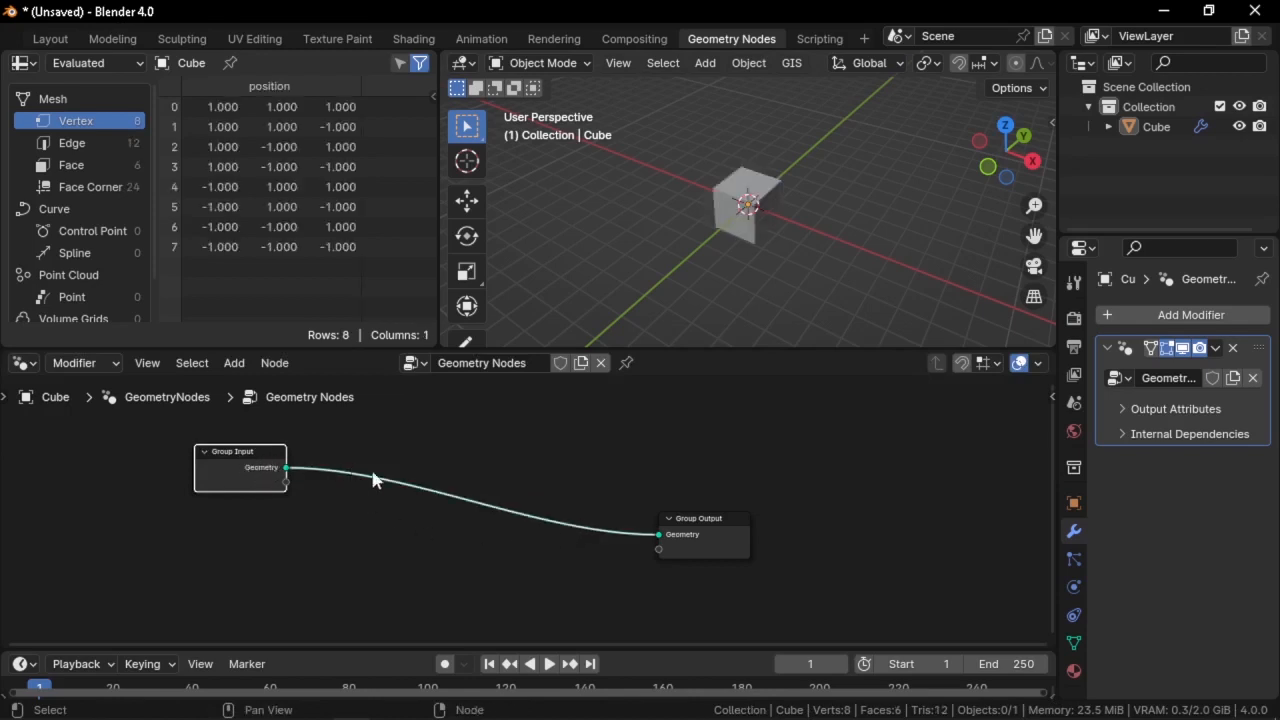
Preview the Group Input geometry with a Viewer node placed above Group Output, and space the nodes apart
left_click(283, 478, "ctrl+shift")
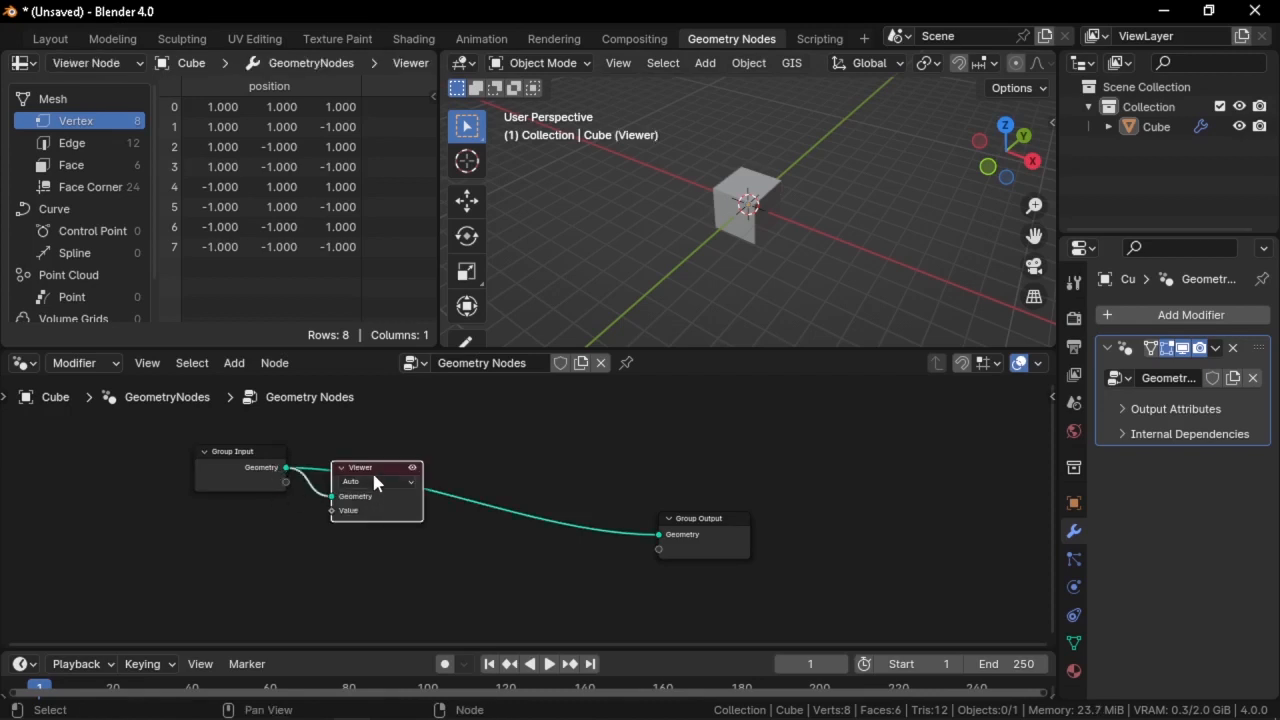
left_click_drag(374, 476, 687, 440)
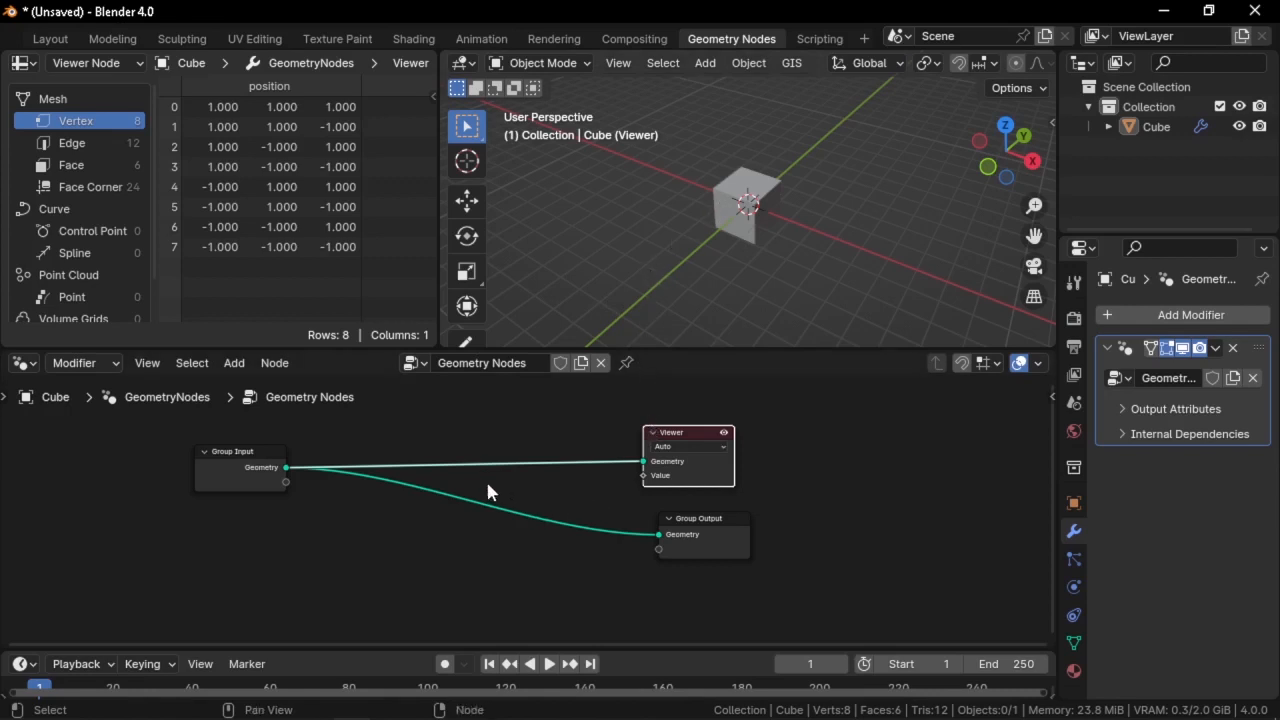
scroll(614, 474, "up", 2)
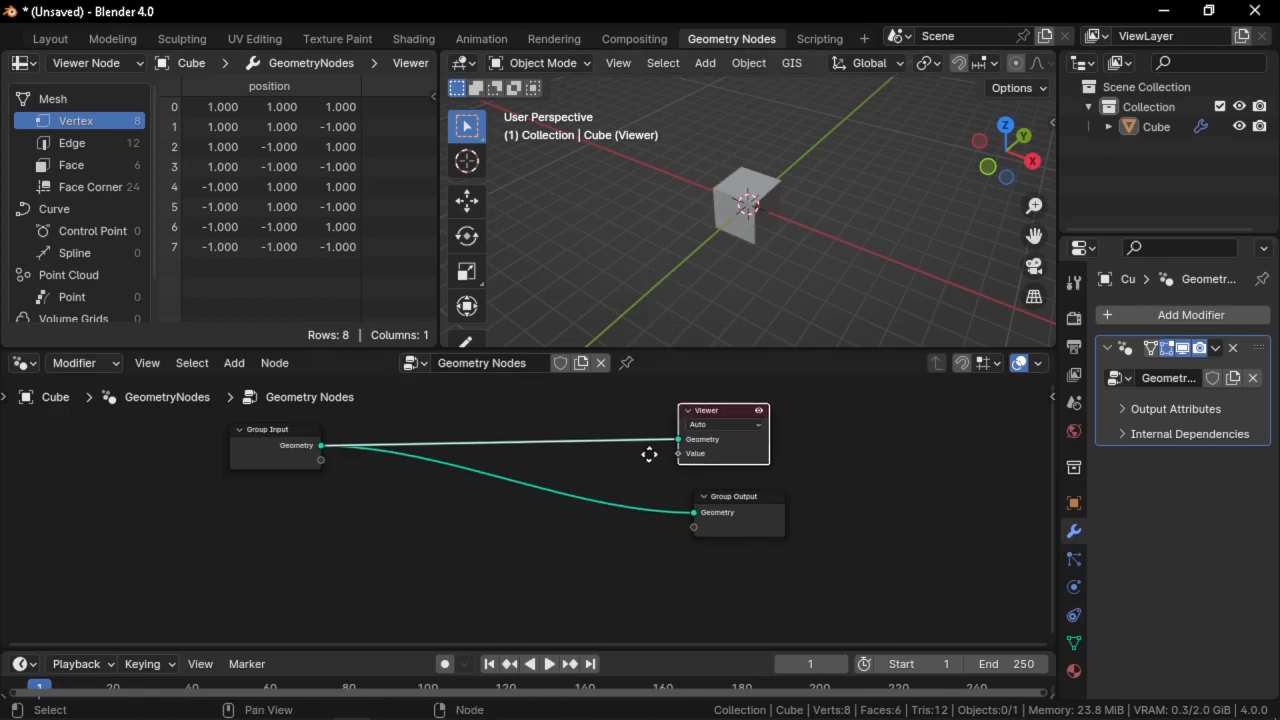
left_click_drag(270, 462, 198, 476)
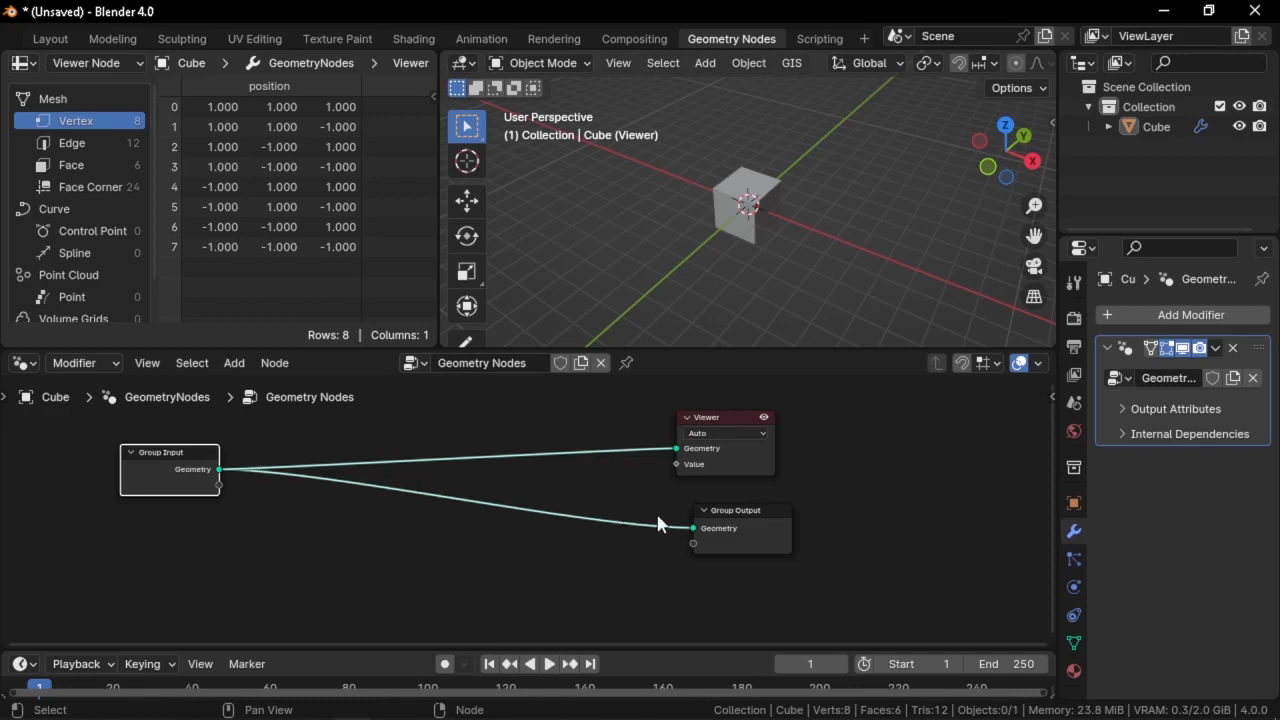
left_click_drag(720, 424, 730, 424)
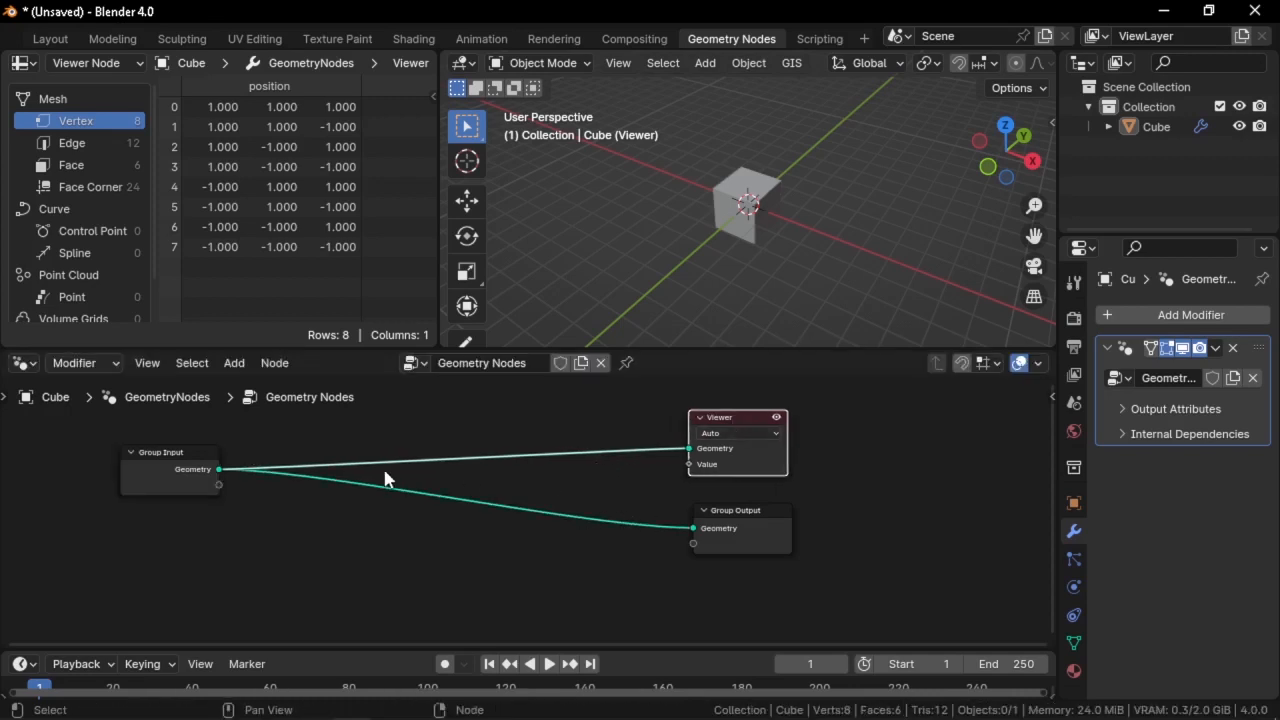
left_click(197, 478)
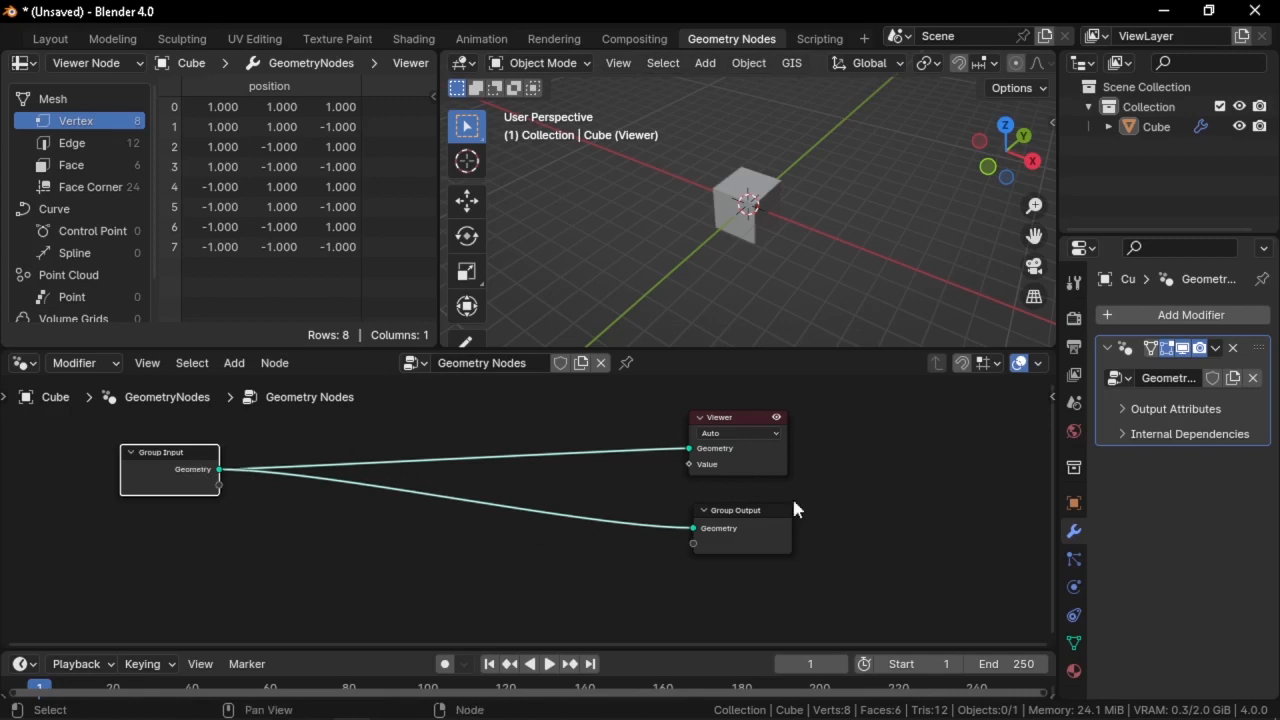
Delete the Viewer node from the node tree
scroll(664, 556, "up", 1)
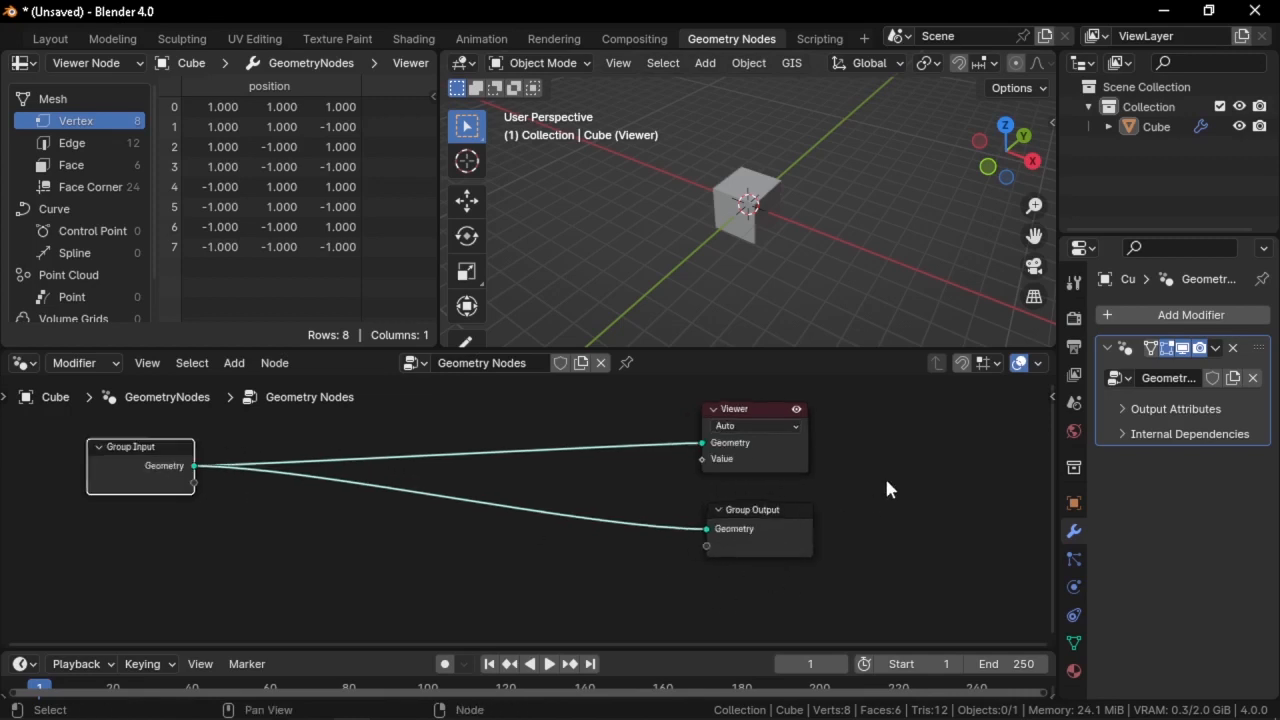
middle_click_drag(884, 478, 764, 504)
left_click(618, 437)
middle_click_drag(618, 464, 796, 465)
key("x")
Cut the link between Group Input and Group Output, and move the Group Input node out of the way
middle_click_drag(420, 506, 502, 486)
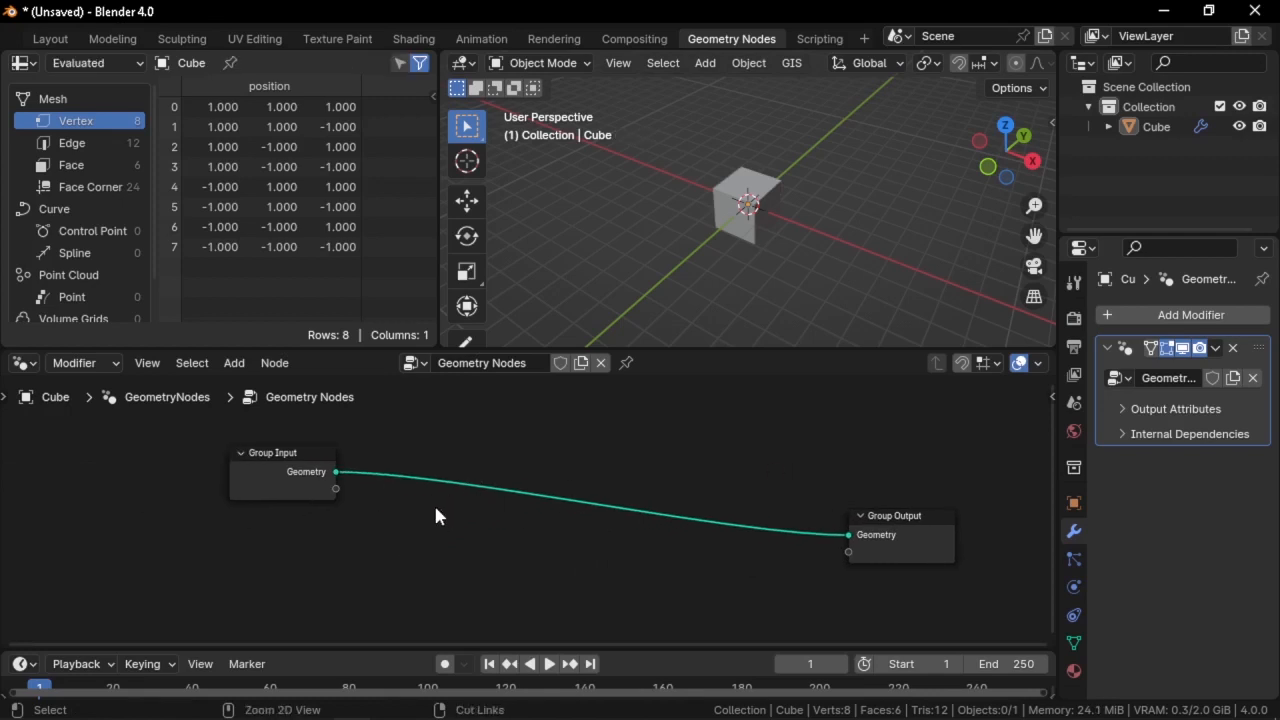
right_click_drag(408, 545, 528, 427, "ctrl")
middle_click_drag(460, 509, 430, 550)
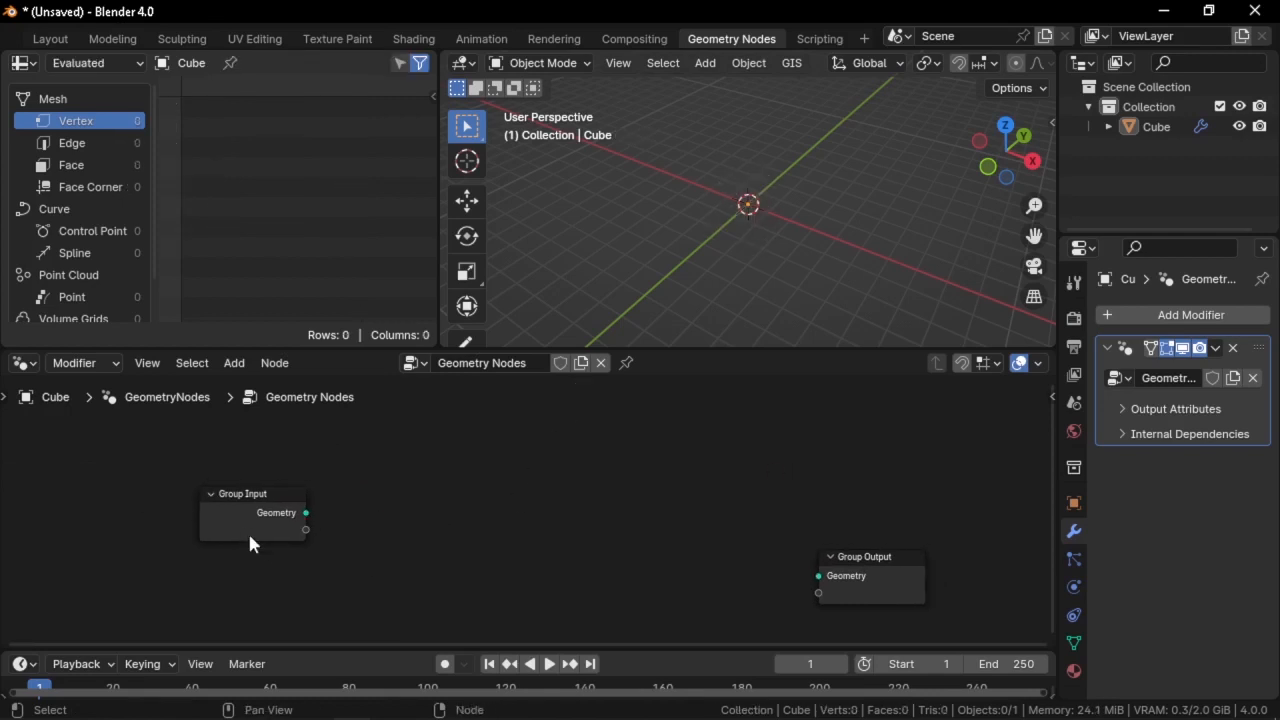
left_click_drag(248, 532, 218, 490)
middle_click_drag(512, 522, 502, 436)
key("shift+a")
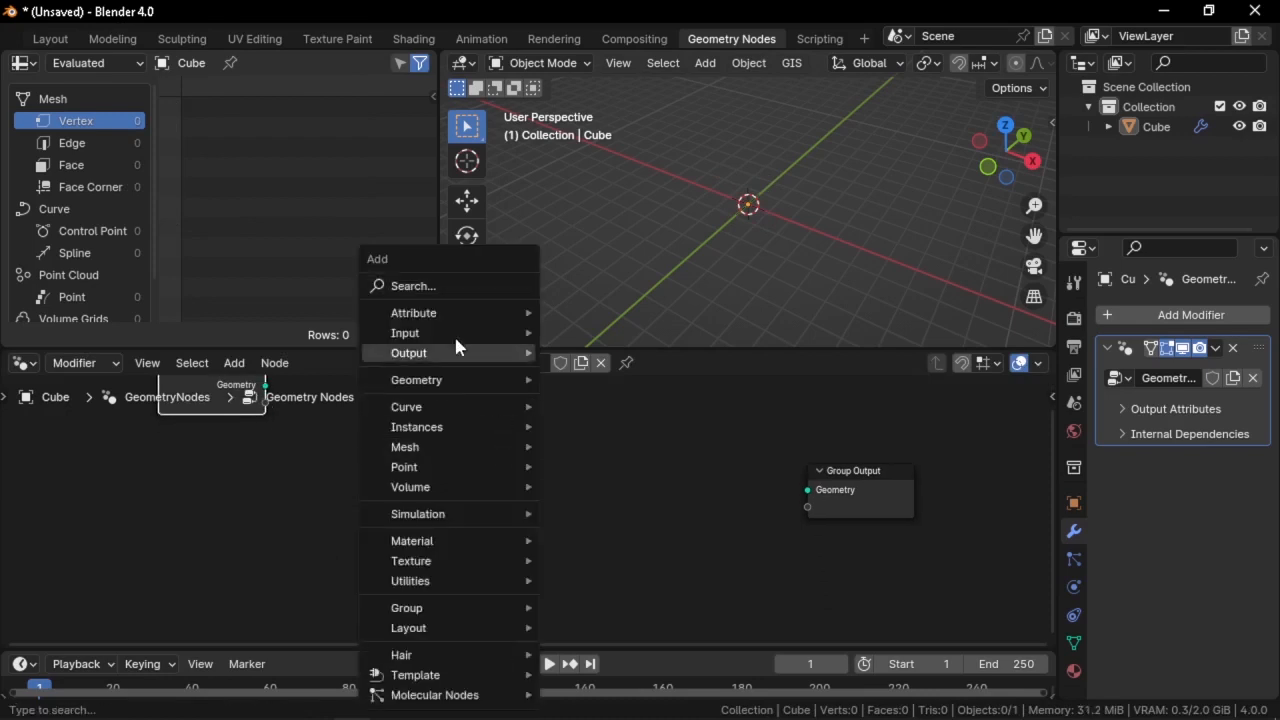
left_click(425, 282)
key("Escape")
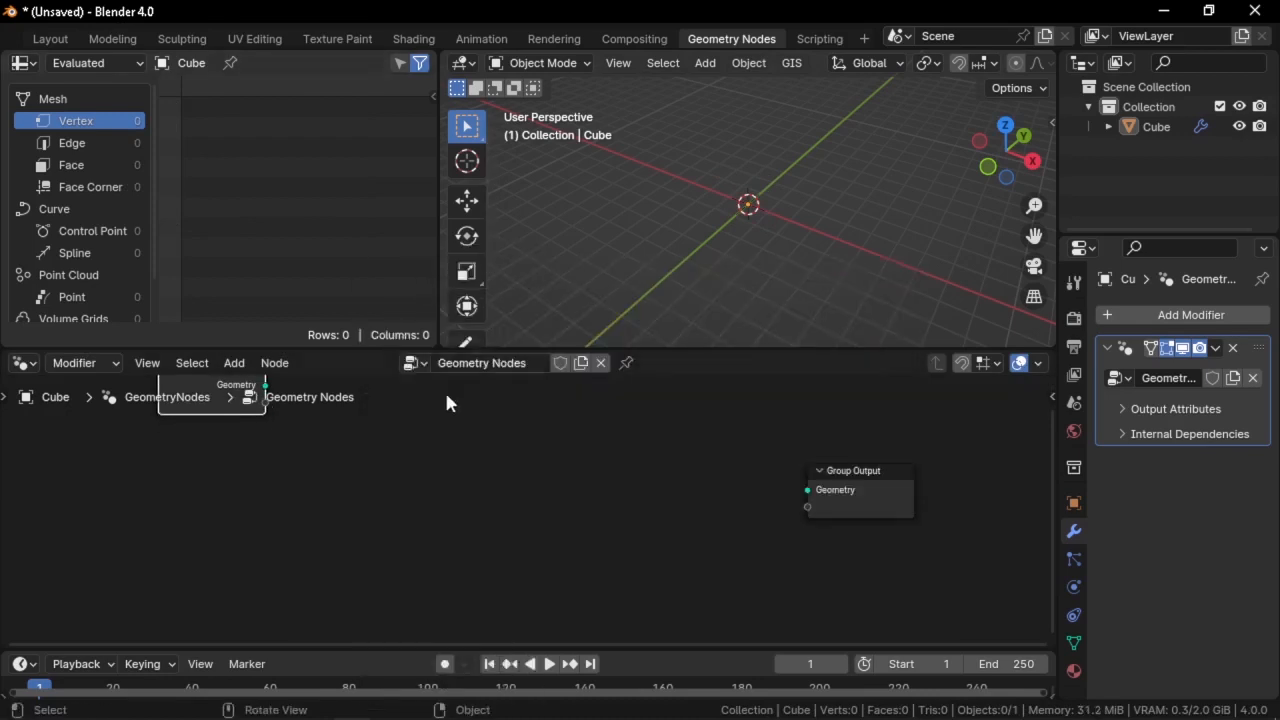
Add a Curve Line node below the Group Input node in the node tree
key("shift+a")
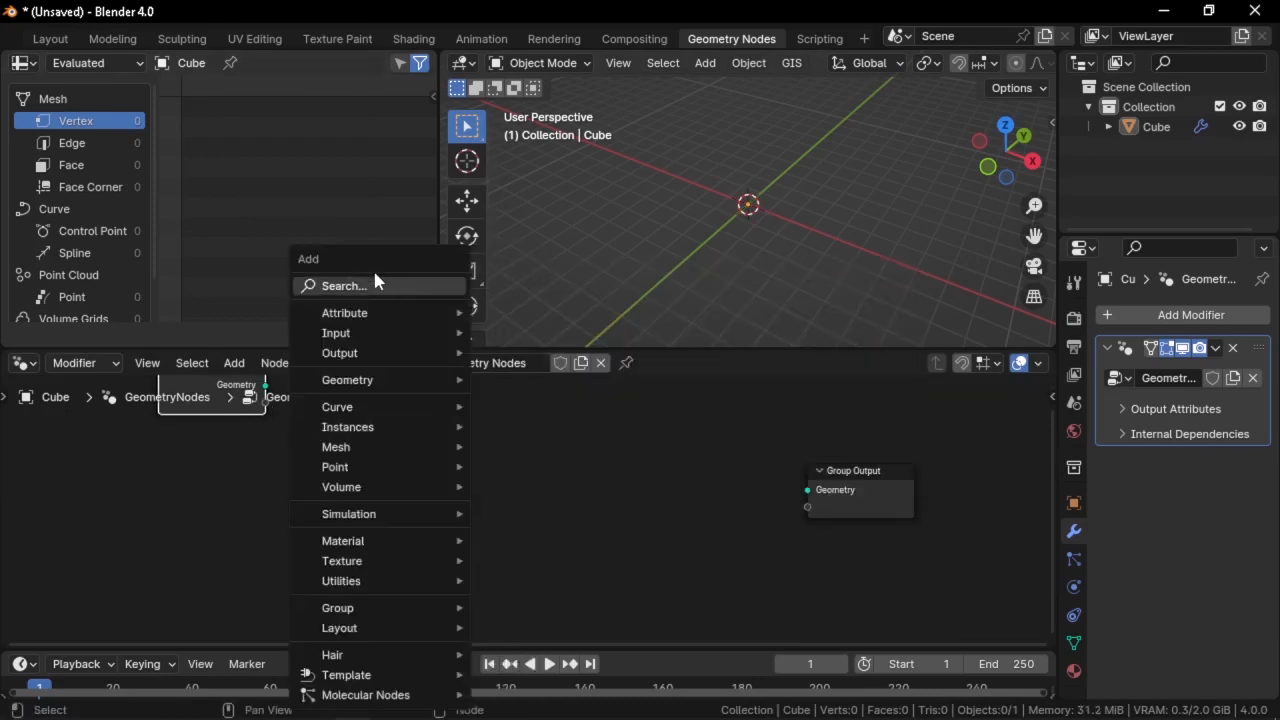
left_click(370, 288)
type("curve line")
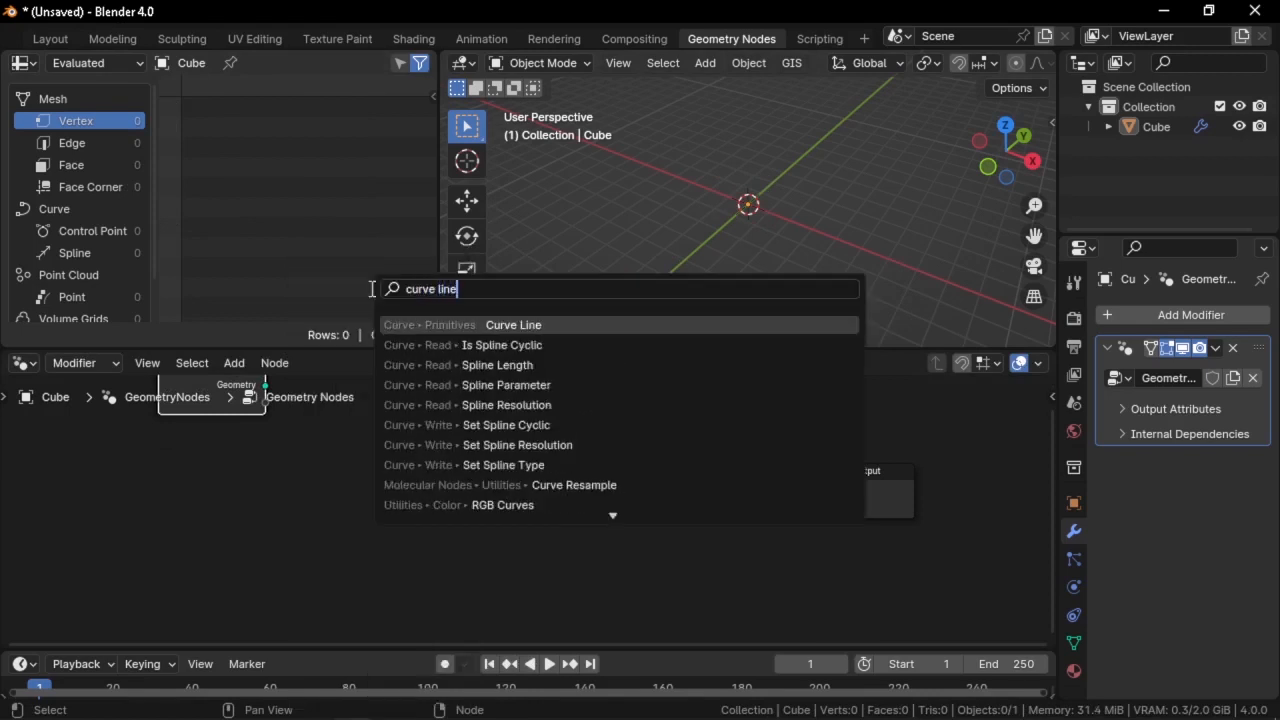
key("Return")
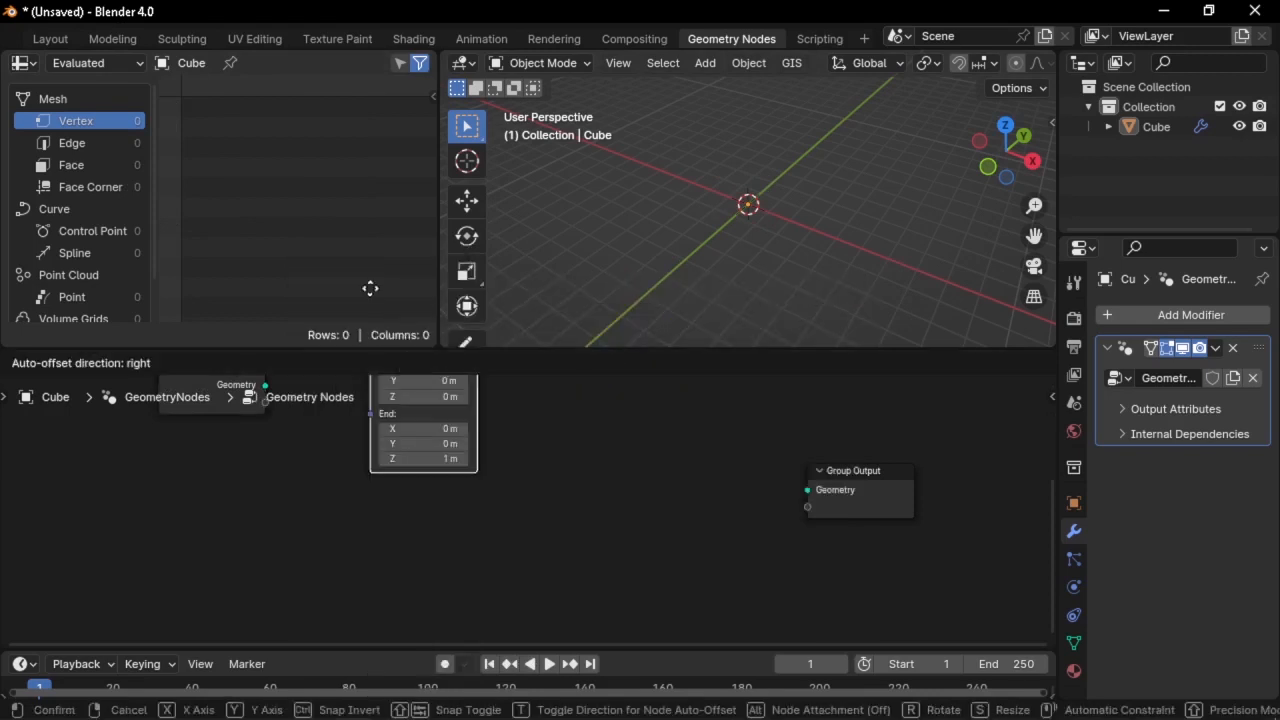
left_click(343, 486)
Set the Curve Line node's End point to X 1 m and Z 0 m
scroll(399, 619, "up", 3)
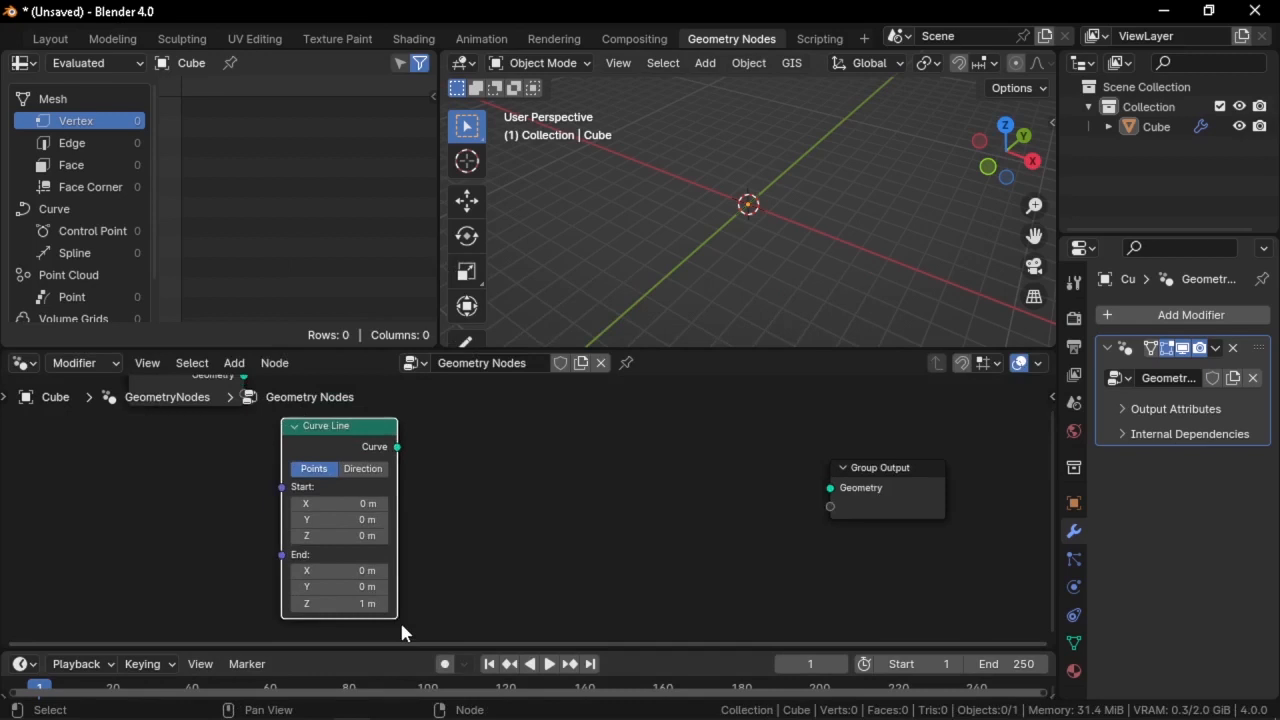
left_click(360, 583)
type("0")
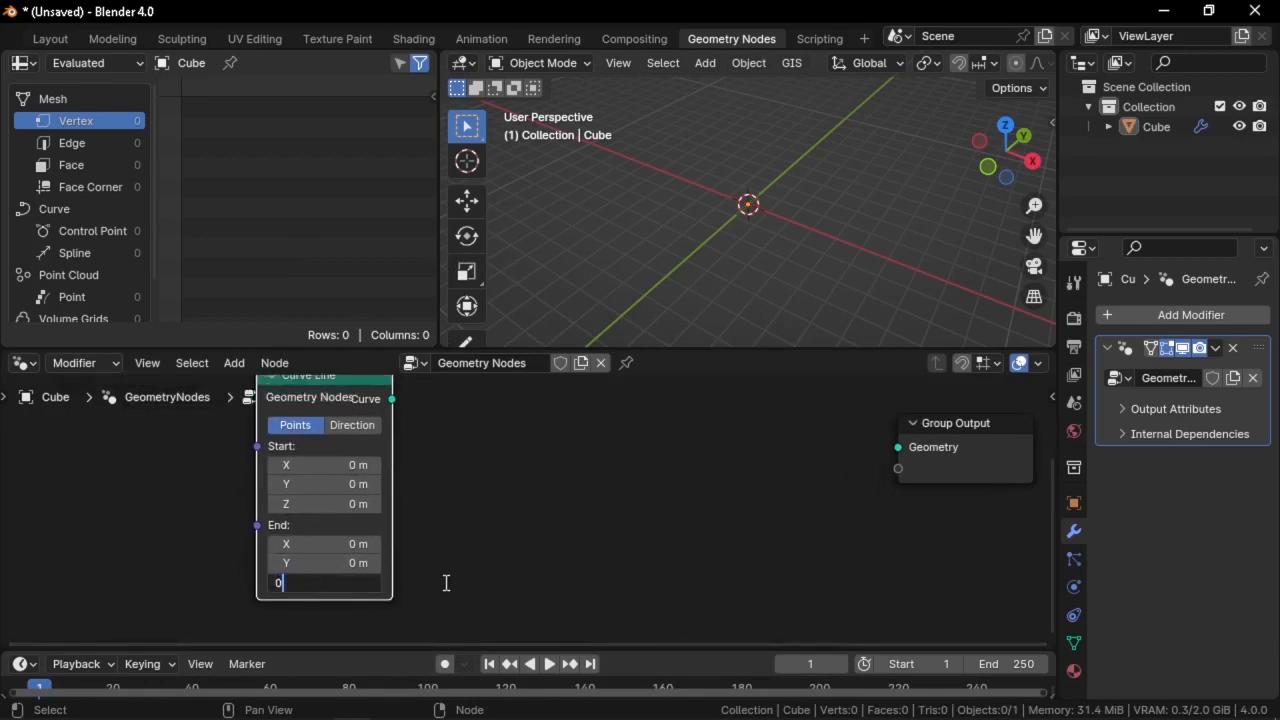
key("Return")
left_click(330, 544)
type("1")
key("Return")
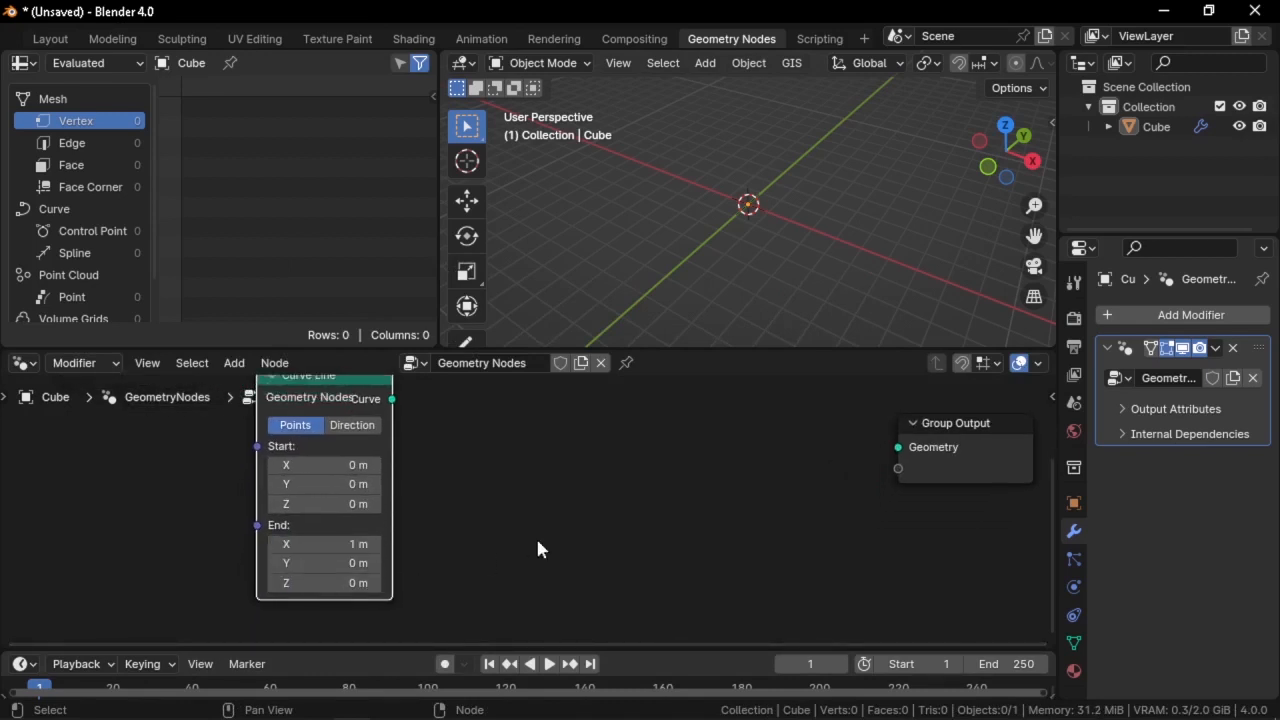
Connect the Curve Line node's Curve output to the Group Output geometry, and look at the line in the viewport
middle_click_drag(537, 541, 525, 576)
left_click(350, 434, "alt+shift")
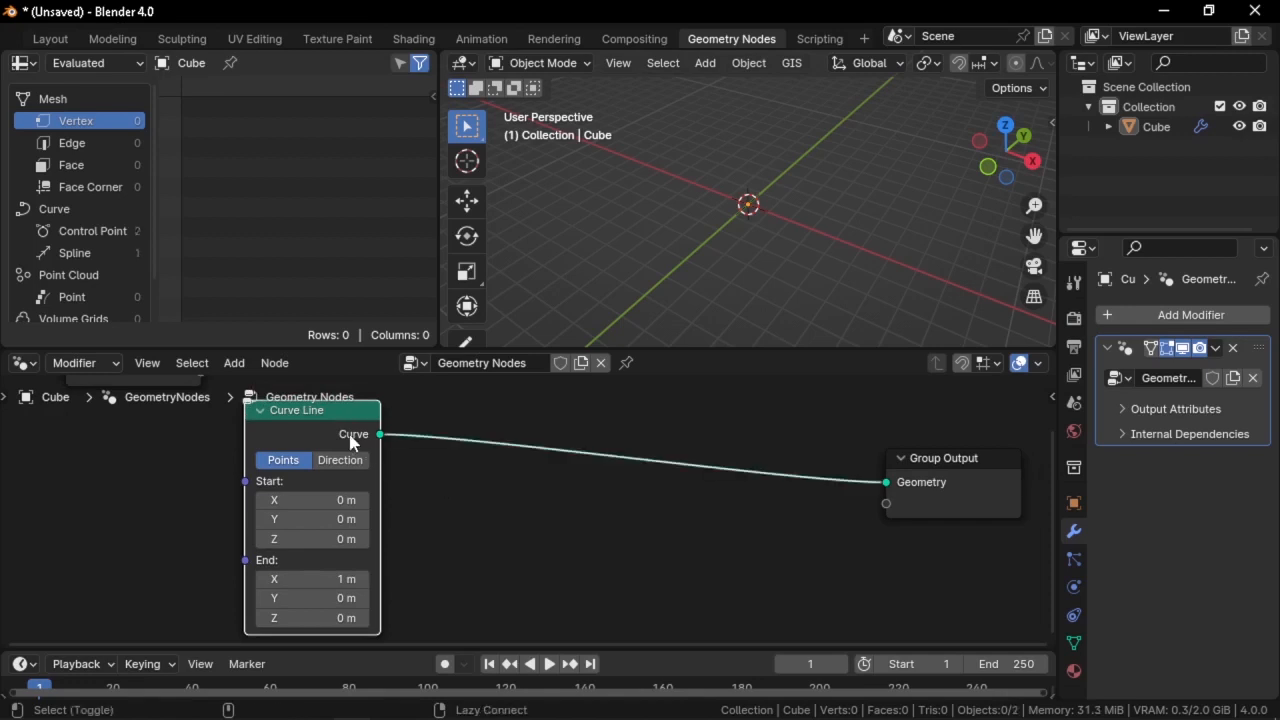
middle_click_drag(730, 203, 705, 236)
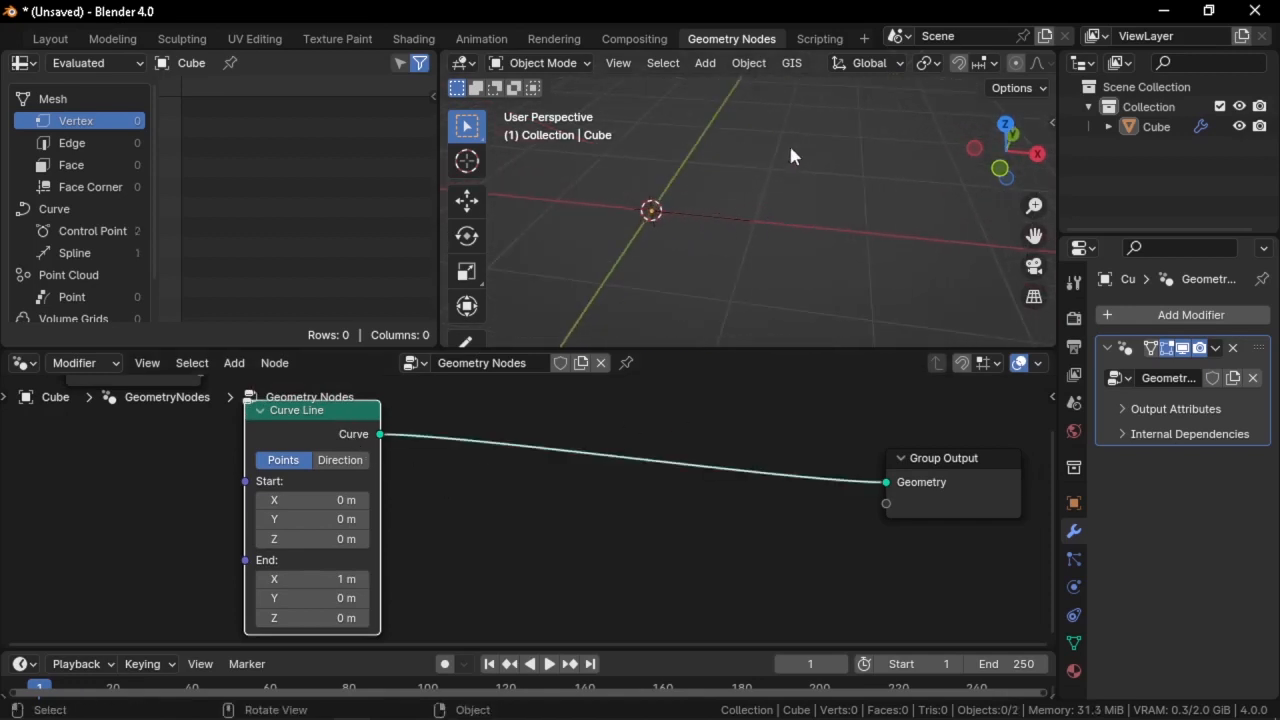
Hide the floor grid and the X and Y axis lines in the viewport overlays so only the curve line shows
scroll(795, 73, "down", 5)
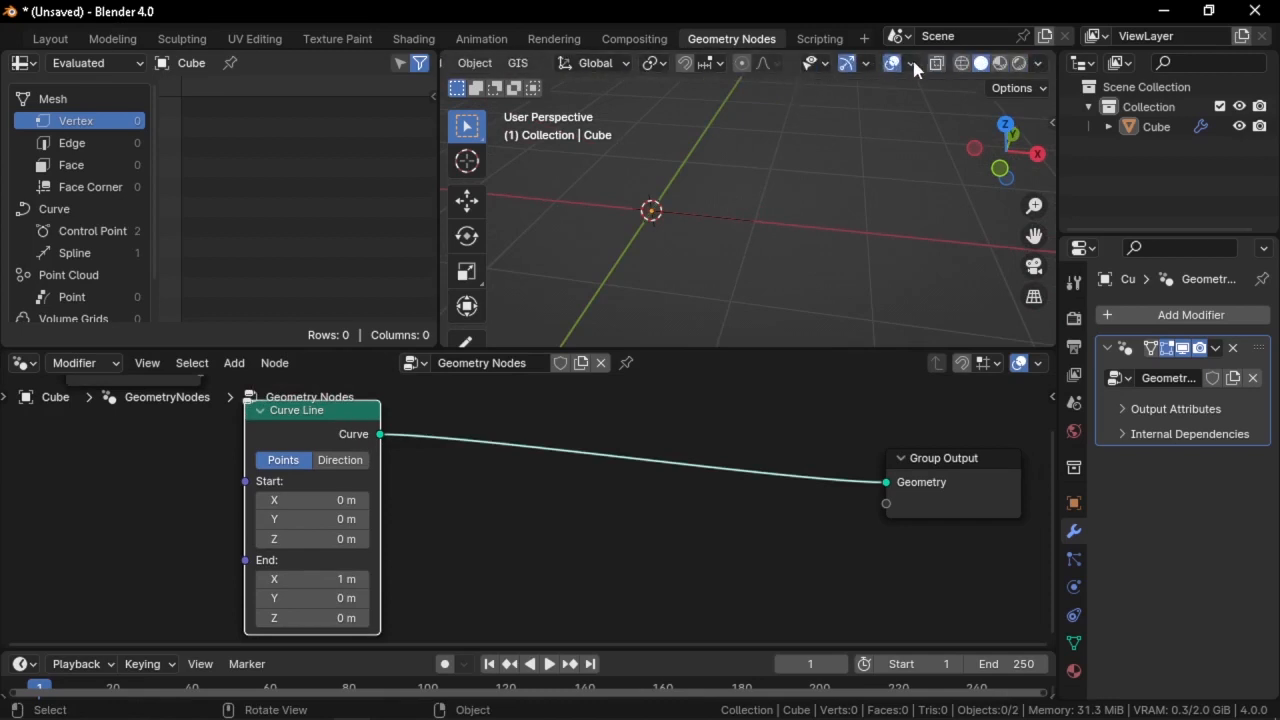
left_click(913, 64)
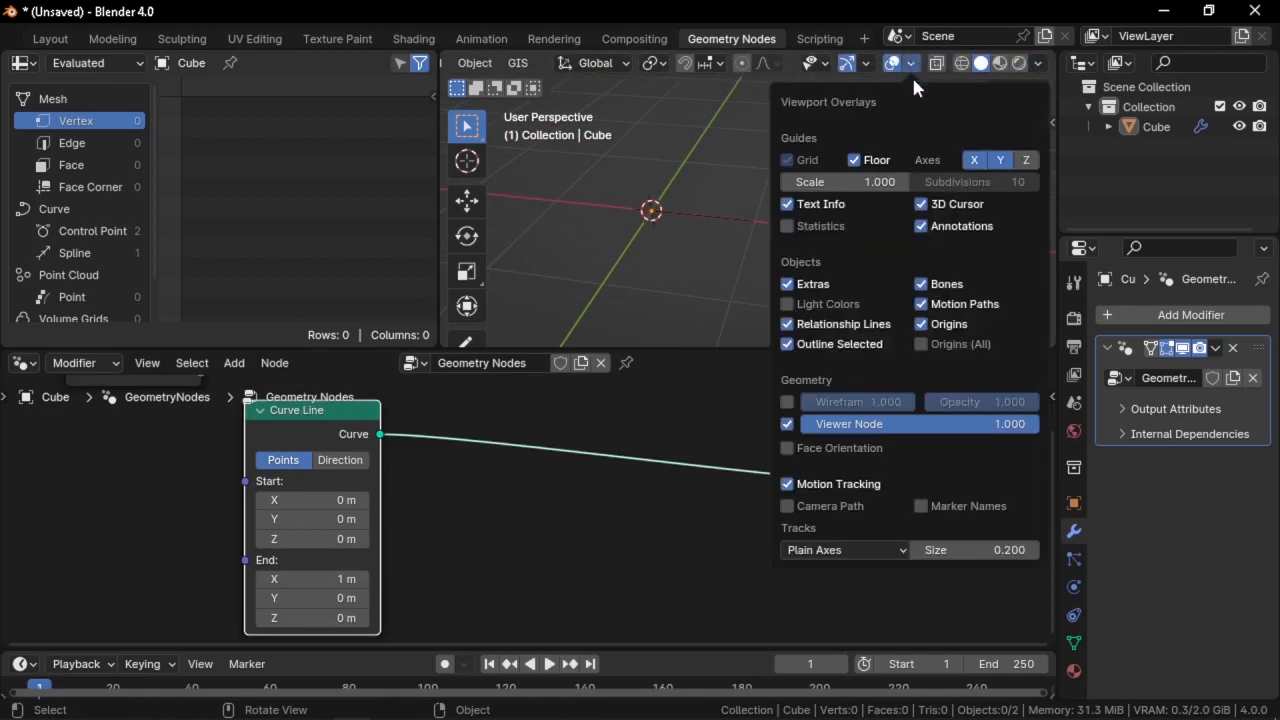
left_click(911, 64)
left_click(911, 64)
left_click(865, 158)
scroll(736, 240, "down", 3)
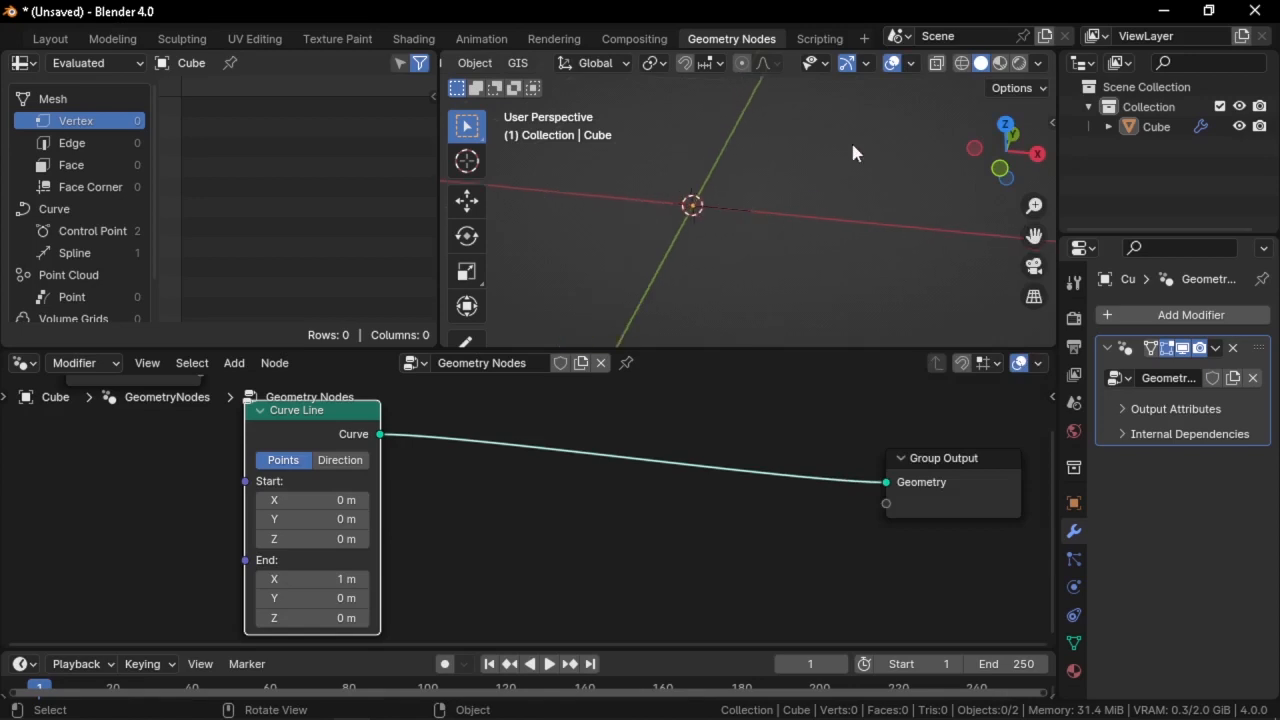
left_click(912, 65)
left_click(976, 156)
left_click(994, 160)
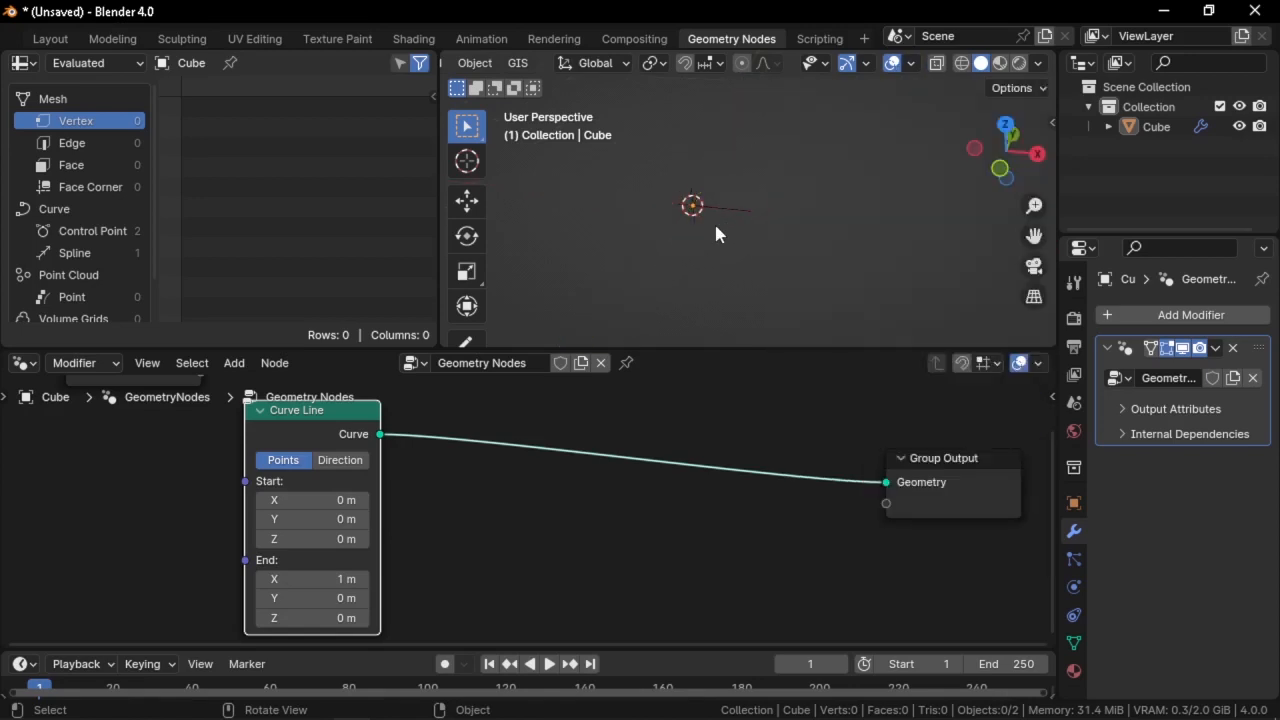
middle_click_drag(766, 206, 813, 181)
scroll(813, 181, "up", 1)
middle_click_drag(813, 181, 790, 192)
scroll(450, 457, "down", 2)
Insert a Resample Curve node between the Curve Line and Group Output nodes
left_click_drag(335, 428, 239, 443)
key("shift+a")
left_click(521, 285)
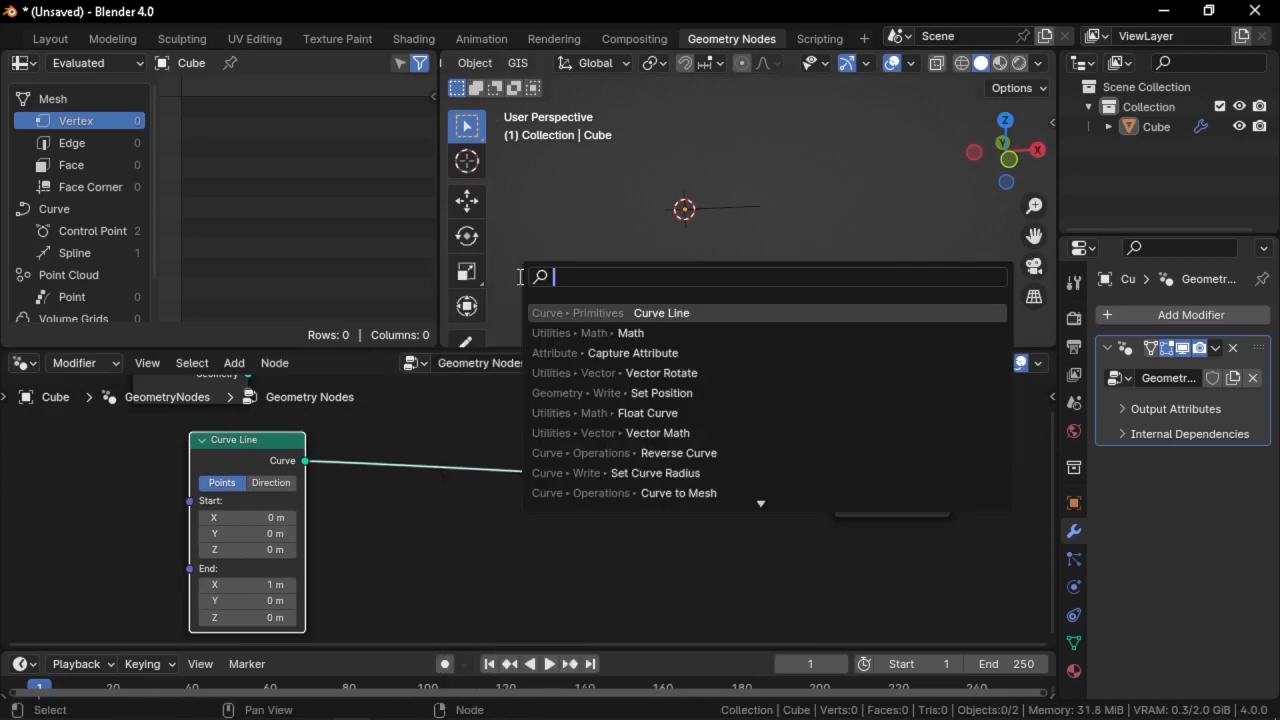
type("resa")
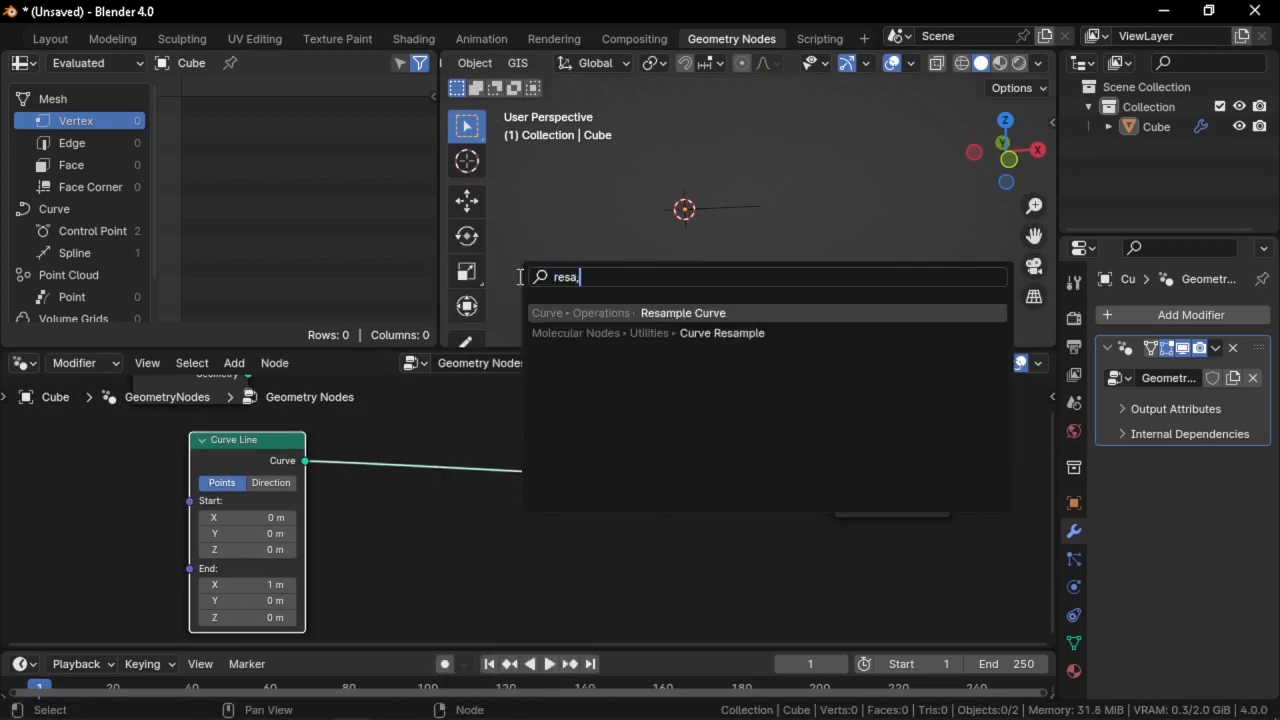
key("Return")
left_click(384, 425)
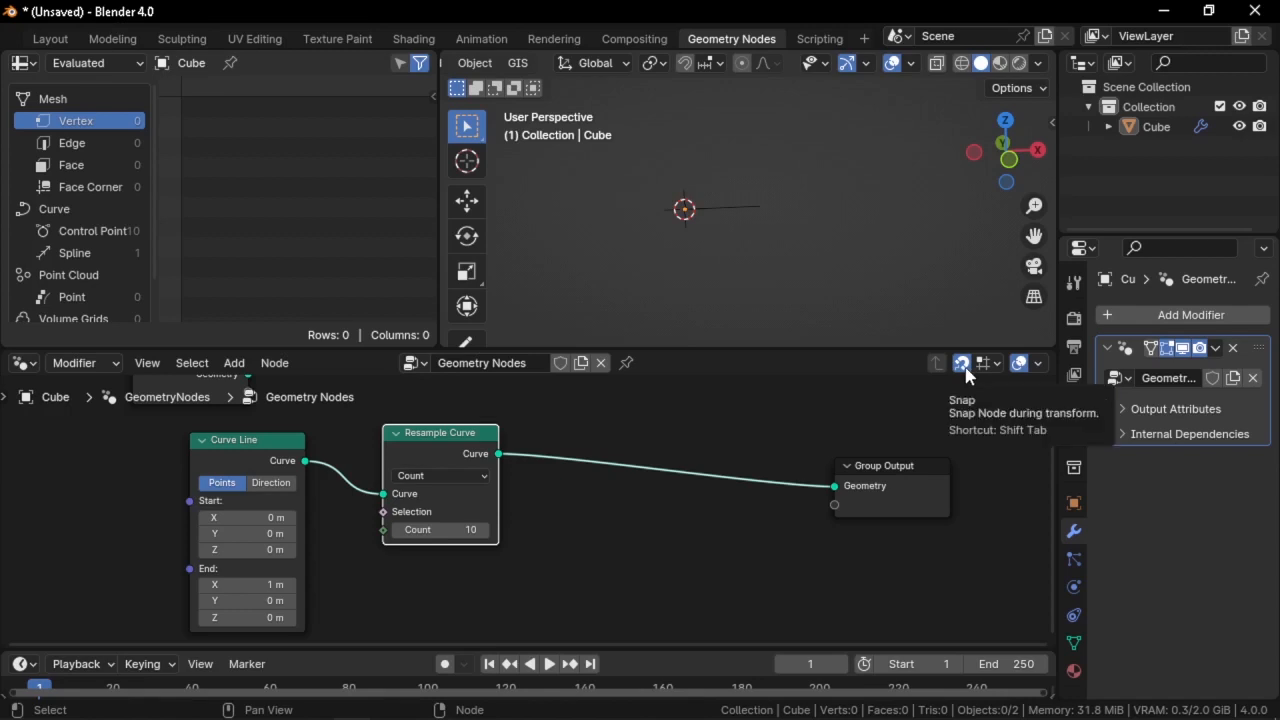
Move the Resample Curve and Curve Line nodes close together with their top edges aligned to the grid
left_click_drag(432, 454, 390, 454)
left_click_drag(271, 461, 275, 450)
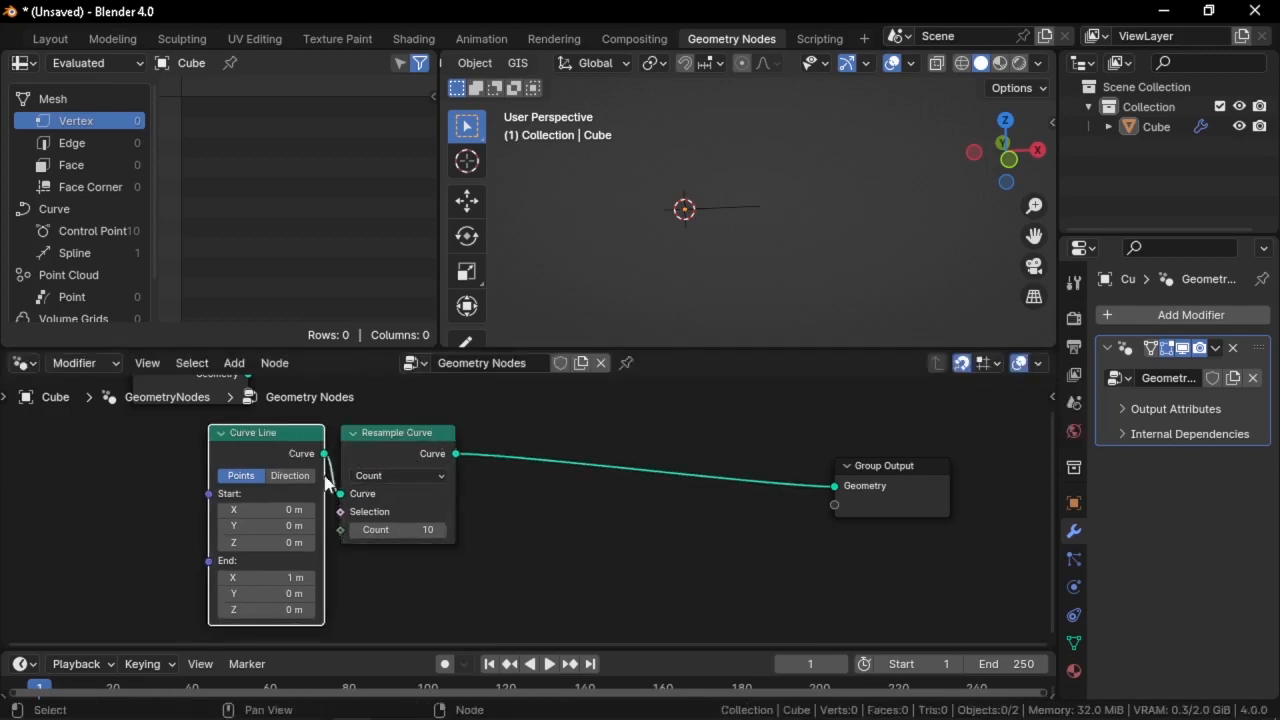
key("Home")
Insert an Instance on Points node between the Resample Curve and Group Output nodes
key("shift+a")
left_click(538, 290)
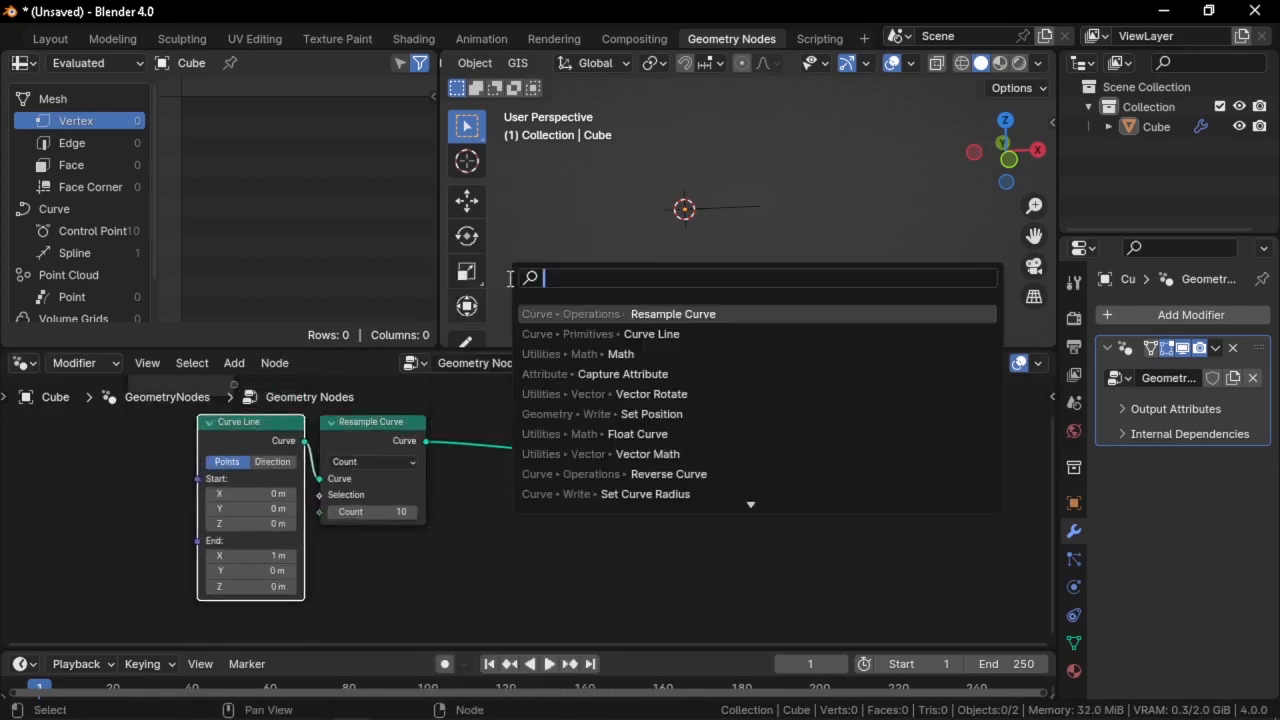
type("instance in")
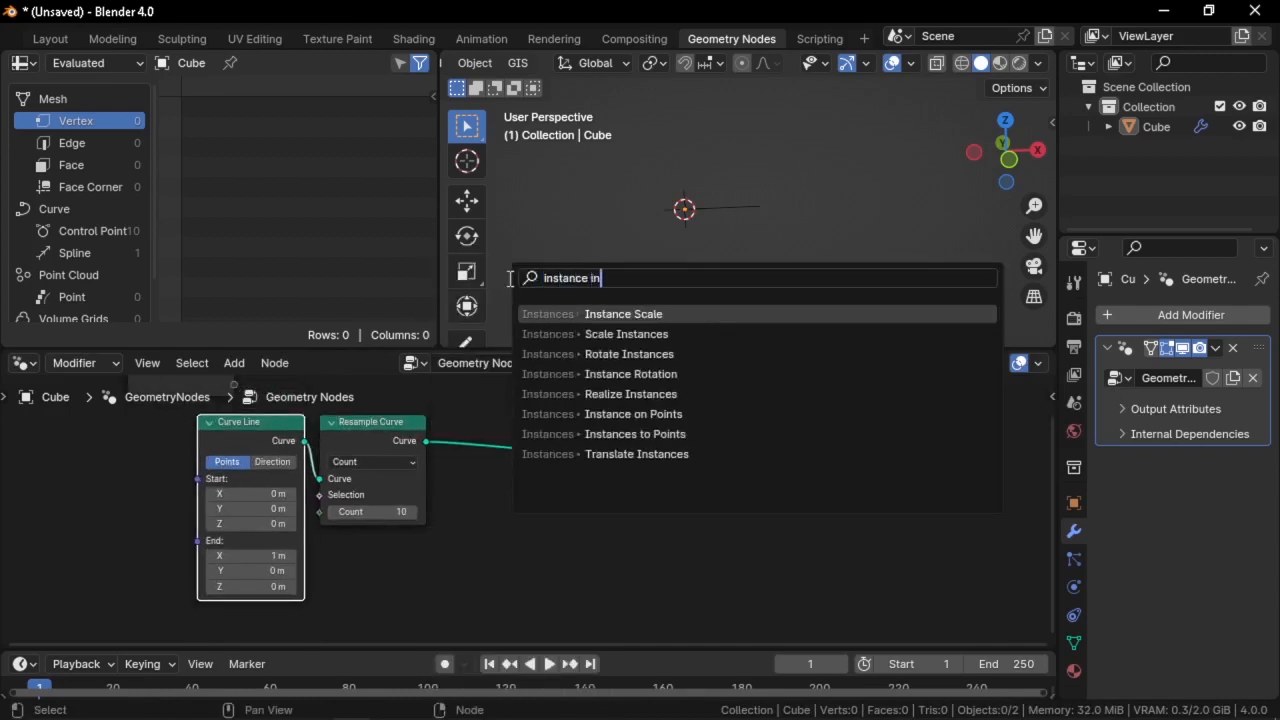
key("Down")
key("Down")
key("Down")
key("Down")
key("Down")
key("Return")
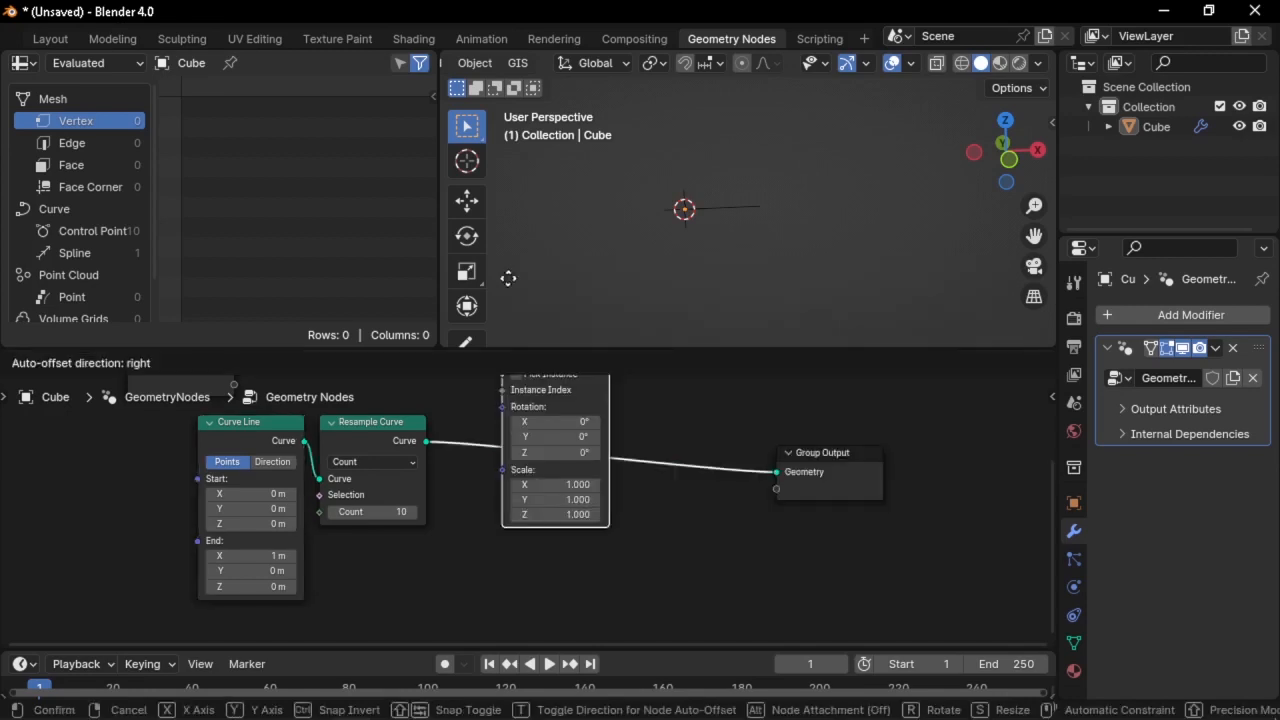
left_click(538, 385)
Duplicate the Curve Line node and place the copy below the original
middle_click_drag(498, 492, 696, 475)
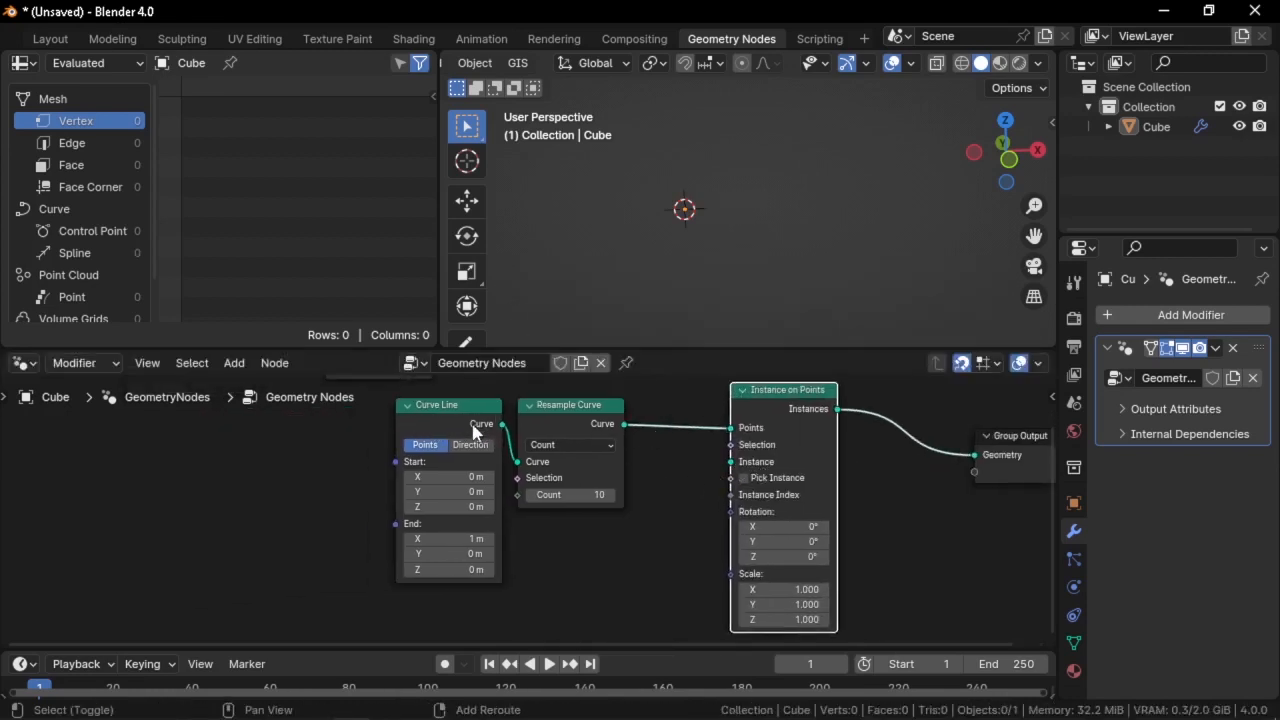
left_click(472, 431, "shift")
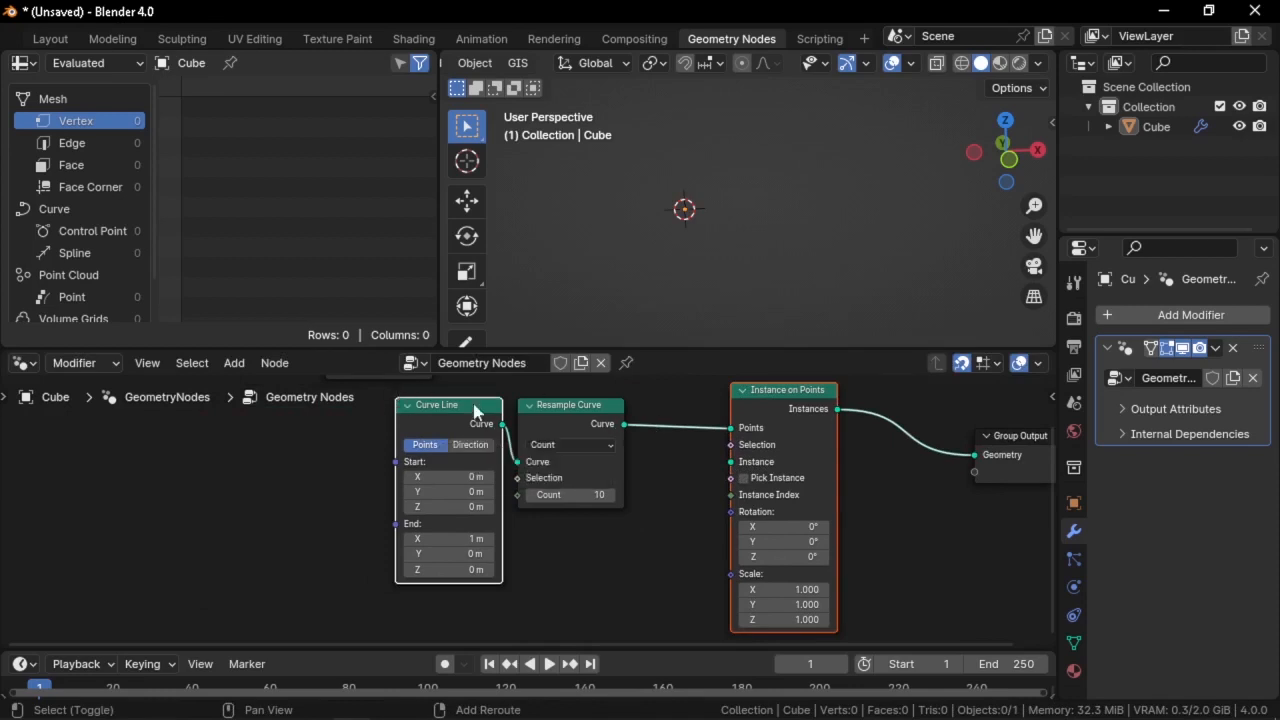
left_click(471, 408)
key("shift+d")
middle_click_drag(560, 562, 569, 410)
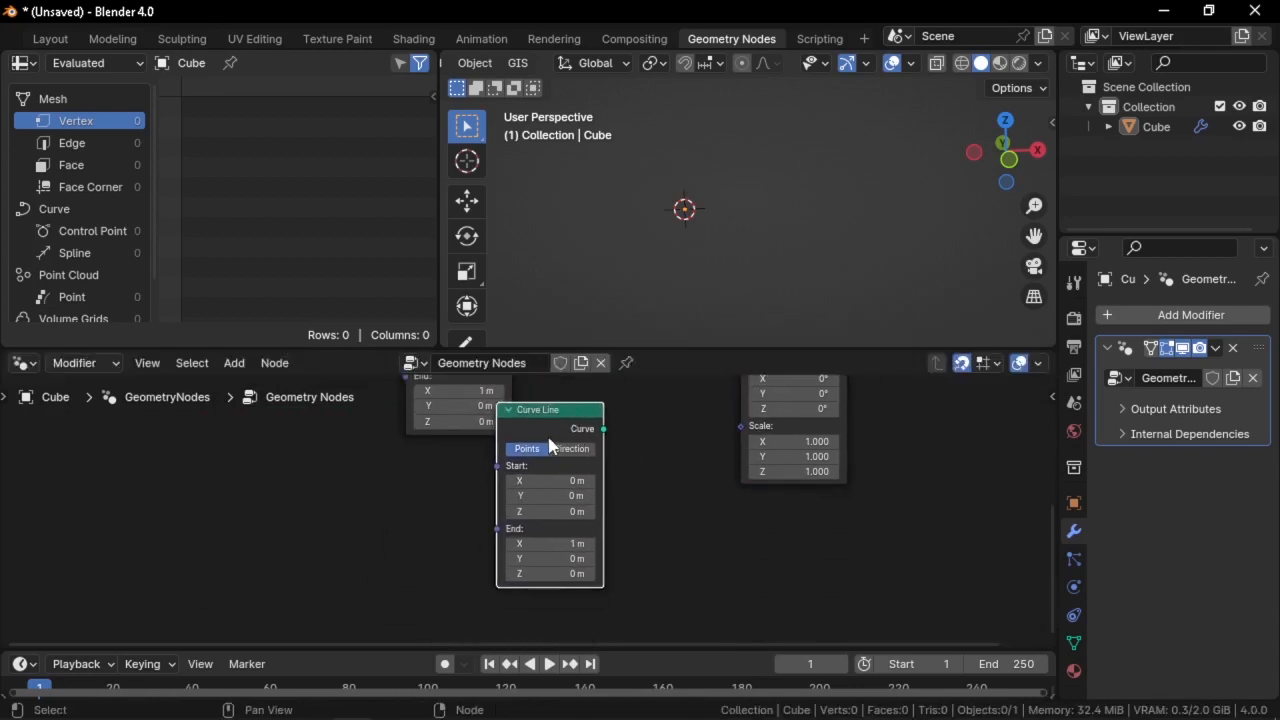
left_click_drag(531, 425, 439, 449)
Set the duplicated Curve Line's End point to X 0 m and Z 1 m
scroll(441, 455, "up", 2)
middle_click_drag(460, 571, 448, 536)
scroll(449, 535, "up", 2)
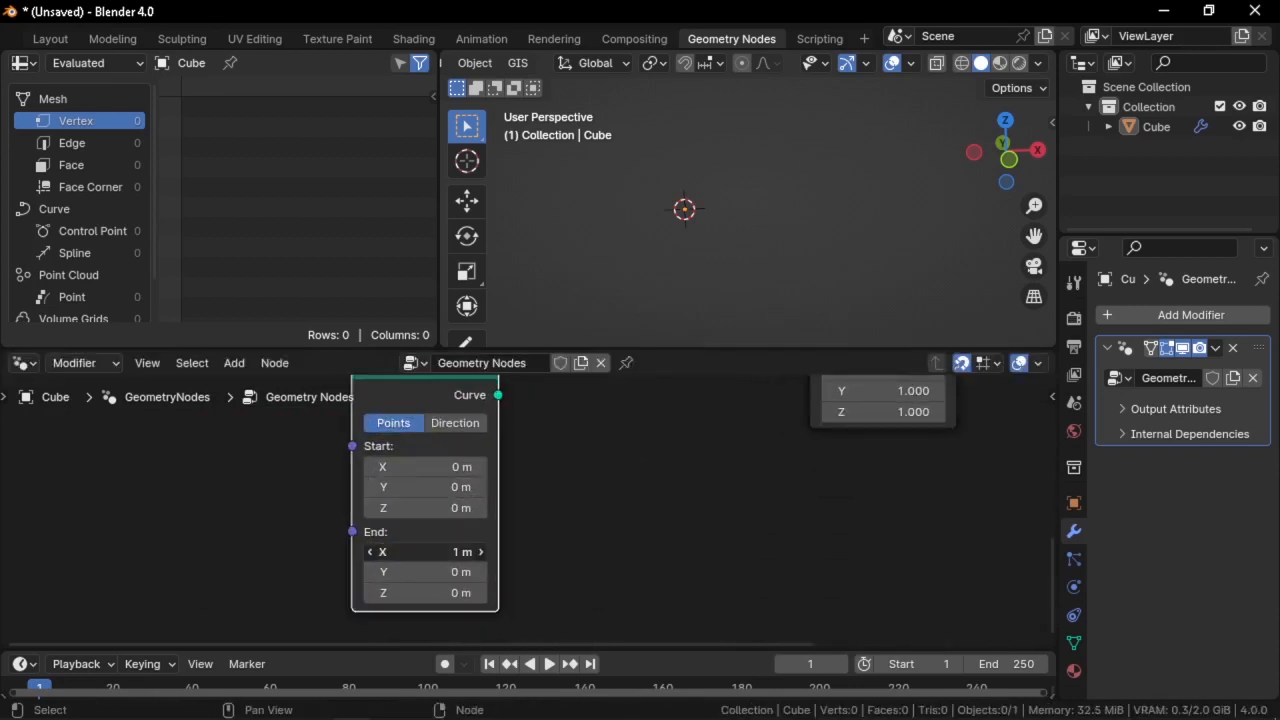
left_click(448, 551)
type("0")
key("Return")
left_click(428, 597)
type("1")
key("Return")
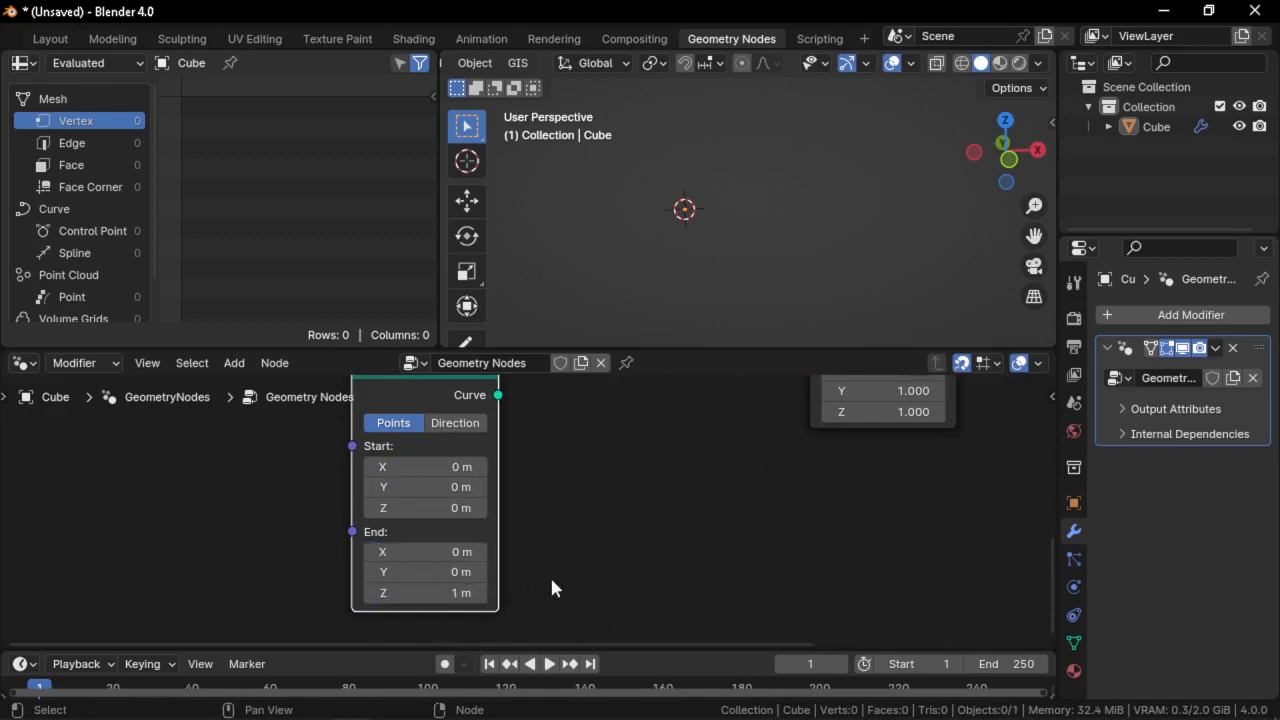
Connect the duplicated Curve Line's Curve output to the Instance input of the Instance on Points node
scroll(550, 577, "down", 3)
middle_click_drag(580, 506, 476, 620)
scroll(480, 612, "down", 2)
left_click_drag(400, 546, 603, 461)
left_click(397, 565)
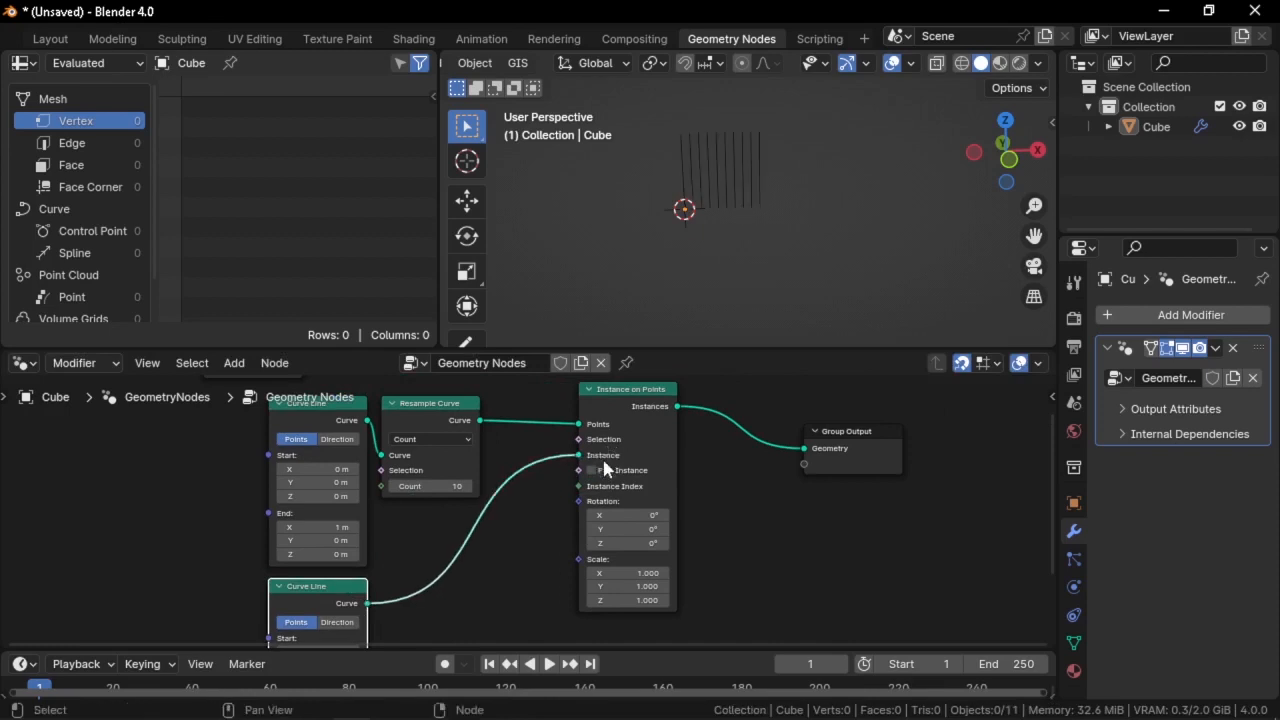
Move both Curve Line nodes and the Resample Curve node farther away from the Instance on Points node to make room
middle_click_drag(720, 459, 620, 510)
scroll(605, 508, "up", 2)
middle_click_drag(541, 527, 630, 636)
scroll(390, 508, "down", 3)
middle_click_drag(390, 508, 564, 597)
left_click_drag(329, 627, 588, 455)
key("g")
left_click(324, 454)
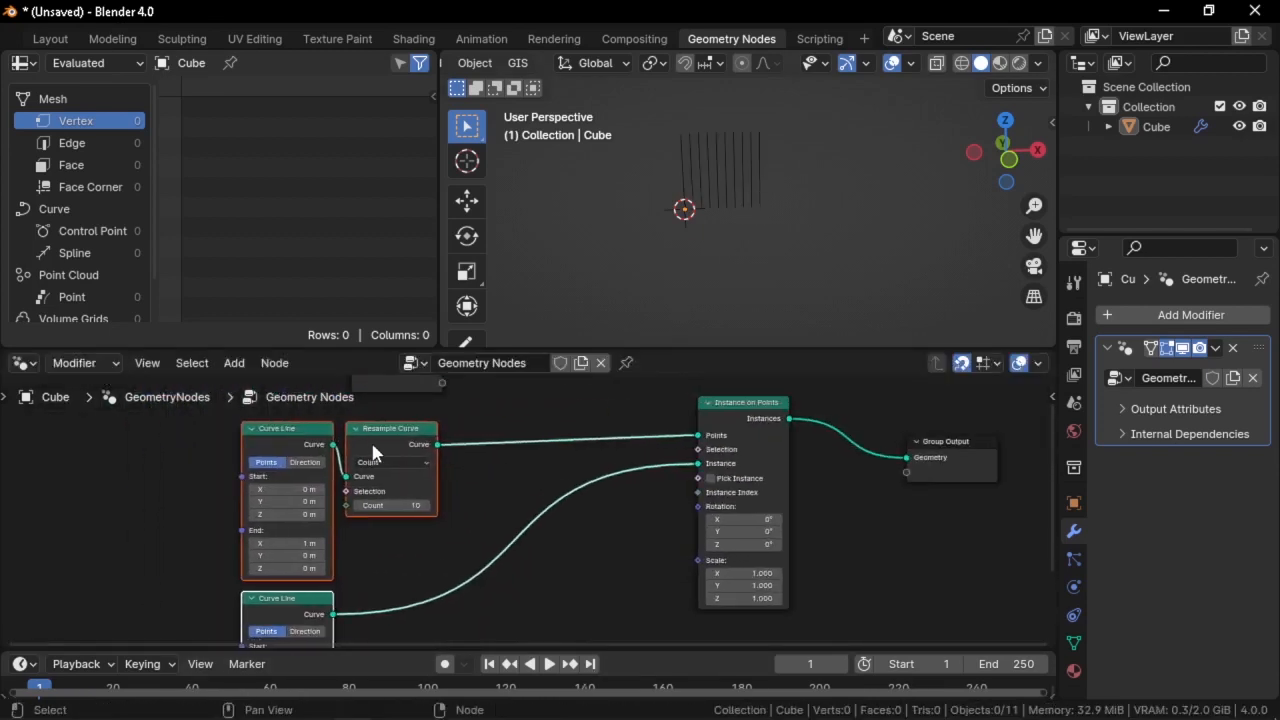
key("g")
left_click(352, 421)
Add a Combine XYZ node beside the Scale input of the Instance on Points node
middle_click_drag(643, 577, 590, 505)
scroll(594, 504, "up", 3)
scroll(636, 508, "up", 1)
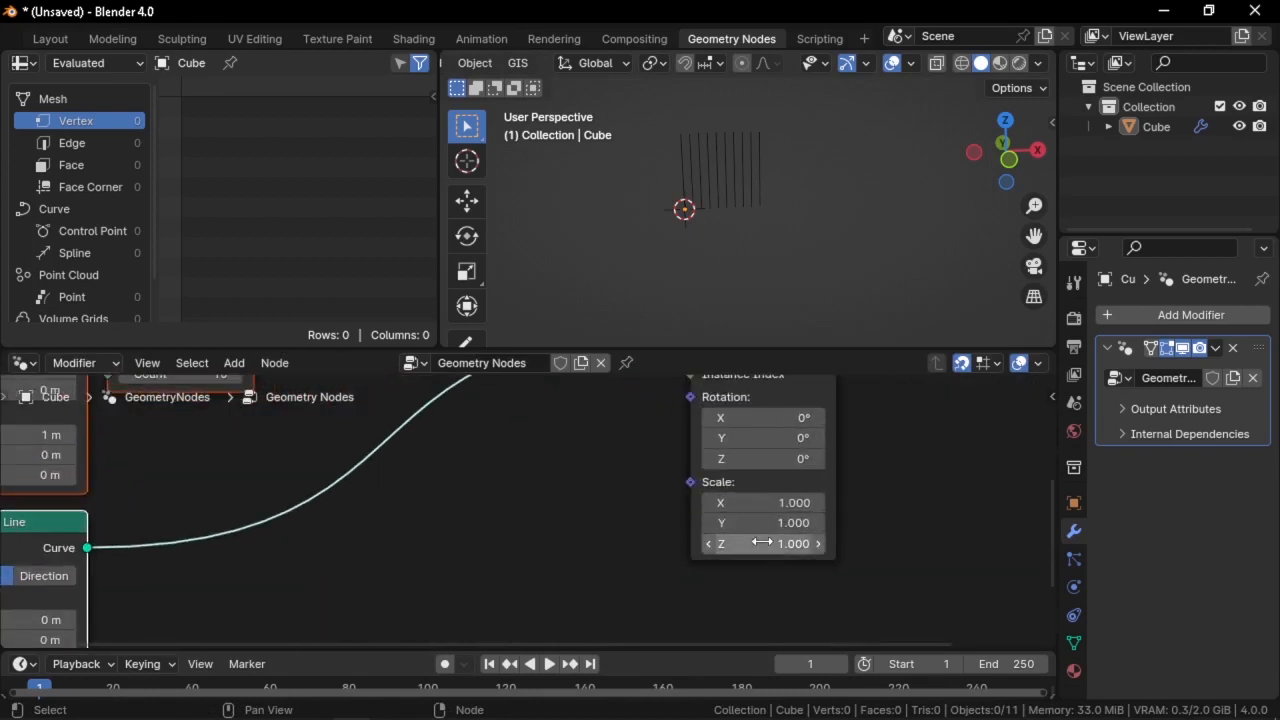
scroll(794, 497, "up", 1)
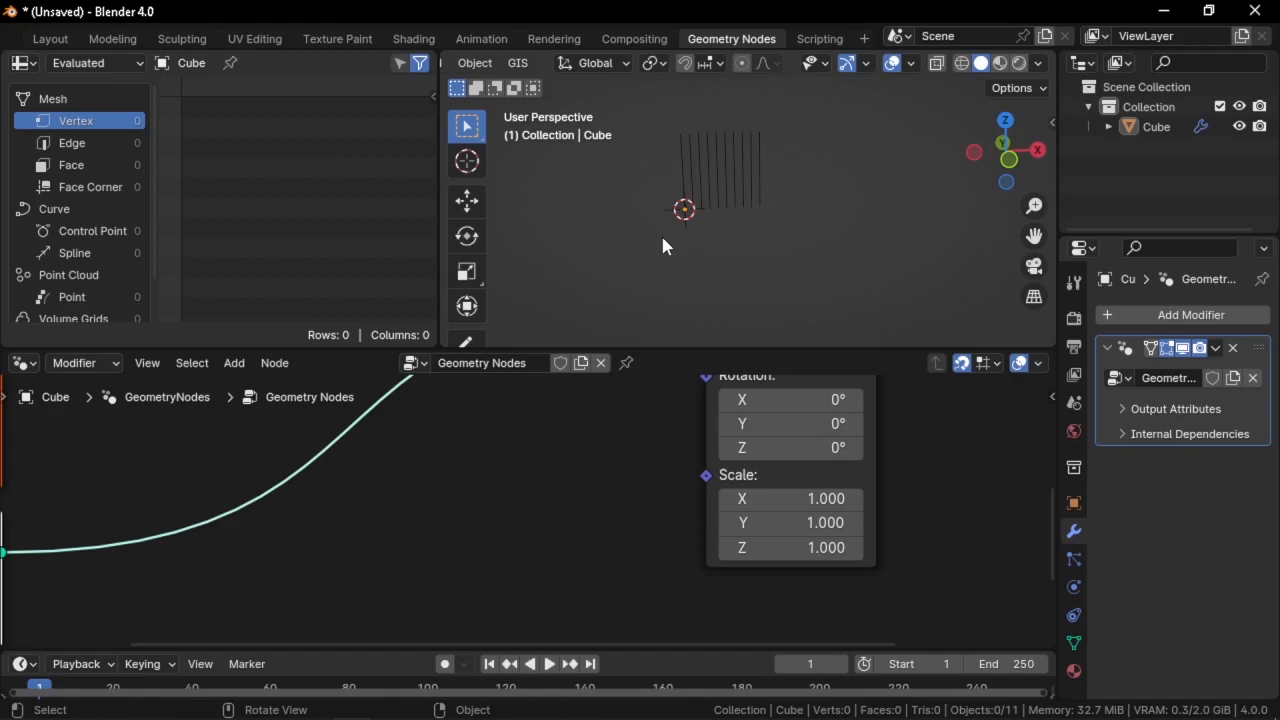
middle_click_drag(692, 495, 703, 477)
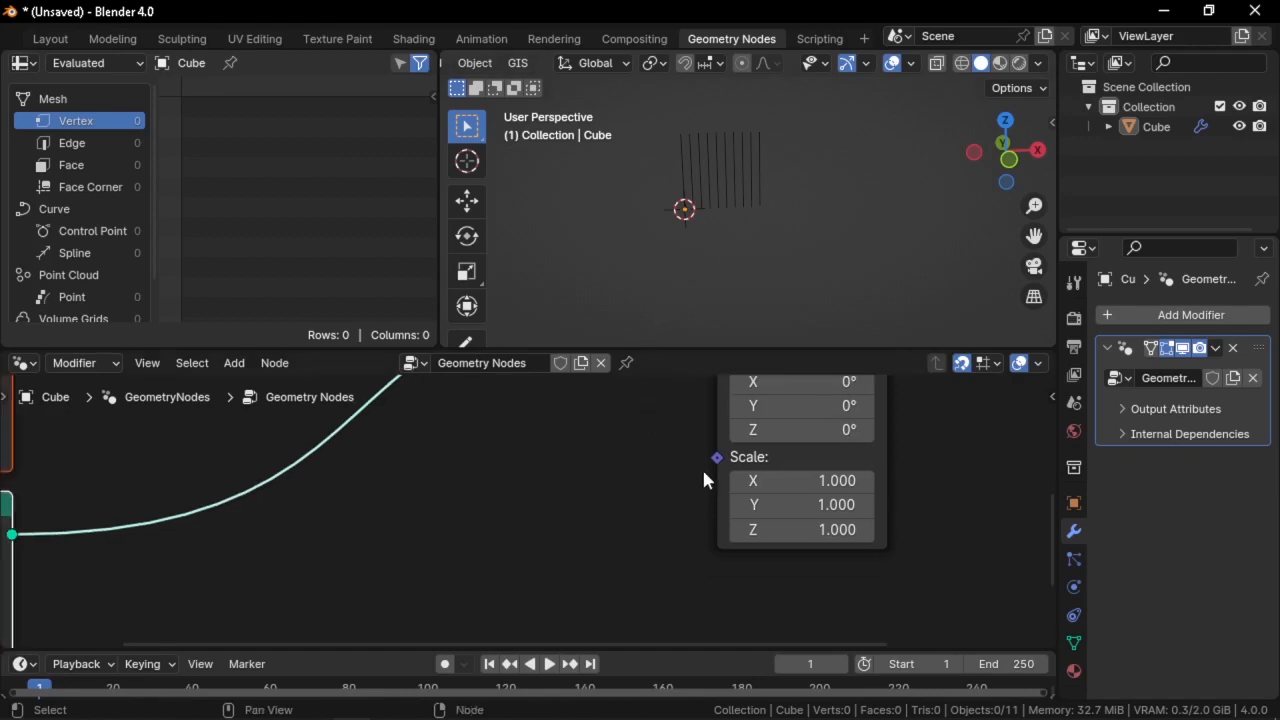
key("shift+a")
left_click(544, 284)
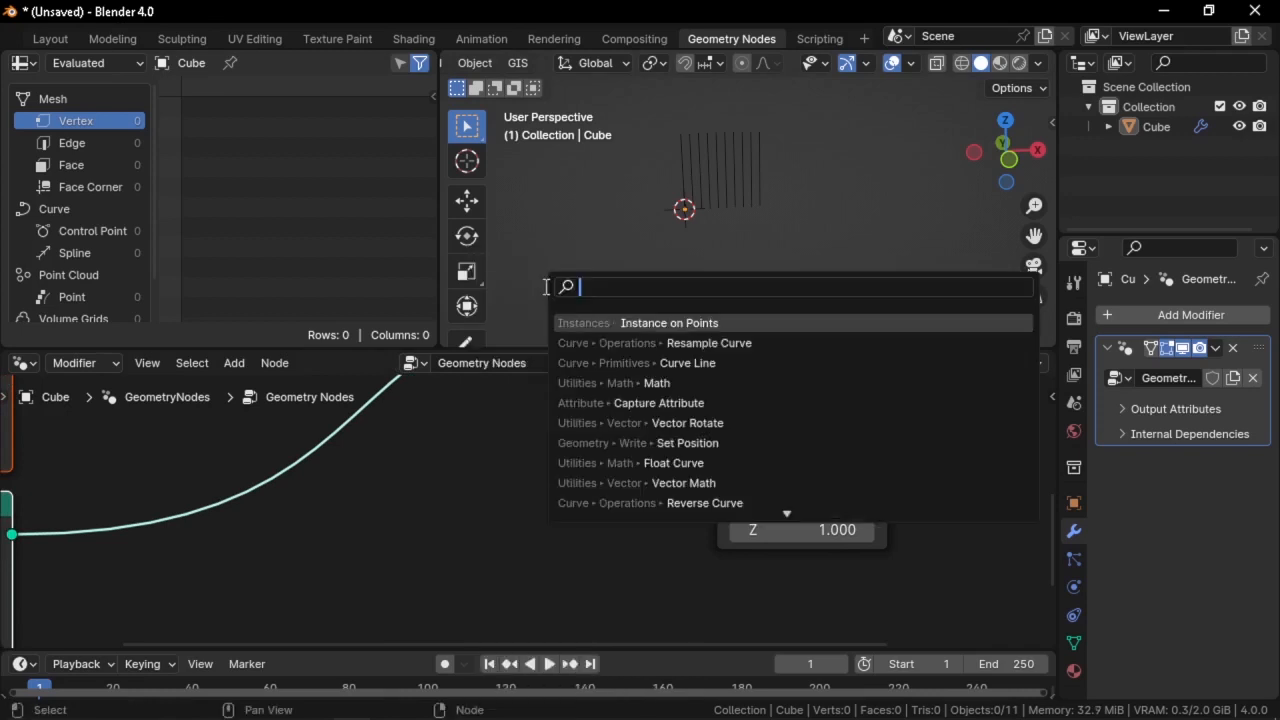
type("combine")
key("Return")
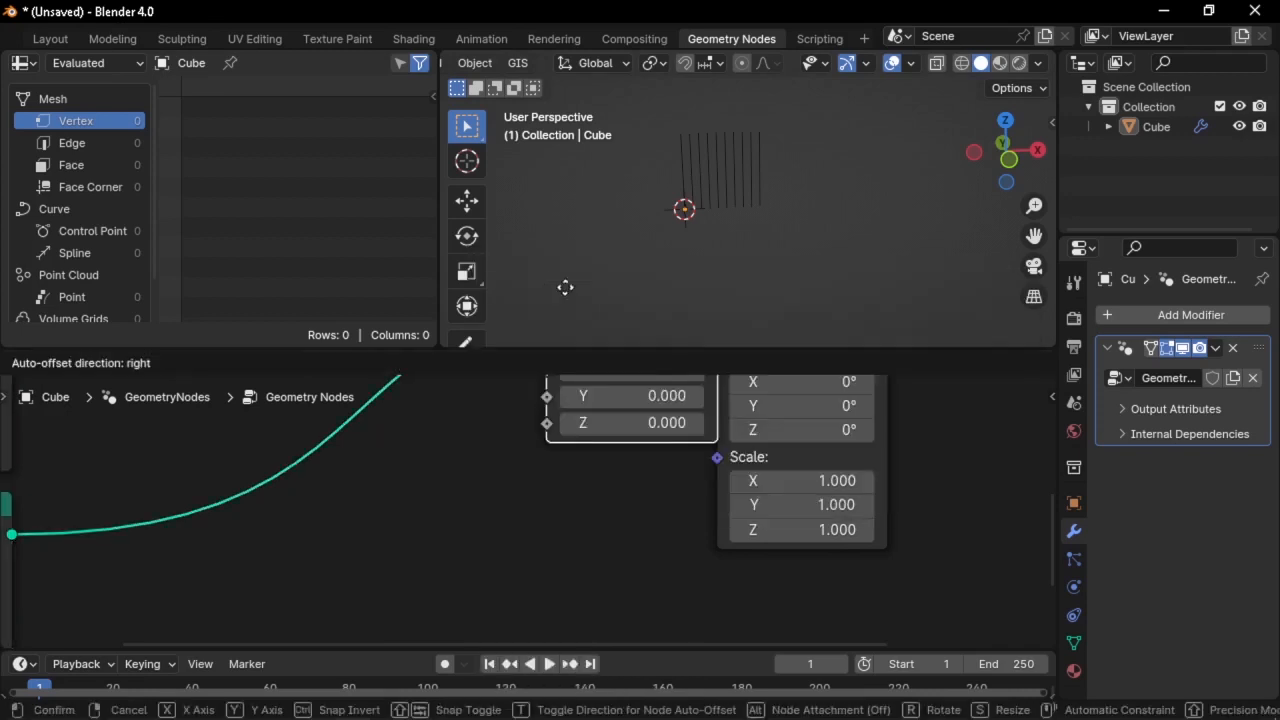
left_click(486, 468)
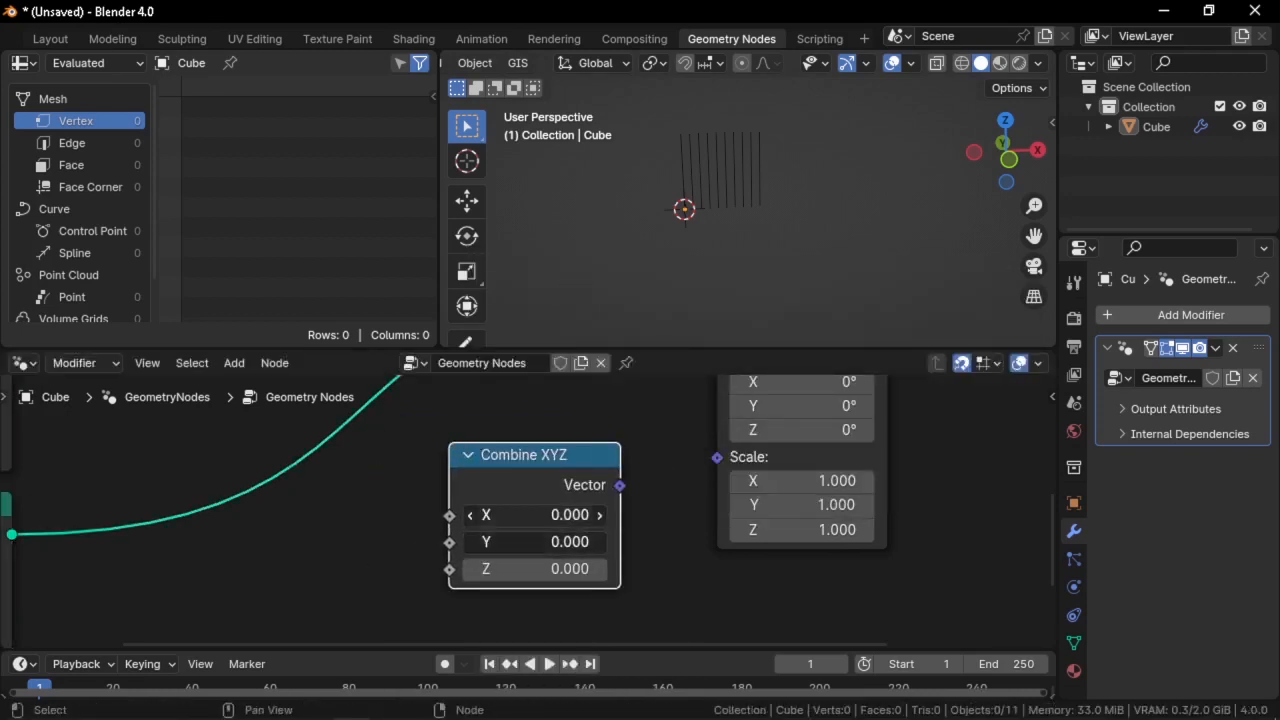
Set both the X and Y values of the Combine XYZ node to 1
left_click_drag(520, 514, 520, 541)
type("1")
key("Return")
Add a float Random Value node linked to the Z input of the Combine XYZ node
middle_click_drag(533, 547, 726, 465)
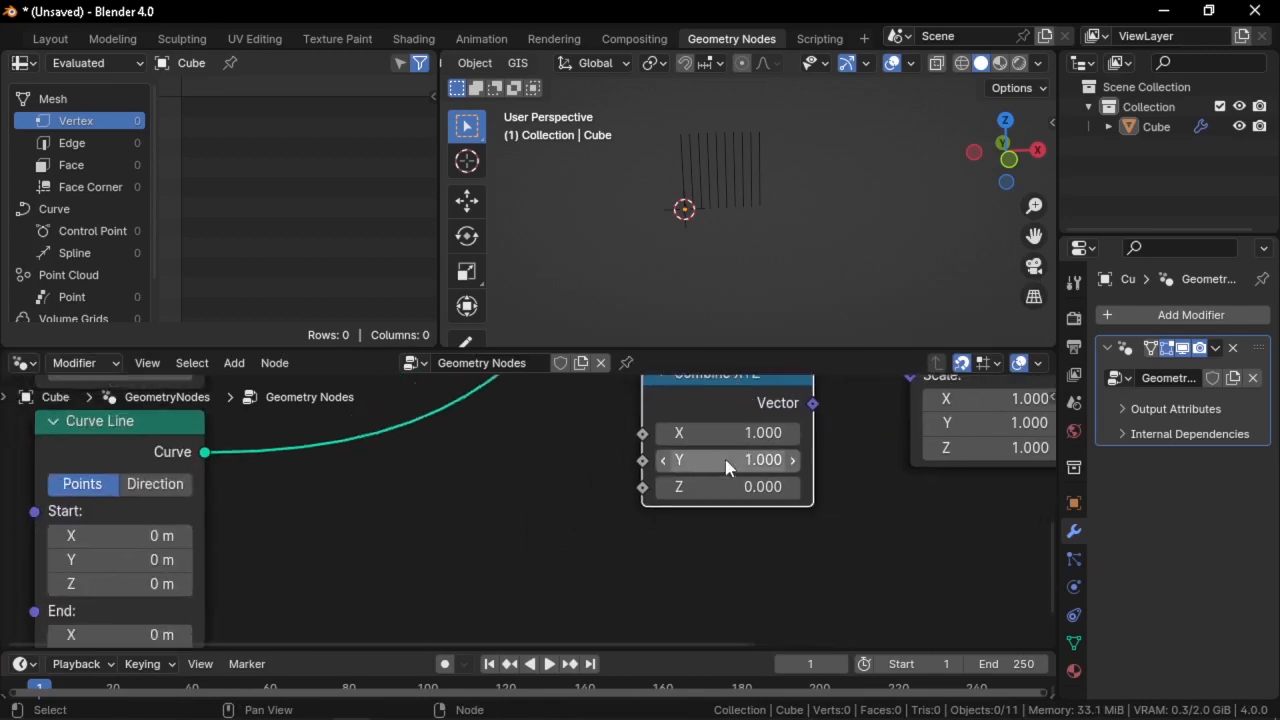
scroll(726, 465, "down", 1)
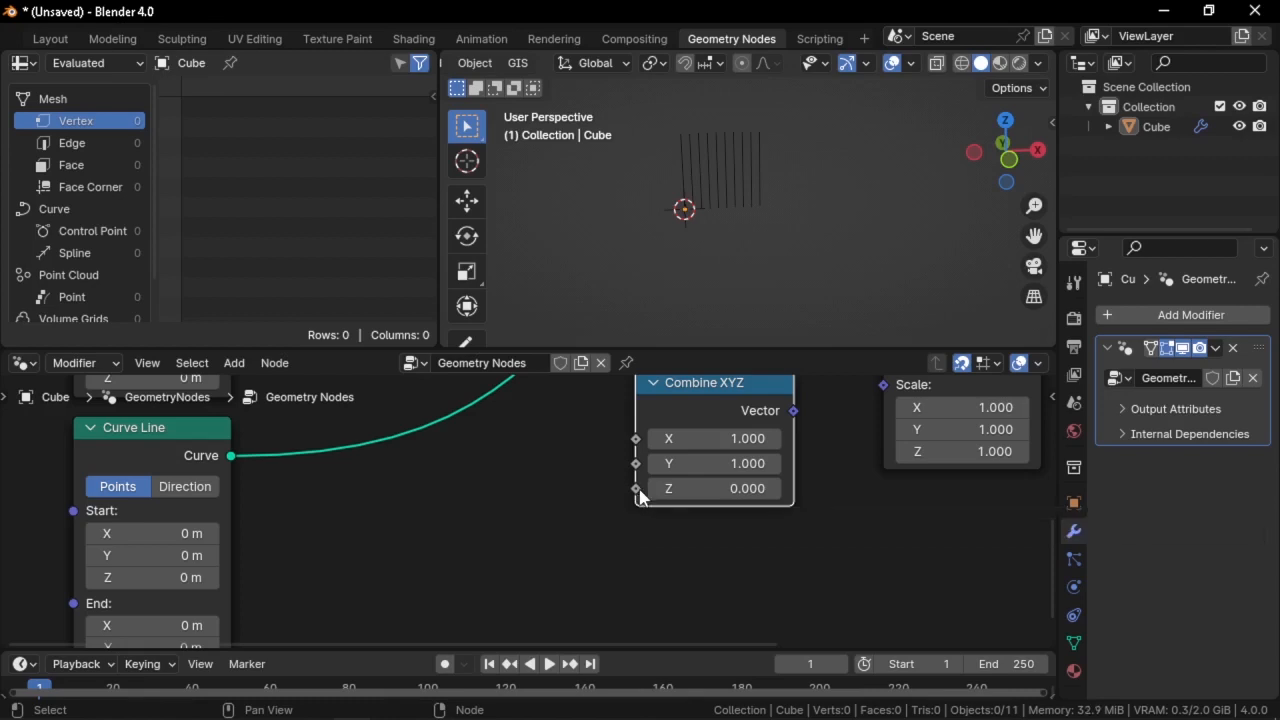
left_click_drag(638, 494, 634, 492)
left_click_drag(557, 482, 482, 470)
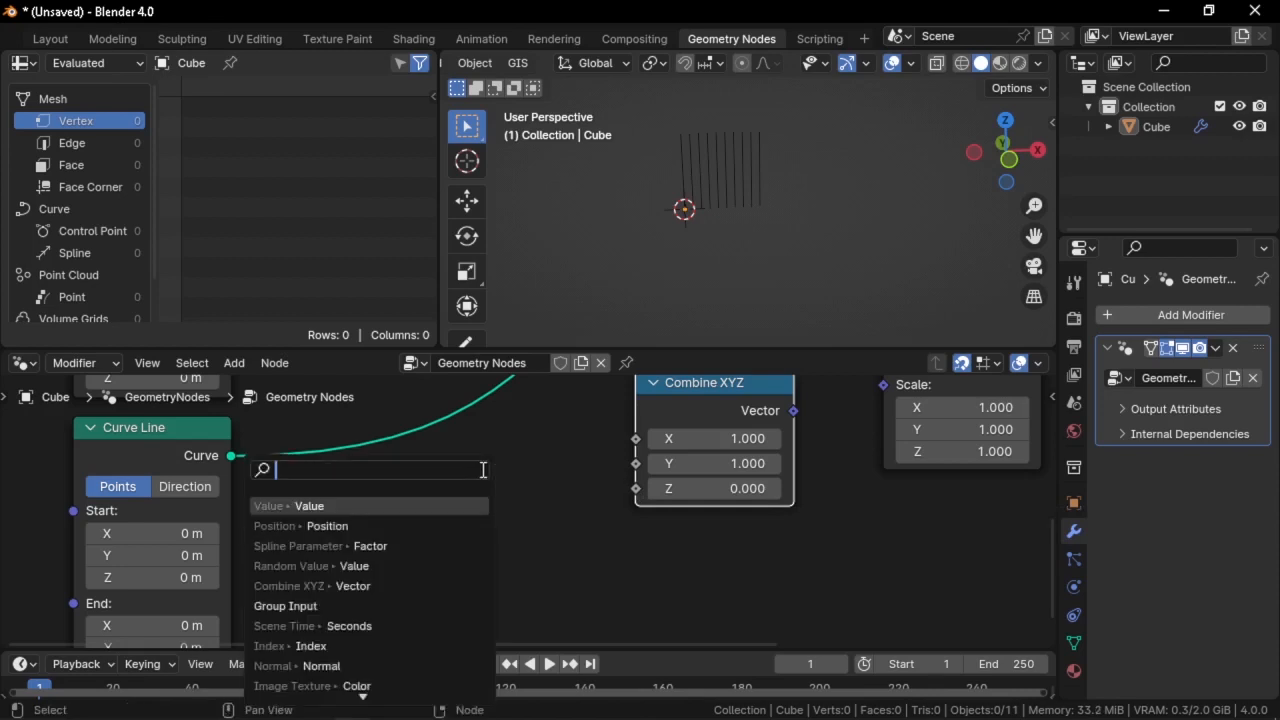
type("random")
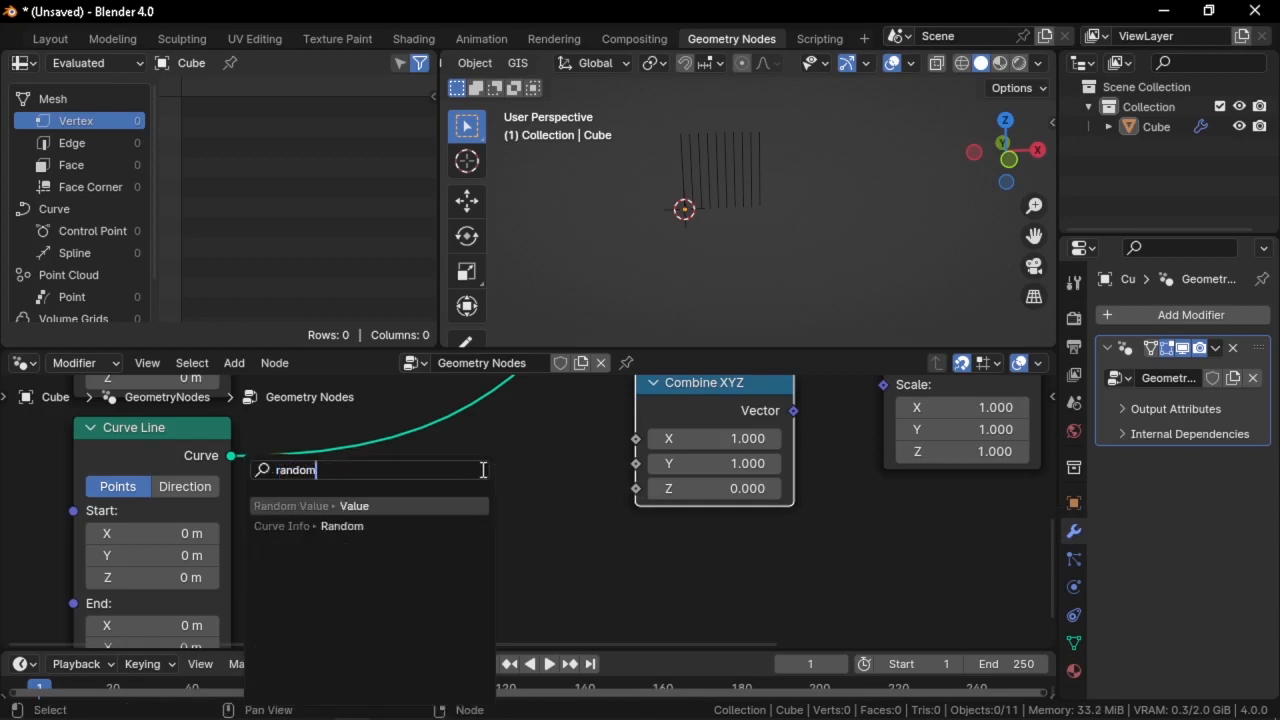
key("Return")
left_click(481, 470)
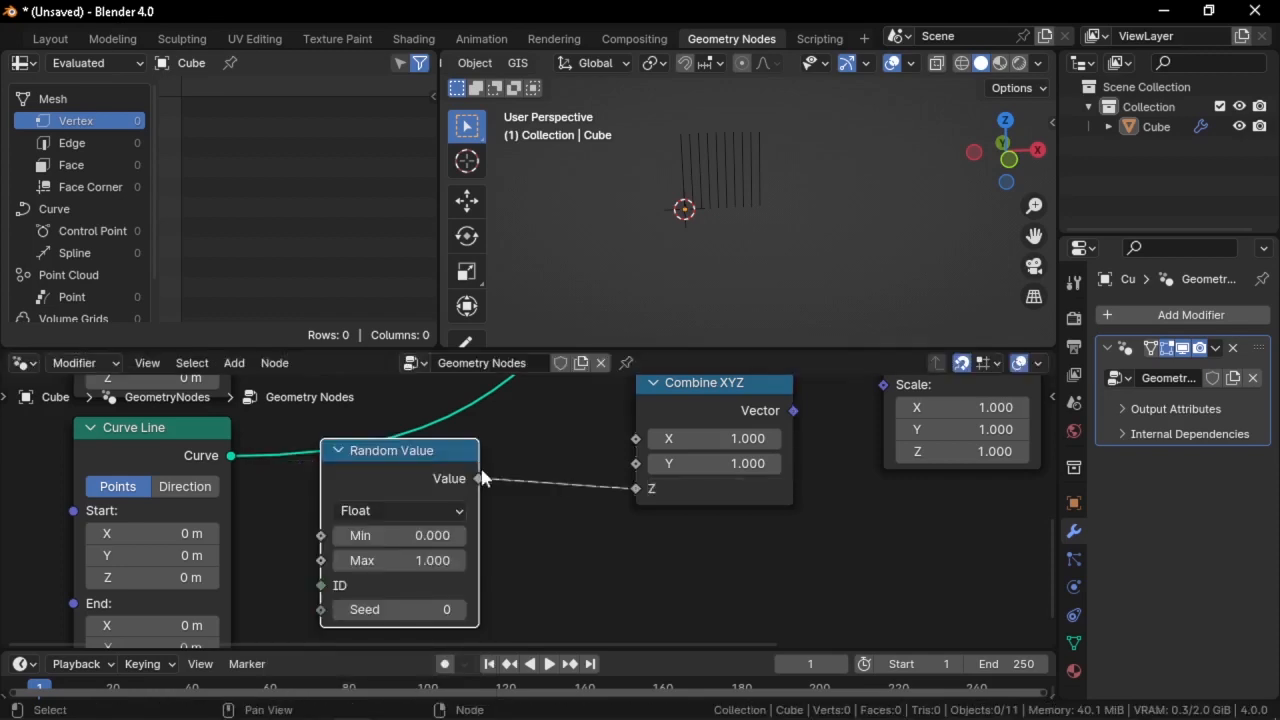
Set the Random Value node's Min to 0.7 and Max to 1.5
scroll(505, 533, "up", 1)
left_click(418, 513)
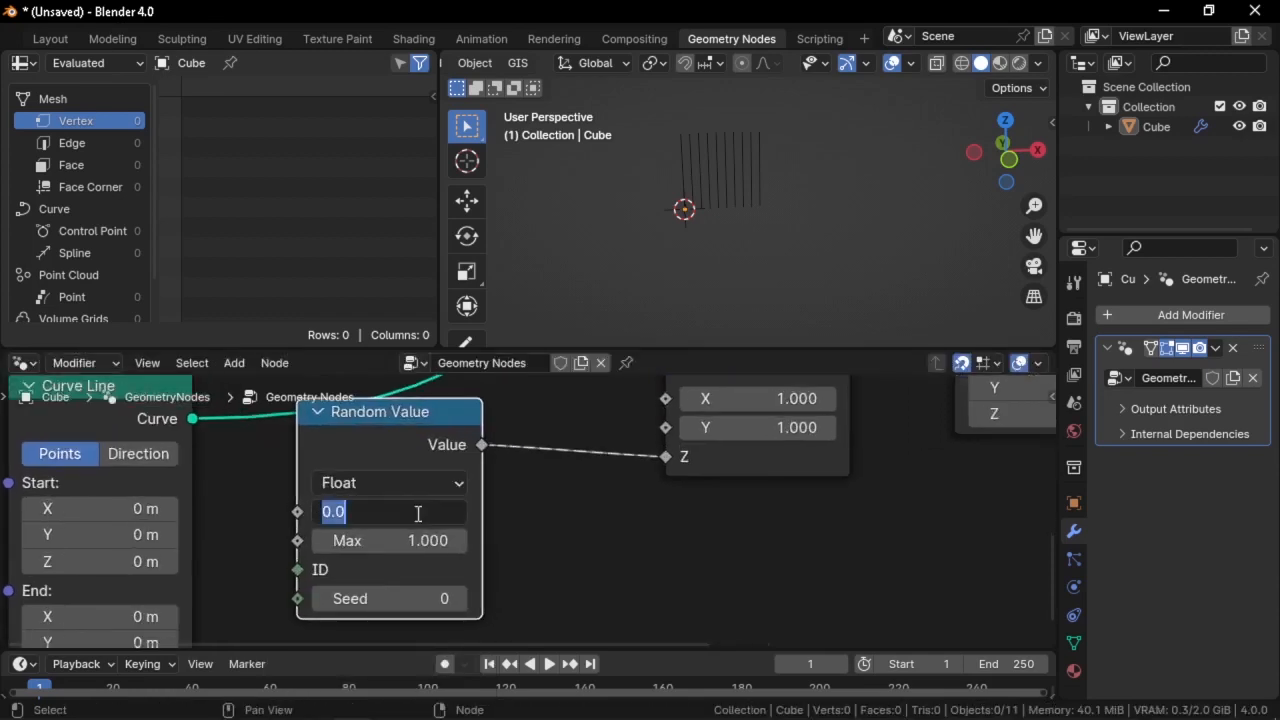
type(".7")
key("Tab")
type("1.5")
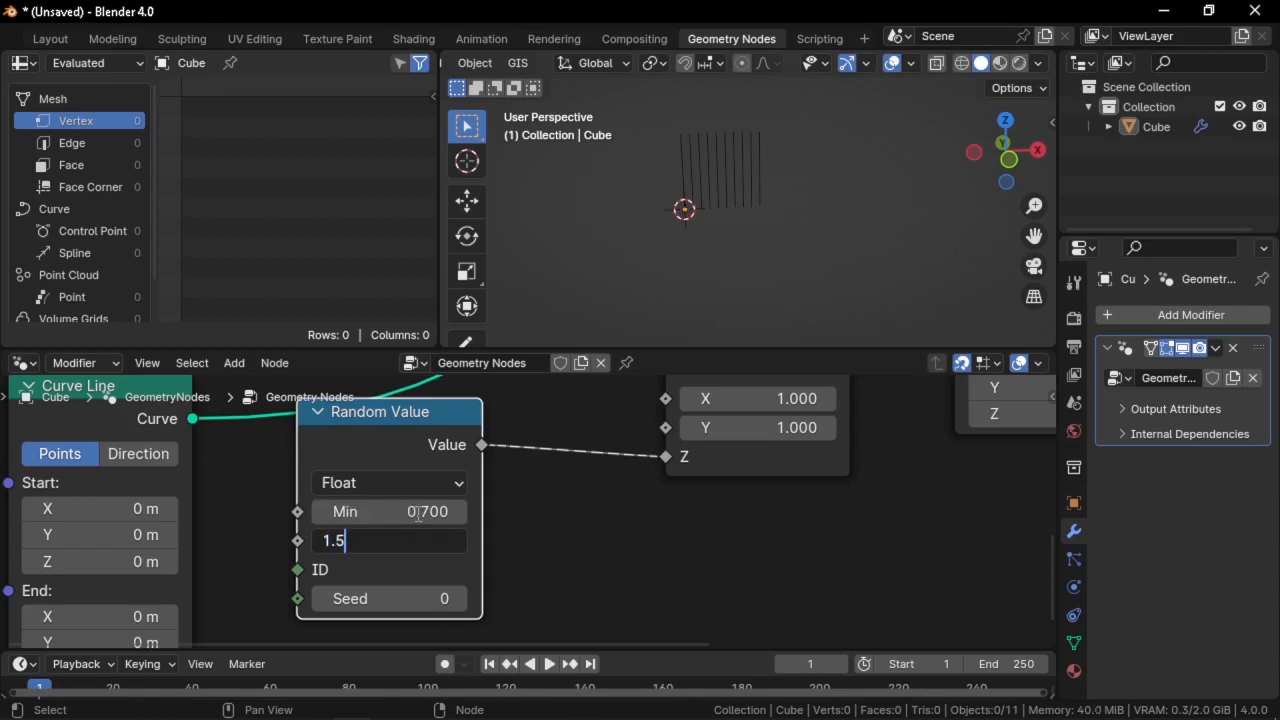
key("Return")
Connect the Combine XYZ Vector output to the Scale input of Instance on Points, and look at the line heights in the viewport
scroll(710, 495, "down", 1)
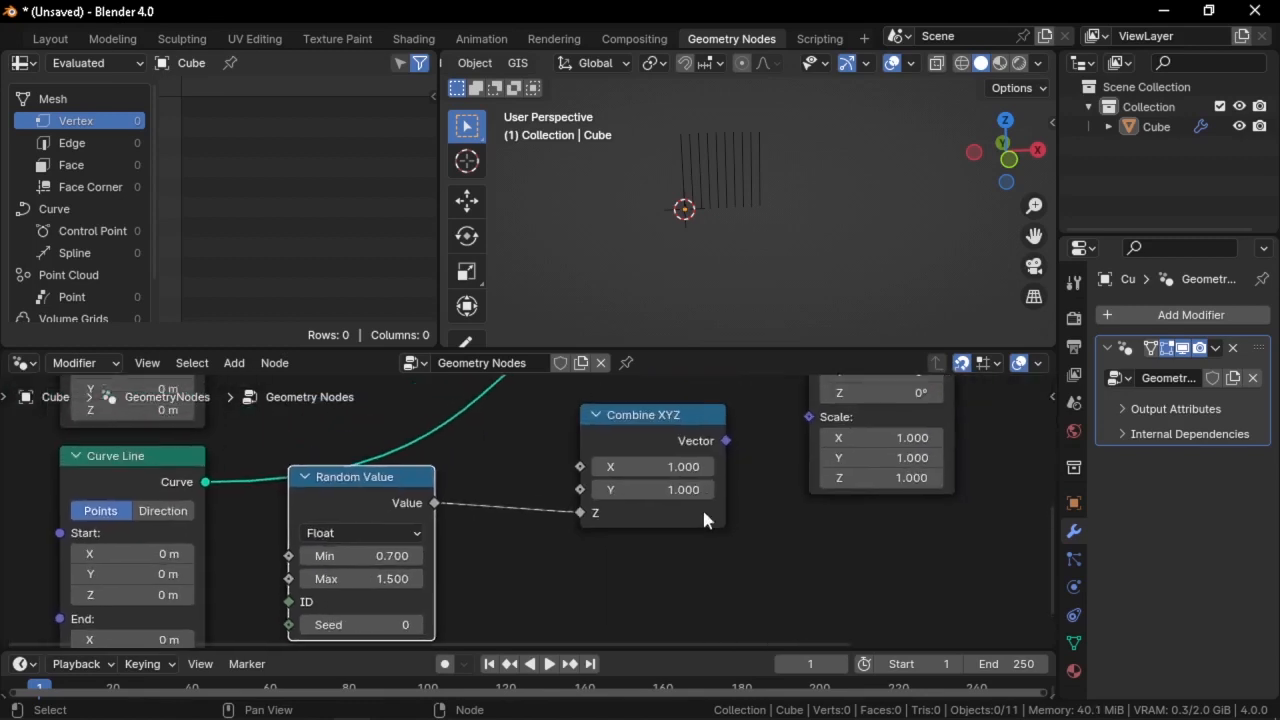
left_click_drag(726, 447, 812, 424)
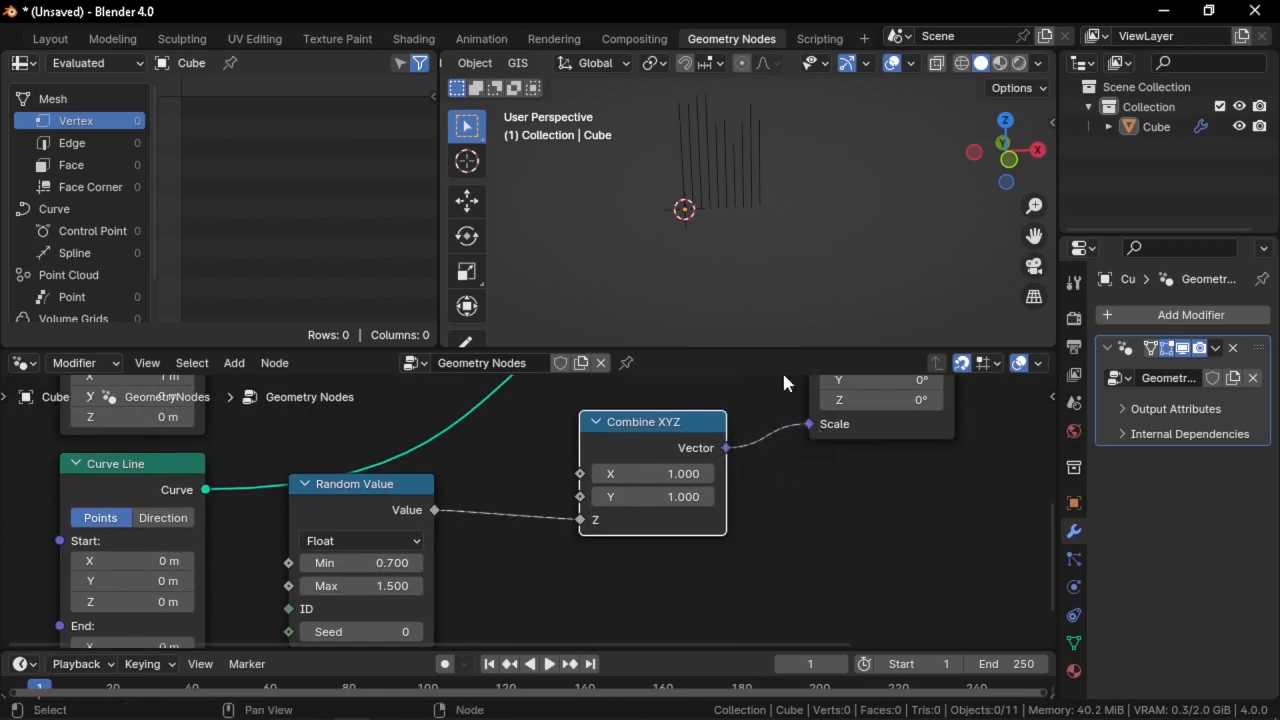
middle_click_drag(752, 227, 705, 235)
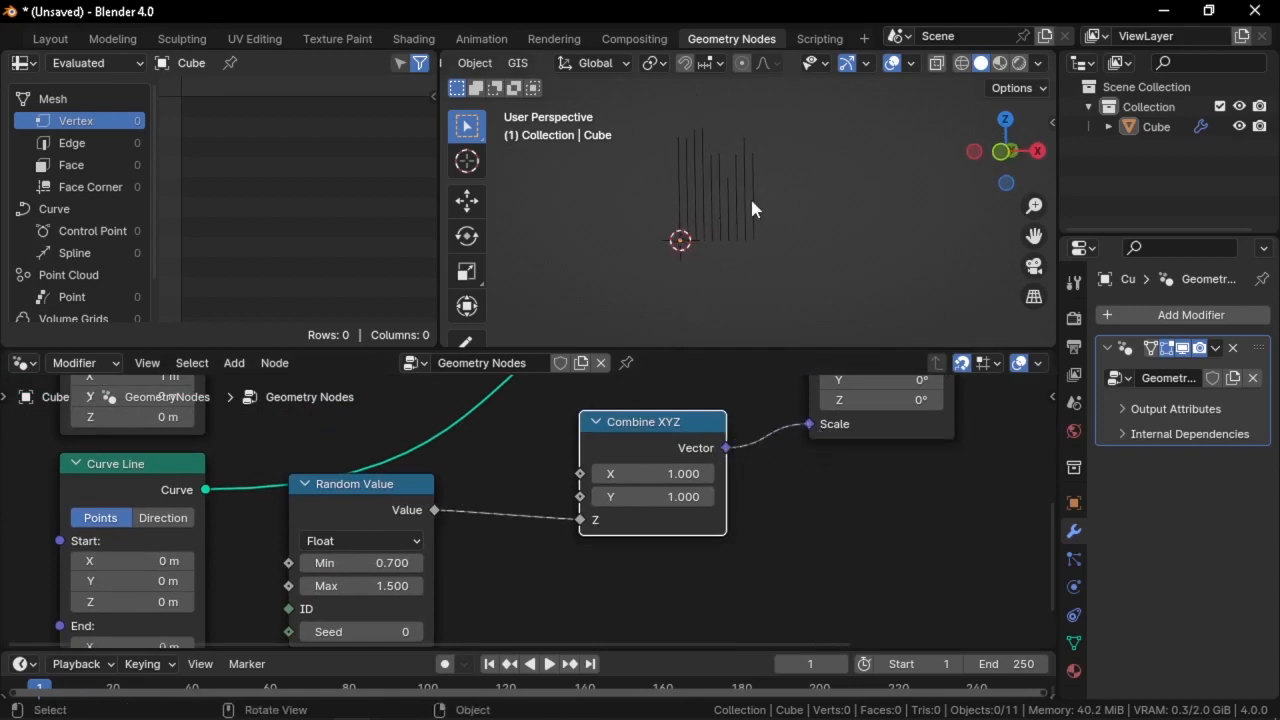
Move the Random Value node next to the Combine XYZ node and set its Seed to 1
left_click_drag(391, 512, 505, 447)
scroll(543, 550, "up", 1)
left_click(543, 574)
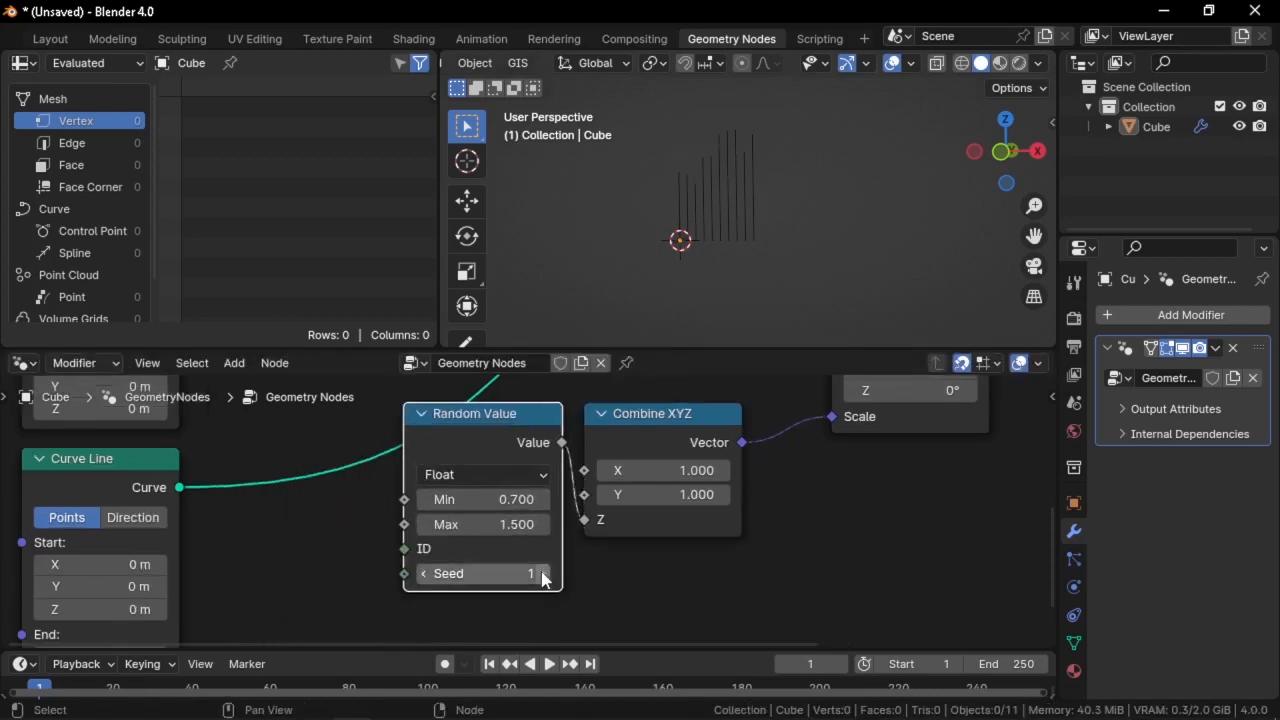
Set the Random Value node's Seed to 5
left_click(543, 574)
left_click(543, 574)
left_click(543, 574)
left_click(543, 574)
scroll(560, 508, "down", 1)
middle_click_drag(560, 508, 557, 447)
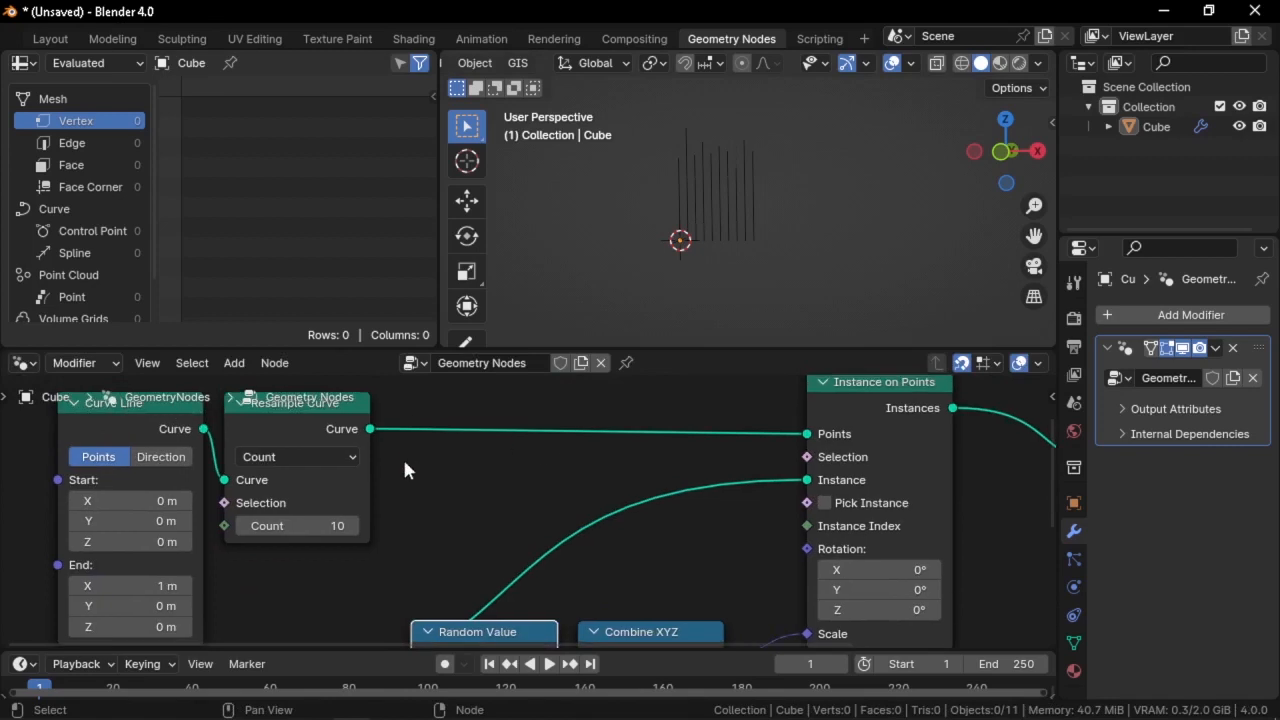
Raise the Resample Curve node's Count to 18 and look at the denser lines in the viewport
middle_click_drag(424, 464, 568, 440)
scroll(568, 440, "up", 2)
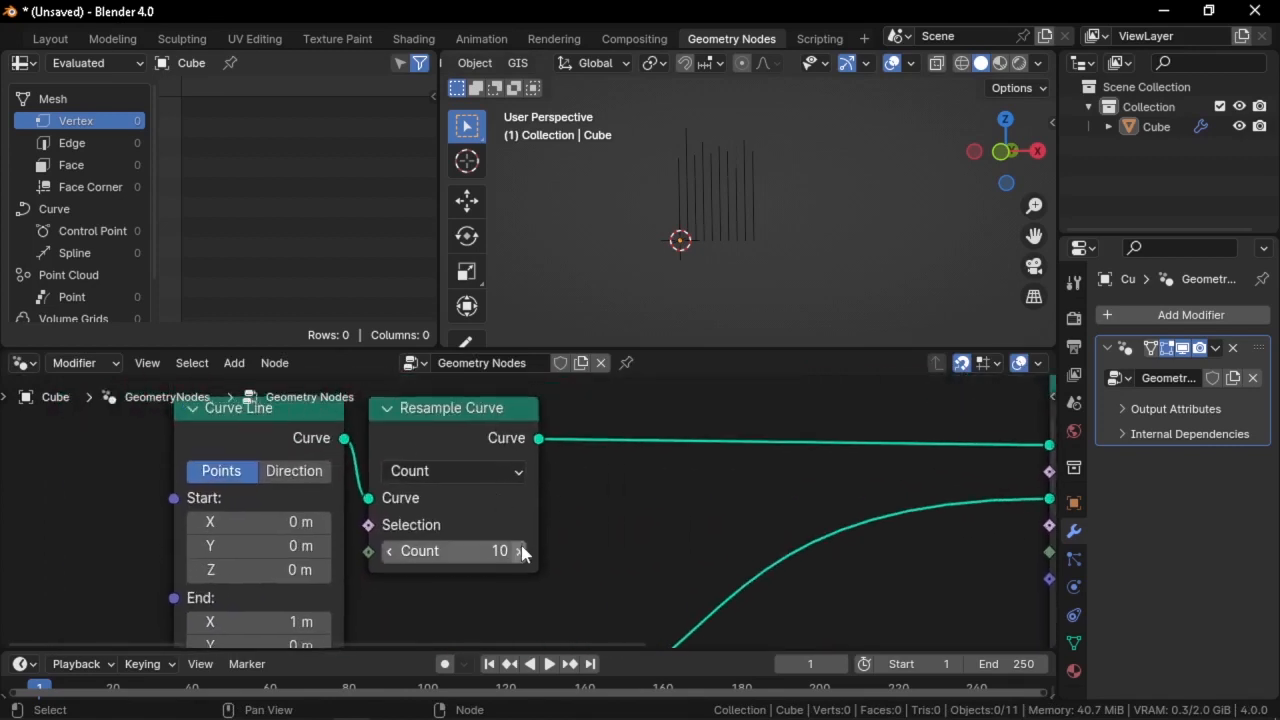
left_click(518, 551)
left_click(518, 551)
left_click(518, 551)
left_click(518, 551)
left_click(518, 551)
left_click(518, 551)
left_click(518, 551)
left_click(518, 551)
scroll(821, 110, "up", 5)
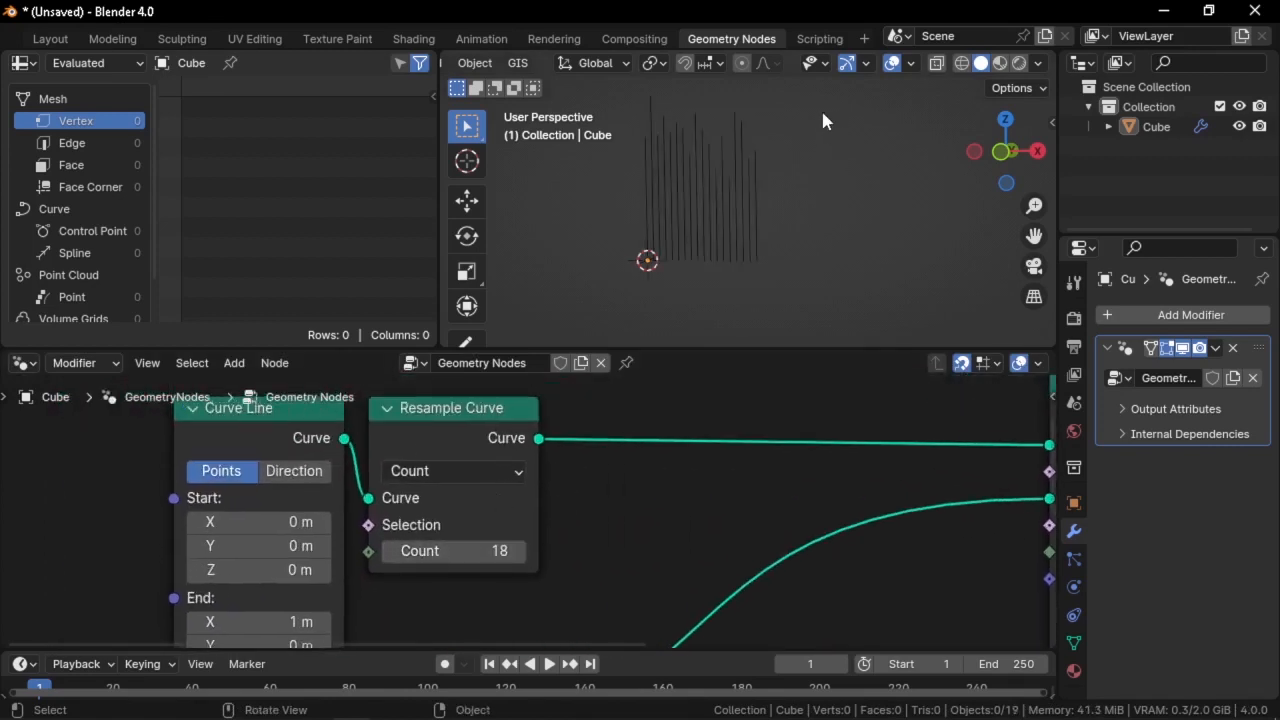
Try stretching the first Curve Line's End X to 2.64 m, and undo the change
scroll(696, 228, "down", 3)
middle_click_drag(597, 514, 621, 421)
middle_click_drag(810, 245, 857, 225)
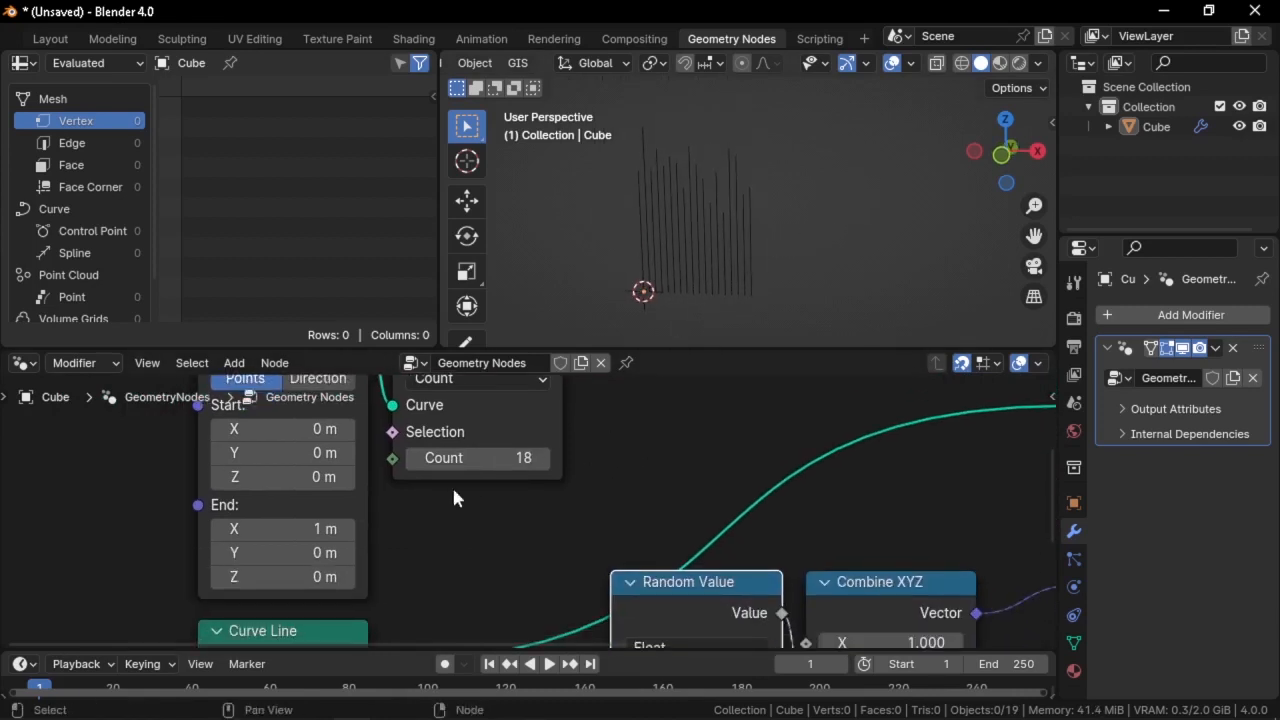
left_click_drag(283, 529, 337, 529)
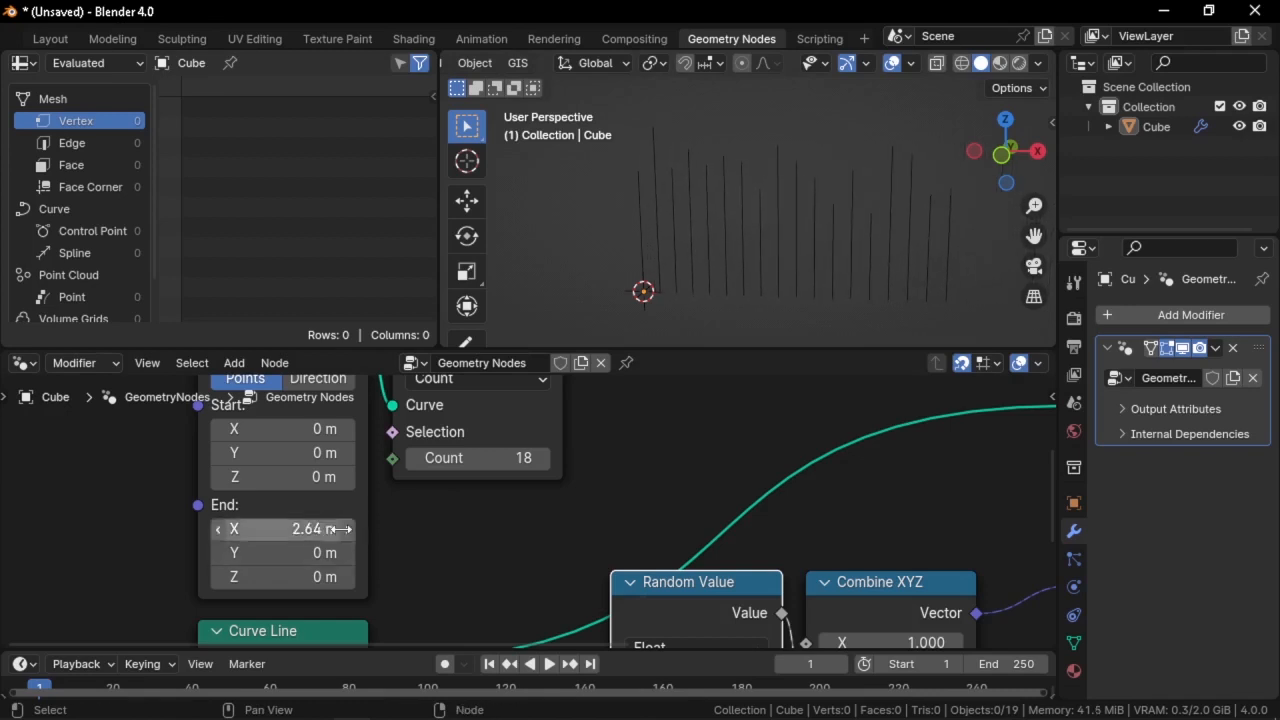
key("ctrl+z")
Set the Resample Curve node's Count to 10
scroll(560, 510, "down", 2)
middle_click_drag(606, 510, 542, 508)
scroll(540, 508, "up", 1)
left_click(425, 464)
type("1")
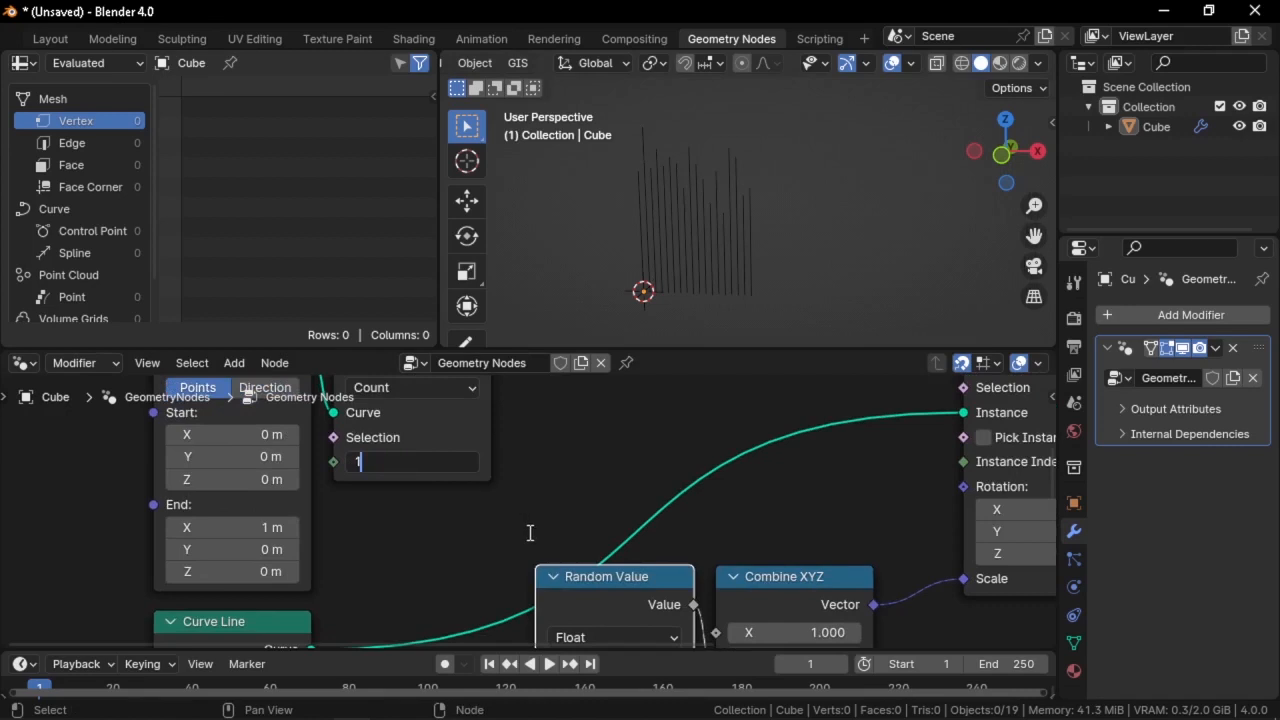
type(".50")
key("Return")
Lower the Random Value node's Min to 0.190
scroll(533, 528, "down", 2)
middle_click_drag(562, 575, 497, 382)
scroll(550, 520, "up", 3)
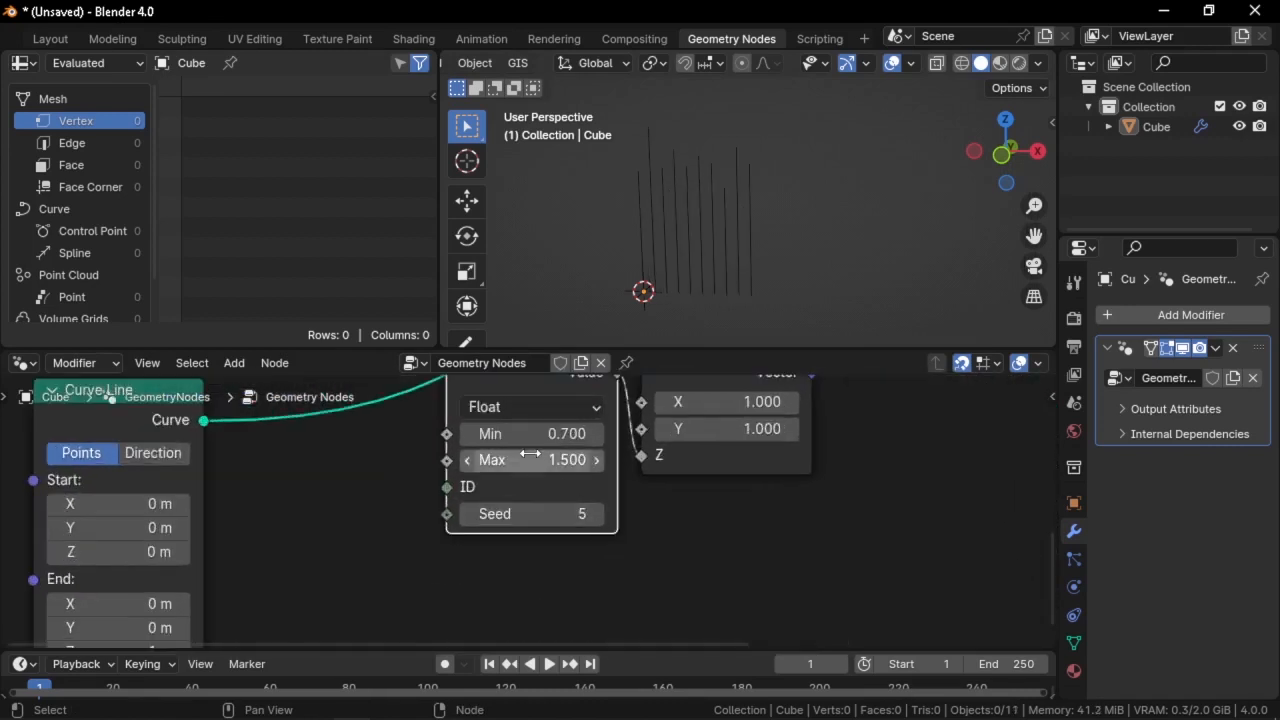
scroll(530, 454, "up", 1)
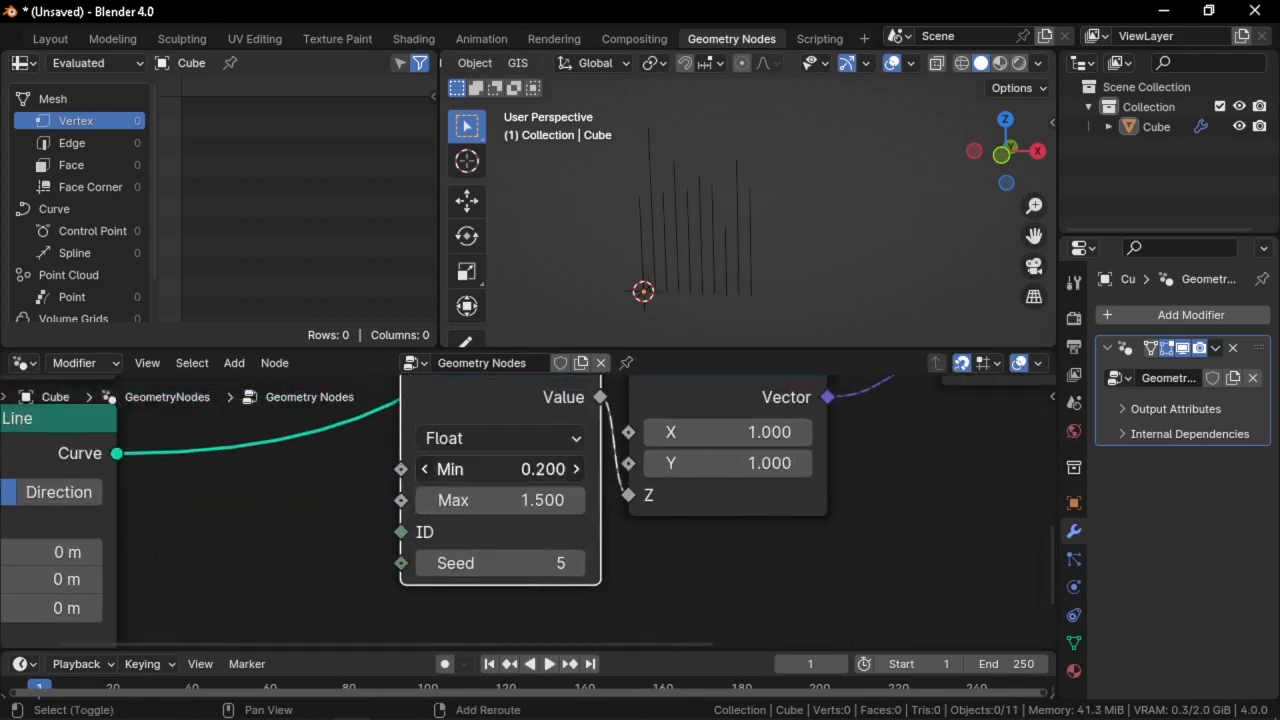
left_click_drag(500, 469, 545, 472)
Move the Group Output node farther away from the Instance on Points node
middle_click_drag(621, 532, 555, 561)
scroll(555, 561, "down", 6)
middle_click_drag(905, 412, 706, 507)
middle_click_drag(830, 489, 664, 540)
scroll(662, 540, "down", 1)
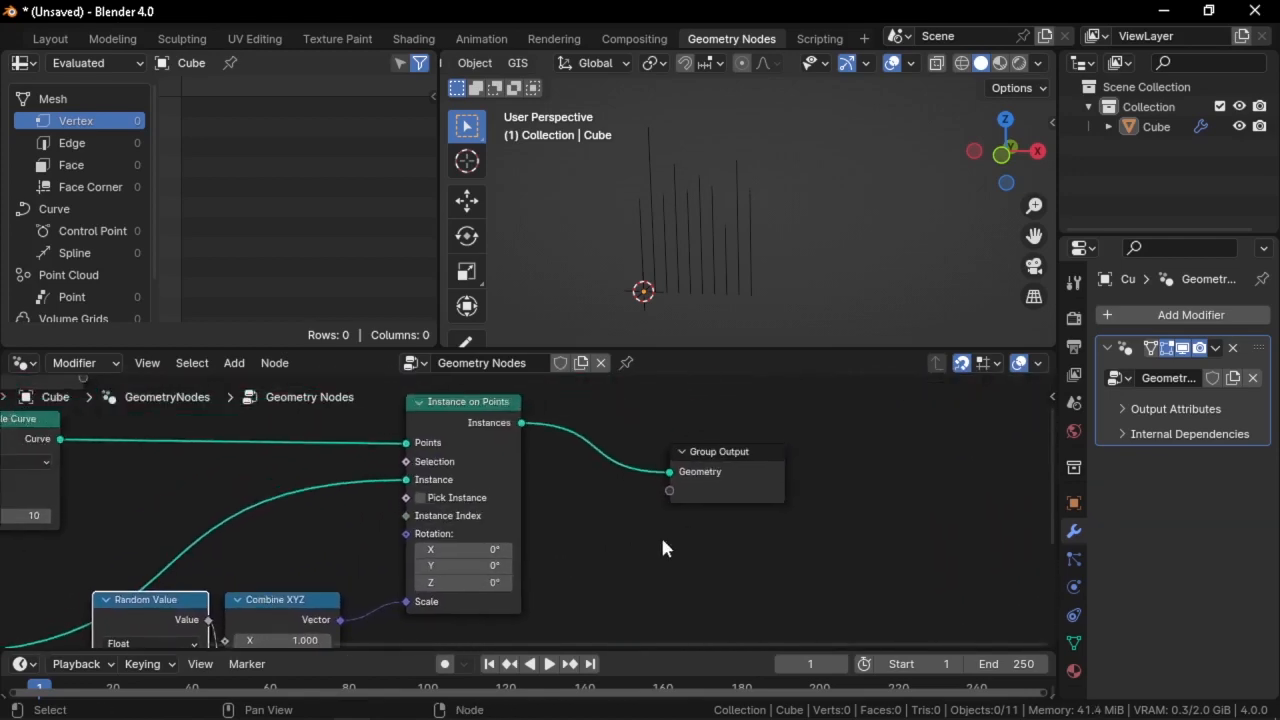
left_click_drag(766, 484, 873, 454)
Review the Random Value and Combine XYZ nodes that feed the Scale input of Instance on Points
middle_click_drag(660, 509, 904, 448)
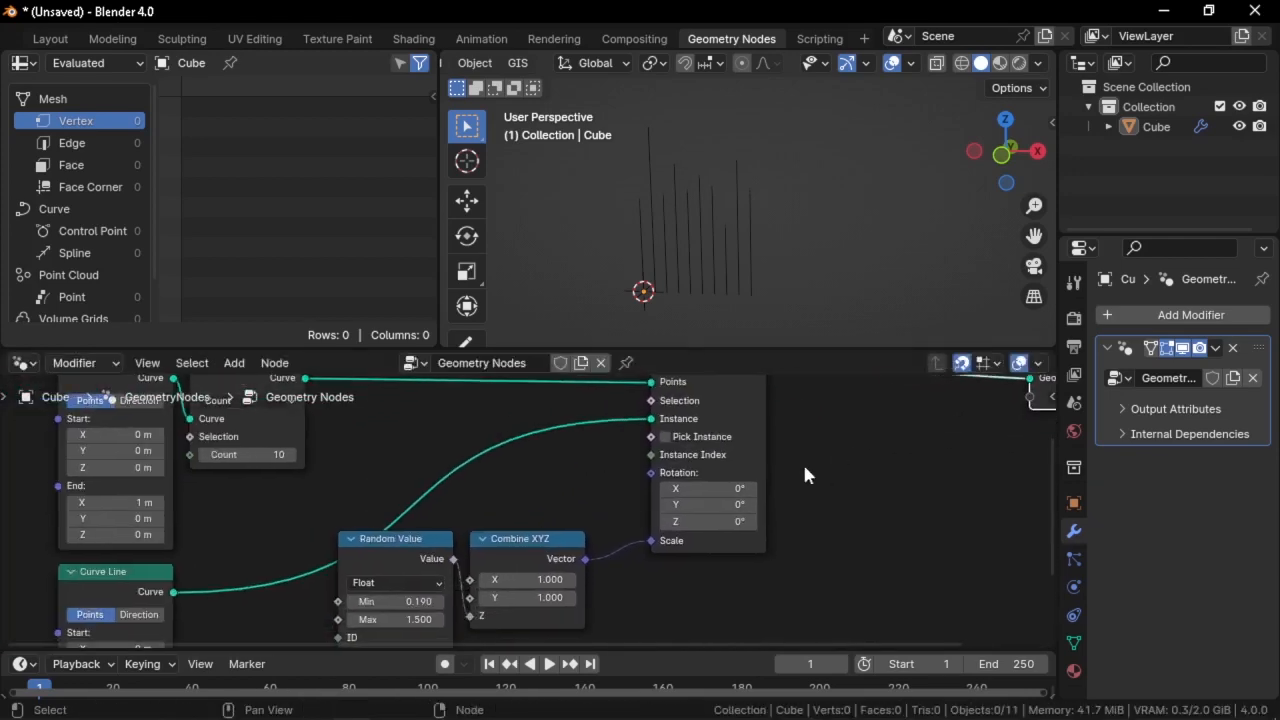
scroll(804, 467, "down", 1)
middle_click_drag(804, 467, 760, 461)
left_click_drag(379, 495, 547, 614)
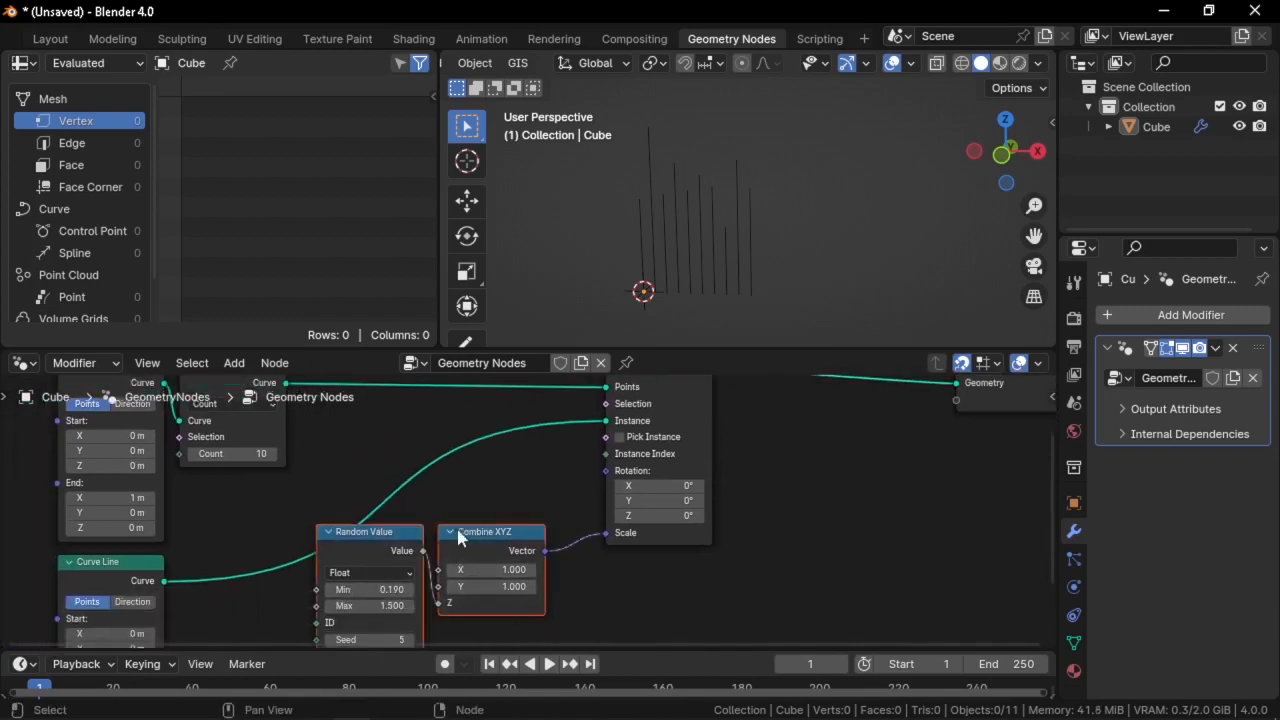
middle_click_drag(731, 488, 662, 532)
scroll(662, 524, "up", 1)
left_click(717, 515)
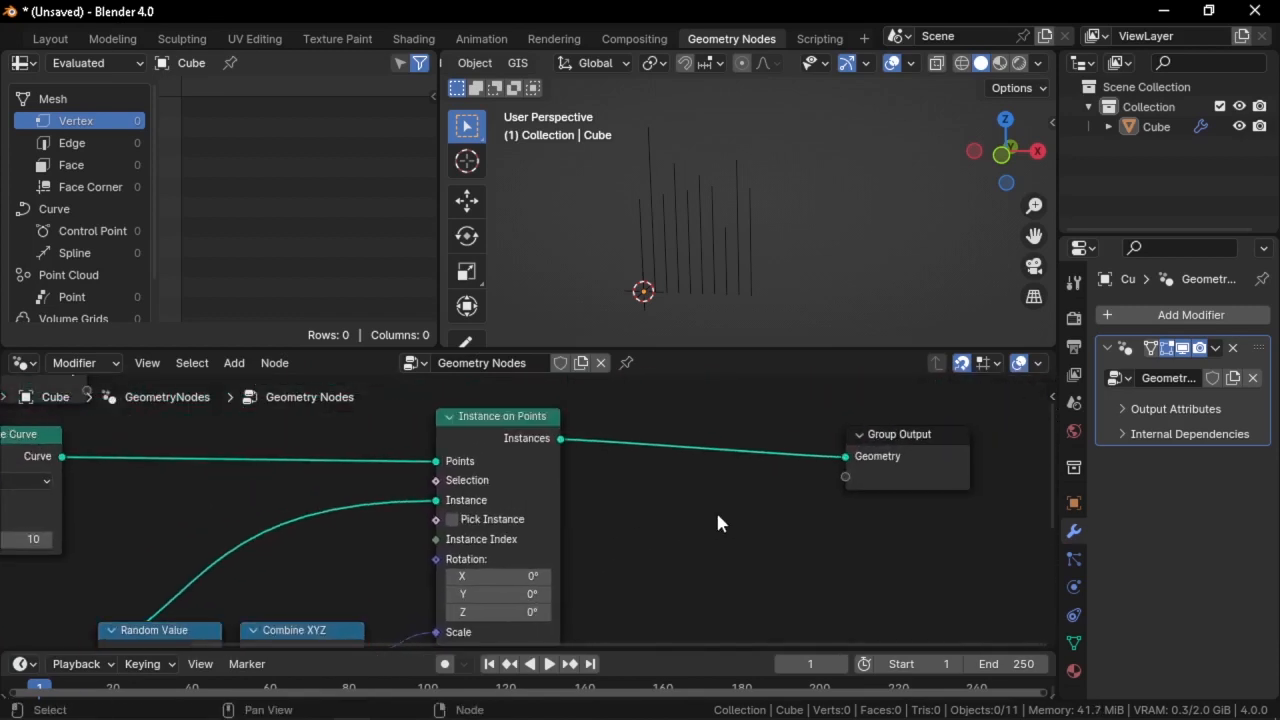
key("shift+a")
left_click(512, 437)
Examine the node chain from the Curve Lines and Resample Curve to Instance on Points, and the instanced lines in the viewport
middle_click_drag(683, 472, 768, 430)
scroll(525, 494, "down", 1)
middle_click_drag(522, 496, 600, 460)
scroll(508, 475, "down", 1)
middle_click_drag(504, 476, 646, 534)
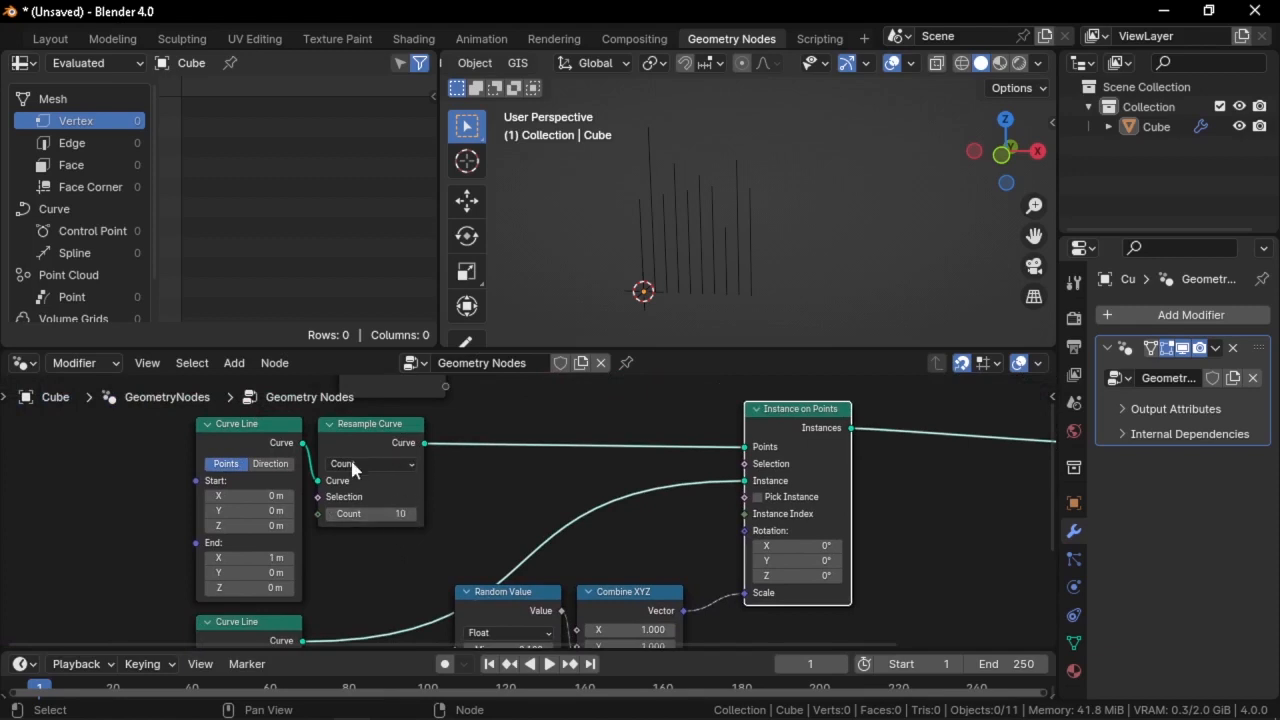
scroll(782, 498, "up", 1)
middle_click_drag(775, 496, 617, 523)
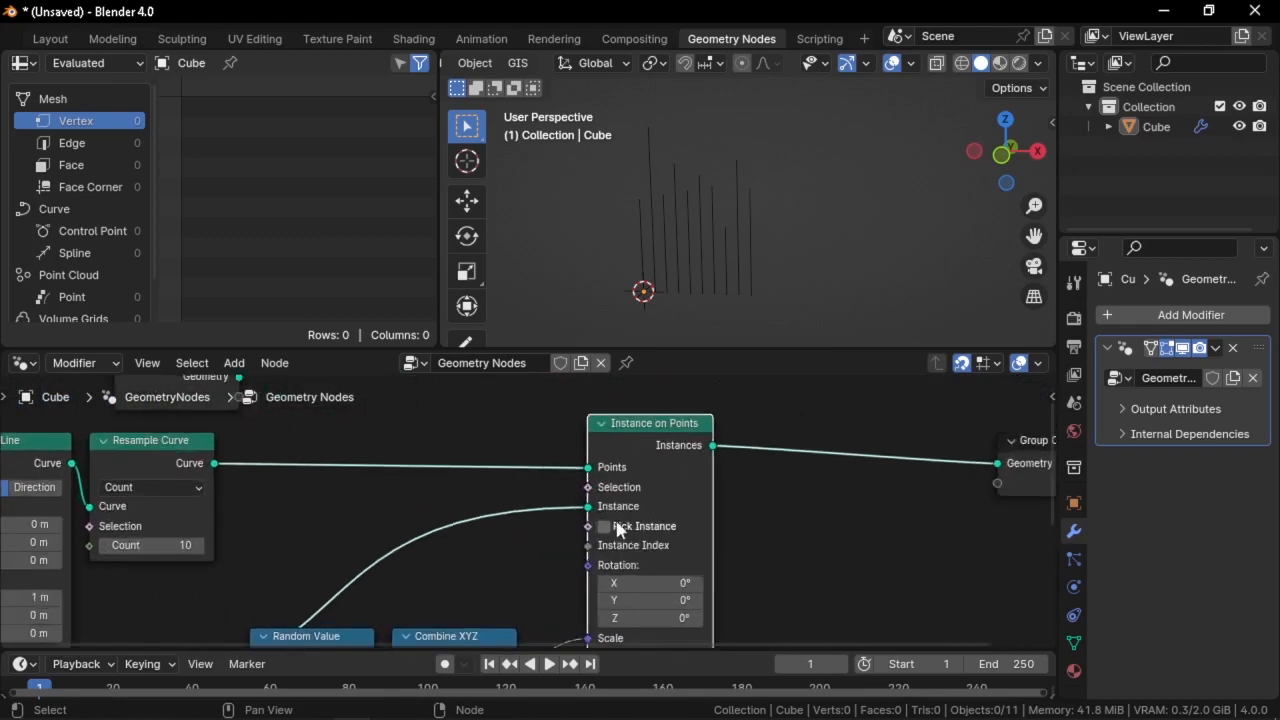
middle_click_drag(188, 479, 323, 479)
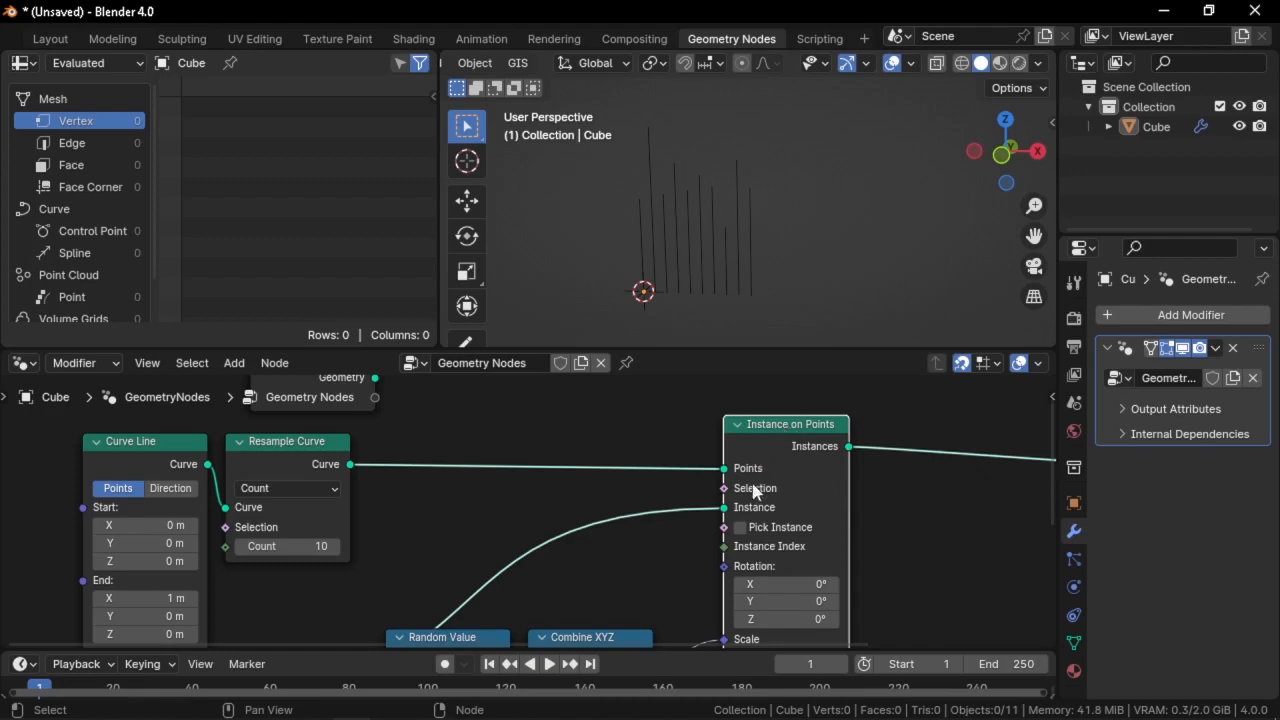
middle_click_drag(714, 506, 755, 405)
middle_click_drag(534, 511, 508, 557)
scroll(578, 512, "up", 1)
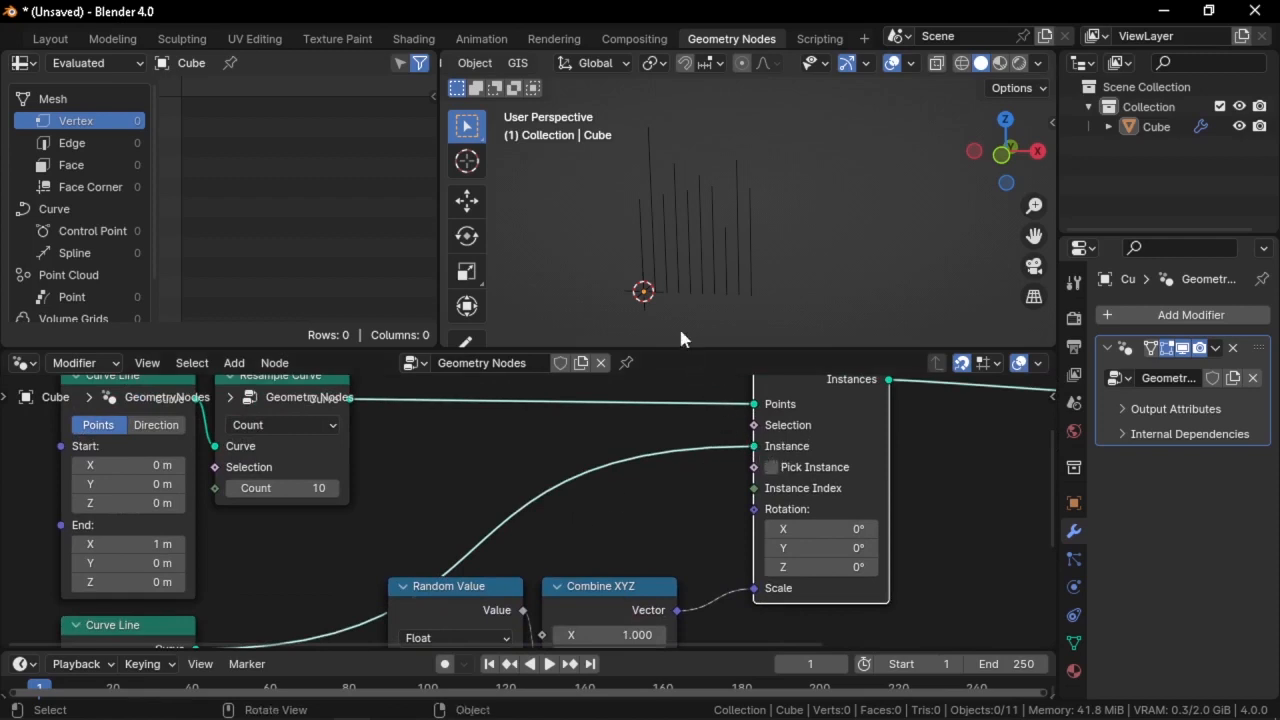
middle_click_drag(667, 446, 652, 479)
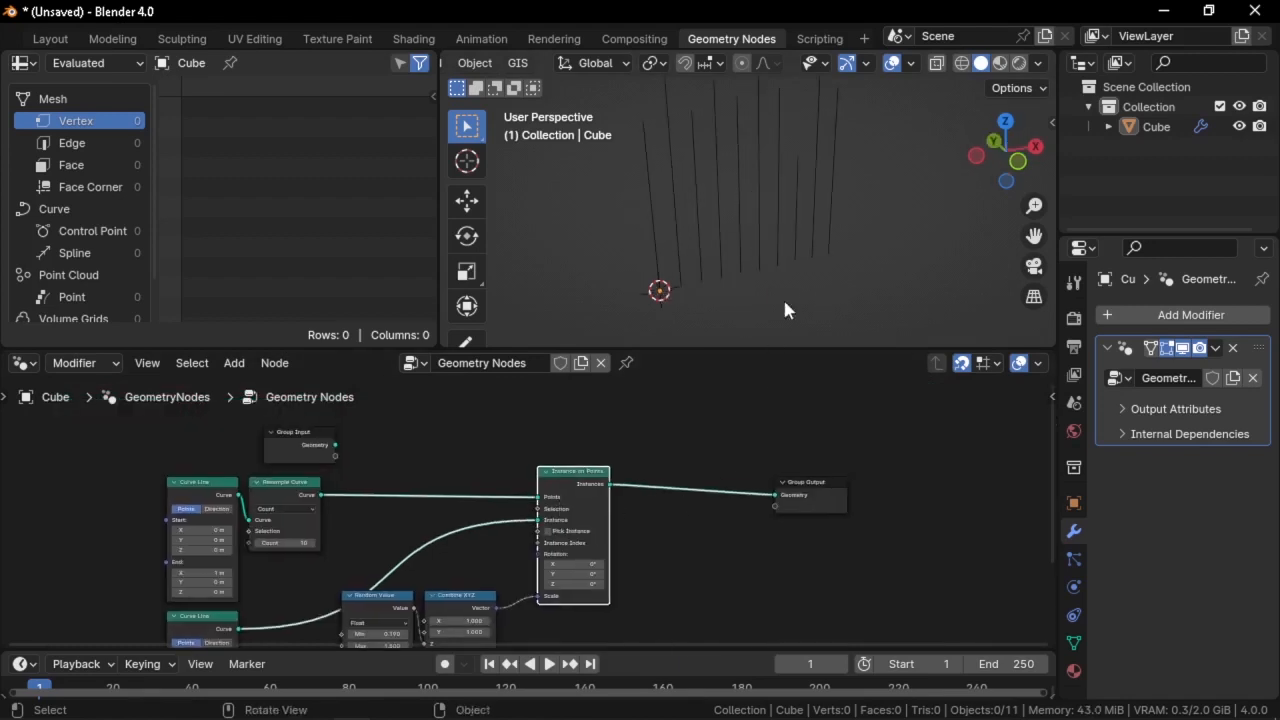
middle_click_drag(783, 301, 738, 343)
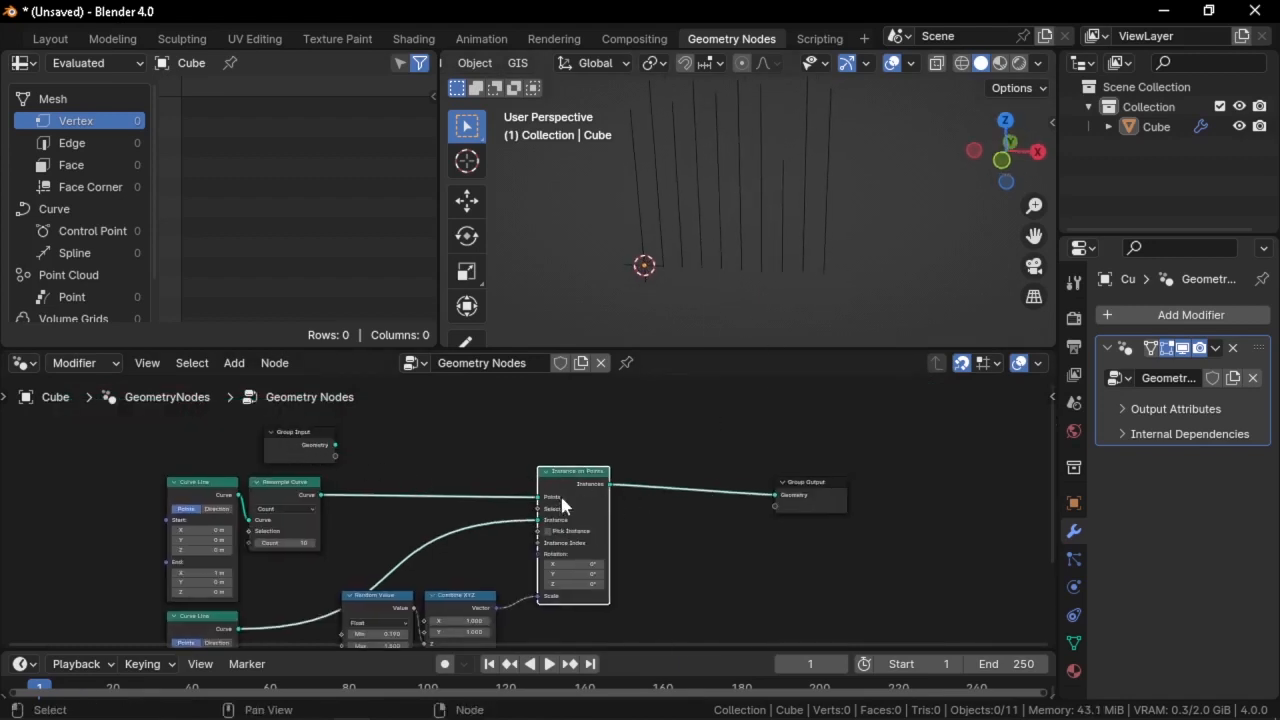
Delete the unused Group Input node and insert a Realize Instances node between Instance on Points and Group Output
left_click(284, 446)
key("x")
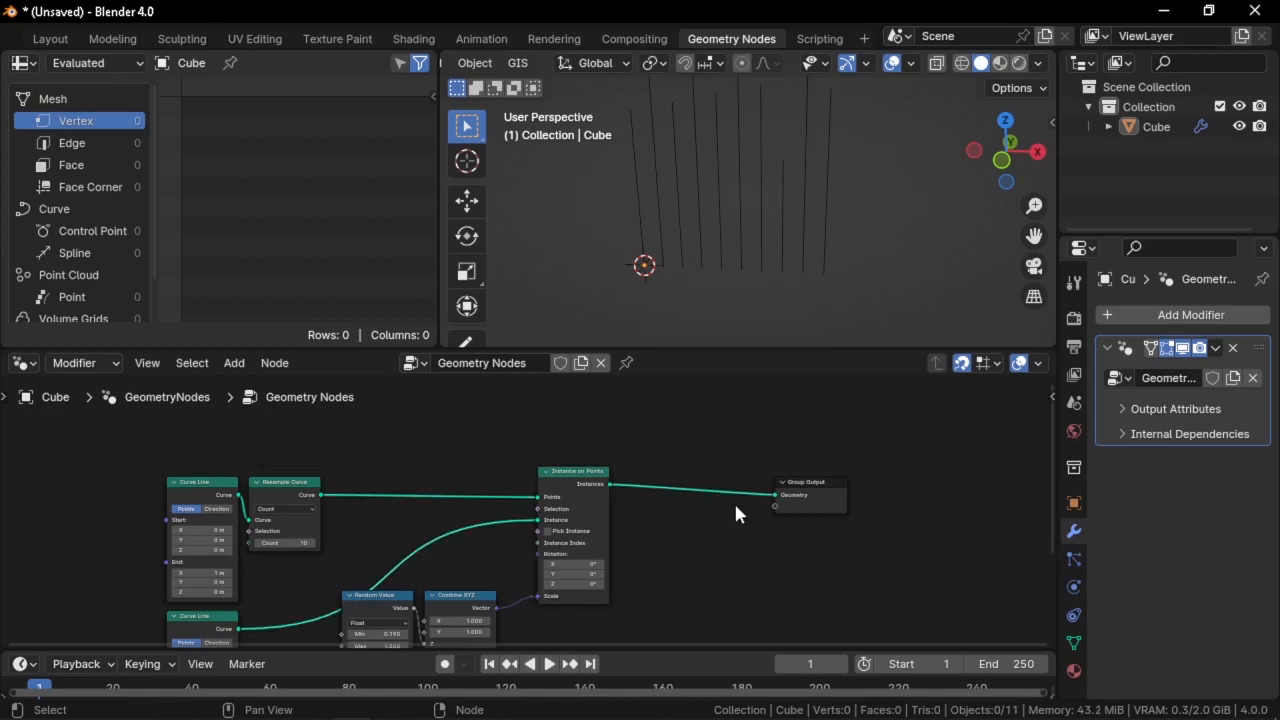
middle_click_drag(728, 500, 637, 463)
scroll(637, 463, "up", 1)
key("shift+a")
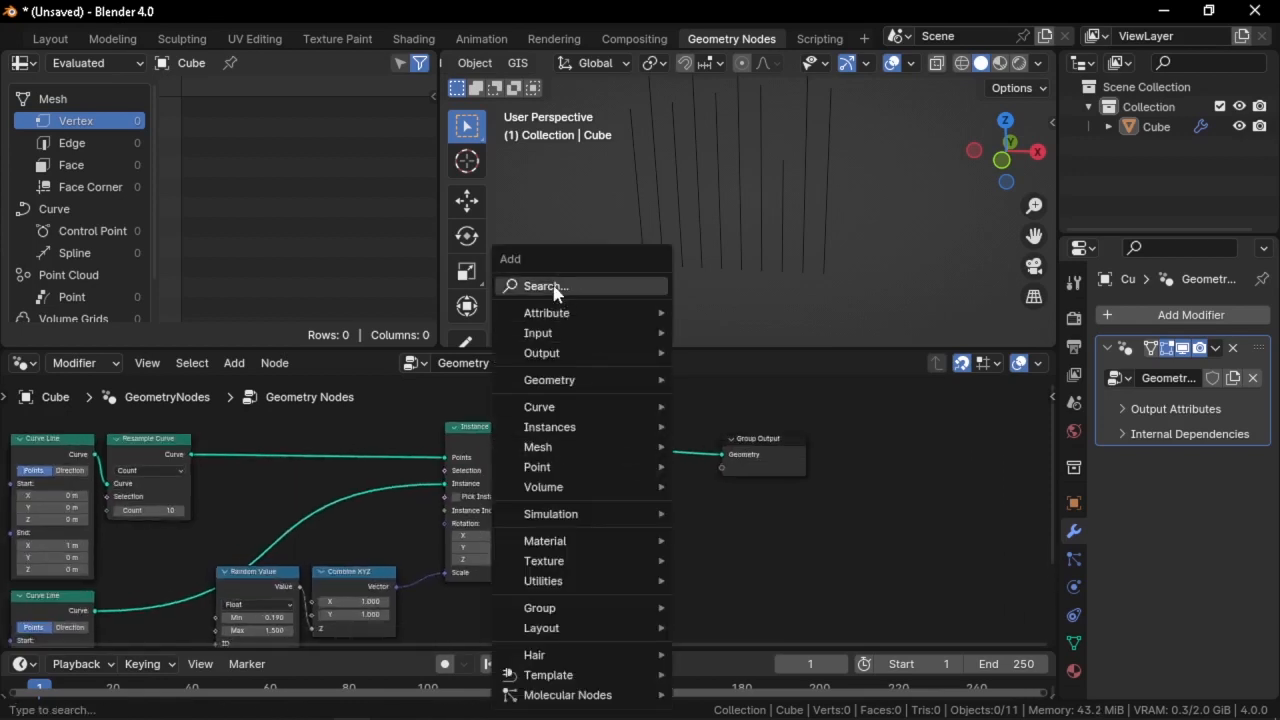
left_click(578, 288)
type("rea")
key("Return")
left_click(590, 440)
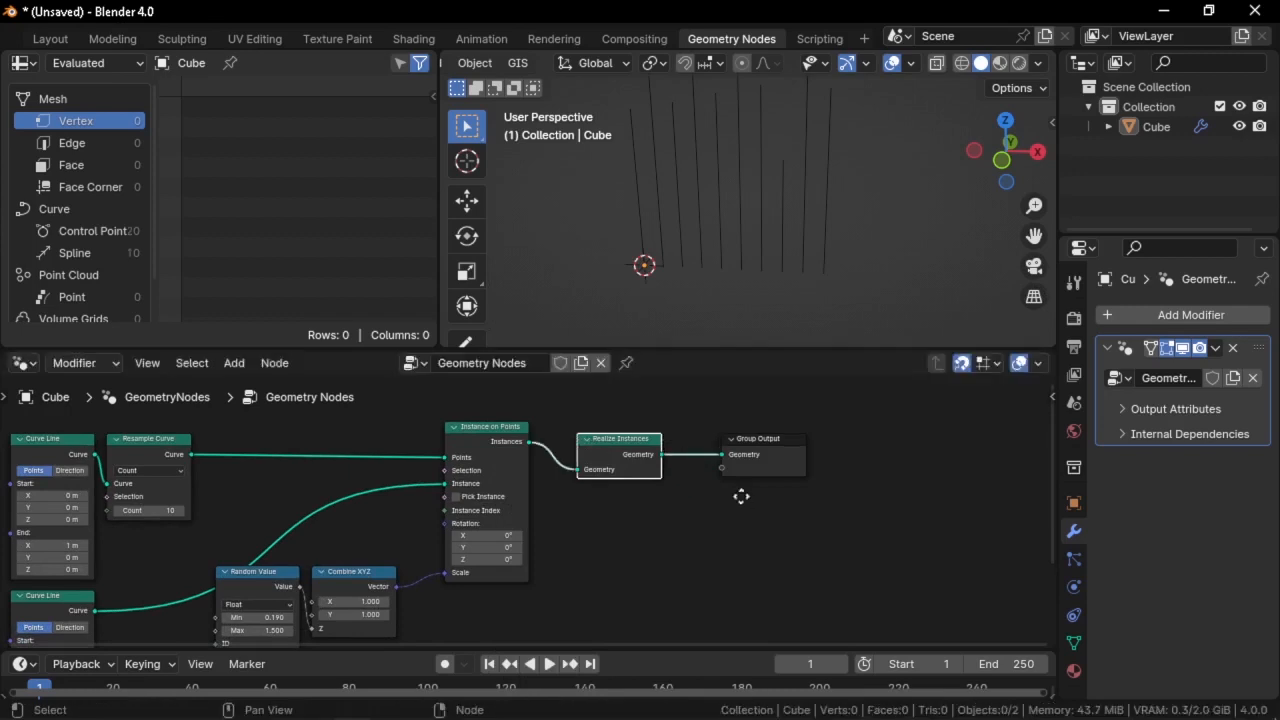
Move Group Output farther along and place Realize Instances close to Instance on Points, leaving space between the two moved nodes
middle_click_drag(769, 450, 643, 471)
left_click_drag(645, 476, 716, 461)
scroll(527, 506, "up", 1)
left_click_drag(510, 471, 482, 458)
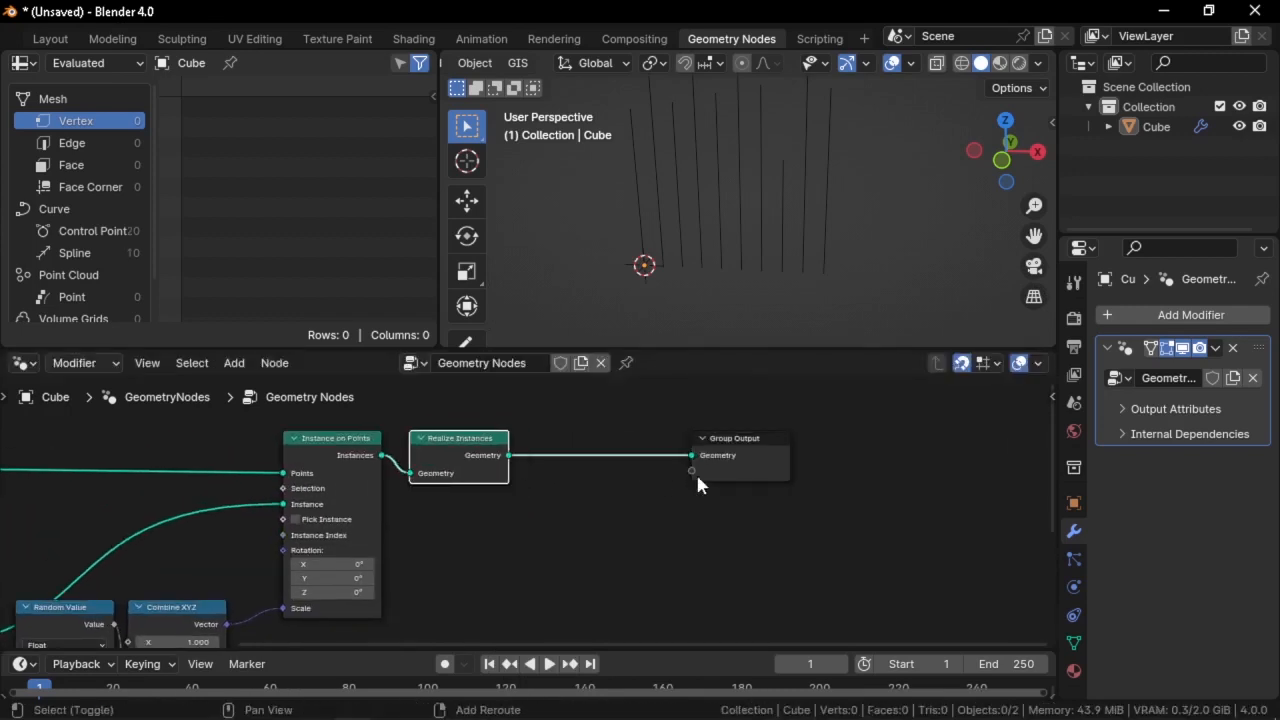
Insert a Curve to Mesh node between Realize Instances and Group Output
key("shift+a")
left_click(650, 285)
type("cuvre")
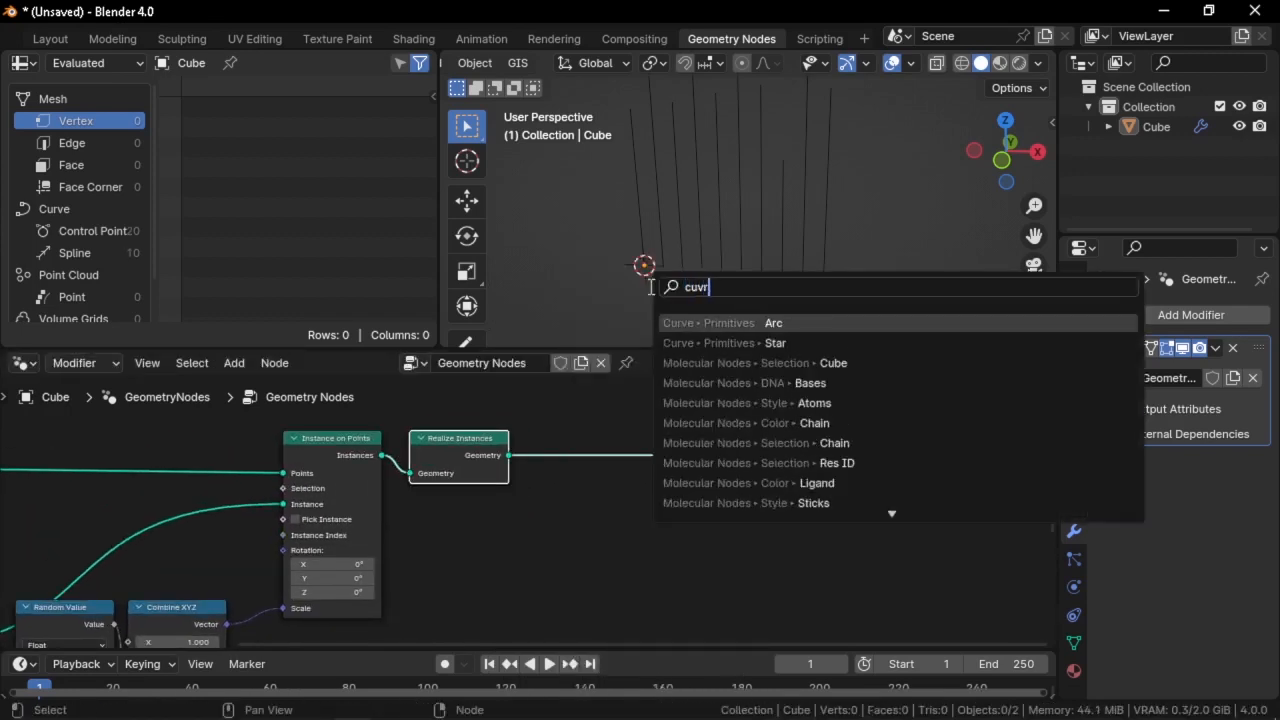
key("BackSpace")
key("BackSpace")
key("BackSpace")
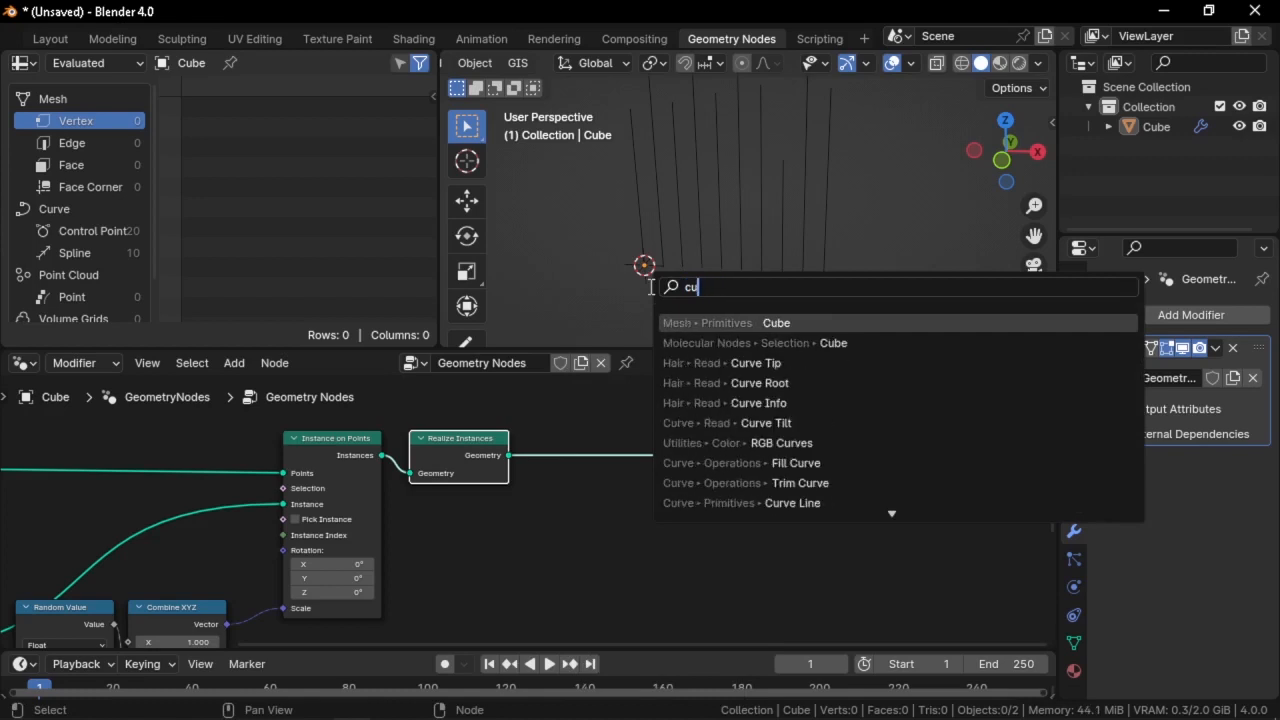
type("rve to mes")
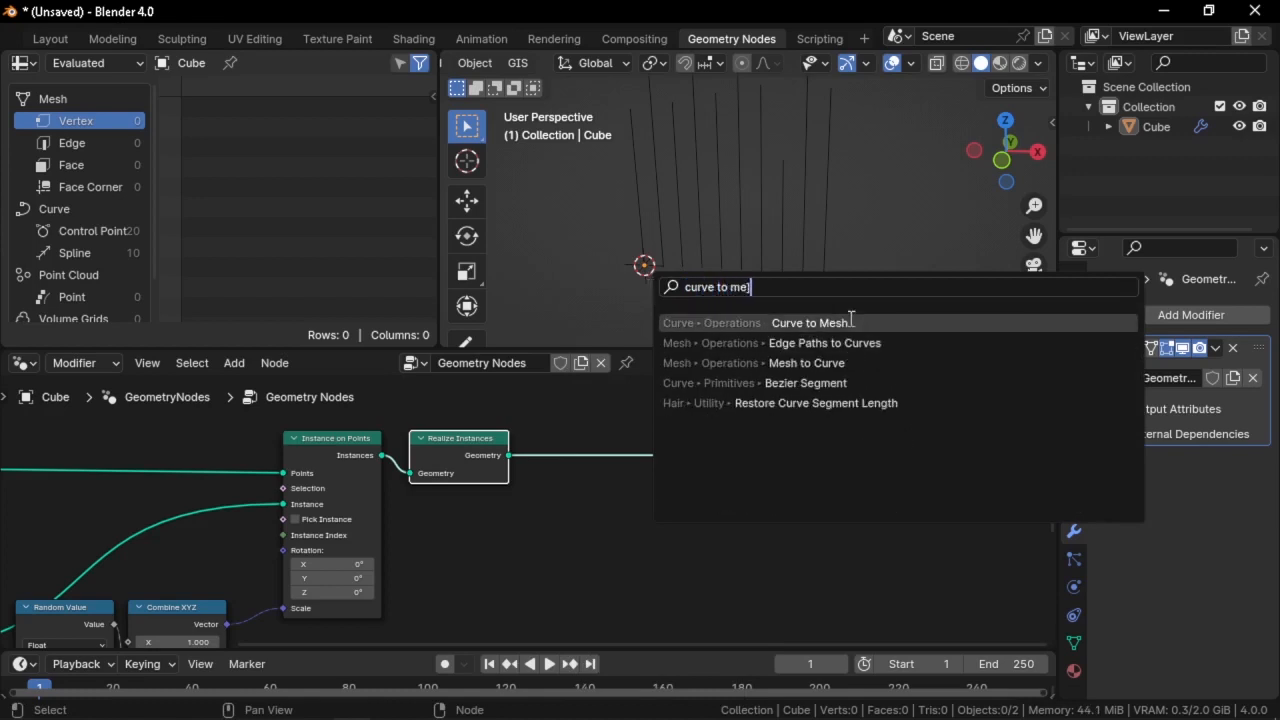
key("Return")
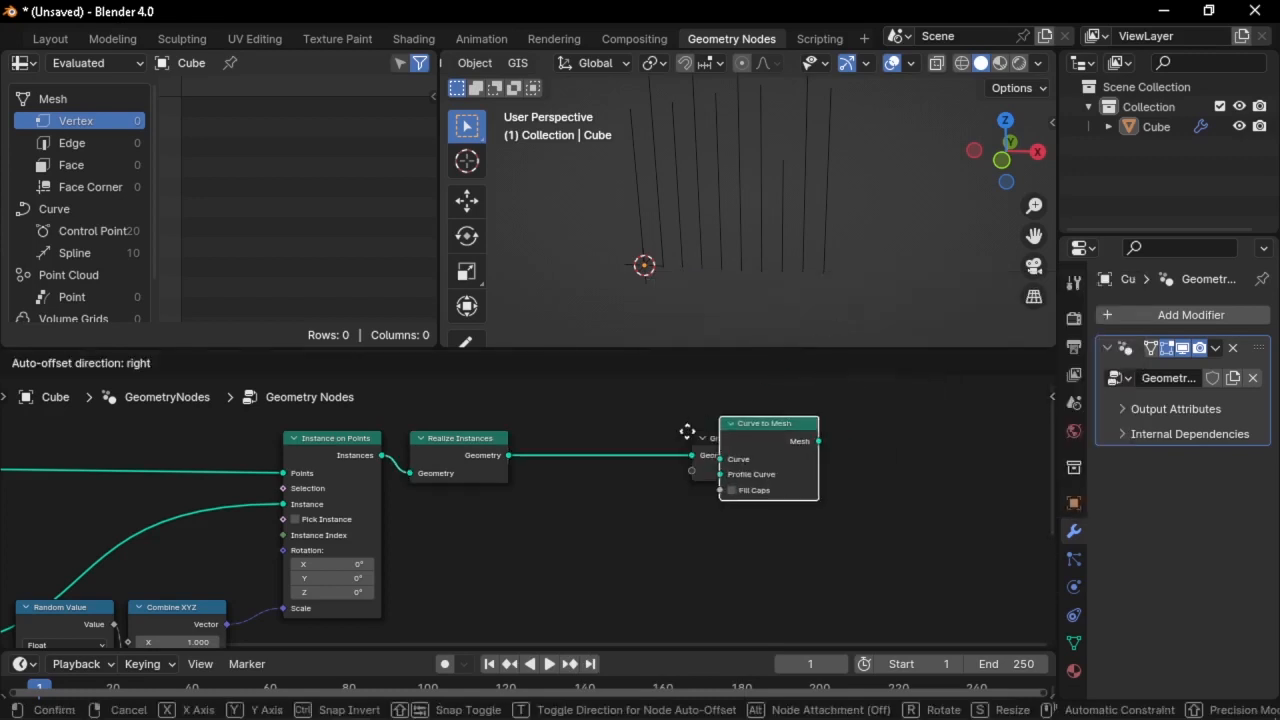
left_click(560, 445)
scroll(735, 480, "up", 1)
scroll(733, 480, "up", 1)
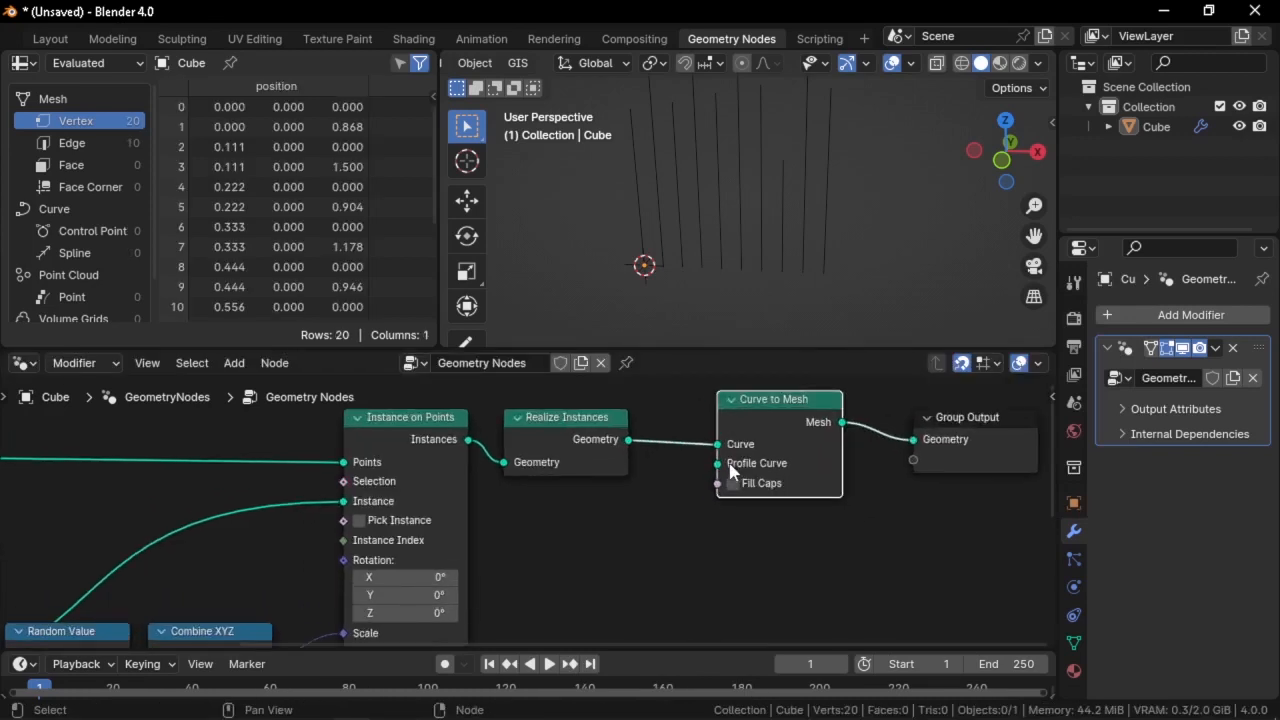
Add a Curve Circle node linked to the Profile Curve input of Curve to Mesh, and view the resulting mesh
key("shift+a")
type("curve")
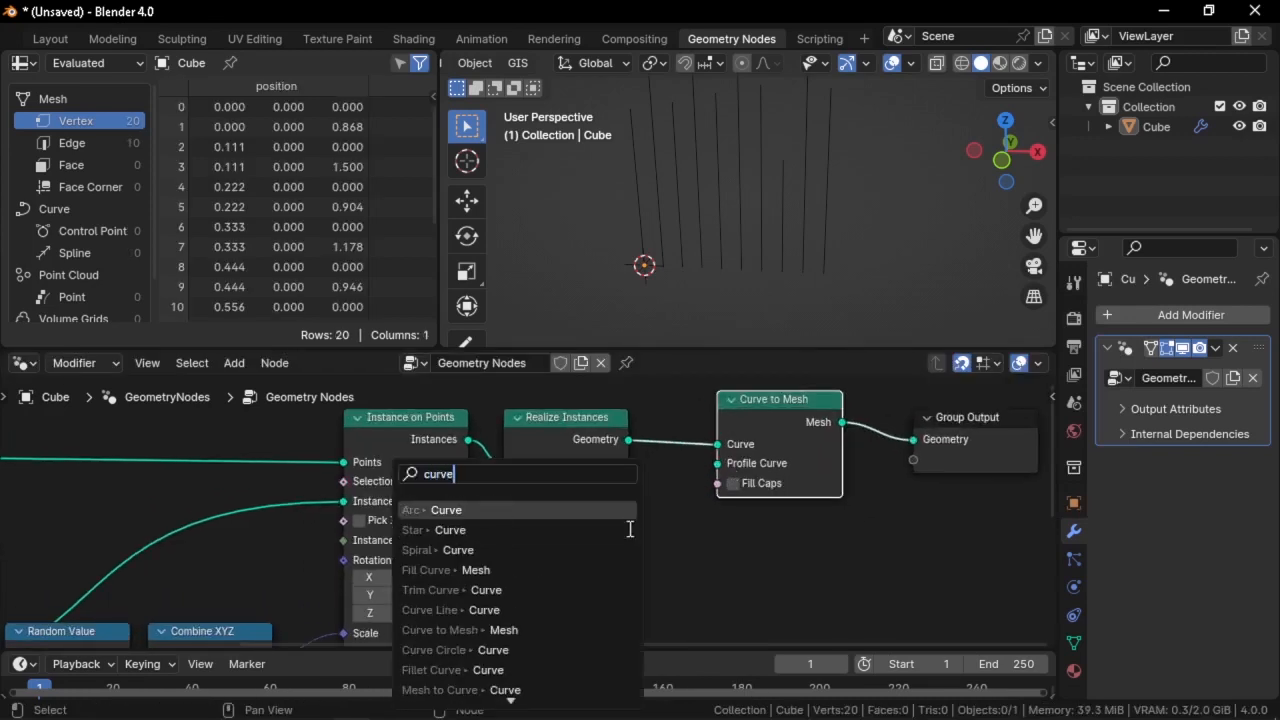
type(" circle")
key("Return")
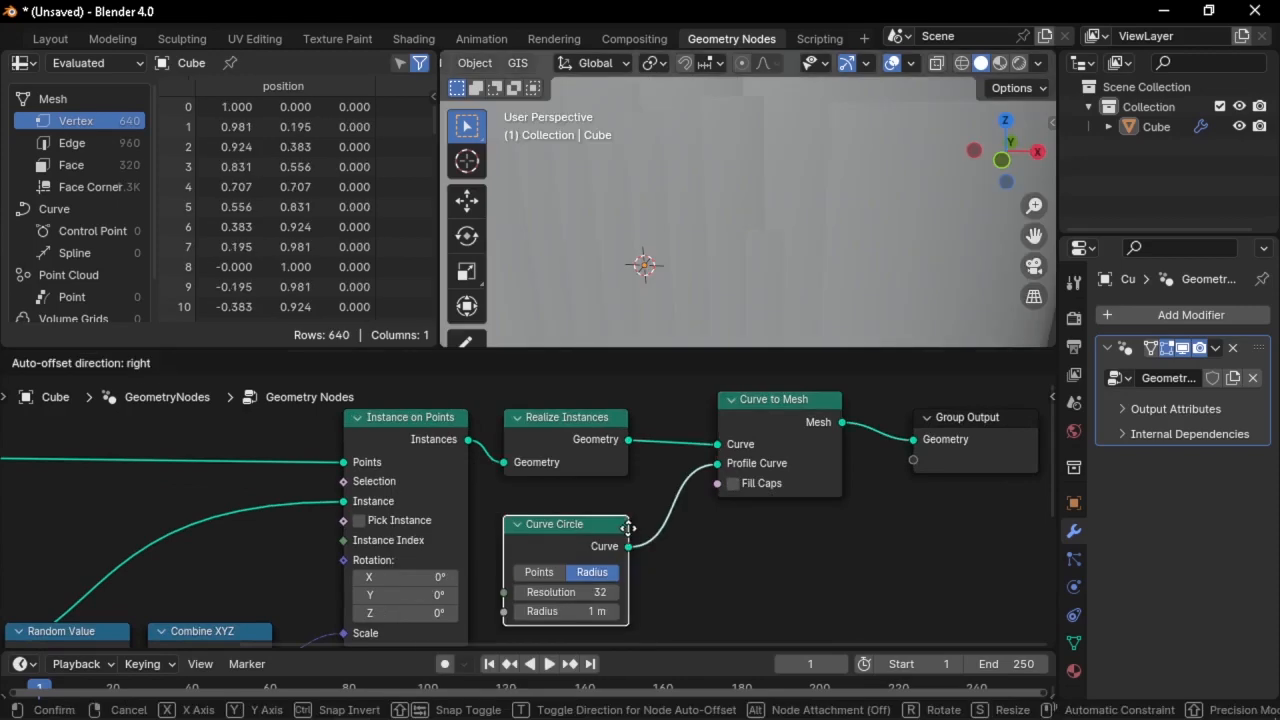
left_click(628, 528)
middle_click_drag(759, 230, 750, 274)
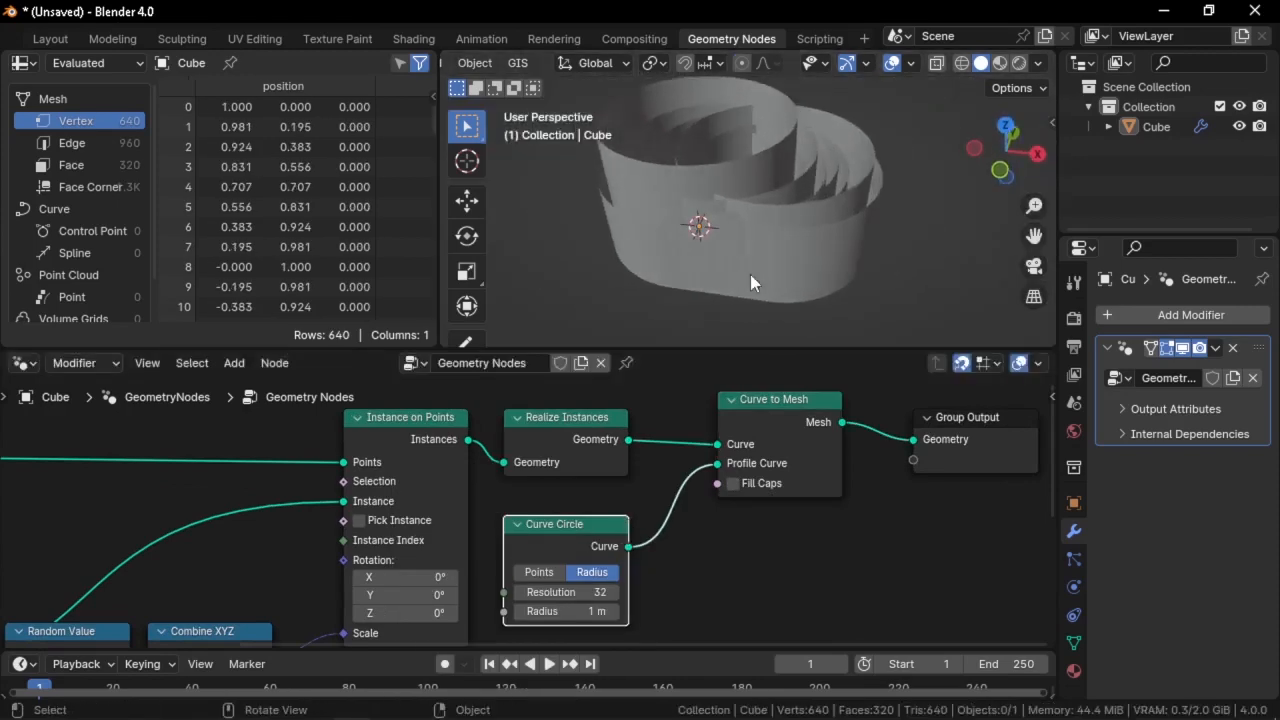
Set the Curve Circle node's Resolution to 3
middle_click_drag(746, 519, 738, 472)
scroll(742, 478, "up", 2)
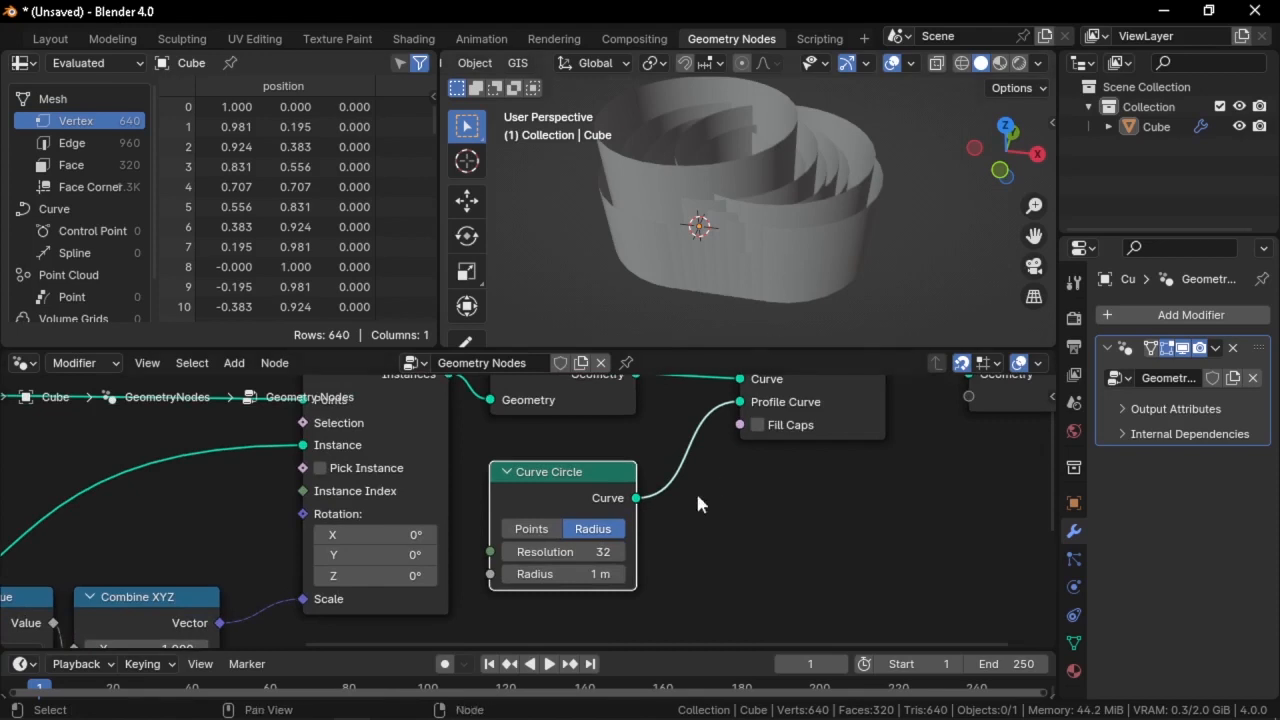
left_click_drag(595, 552, 545, 552)
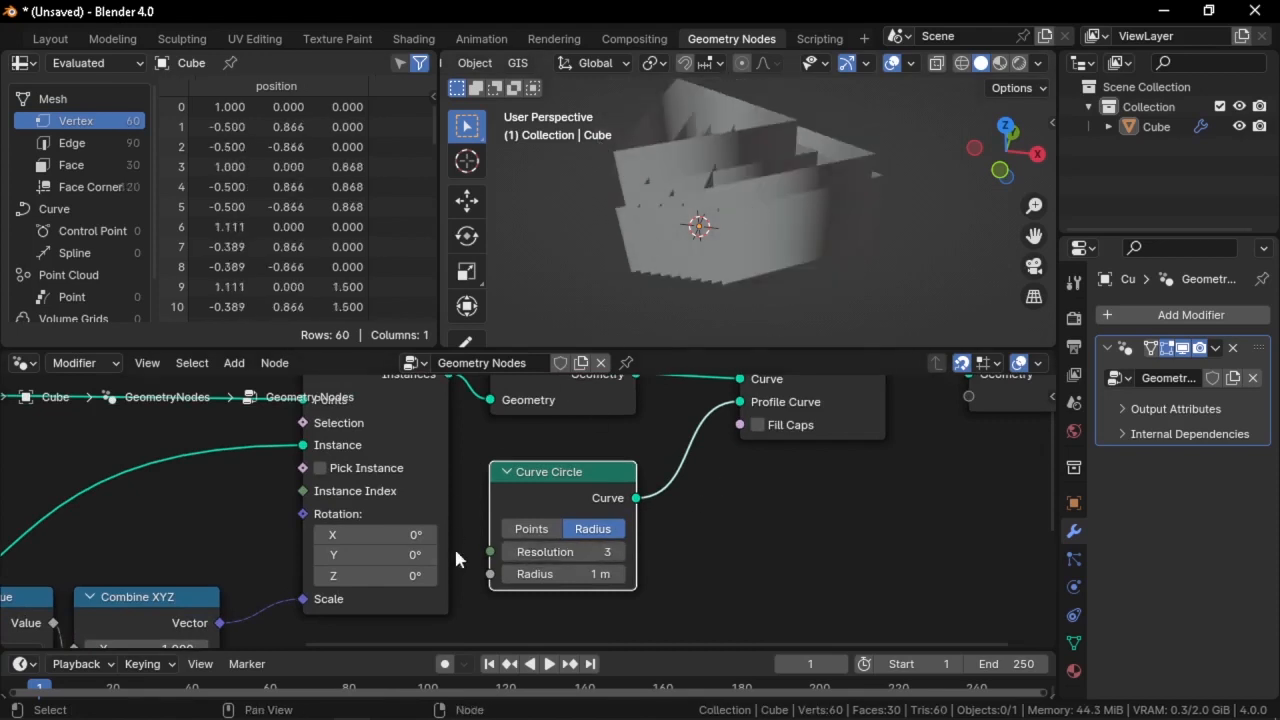
Move Curve to Mesh, Curve Circle and Group Output together away from Realize Instances to make room in the chain
scroll(754, 510, "down", 3)
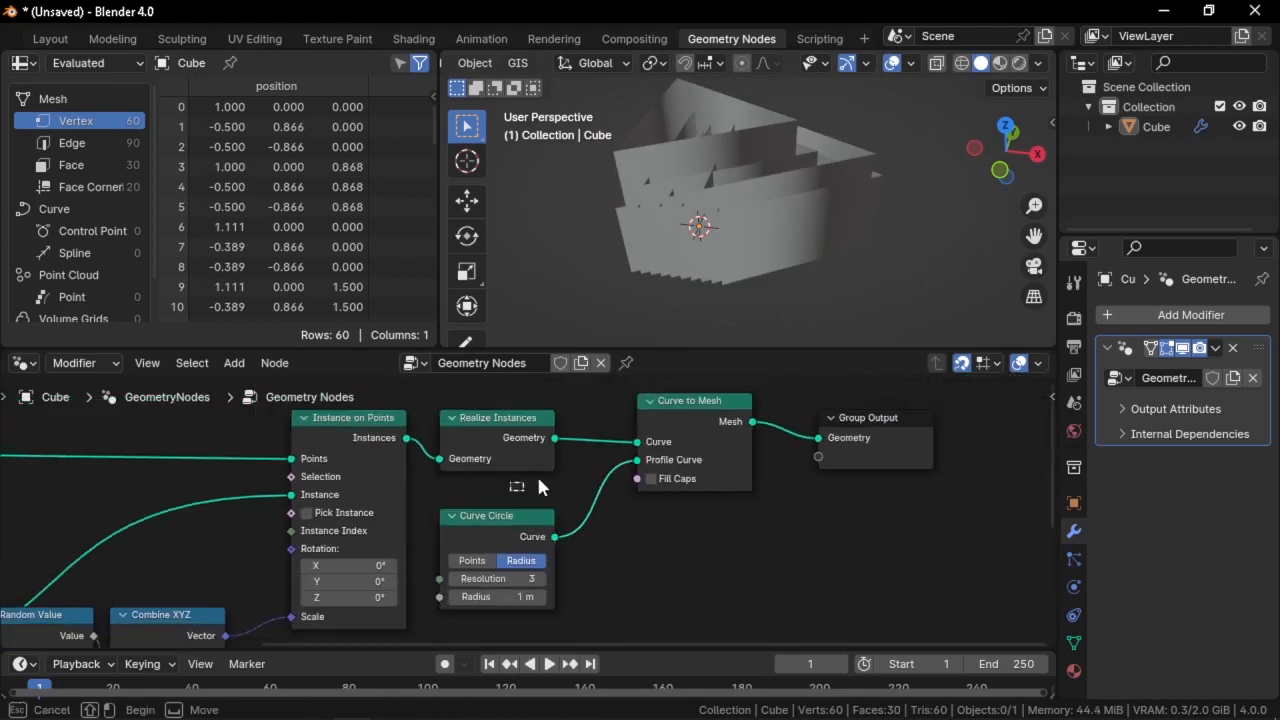
left_click(927, 440, "shift")
left_click_drag(706, 449, 922, 445)
left_click(710, 472)
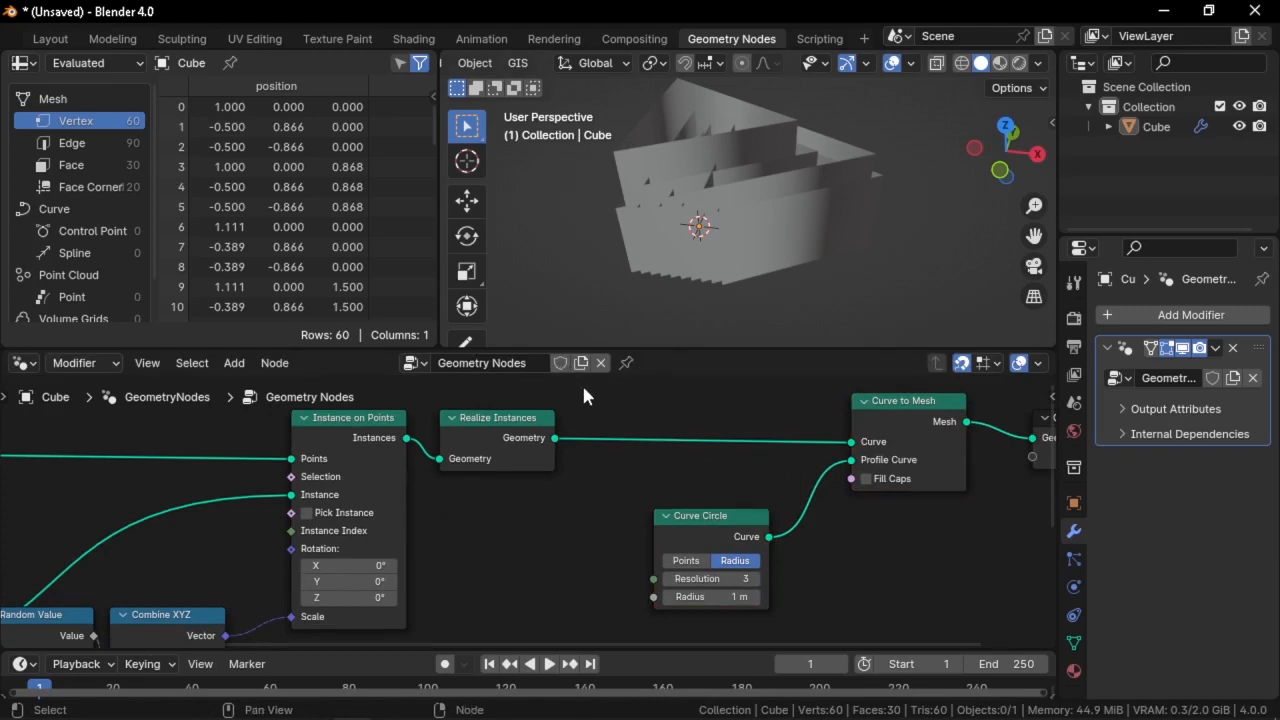
Insert a Set Curve Radius node between Realize Instances and Curve to Mesh
middle_click_drag(603, 400, 569, 423, "shift")
scroll(569, 423, "up", 1)
key("shift+a")
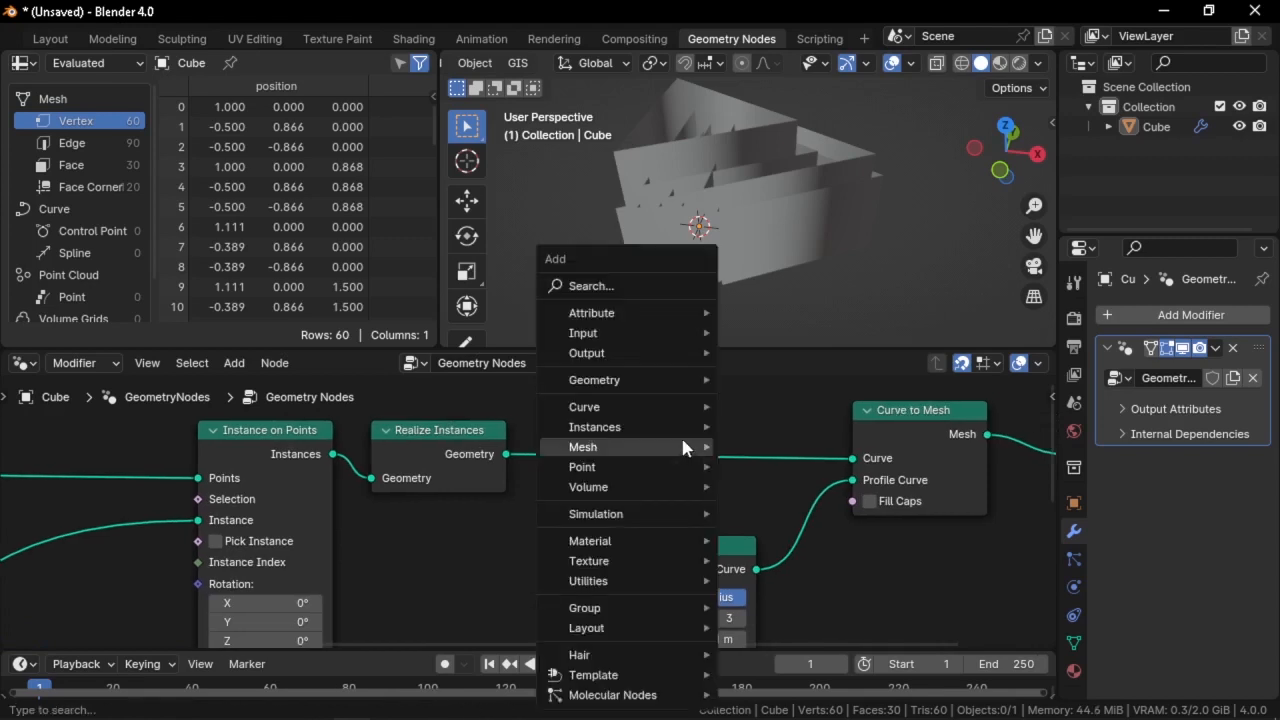
left_click(622, 282)
type("set c")
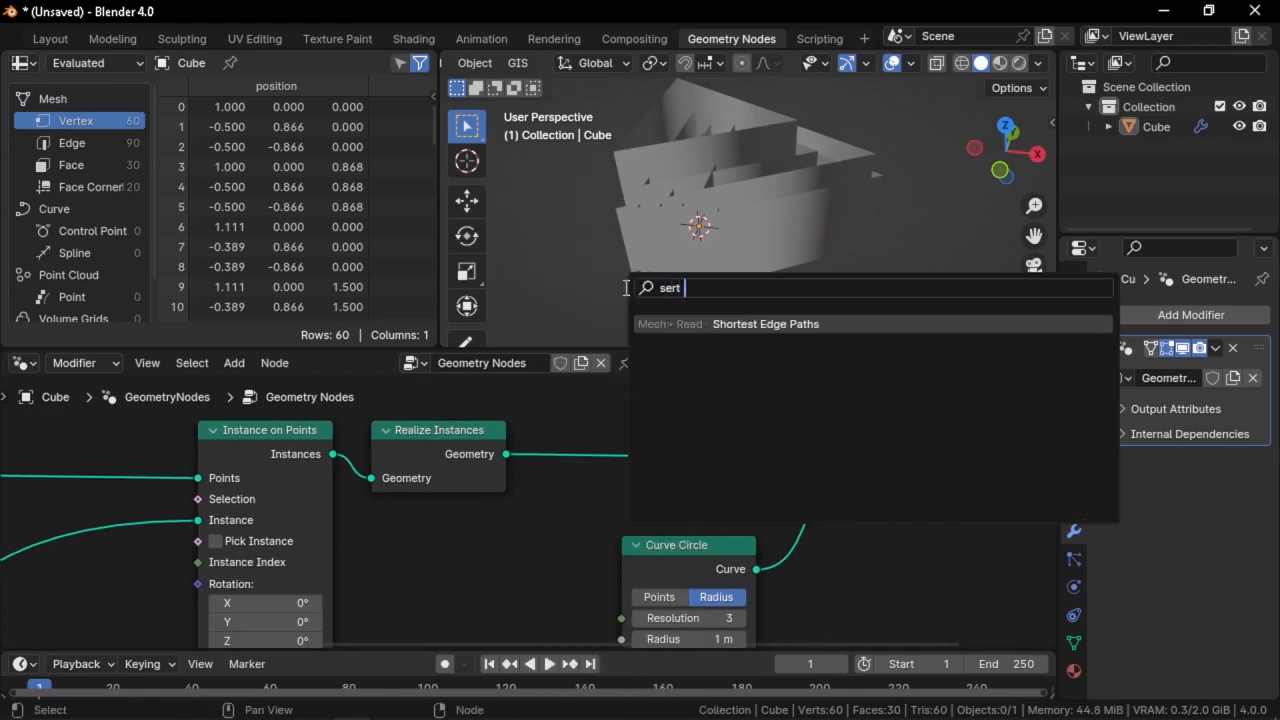
type("ur")
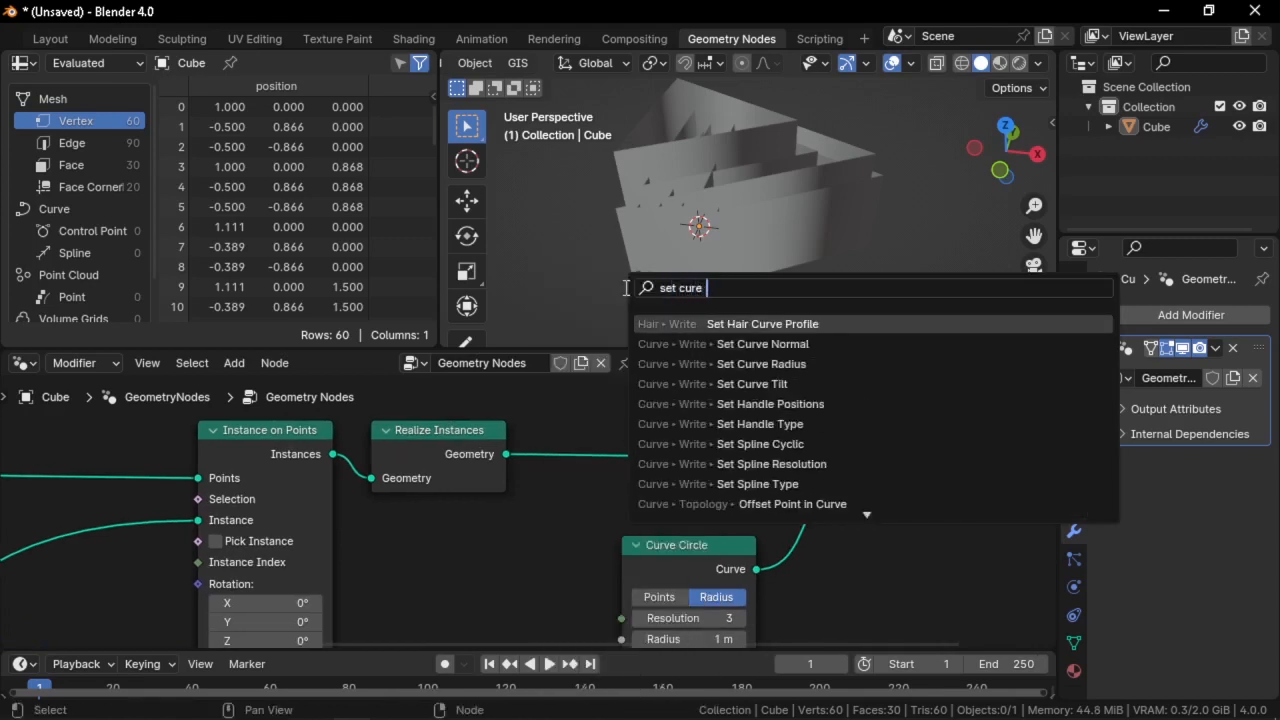
type("ve rad")
key("Return")
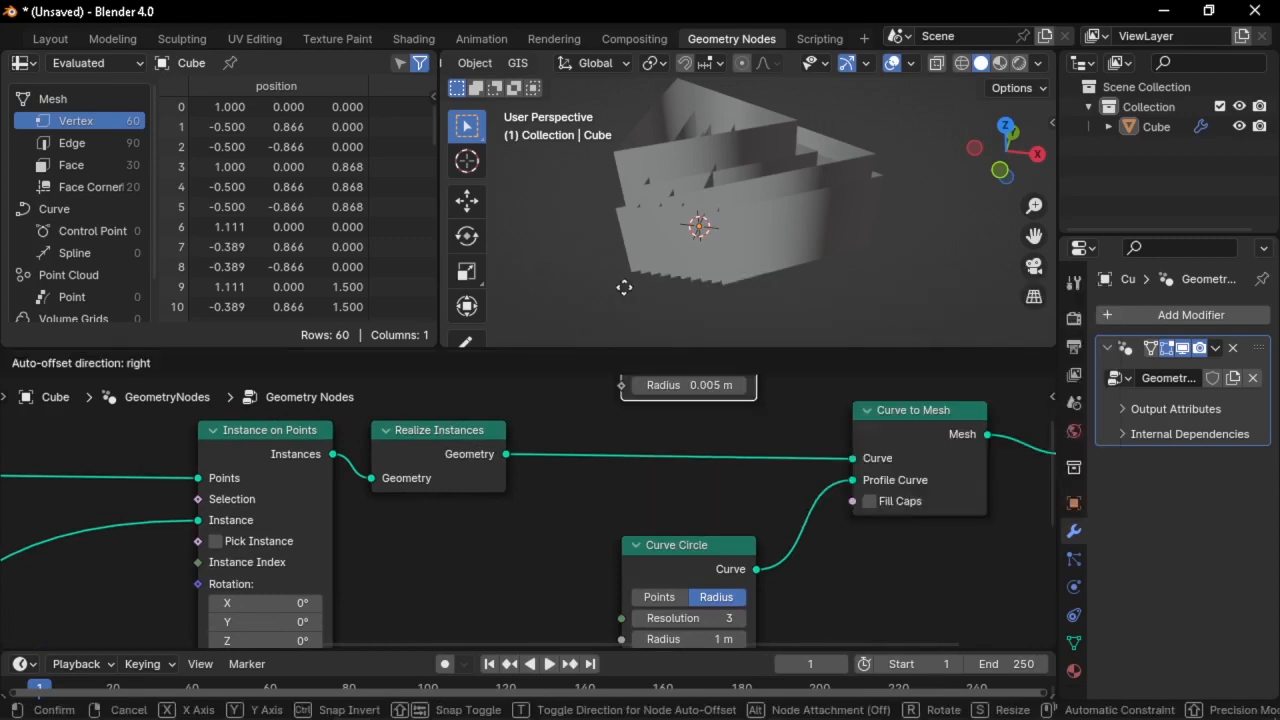
left_click(560, 408)
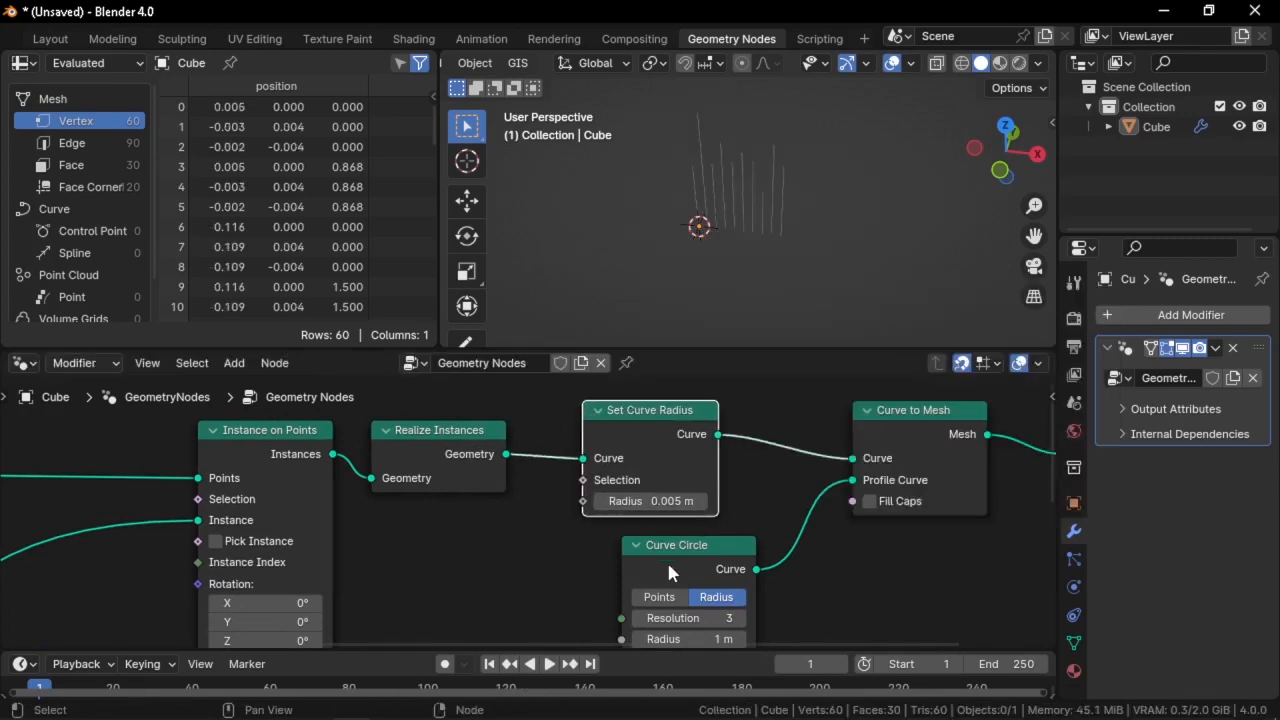
Move Curve Circle clear of Set Curve Radius, and set the Set Curve Radius node's Radius to 0.045 m
left_click_drag(665, 550, 780, 555)
middle_click_drag(587, 493, 629, 453)
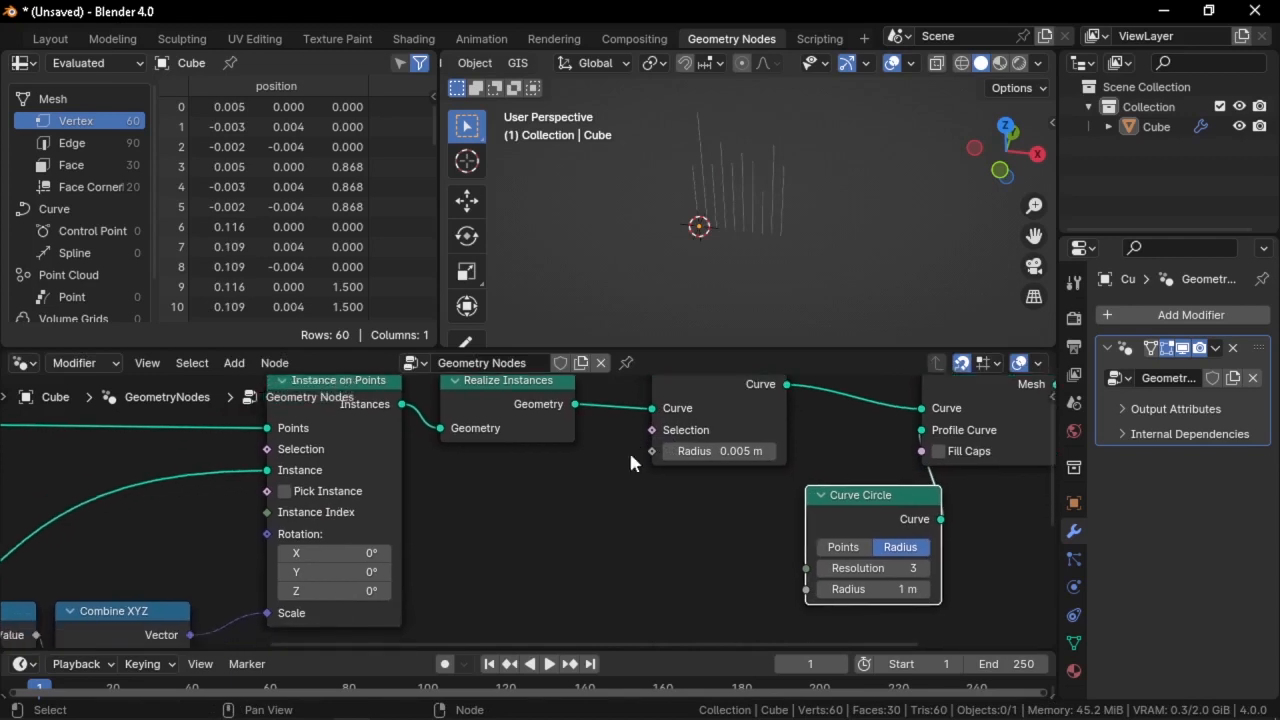
left_click_drag(750, 451, 710, 451, "shift")
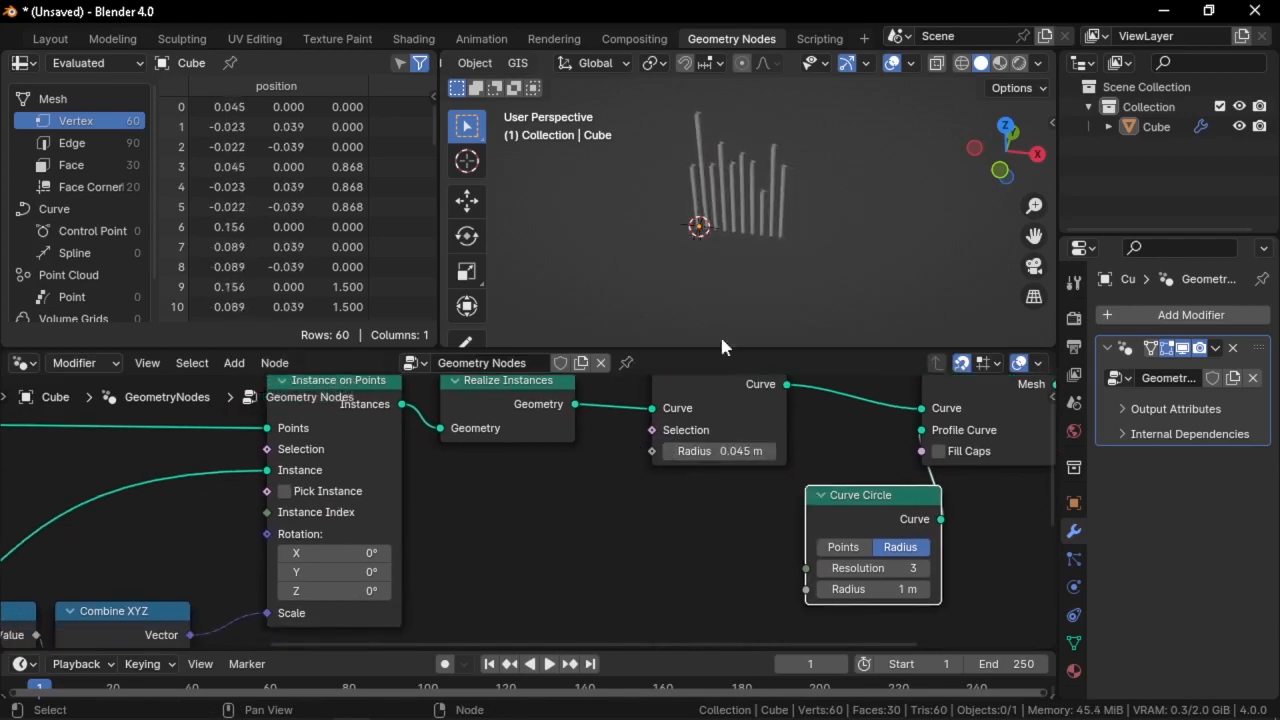
middle_click_drag(760, 211, 771, 235)
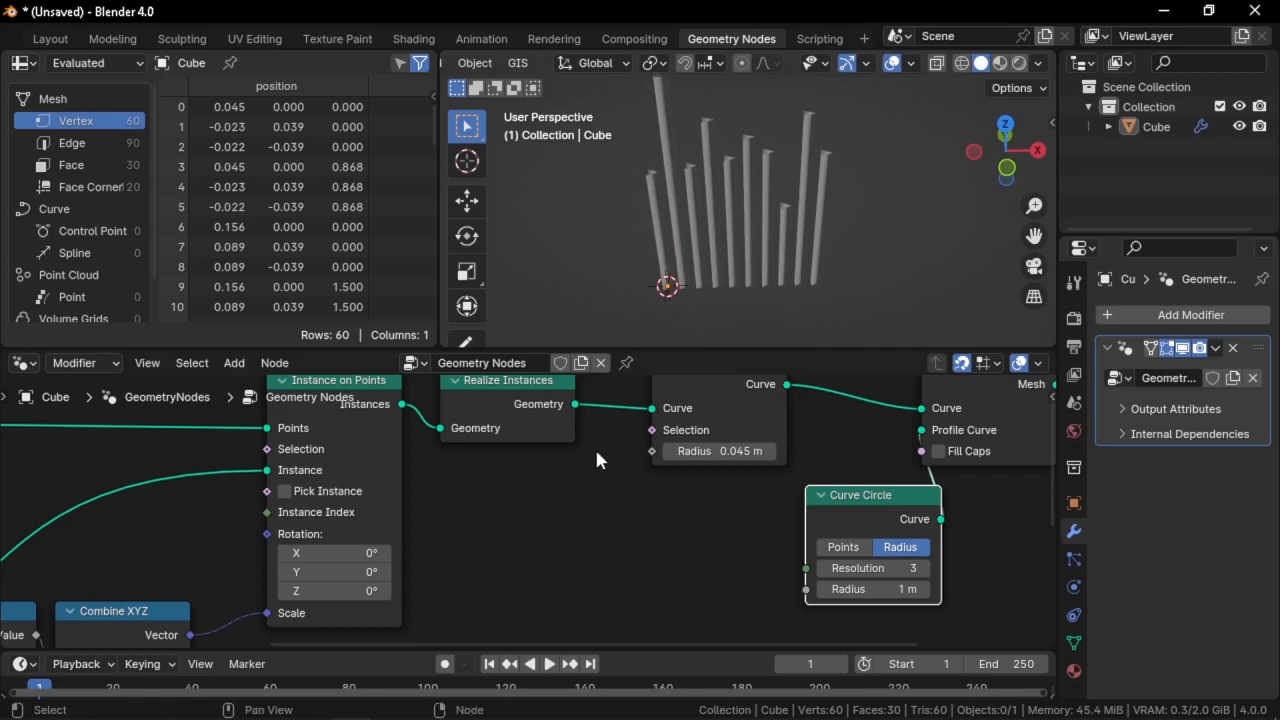
Add a Spline Parameter node with its Factor linked to the Radius of Set Curve Radius, and inspect the tapered mesh
left_click_drag(652, 451, 567, 517)
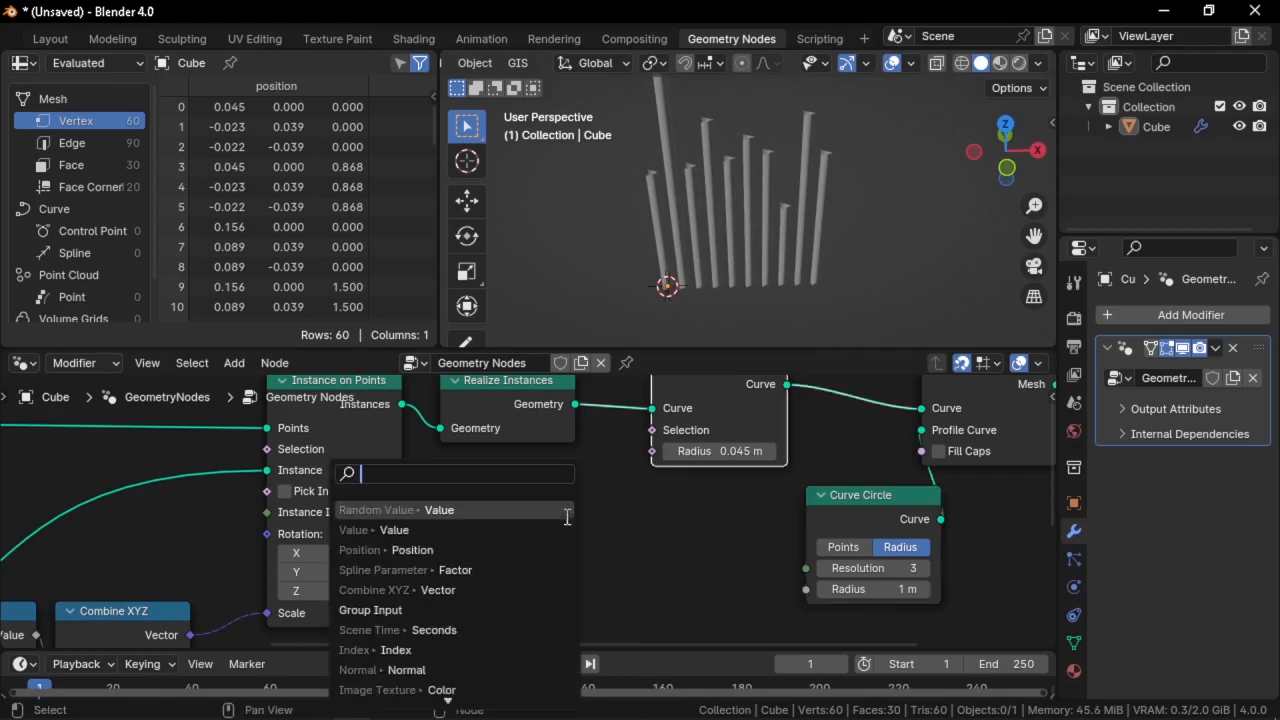
type("param")
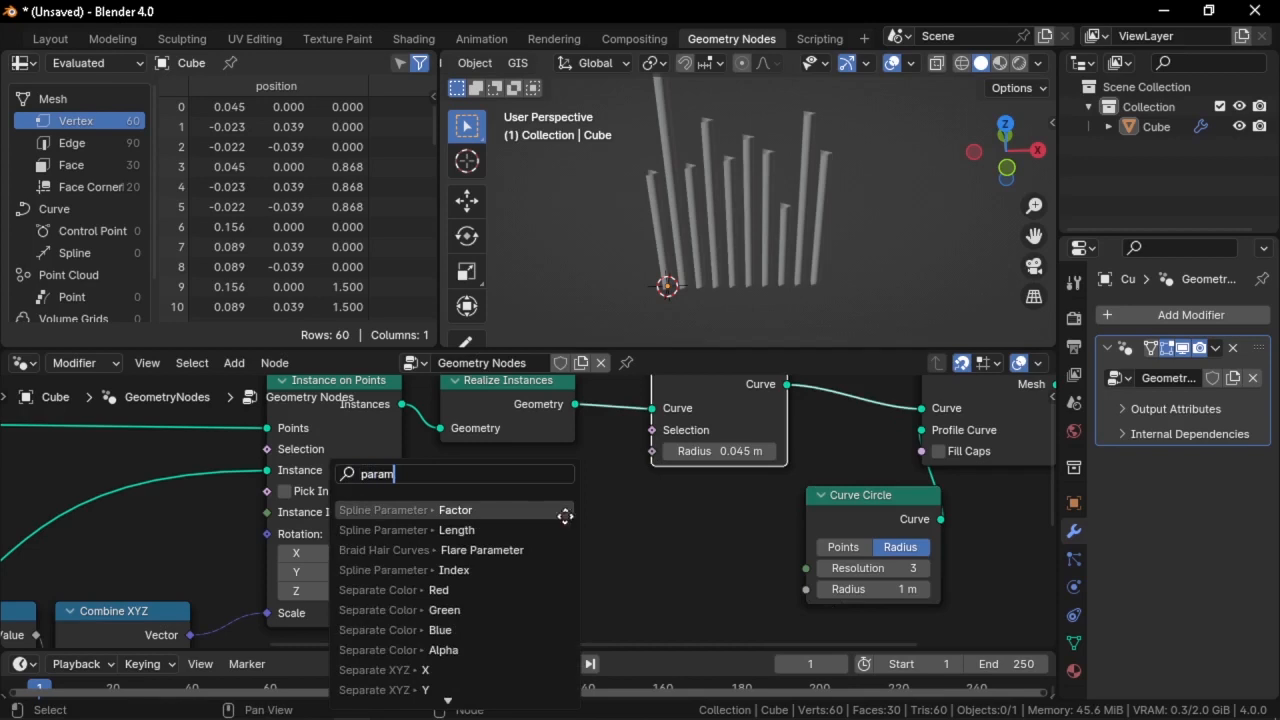
key("Return")
left_click(566, 518)
scroll(738, 171, "down", 3)
middle_click_drag(738, 171, 723, 110)
scroll(723, 110, "up", 3)
middle_click_drag(787, 162, 786, 254)
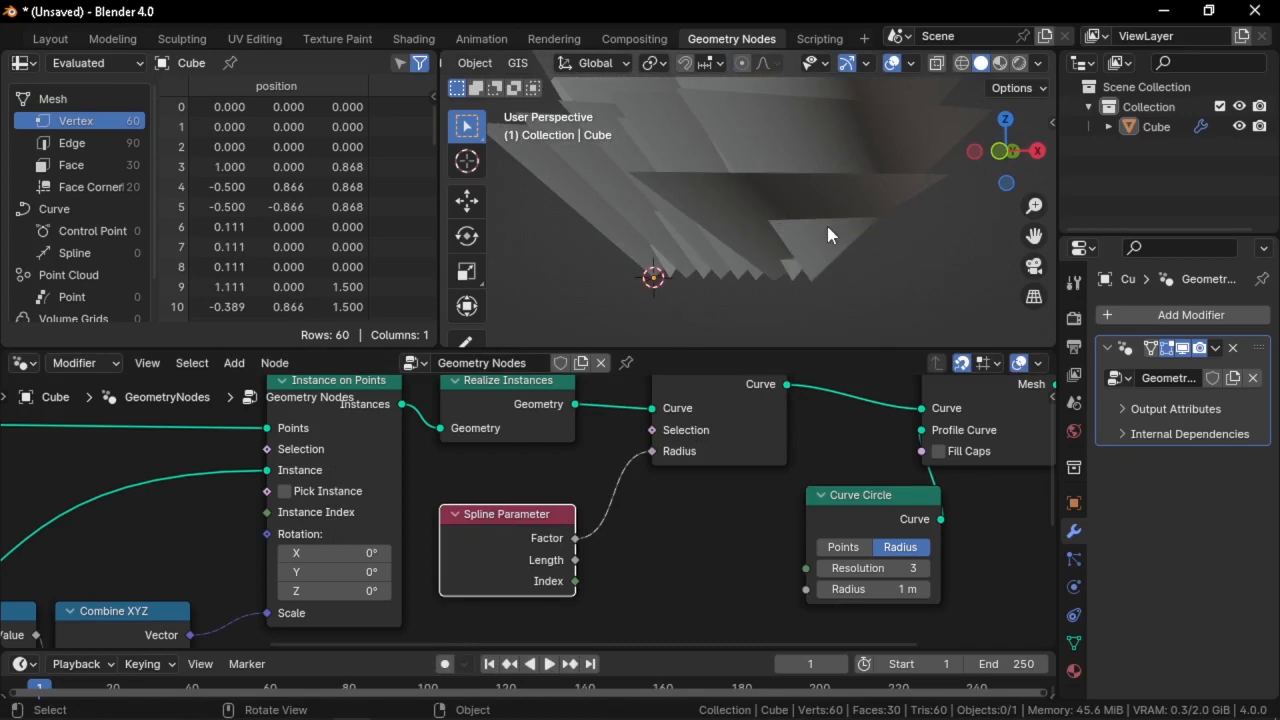
Move the Random Value and Combine XYZ nodes down together to make room beside the vertical Curve Line node
scroll(613, 452, "down", 1)
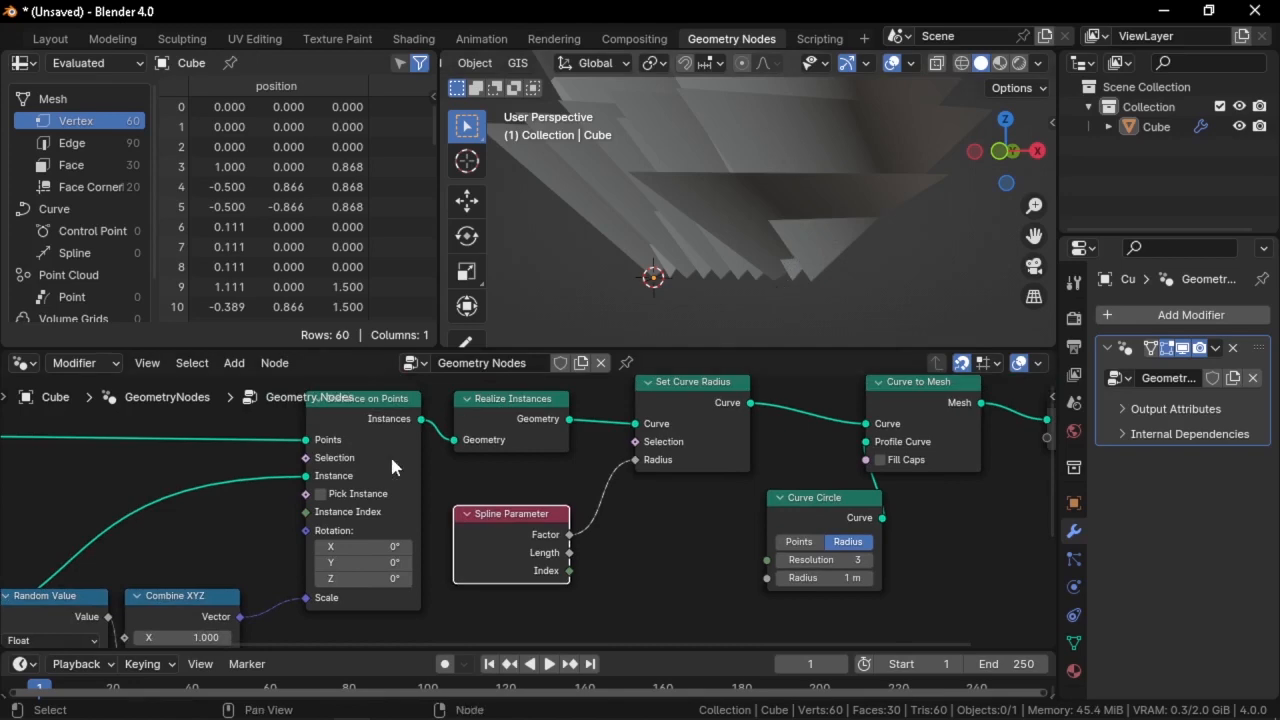
middle_click_drag(444, 463, 864, 399)
middle_click_drag(550, 542, 550, 462)
left_click_drag(468, 419, 596, 482)
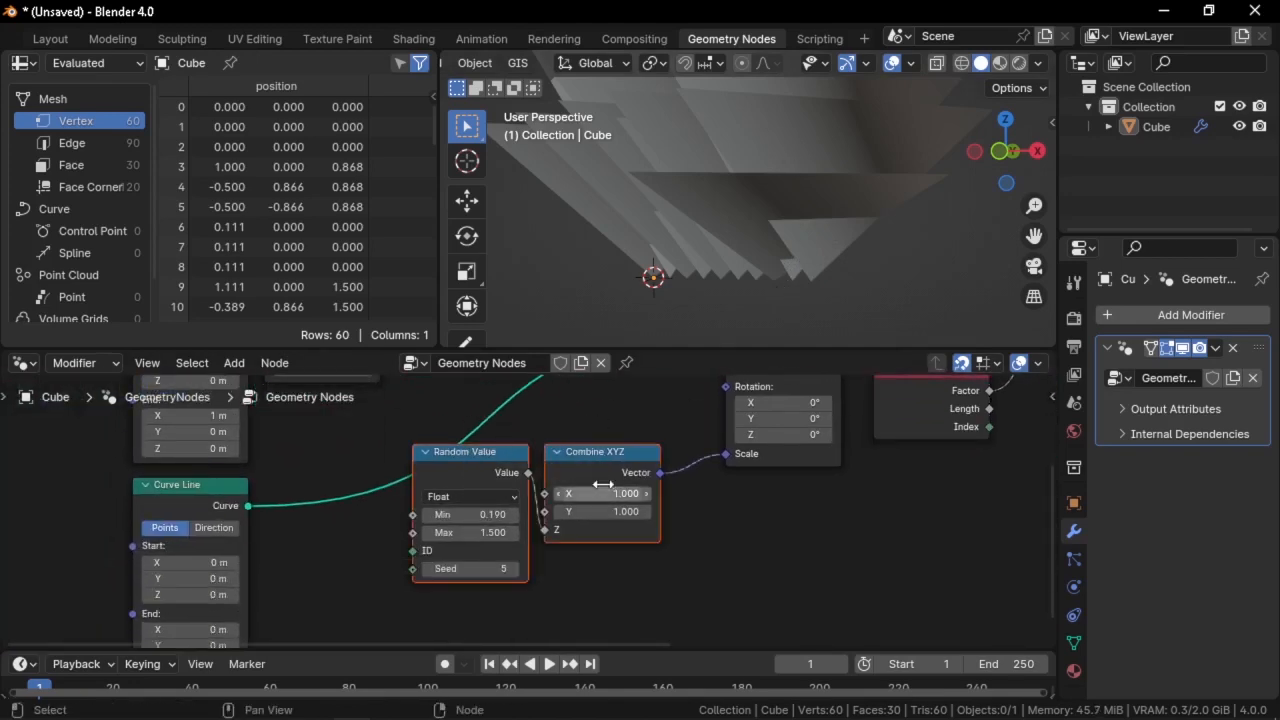
key("g")
left_click(583, 580)
Insert a Reverse Curve node between the vertical Curve Line and the Instance input of Instance on Points
key("shift+a")
left_click(533, 284)
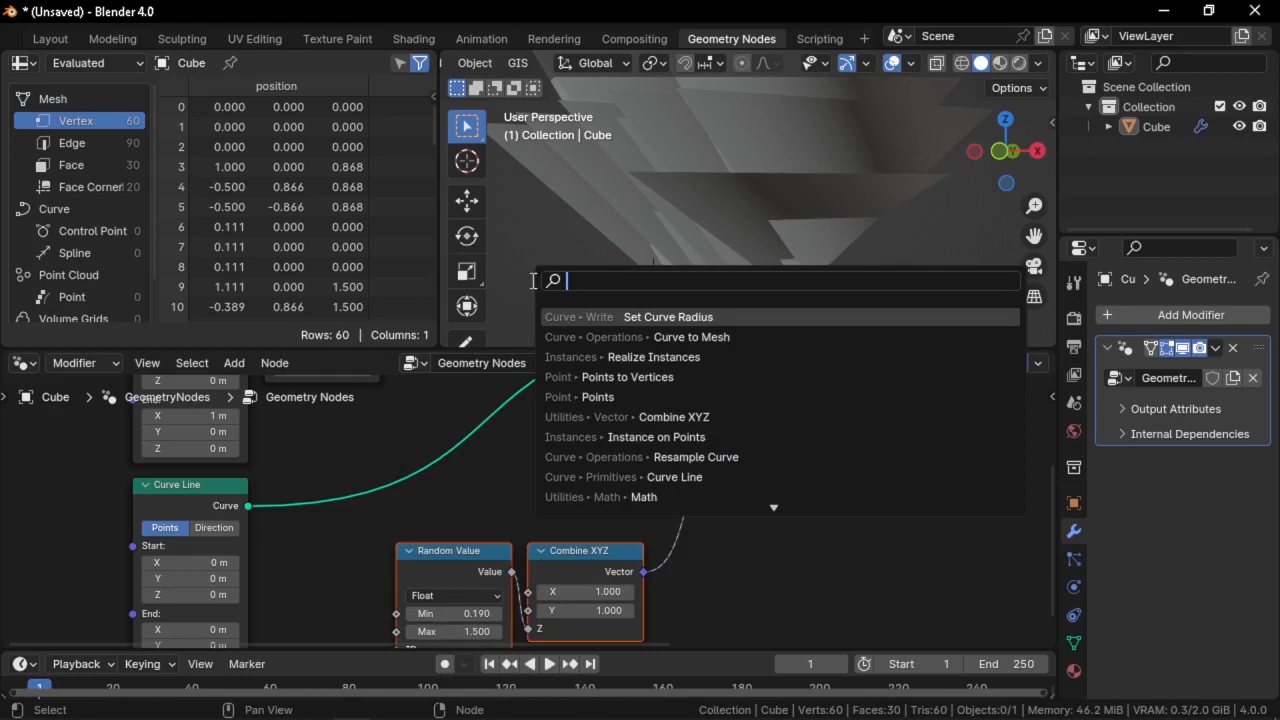
type("rever")
key("Return")
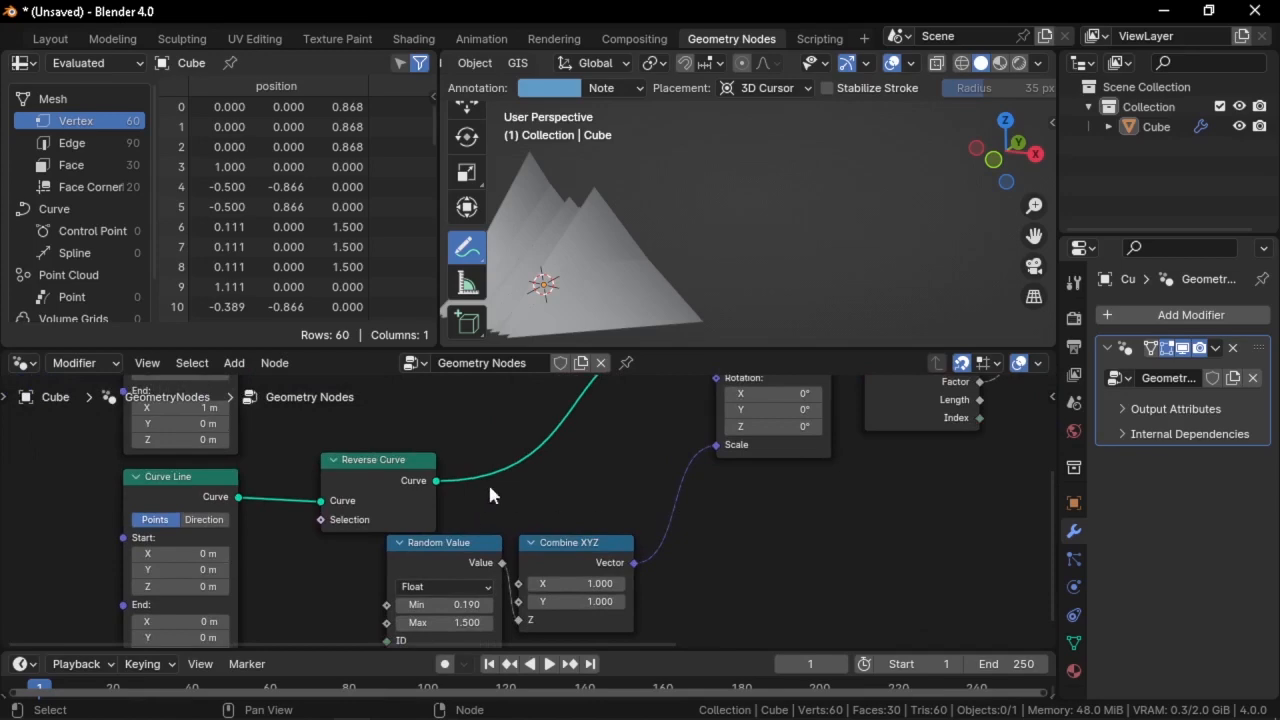
middle_click_drag(612, 285, 767, 262)
middle_click_drag(494, 466, 547, 443)
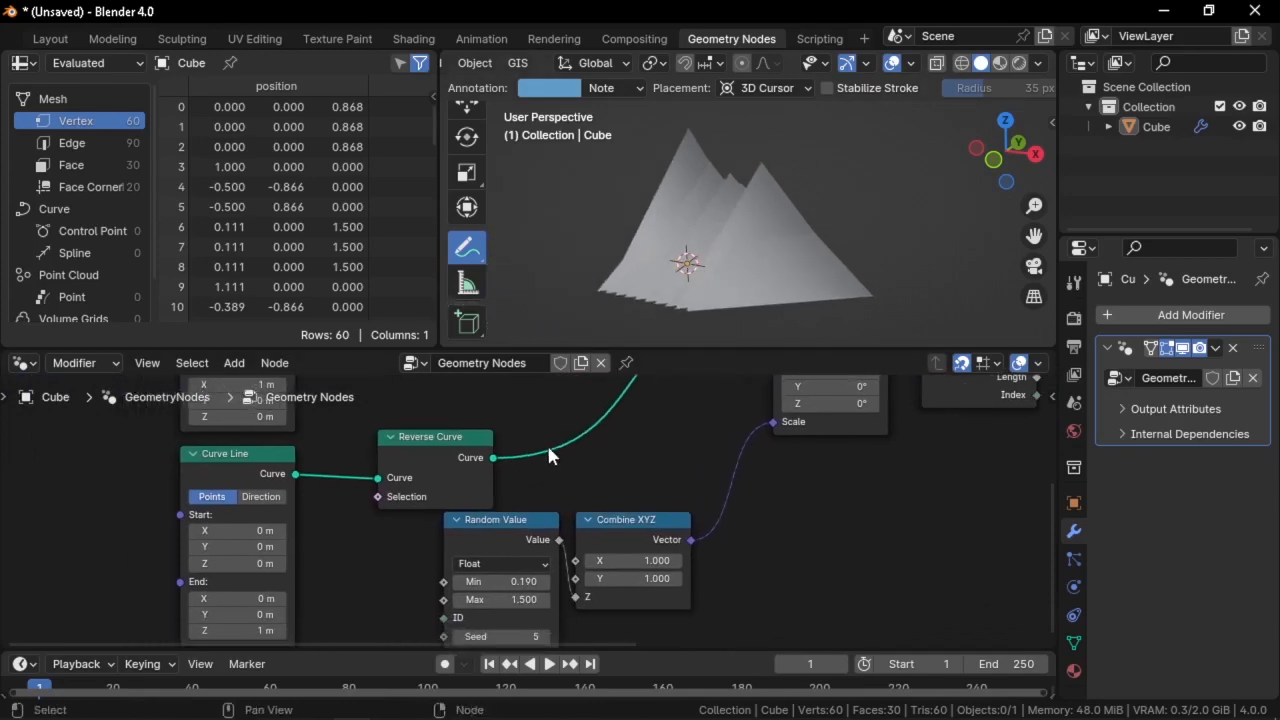
Move Curve to Mesh, Curve Circle, Group Output and Set Curve Radius farther along the chain to make room after Spline Parameter
scroll(547, 443, "up", 1)
middle_click_drag(669, 453, 330, 591)
scroll(330, 591, "down", 2)
middle_click_drag(765, 475, 508, 515)
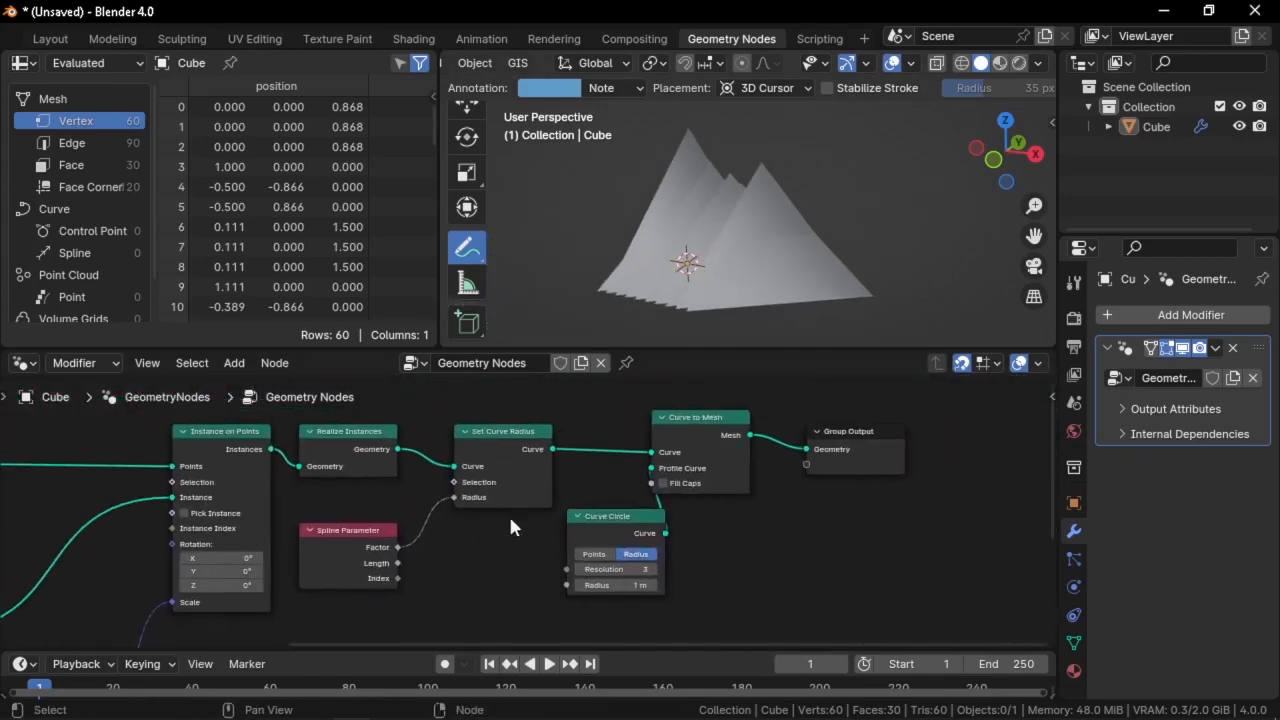
left_click_drag(594, 418, 812, 530)
left_click_drag(614, 532, 738, 528)
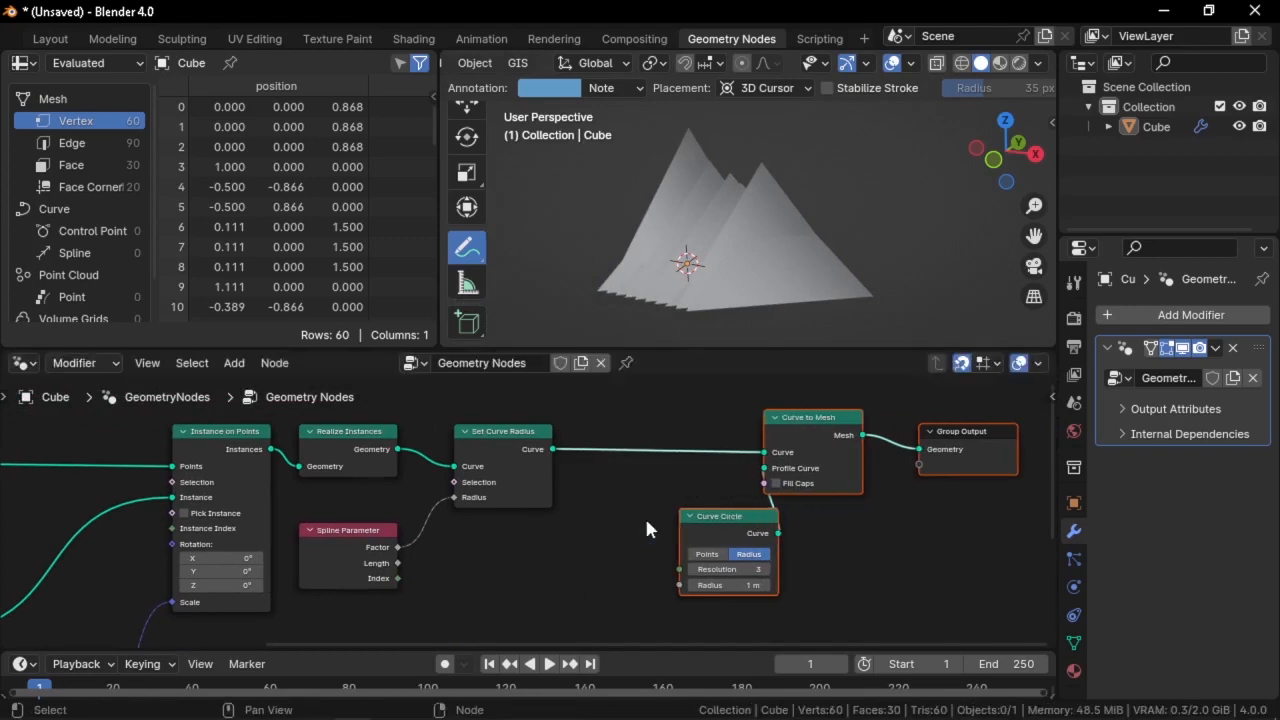
left_click(645, 518)
left_click_drag(527, 436, 642, 463)
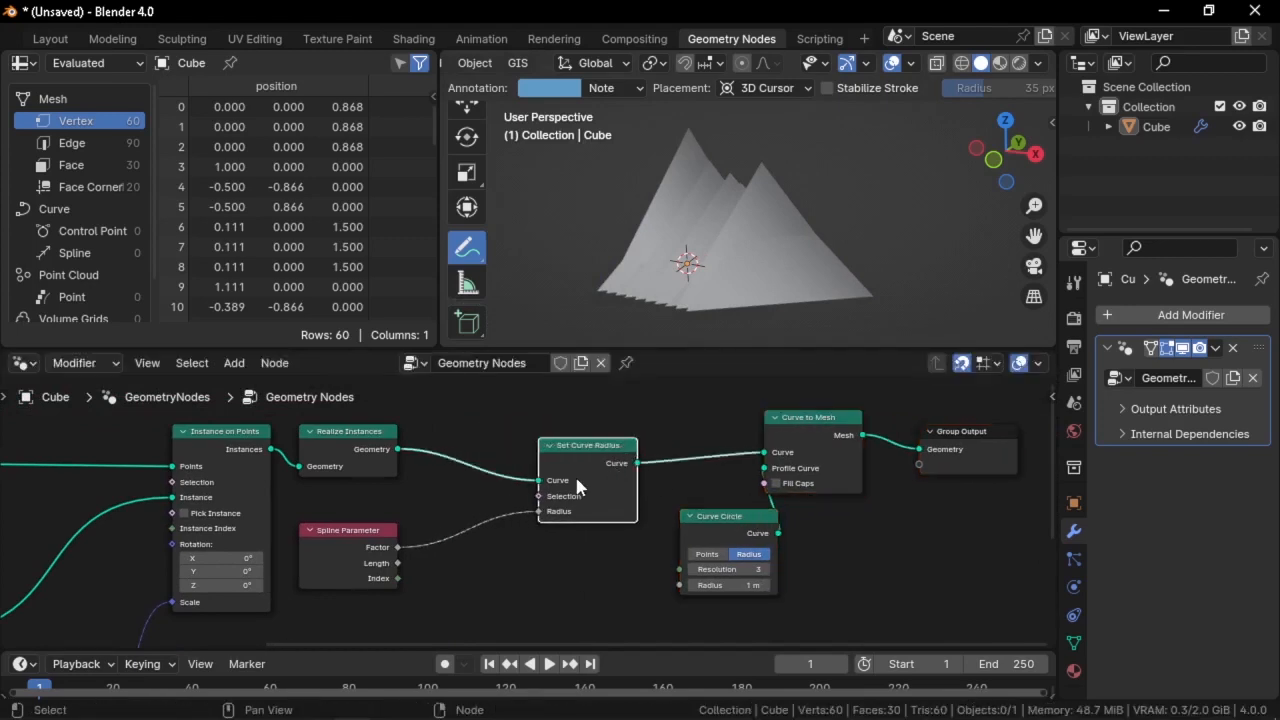
Insert a Float Curve node between Spline Parameter's Factor and the Radius of Set Curve Radius
scroll(498, 514, "up", 2)
key("shift+a")
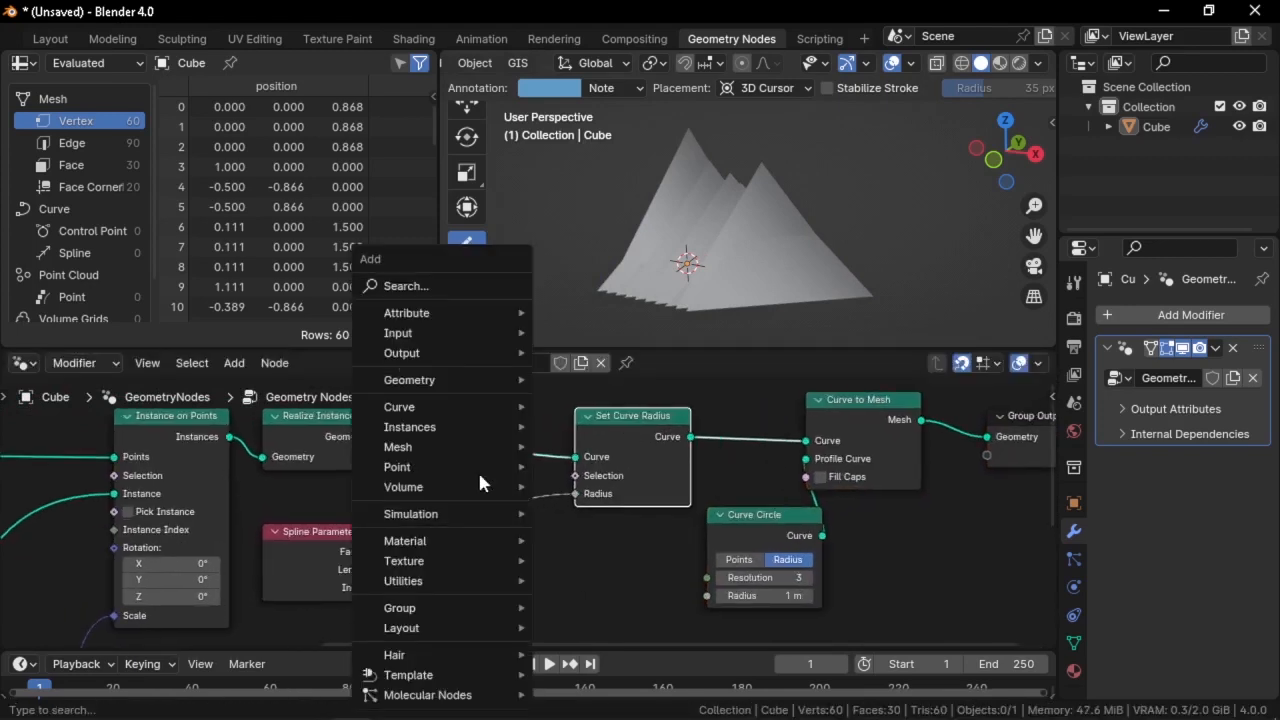
left_click(414, 294)
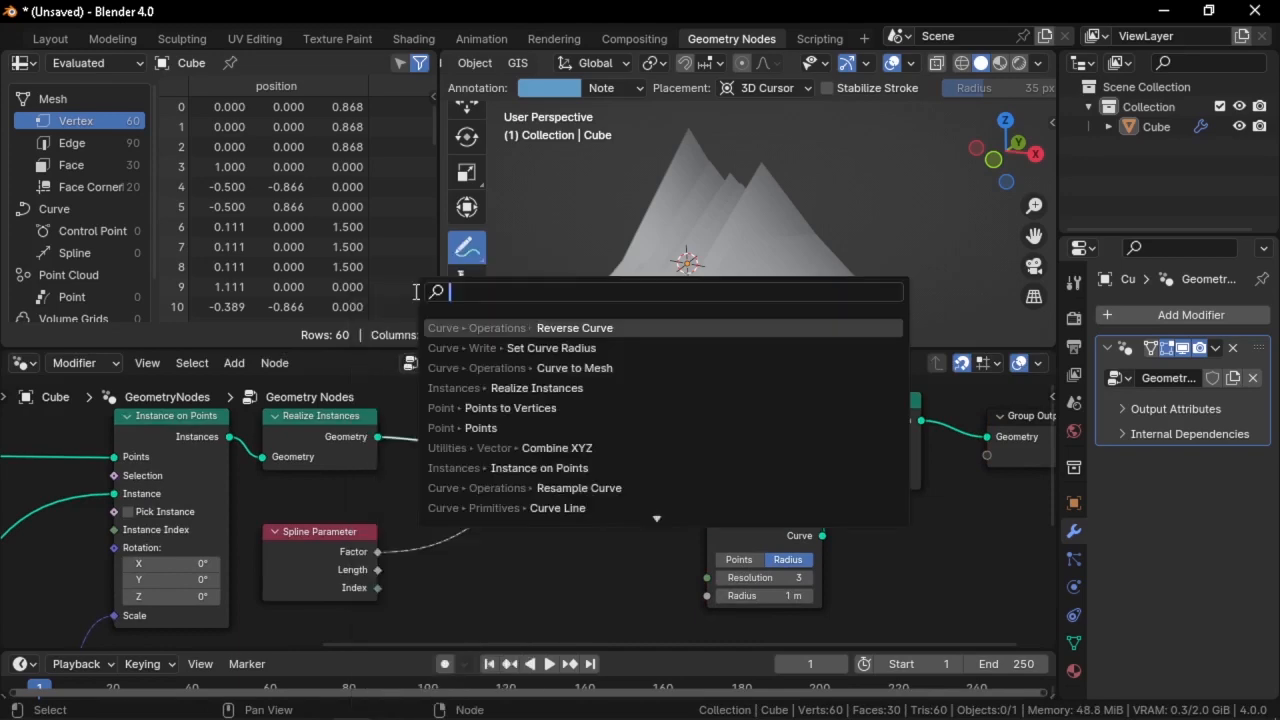
type("float")
key("Return")
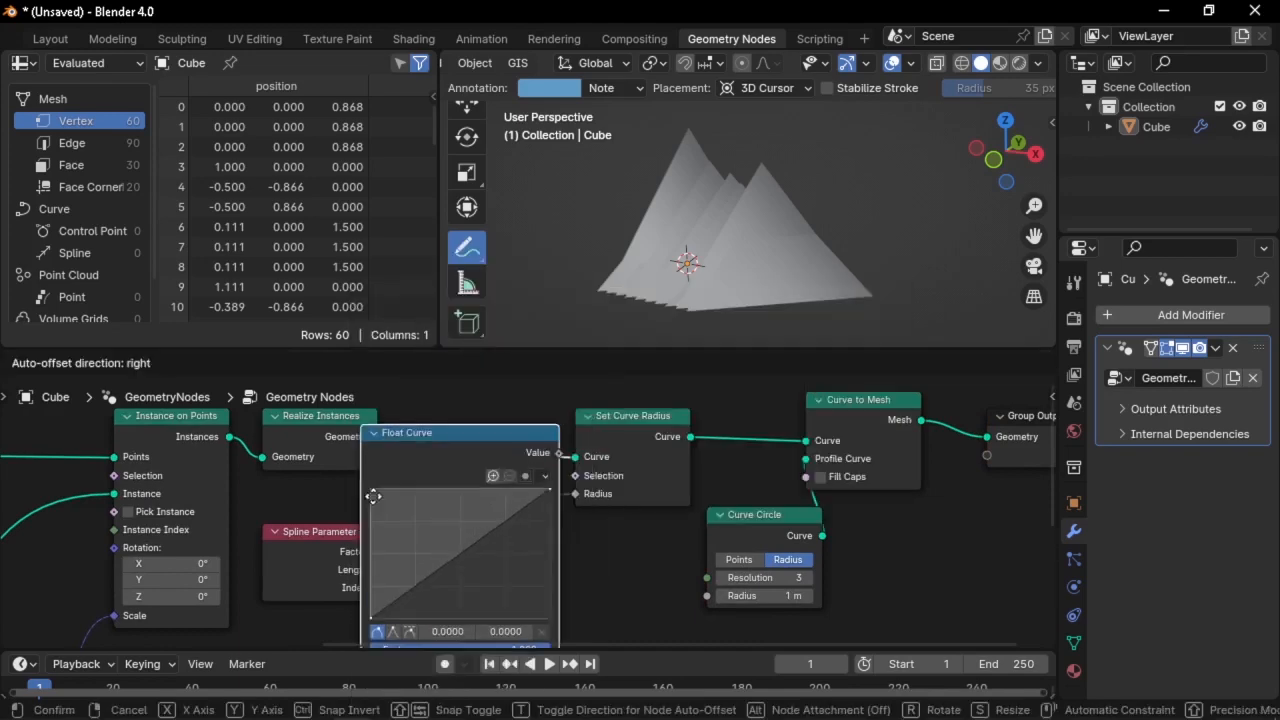
left_click(420, 531)
Shape the Float Curve into a wavy profile, lowering its end point to about 0.53 and placing an early point at 0.2636, 0.2812
scroll(590, 578, "up", 2)
middle_click_drag(600, 585, 602, 525)
left_click_drag(640, 527, 638, 579)
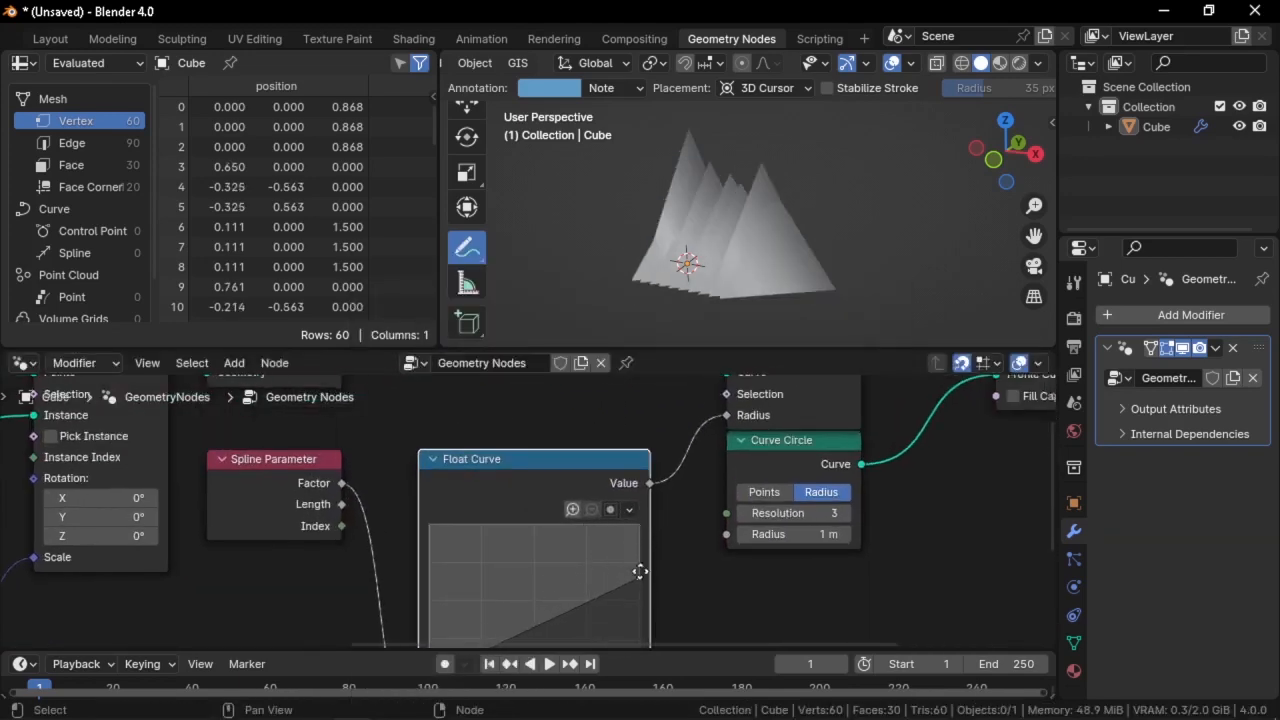
middle_click_drag(639, 579, 654, 468)
left_click_drag(654, 469, 653, 487)
left_click_drag(586, 512, 499, 524)
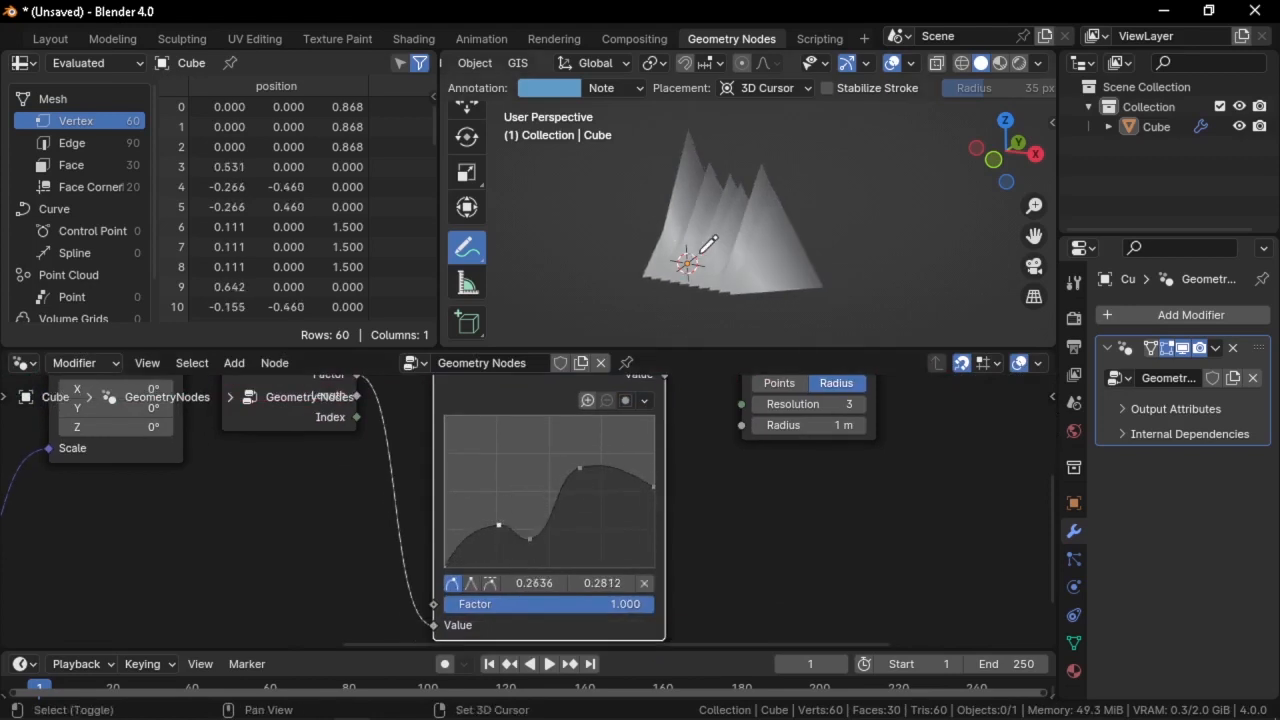
middle_click_drag(614, 271, 738, 268)
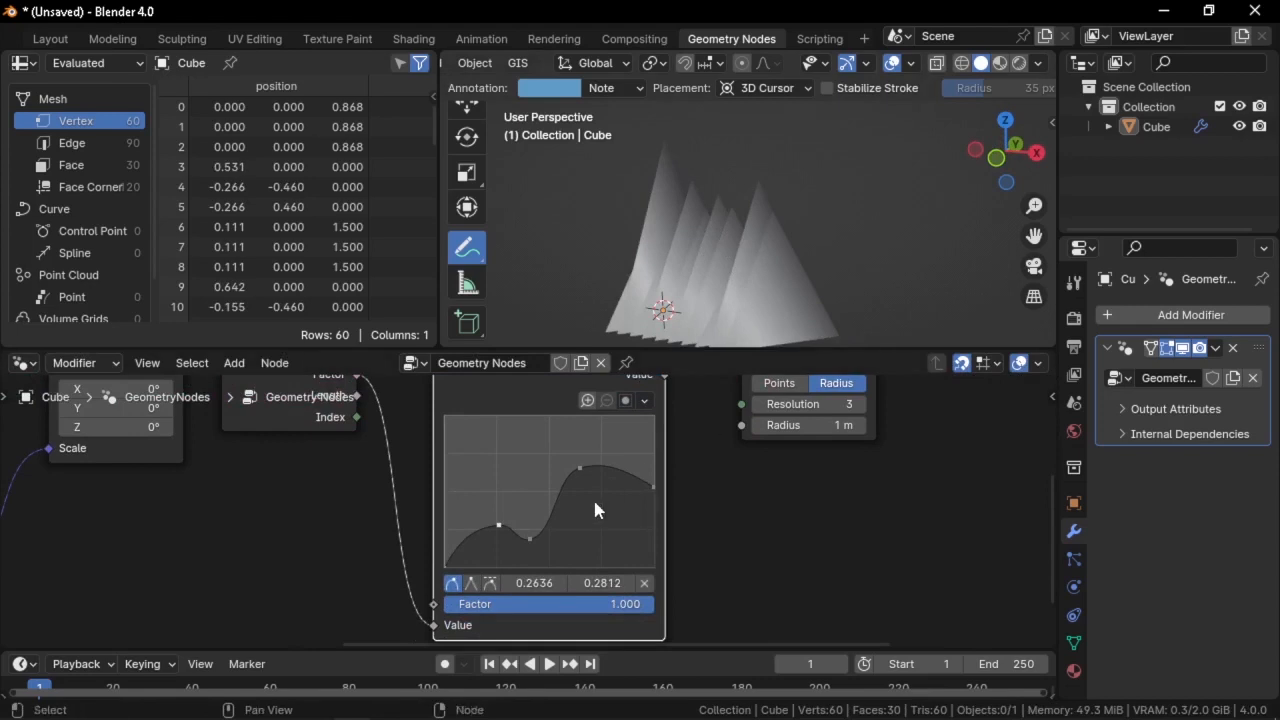
Switch the 3D viewport from the Annotate tool to the Select Box tool
middle_click_drag(593, 497, 591, 569)
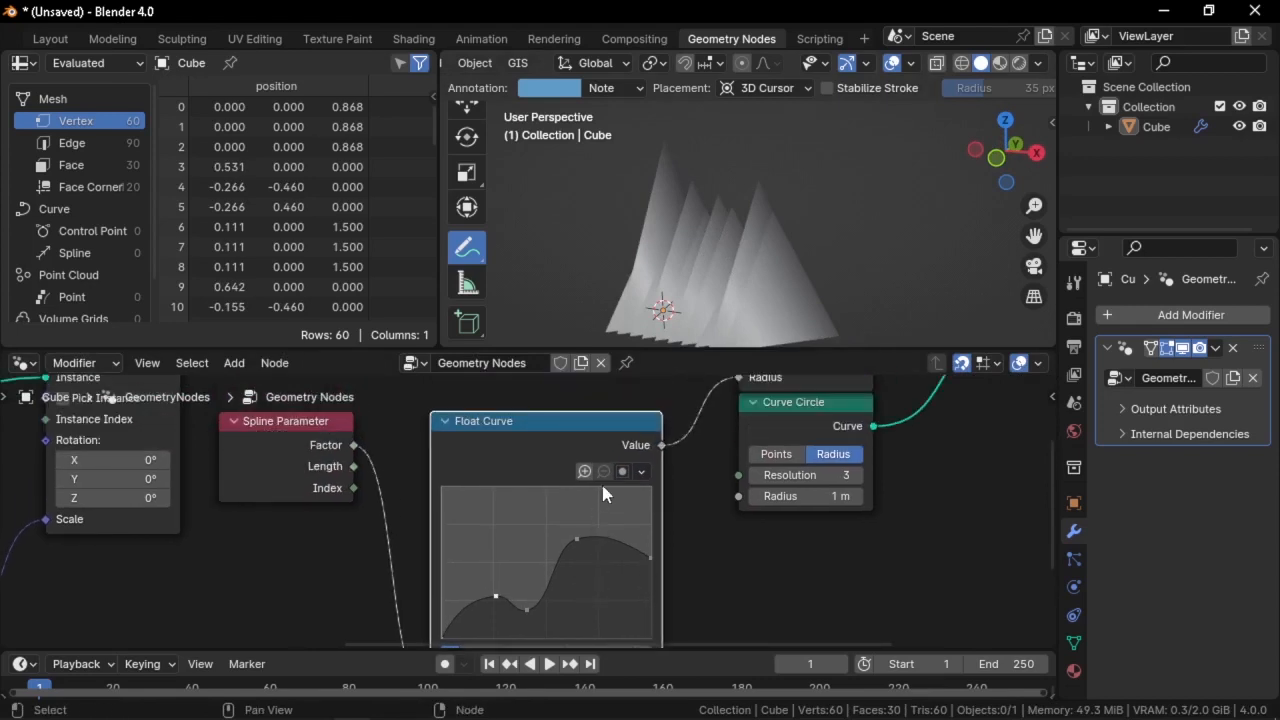
scroll(601, 481, "down", 1)
middle_click_drag(588, 449, 566, 530)
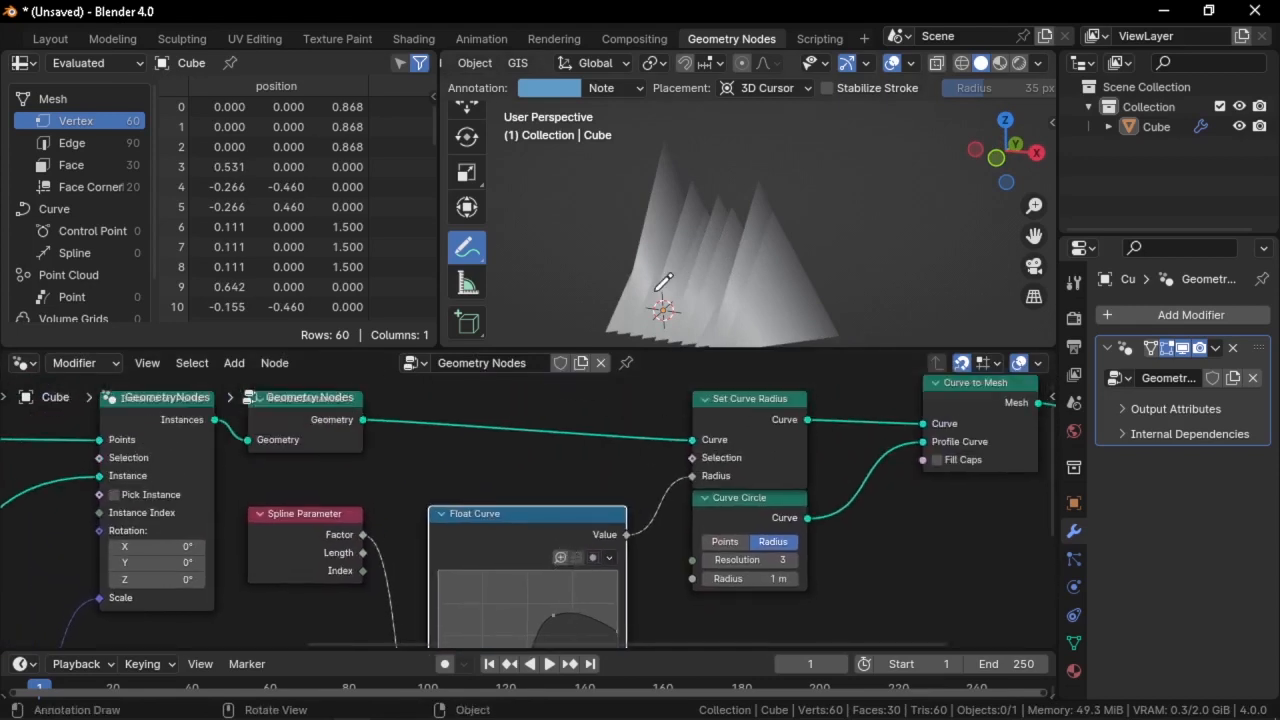
scroll(468, 220, "up", 3)
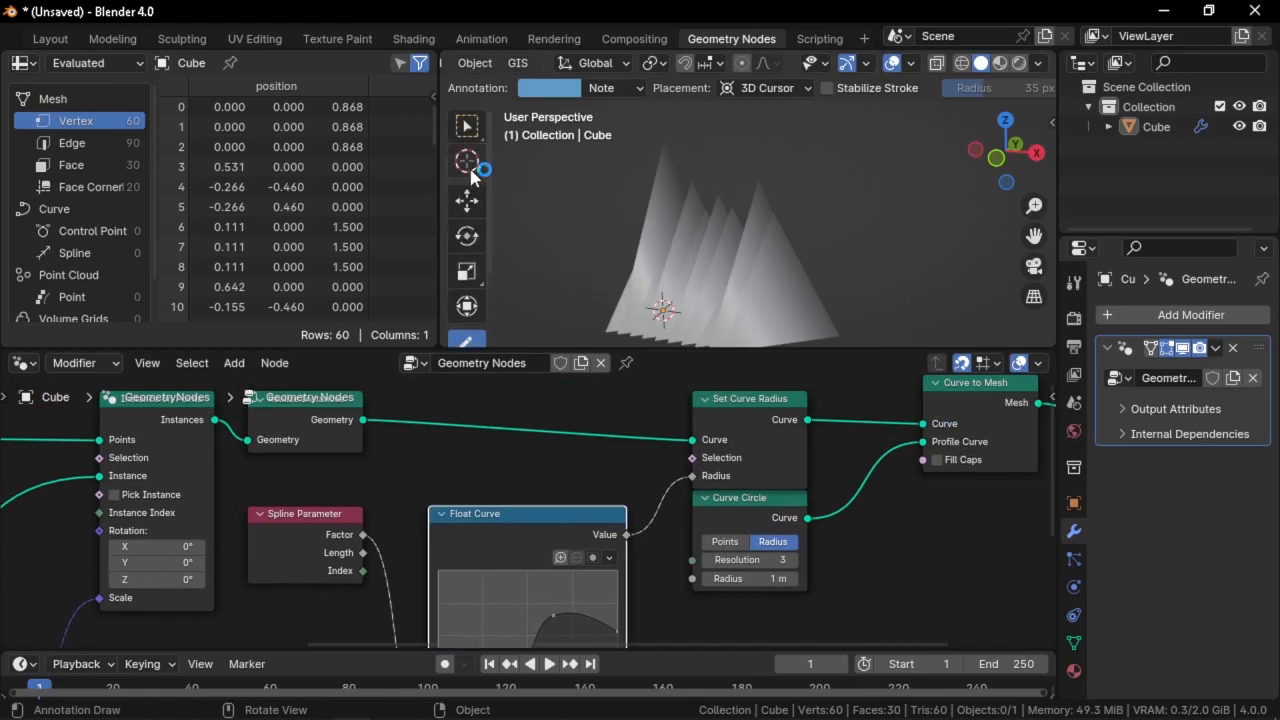
left_click(465, 125)
Duplicate the Resample Curve node and insert the copy between Realize Instances and Set Curve Radius
middle_click_drag(520, 413, 577, 460)
scroll(560, 462, "down", 1)
middle_click_drag(270, 490, 186, 486)
left_click(157, 449)
key("shift+d")
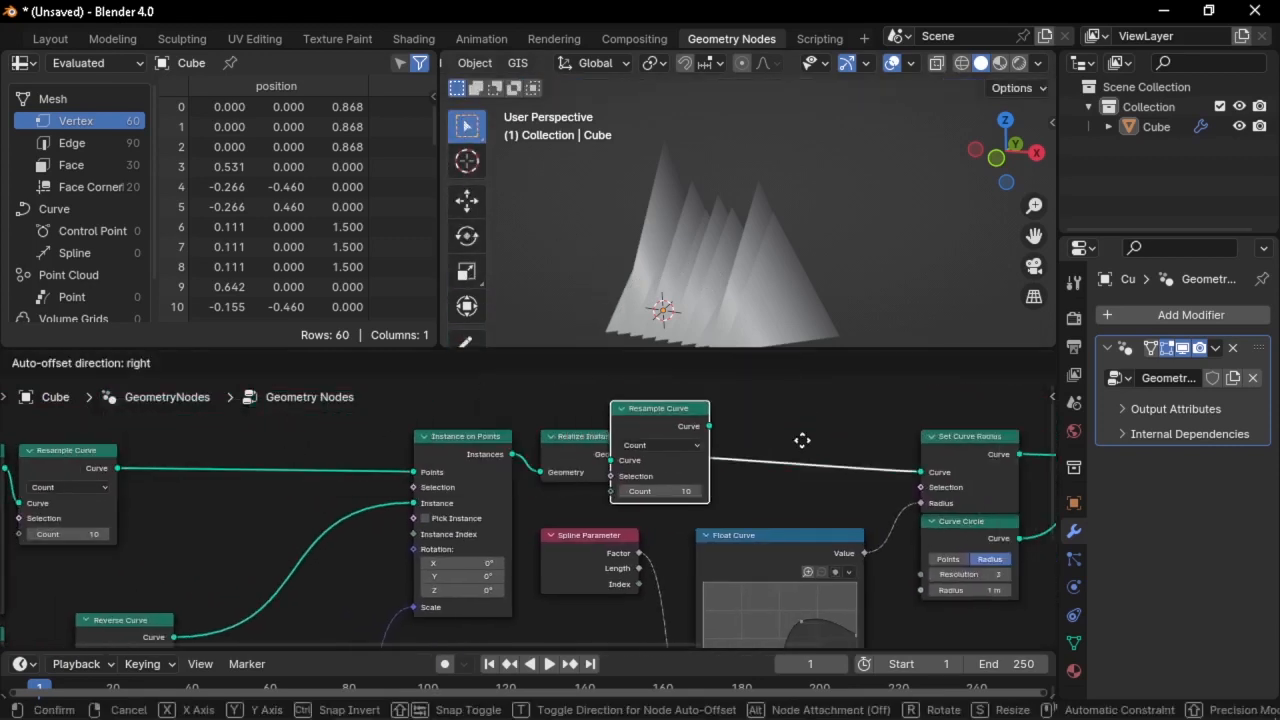
left_click(805, 438)
middle_click_drag(772, 258, 822, 254)
middle_click_drag(822, 254, 823, 206, "shift")
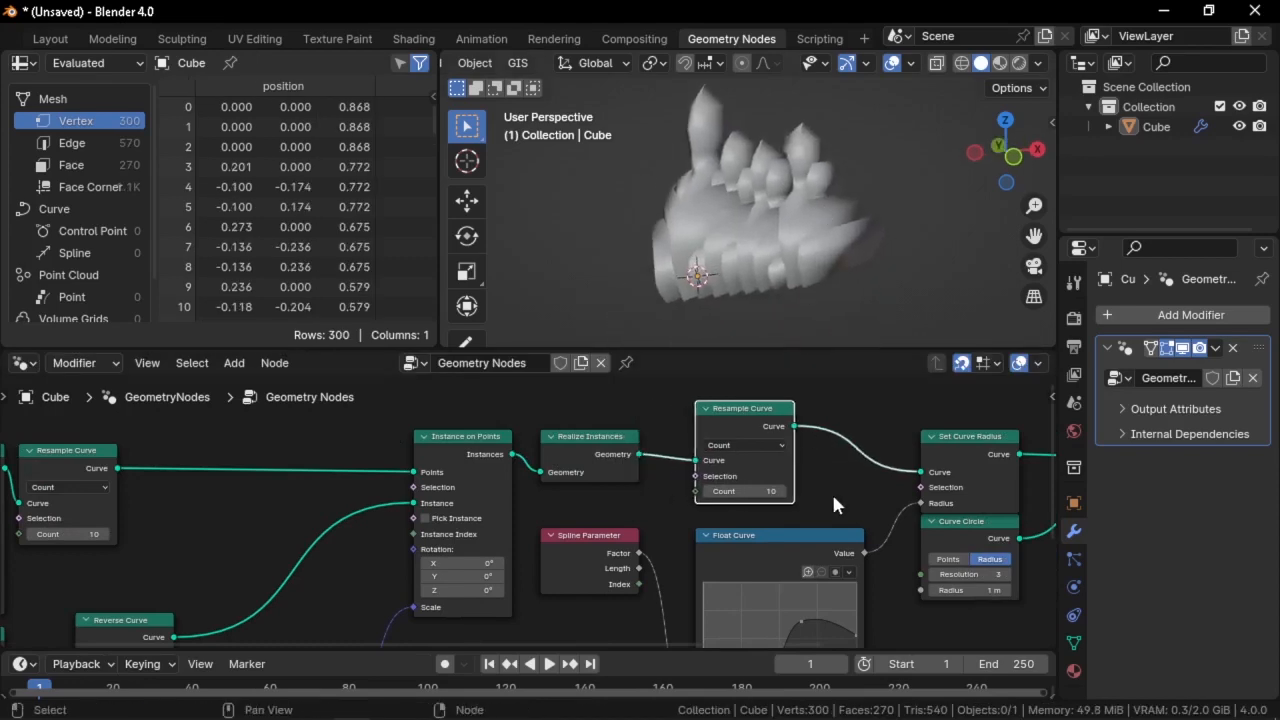
Inspect the resampled strands and set the Count of the new Resample Curve node to 20
middle_click_drag(831, 492, 799, 500)
middle_click_drag(818, 262, 817, 242)
middle_click_drag(735, 503, 668, 330)
scroll(677, 414, "up", 2)
middle_click_drag(675, 416, 645, 562)
scroll(641, 566, "up", 3)
middle_click_drag(641, 470, 621, 541)
scroll(590, 470, "up", 1)
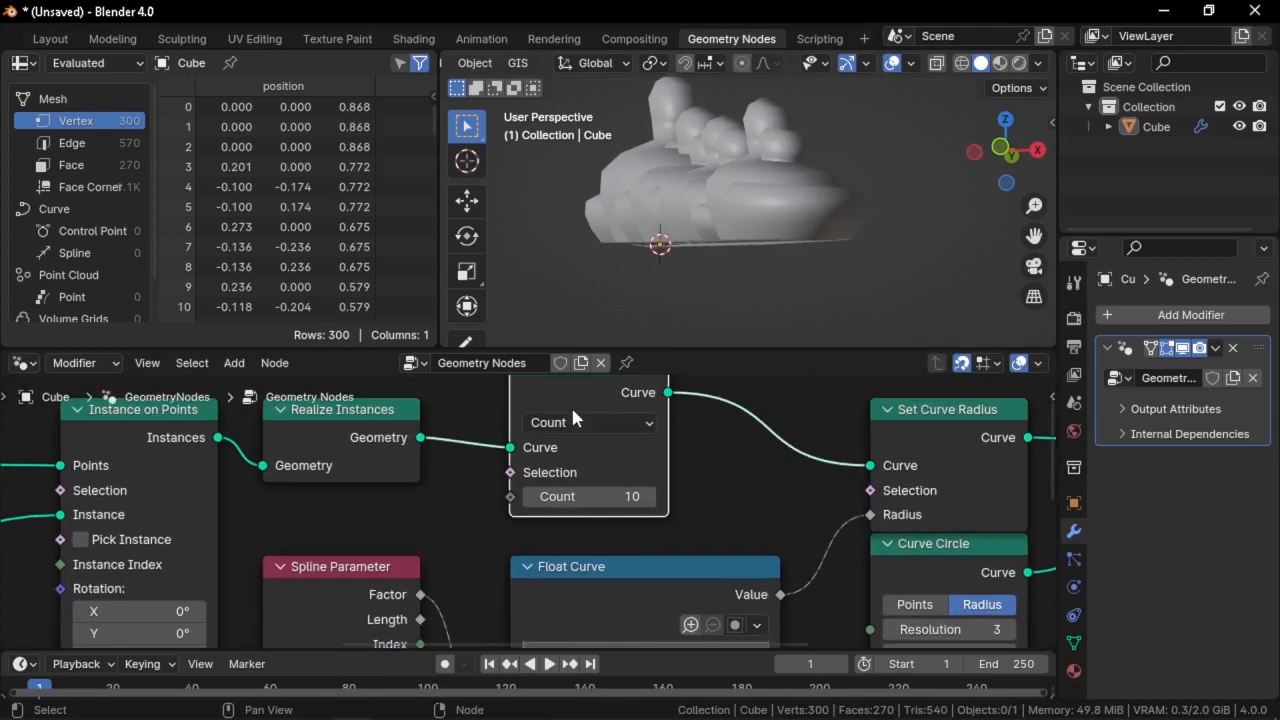
left_click(573, 423)
left_click(577, 422)
left_click(584, 497)
type("20")
key("Return")
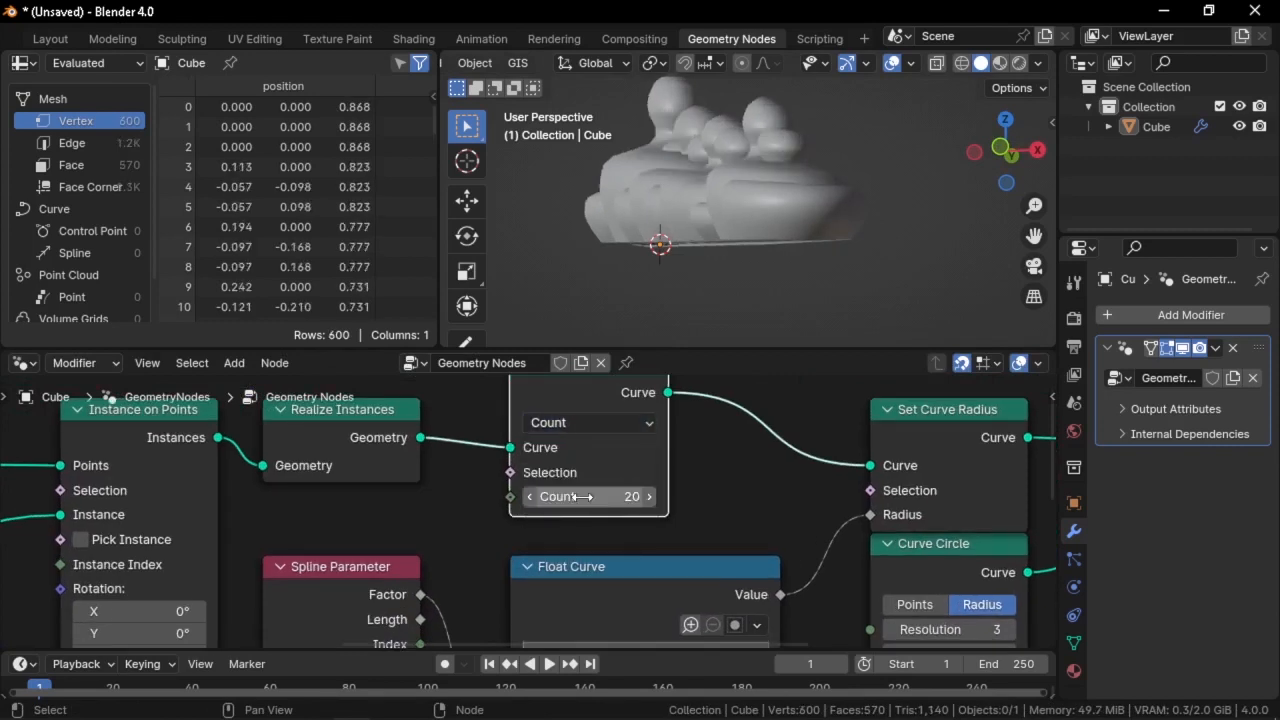
Flatten the Float Curve near the baseline, placing its end point at height 0.1062 and its late middle point at 0.6727, 0.0875
middle_click_drag(610, 548, 576, 620)
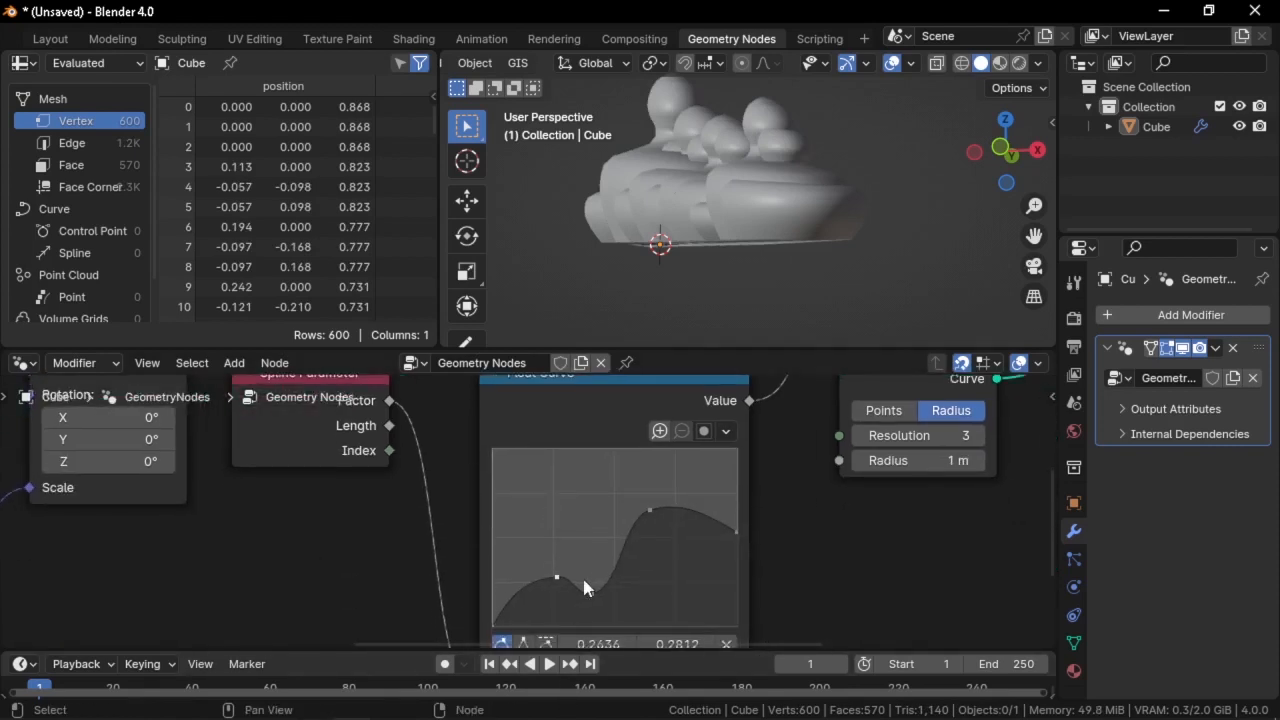
middle_click_drag(581, 569, 575, 530)
left_click_drag(547, 539, 534, 570)
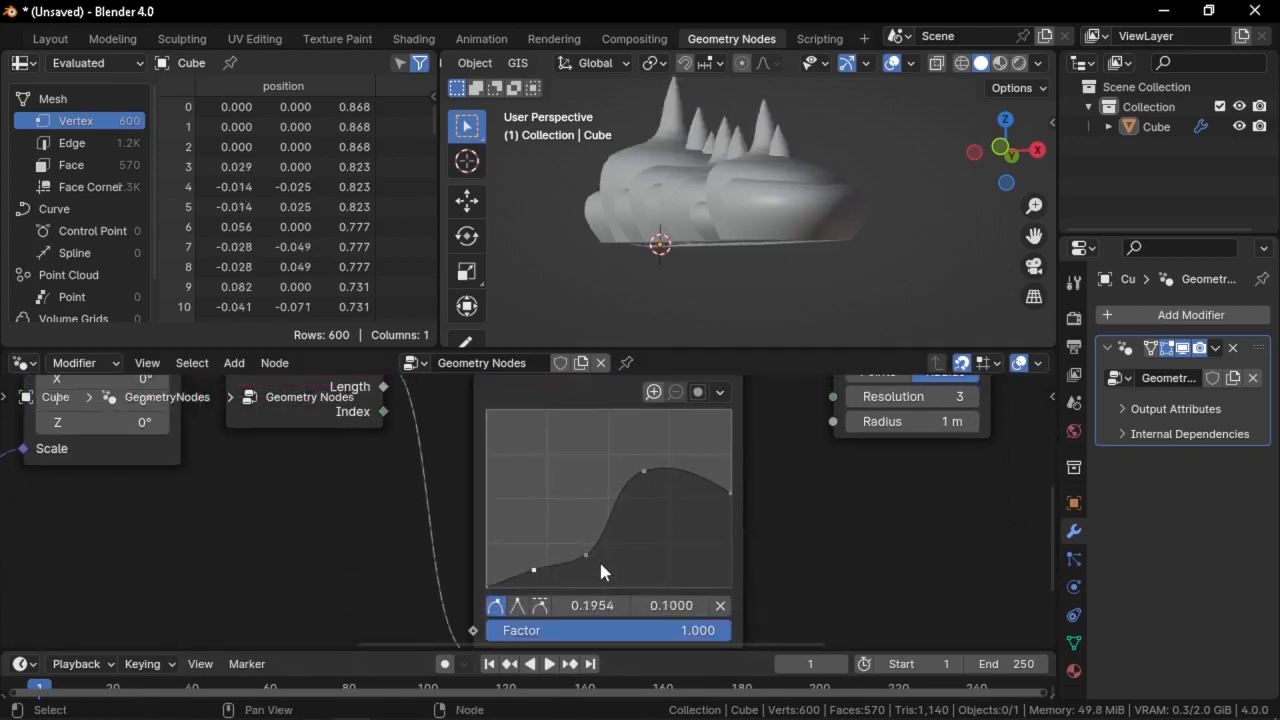
left_click_drag(643, 471, 651, 562)
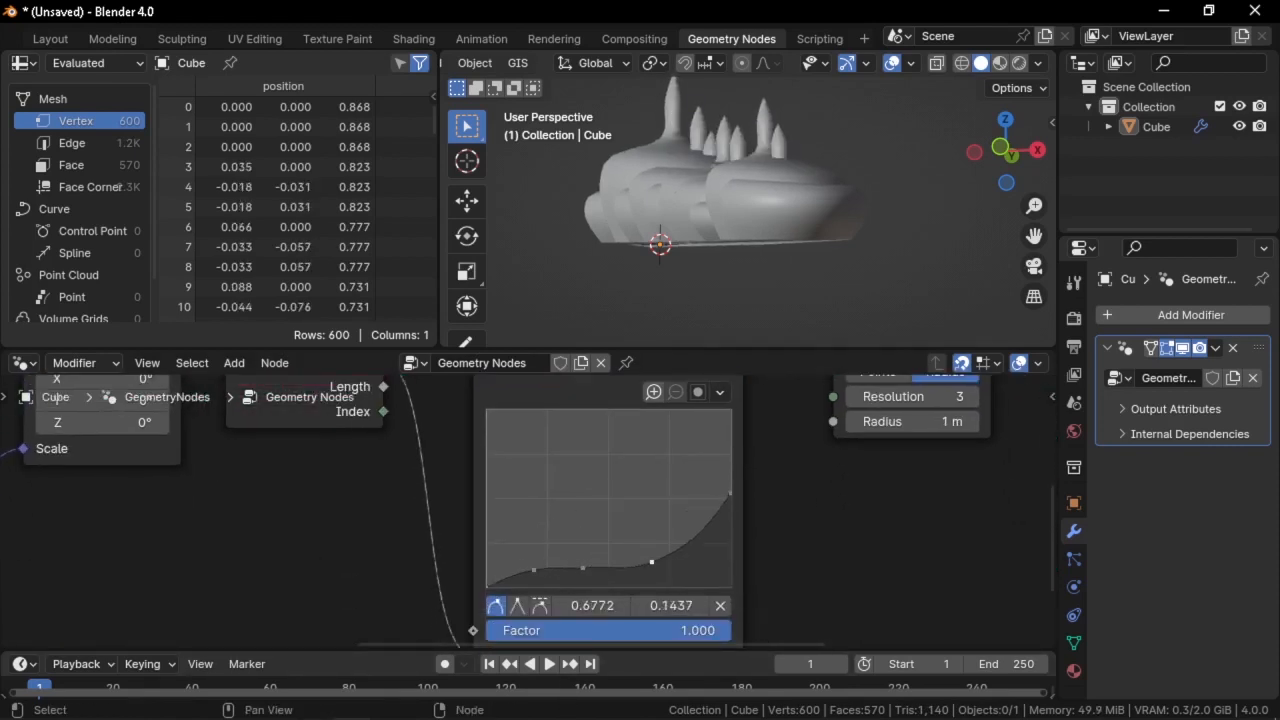
left_click_drag(730, 494, 730, 568)
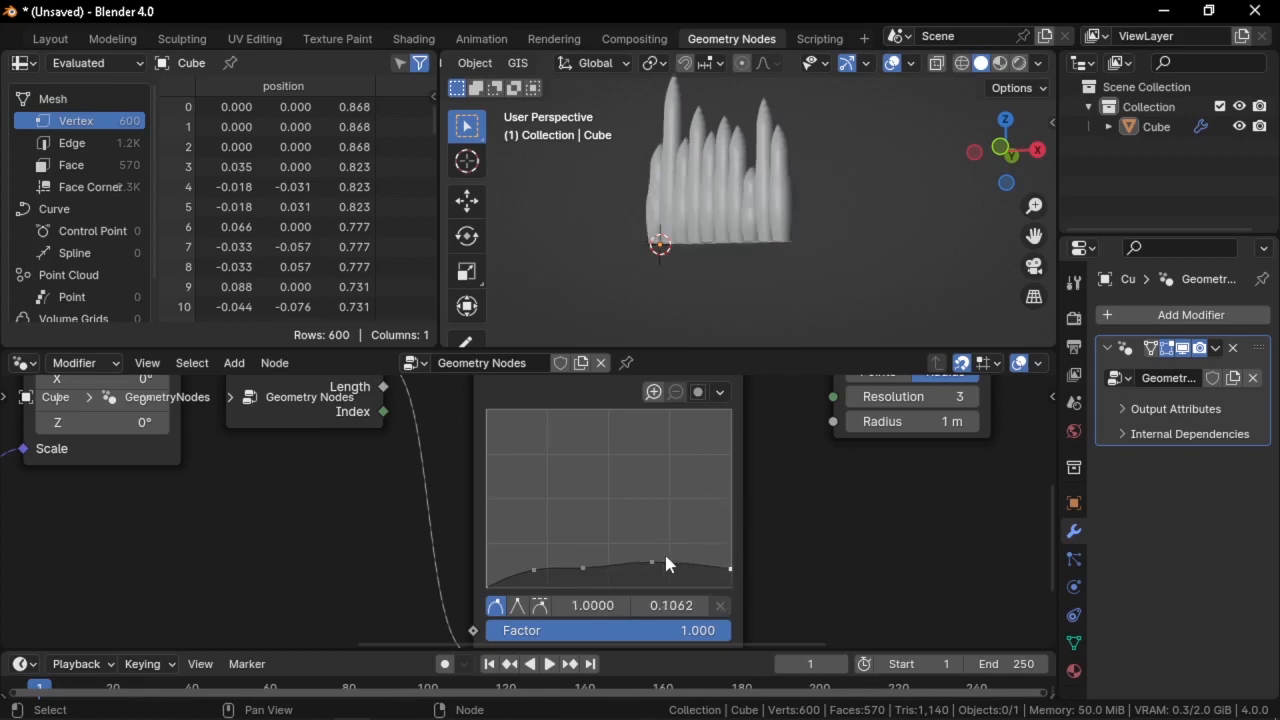
left_click_drag(651, 562, 649, 569)
left_click_drag(533, 569, 646, 574)
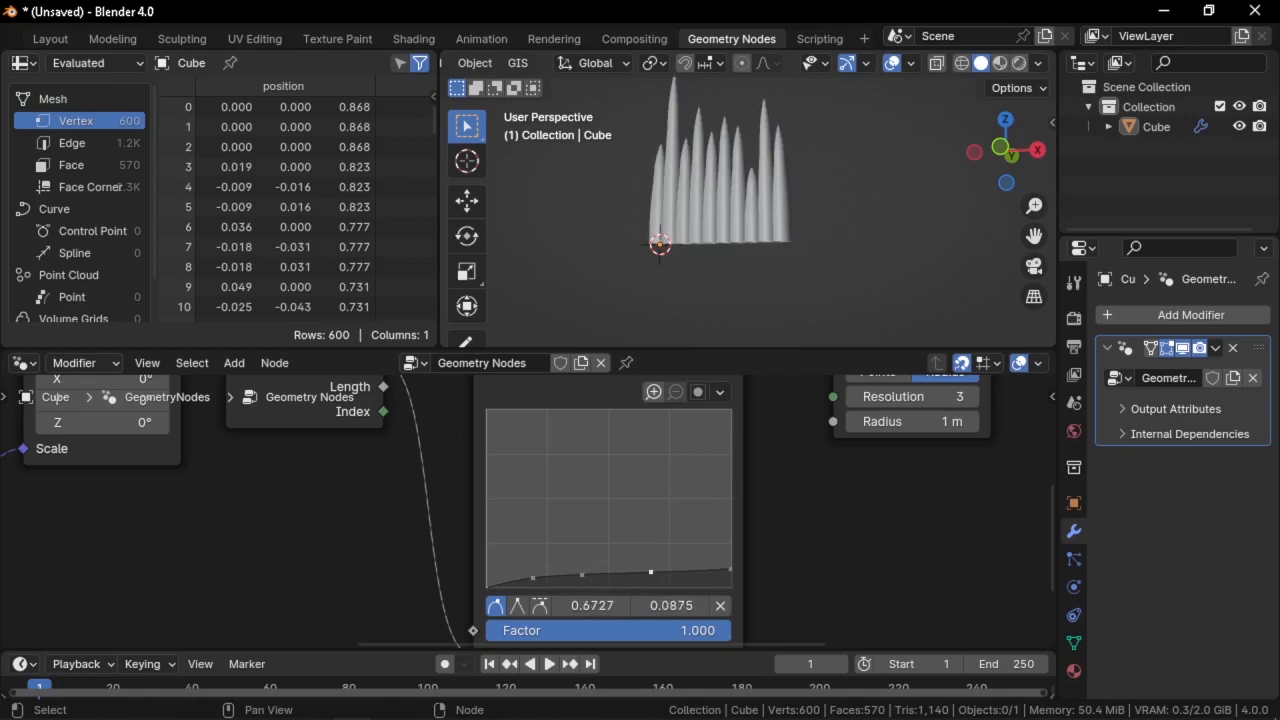
Thin the strands further by lowering the Float Curve's end point to 0.0687 and placing its early point at 0.1909, 0.0312
middle_click_drag(623, 576, 627, 520)
scroll(627, 520, "up", 1)
left_click(738, 555)
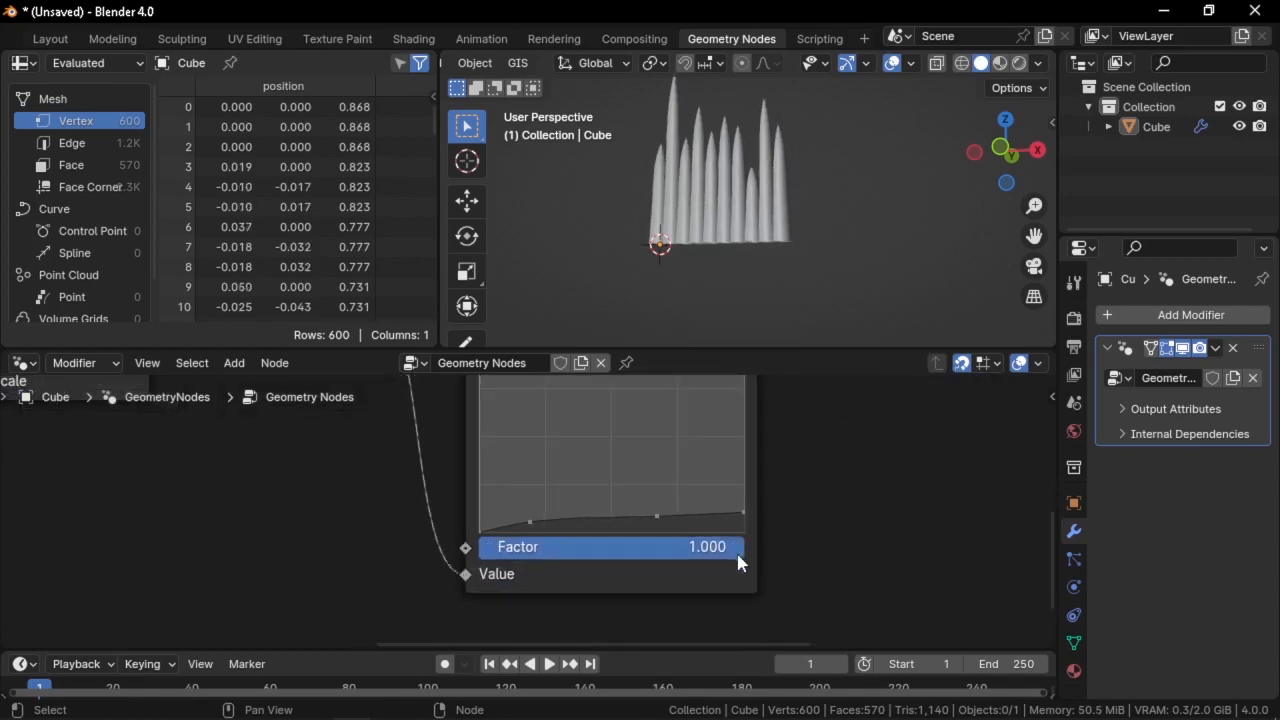
left_click_drag(742, 513, 742, 520)
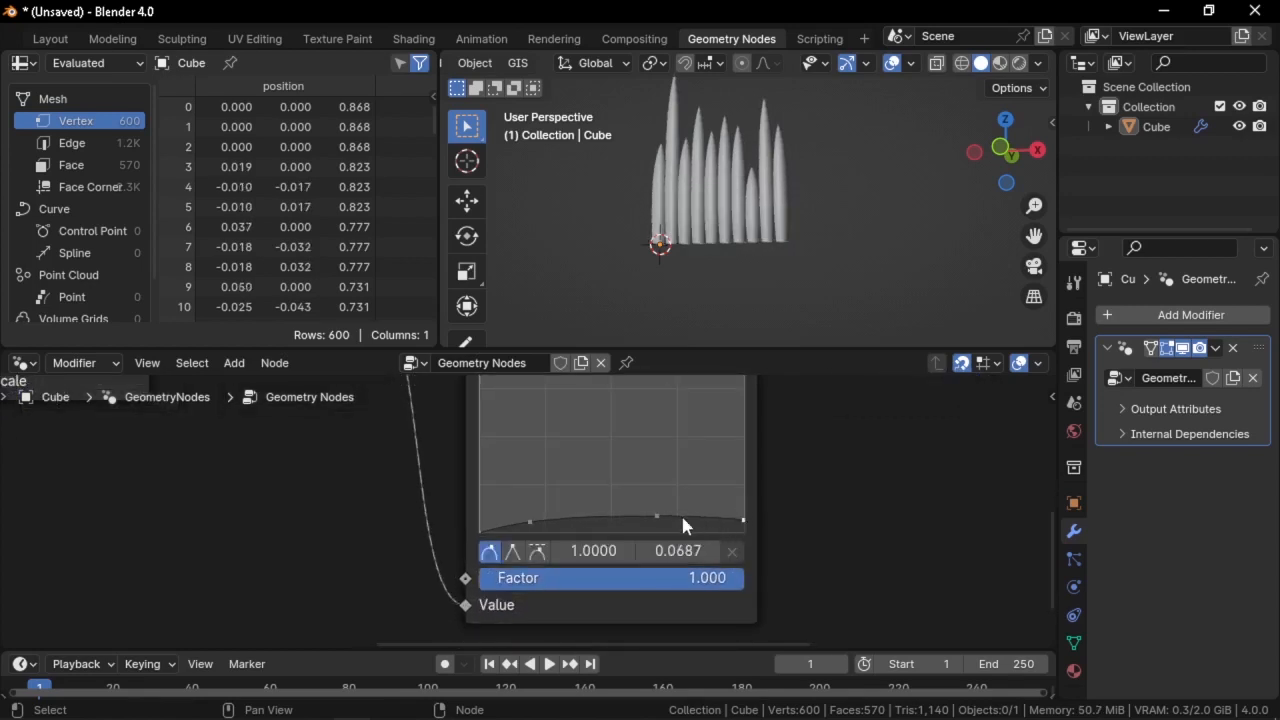
left_click_drag(657, 516, 657, 521)
left_click_drag(529, 525, 530, 533)
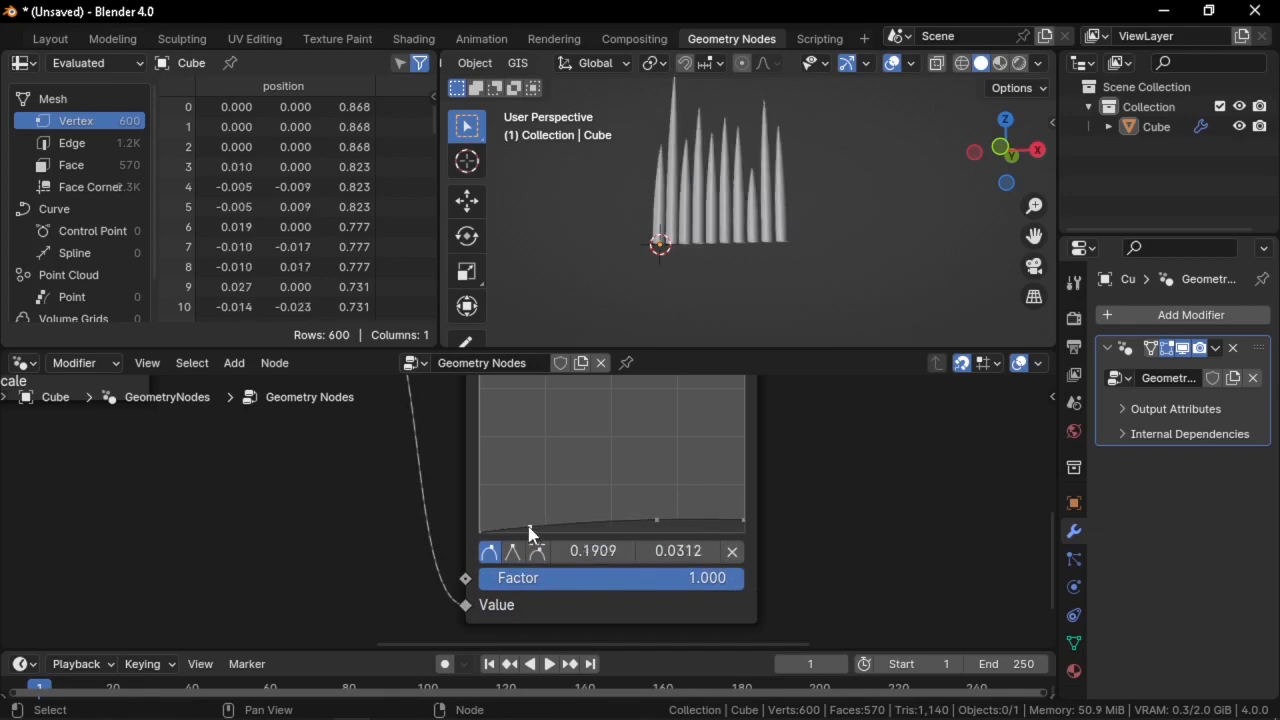
Inspect the tapered strands and space out the Curve Circle, Resample Curve and Set Curve Radius nodes
middle_click_drag(700, 265, 768, 360)
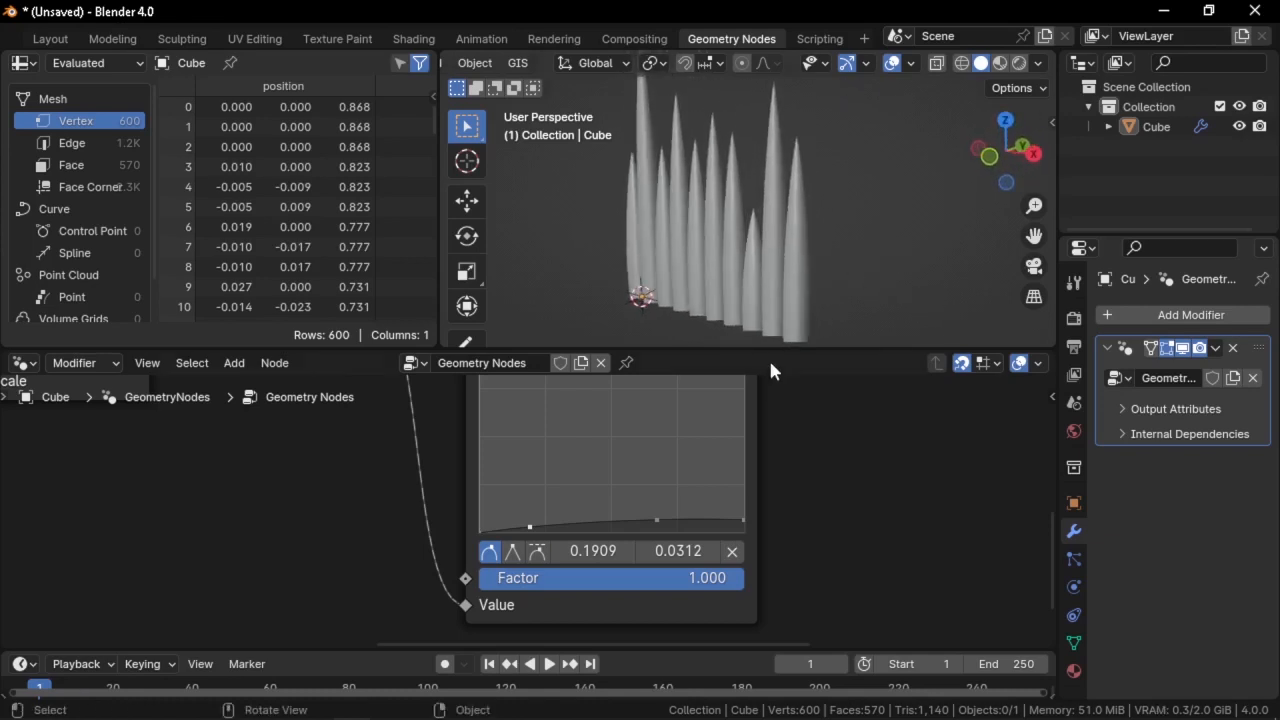
scroll(801, 458, "down", 1)
middle_click_drag(801, 480, 748, 574)
scroll(748, 574, "down", 1)
middle_click_drag(760, 500, 683, 557)
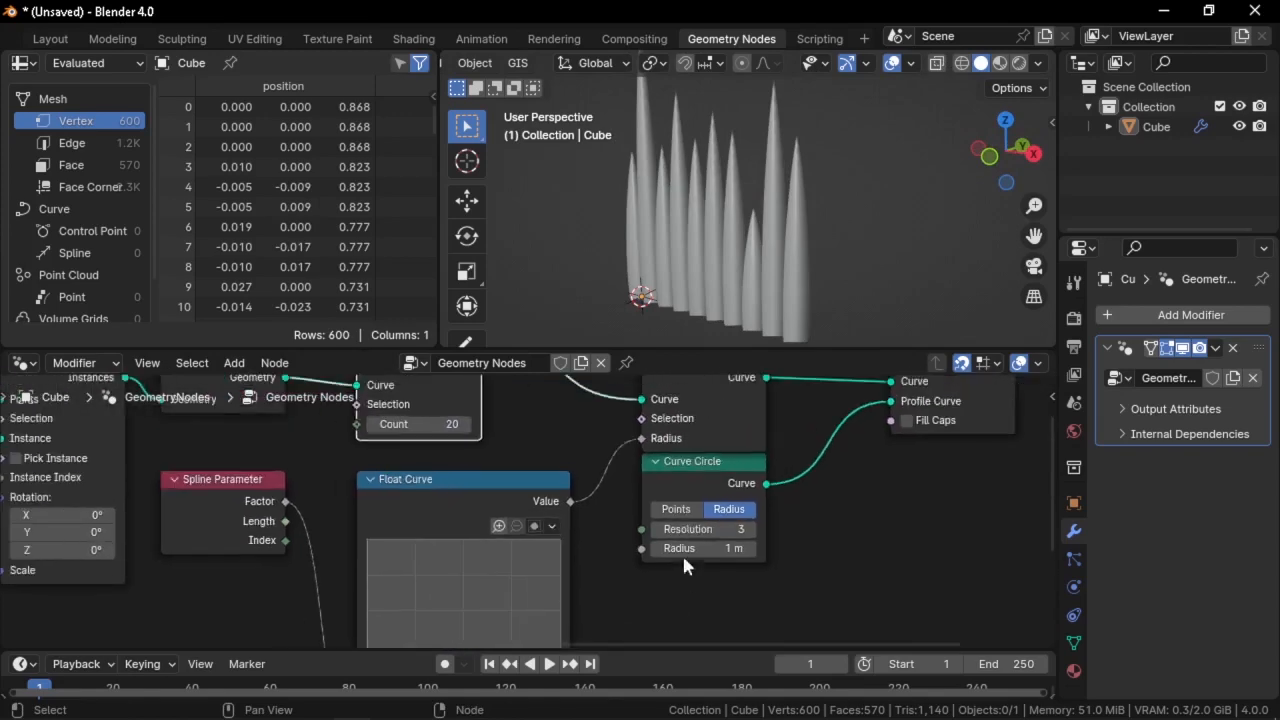
middle_click_drag(690, 512, 666, 566)
left_click_drag(659, 527, 659, 545)
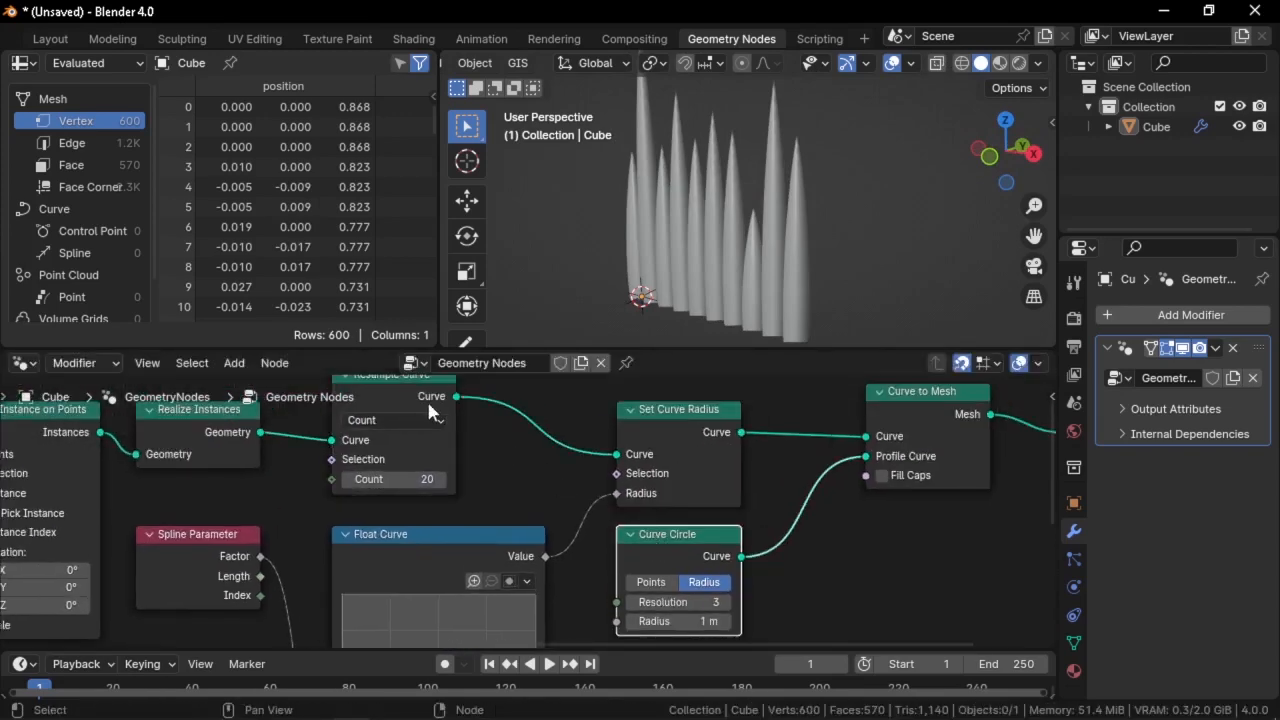
left_click_drag(426, 404, 420, 429)
scroll(439, 431, "down", 1)
middle_click_drag(453, 439, 556, 444)
middle_click_drag(632, 454, 502, 475)
middle_click_drag(656, 318, 608, 344)
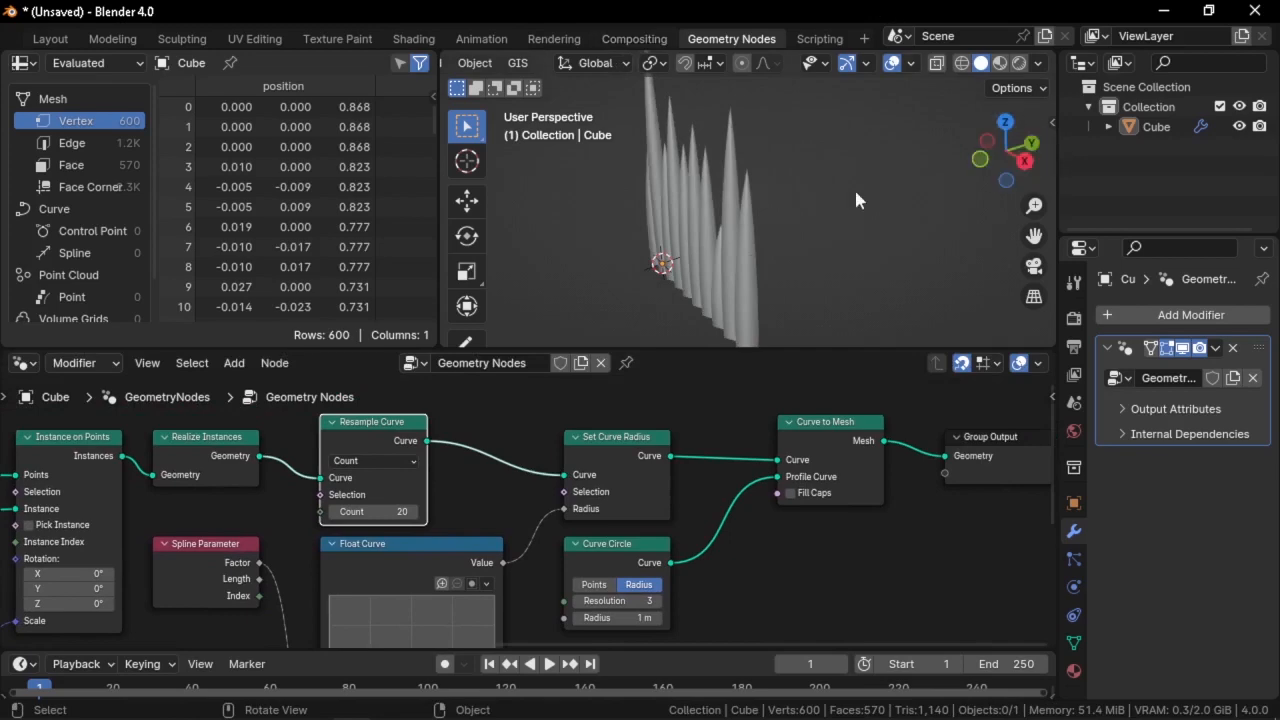
scroll(609, 530, "down", 3)
middle_click_drag(609, 530, 478, 519)
left_click_drag(471, 463, 472, 440)
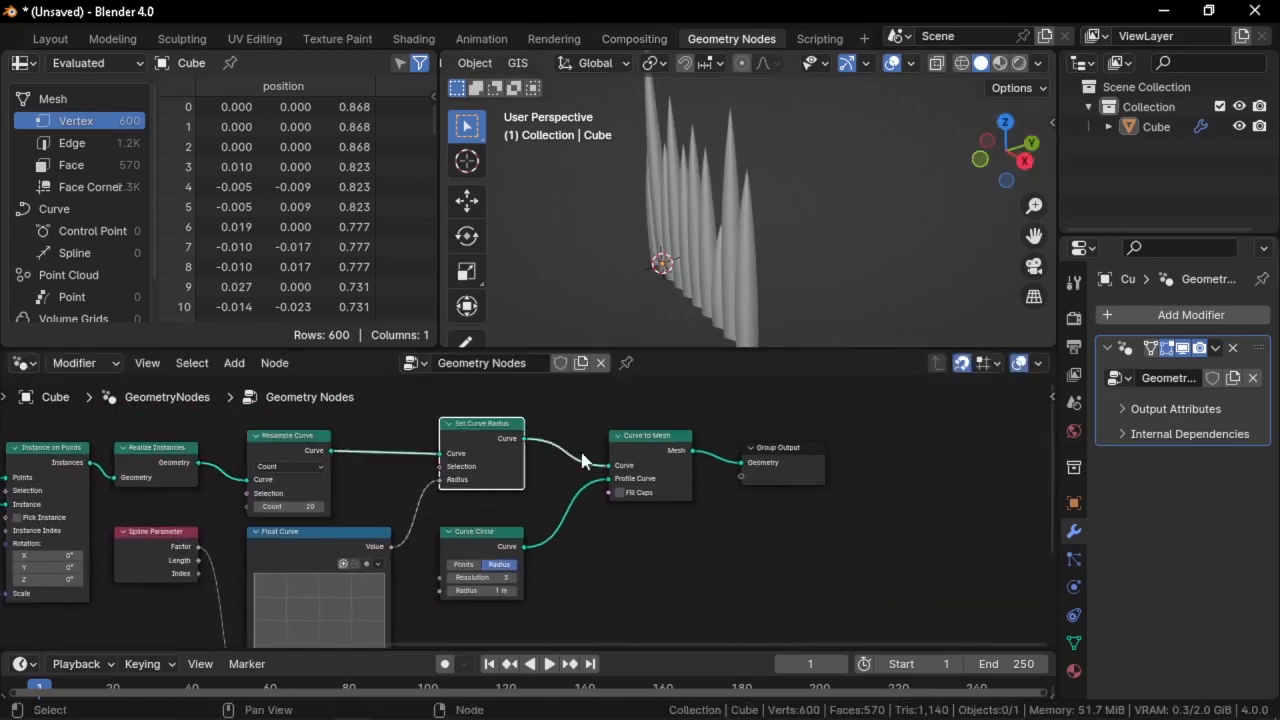
right_click(494, 442)
scroll(740, 425, "up", 1)
key("shift+a")
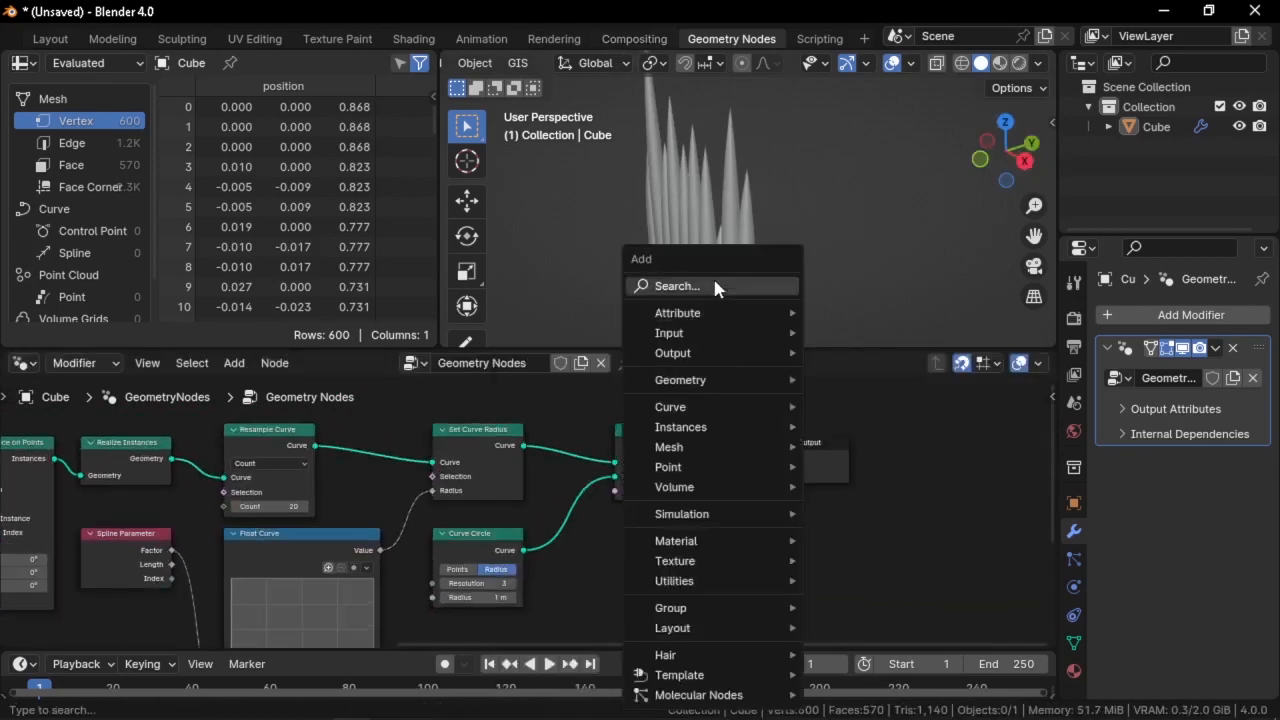
type("SCALE")
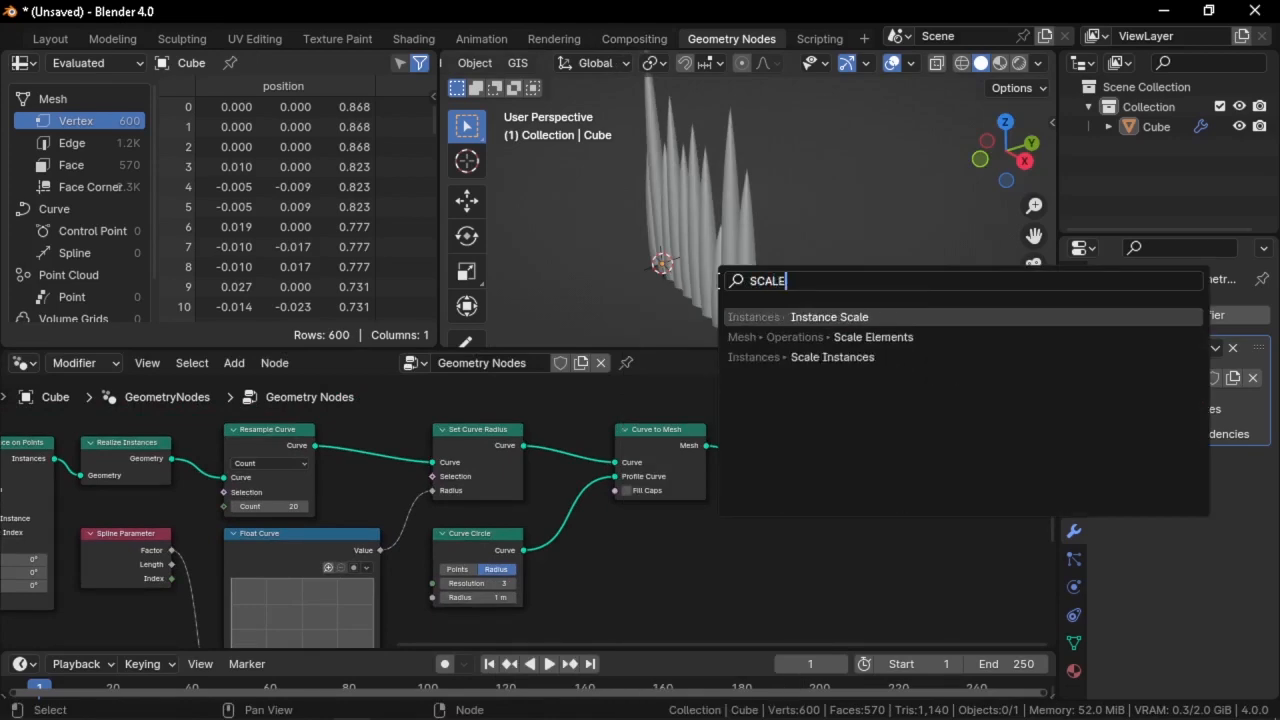
key("Return")
right_click(714, 506)
Add a Scale Elements node between Curve to Mesh and Group Output
key("shift+a")
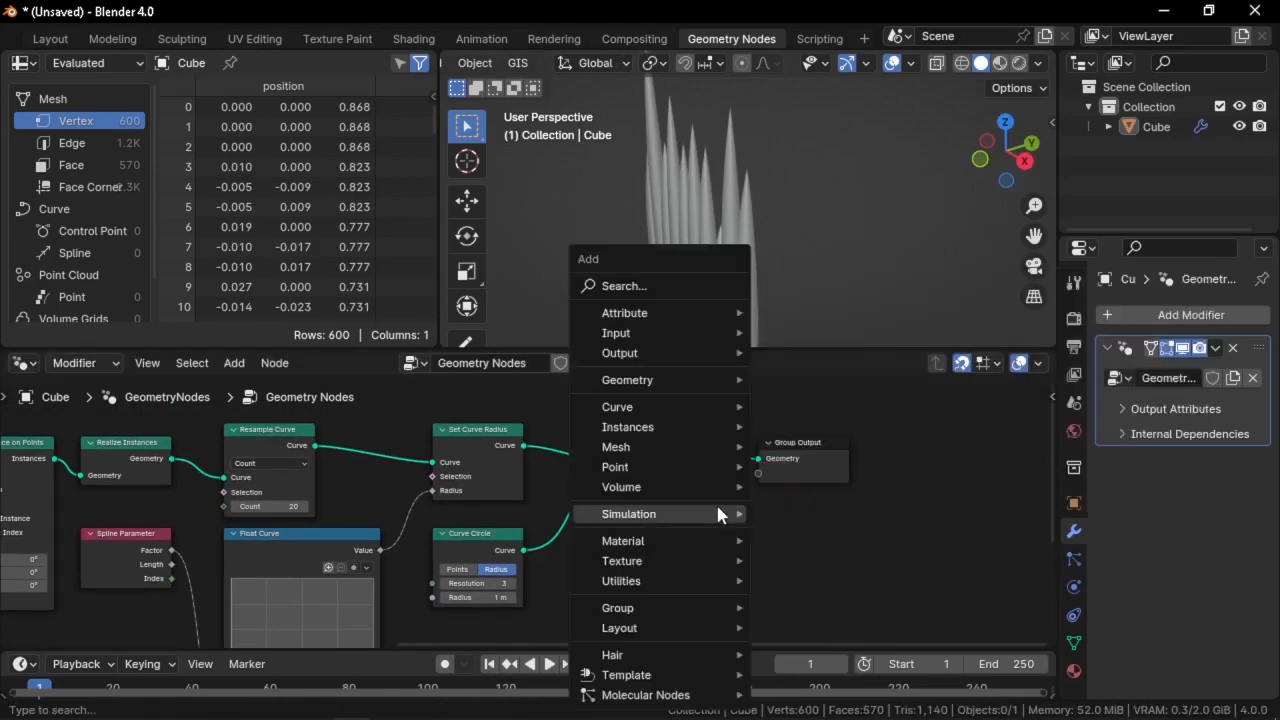
left_click(654, 285)
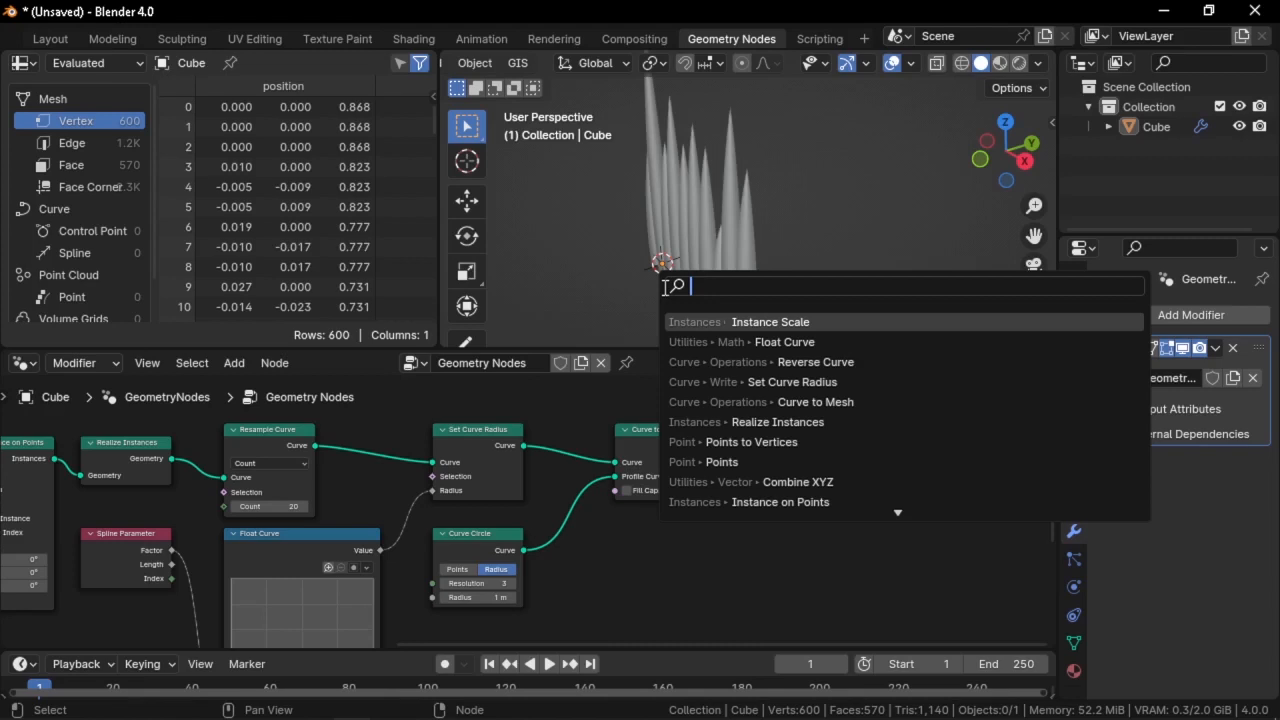
type("SCAL")
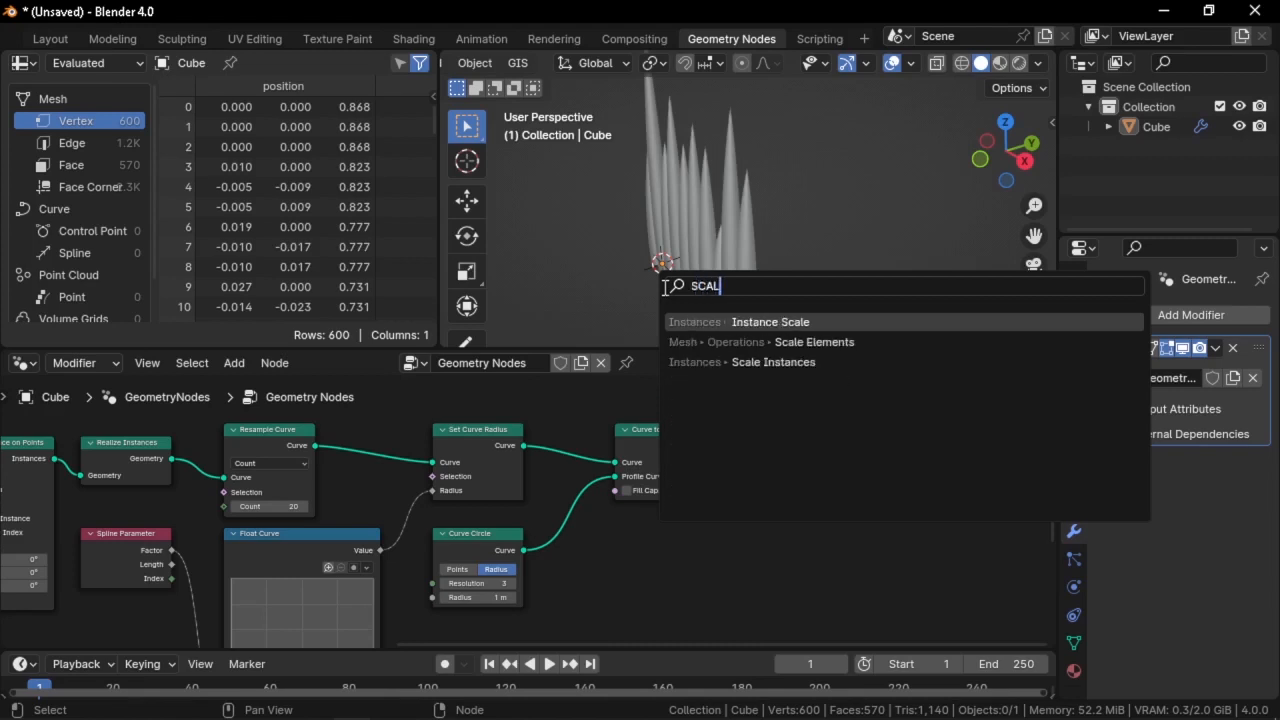
key("Down")
key("Return")
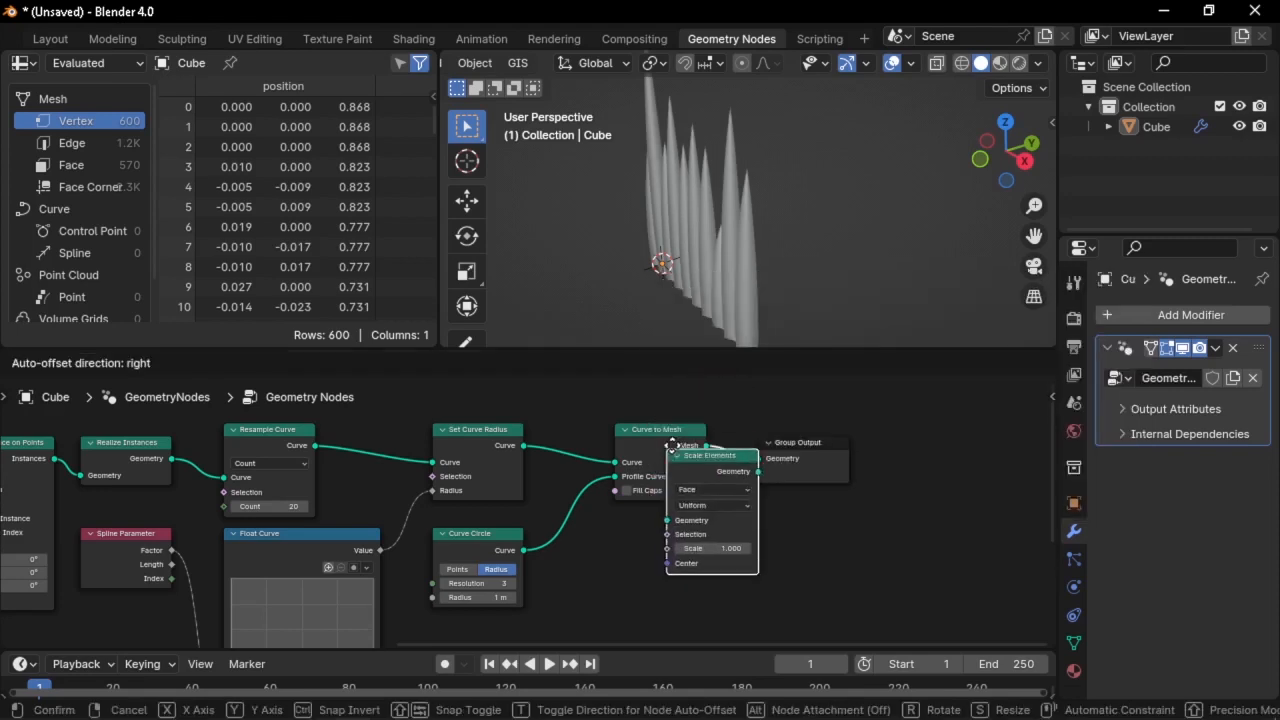
left_click(730, 428)
scroll(678, 500, "up", 2)
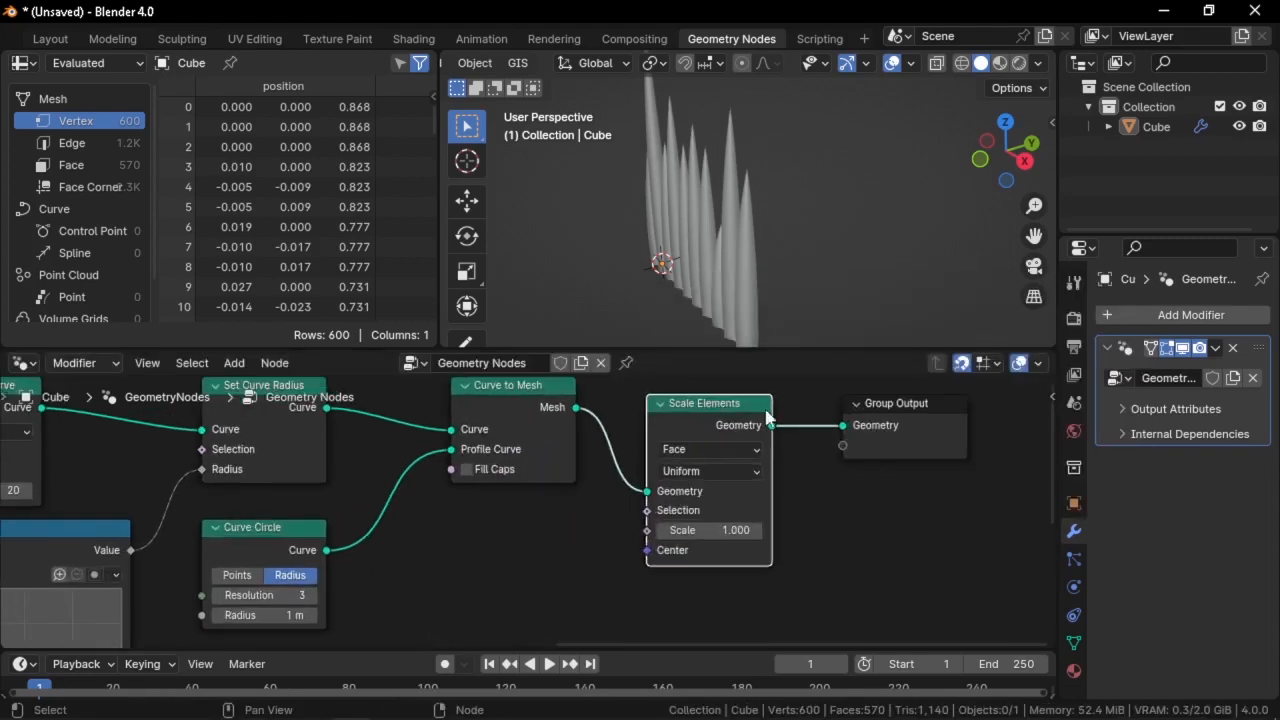
Switch the Scale Elements node's scaling mode from Uniform to Single Axis
scroll(724, 462, "up", 3)
middle_click_drag(724, 462, 641, 500)
scroll(625, 503, "up", 2)
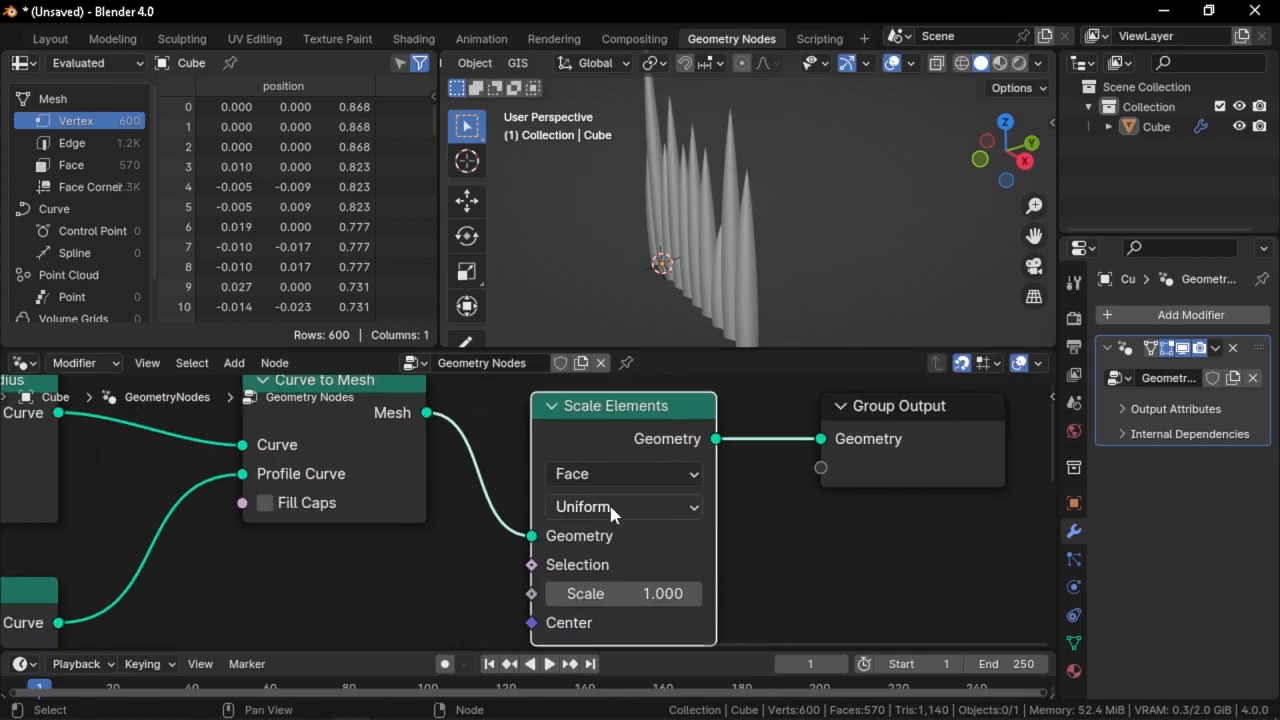
left_click(585, 507)
left_click(580, 603)
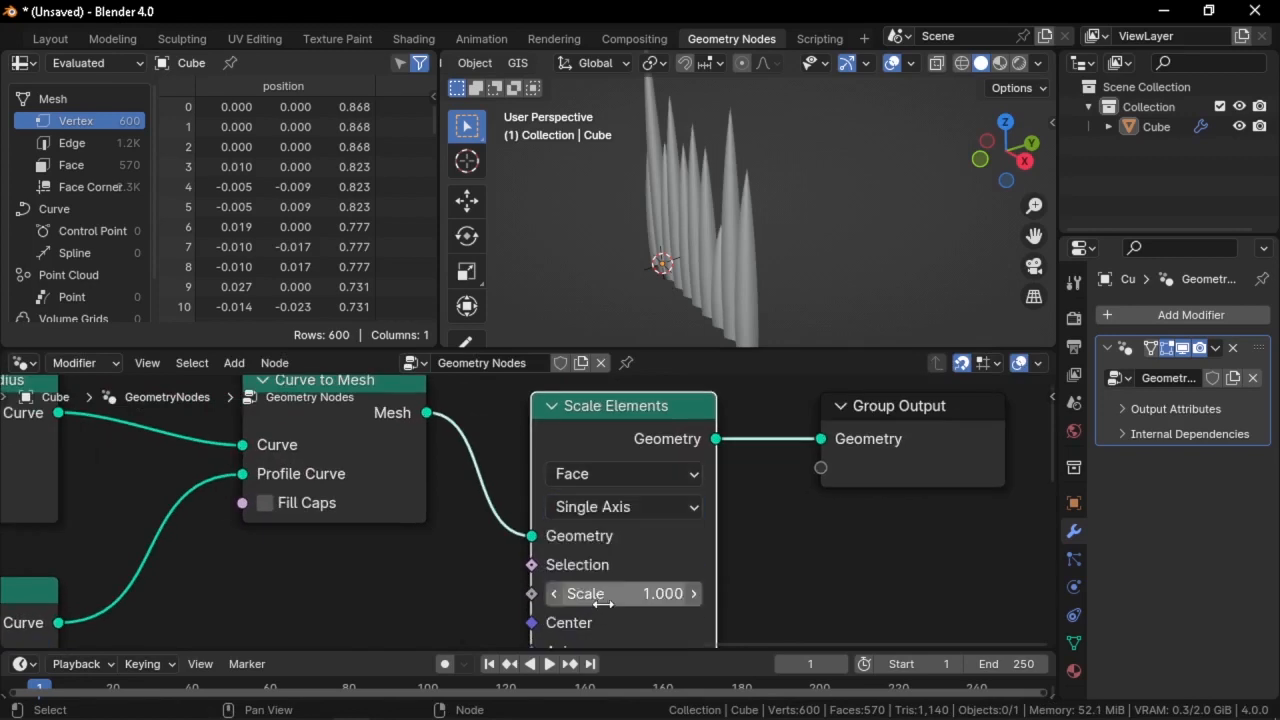
middle_click_drag(655, 578, 666, 447)
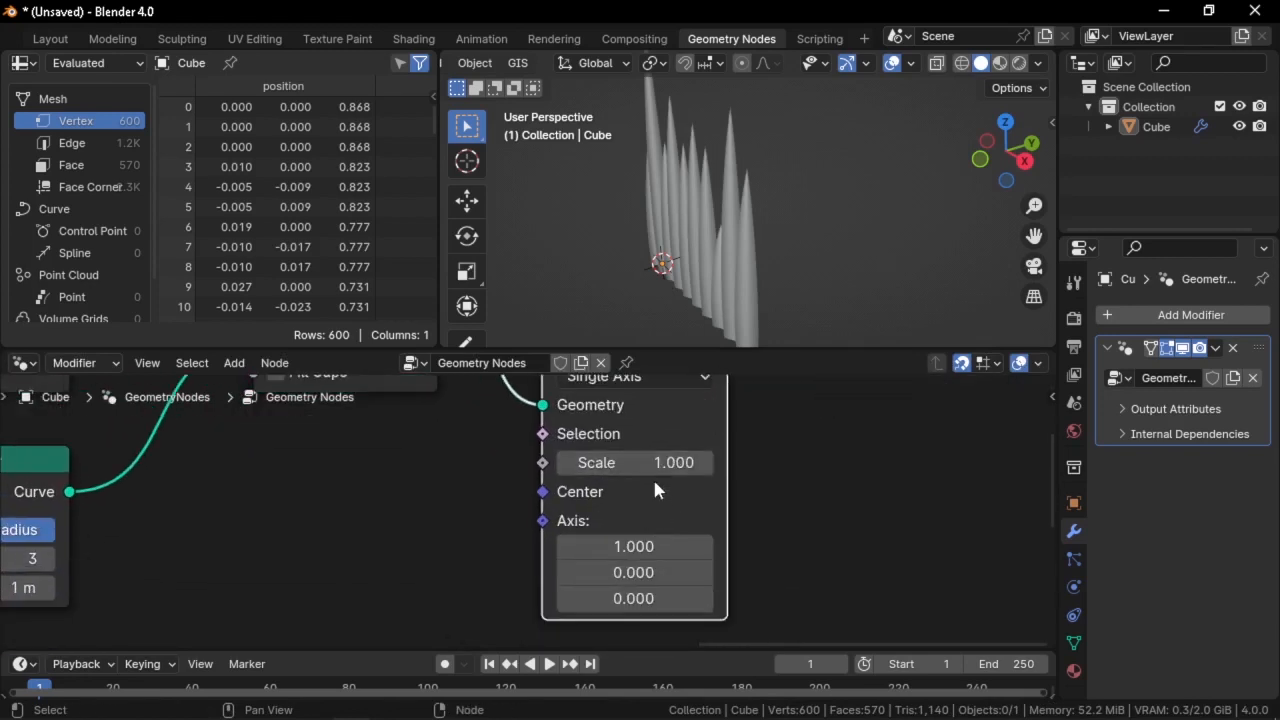
Set the Scale of the Scale Elements node to 0.270 while checking the strands from different angles
middle_click_drag(767, 278, 738, 298)
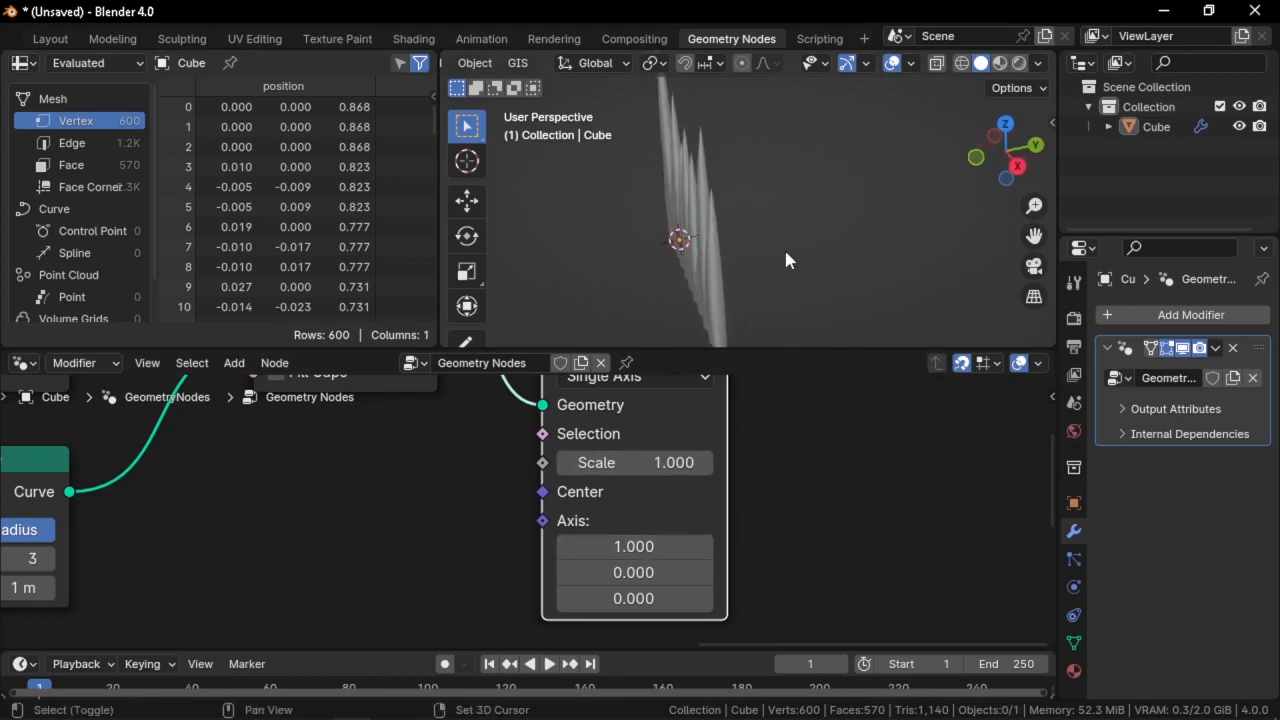
middle_click_drag(785, 249, 776, 256, "shift")
left_click_drag(690, 462, 638, 462)
middle_click_drag(688, 328, 856, 216)
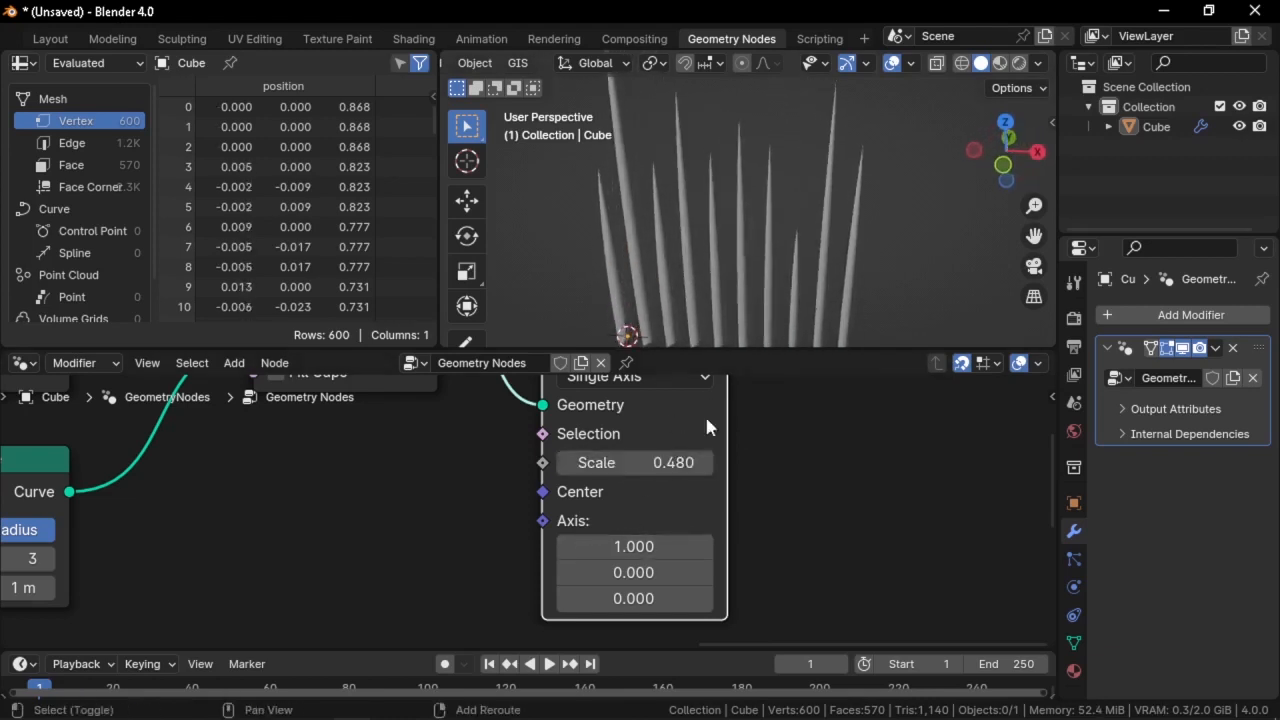
left_click_drag(690, 462, 650, 462)
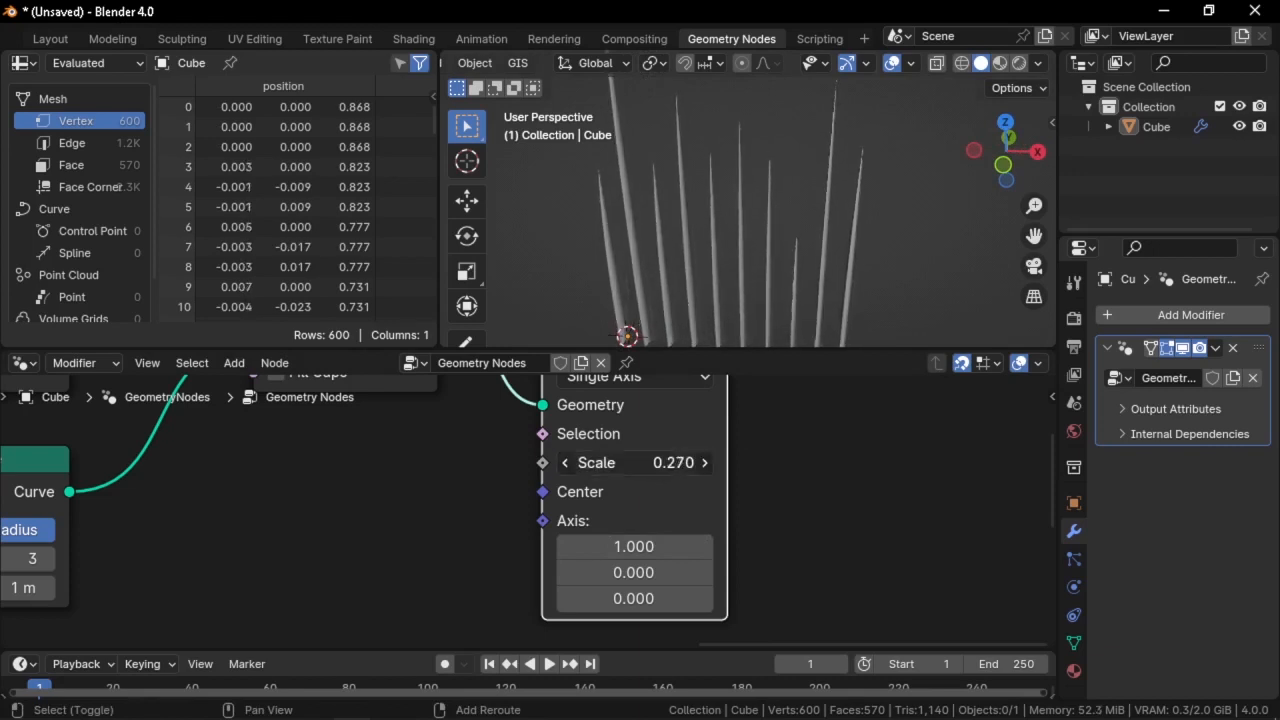
Set the Scale Elements axis to 0, 1, 0 and check the flattened strands from the side
left_click(633, 572)
type("1")
key("Return")
left_click(618, 546)
type("0")
key("Return")
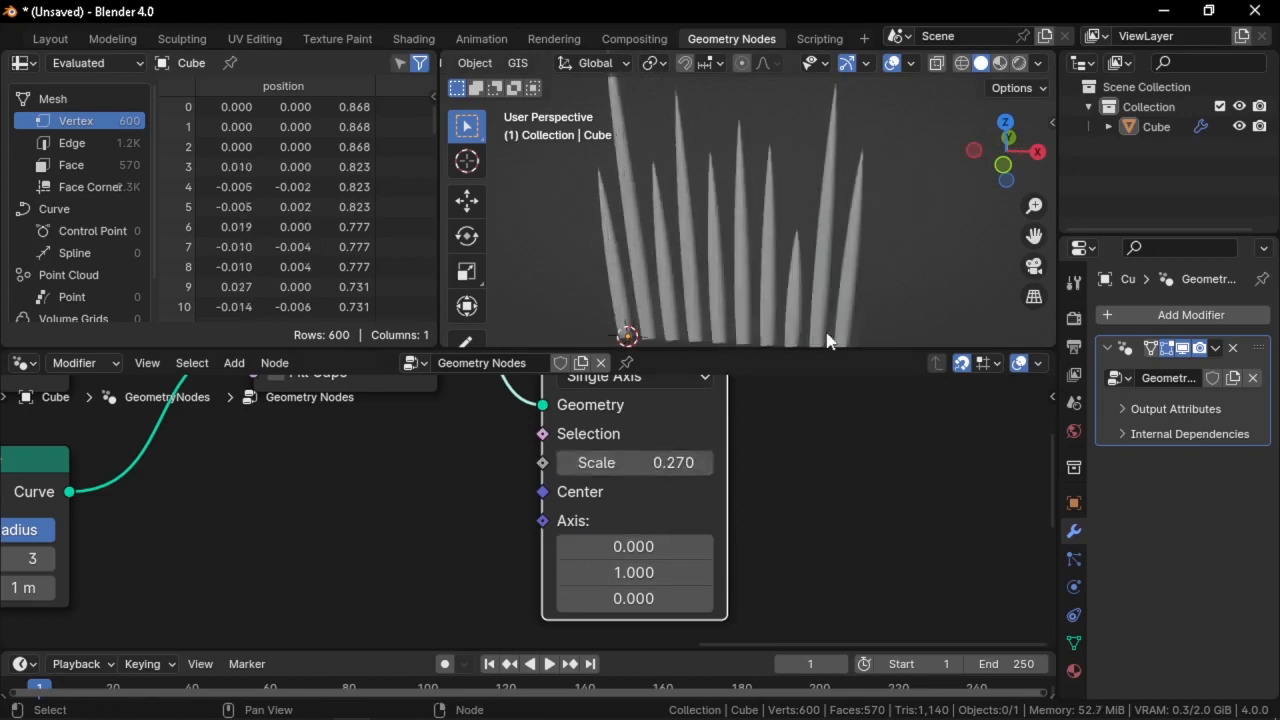
middle_click_drag(828, 341, 640, 300)
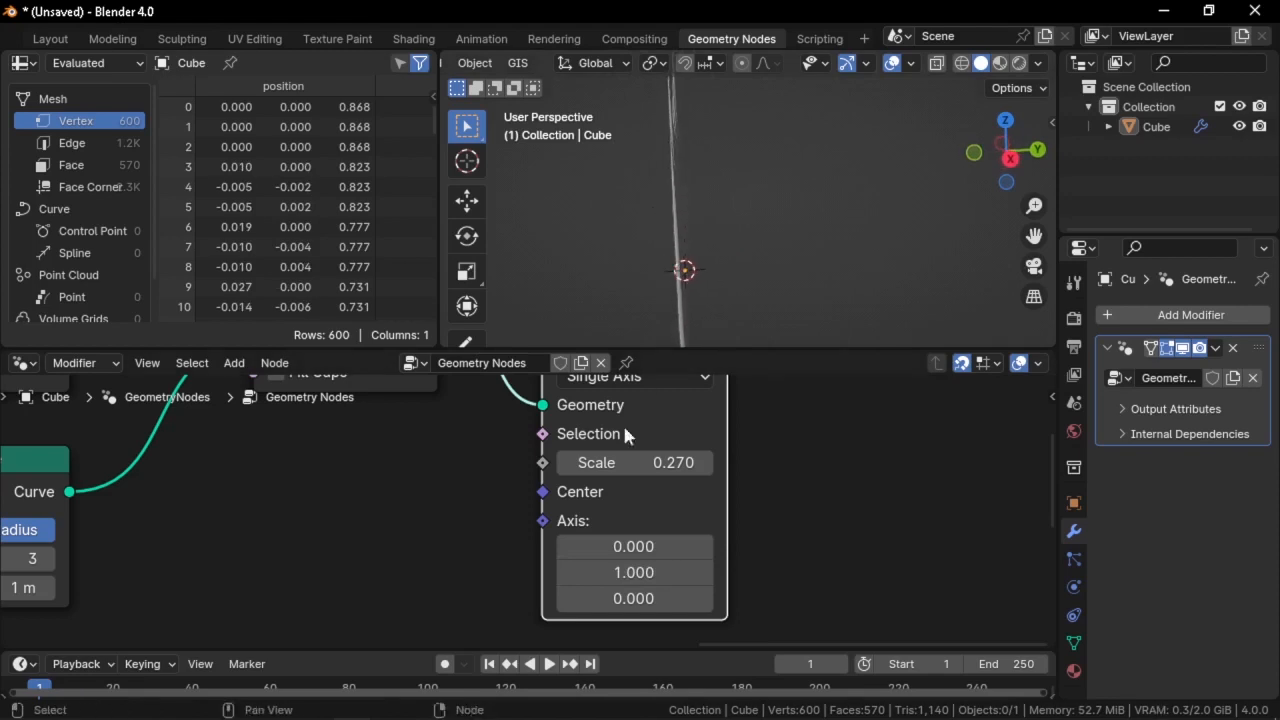
Move the Scale Elements node up close beside the Curve to Mesh node
scroll(625, 432, "down", 5)
middle_click_drag(629, 507, 652, 600)
scroll(706, 200, "down", 3)
middle_click_drag(706, 200, 716, 195)
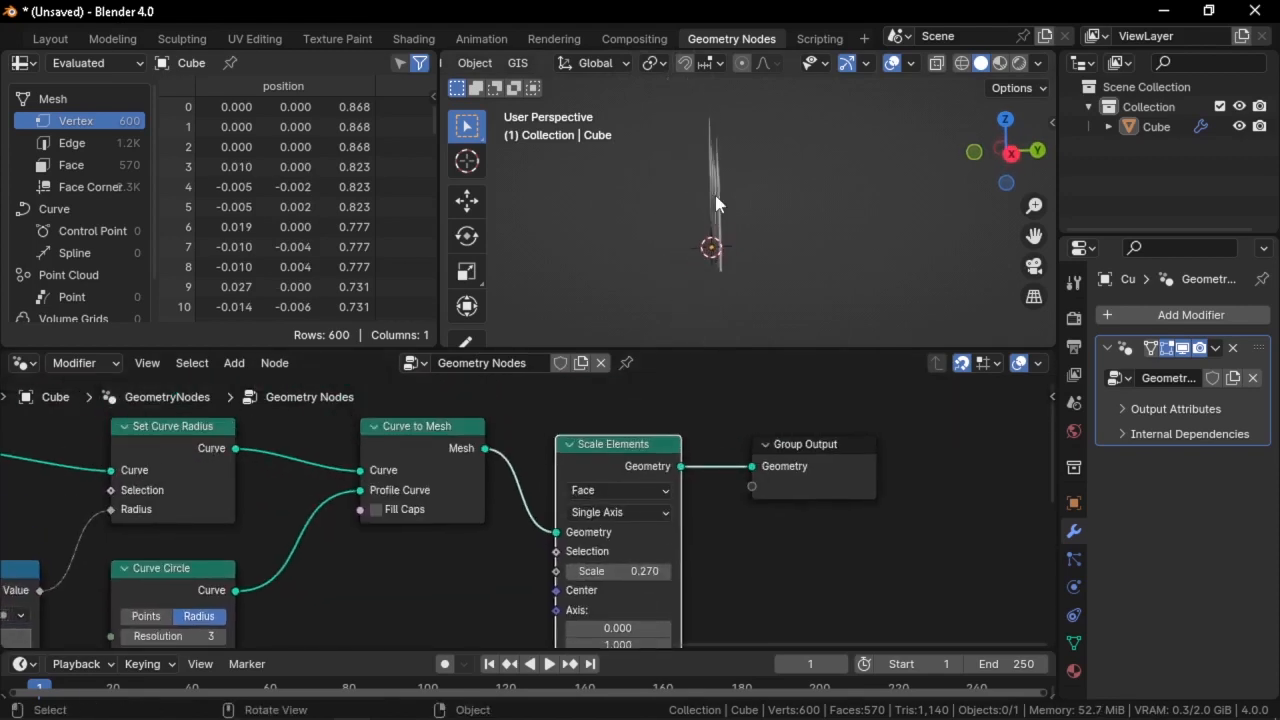
left_click_drag(608, 445, 553, 427)
scroll(567, 432, "down", 5)
middle_click_drag(530, 446, 762, 417)
middle_click_drag(441, 480, 592, 463)
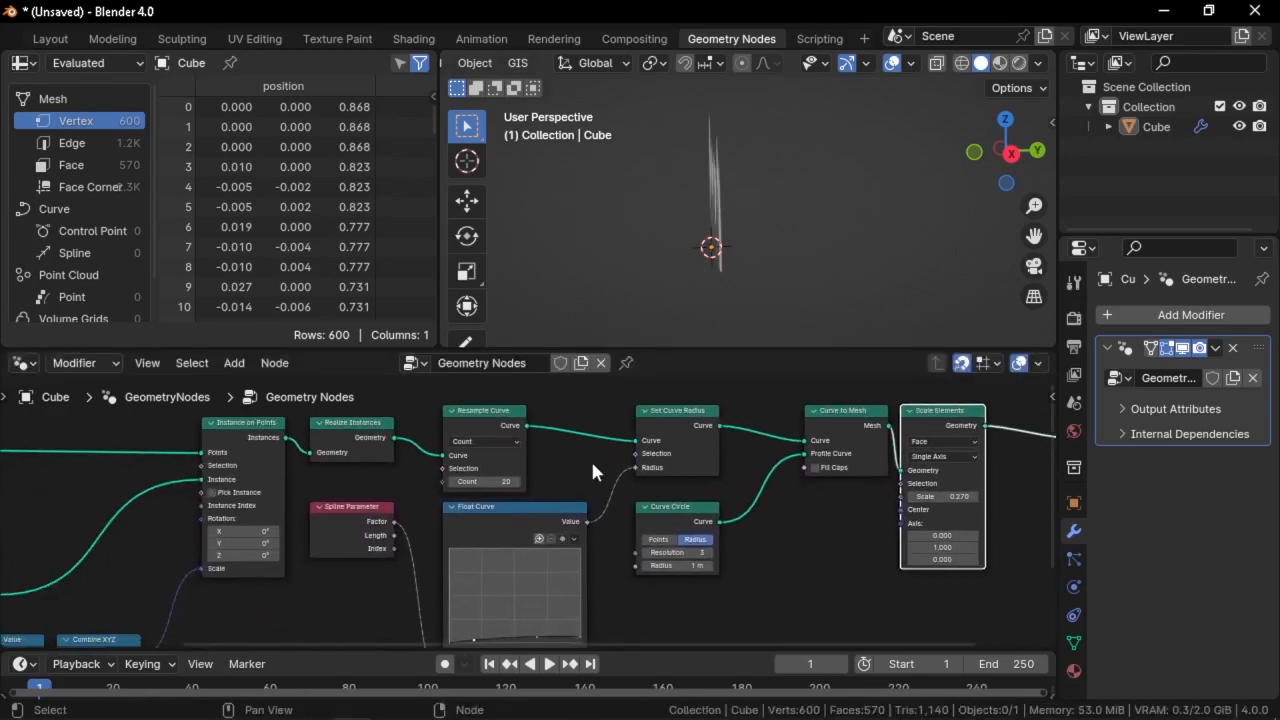
Add a Set Position node between Scale Elements and Group Output
scroll(698, 402, "down", 3)
middle_click_drag(1000, 414, 836, 452)
key("shift+a")
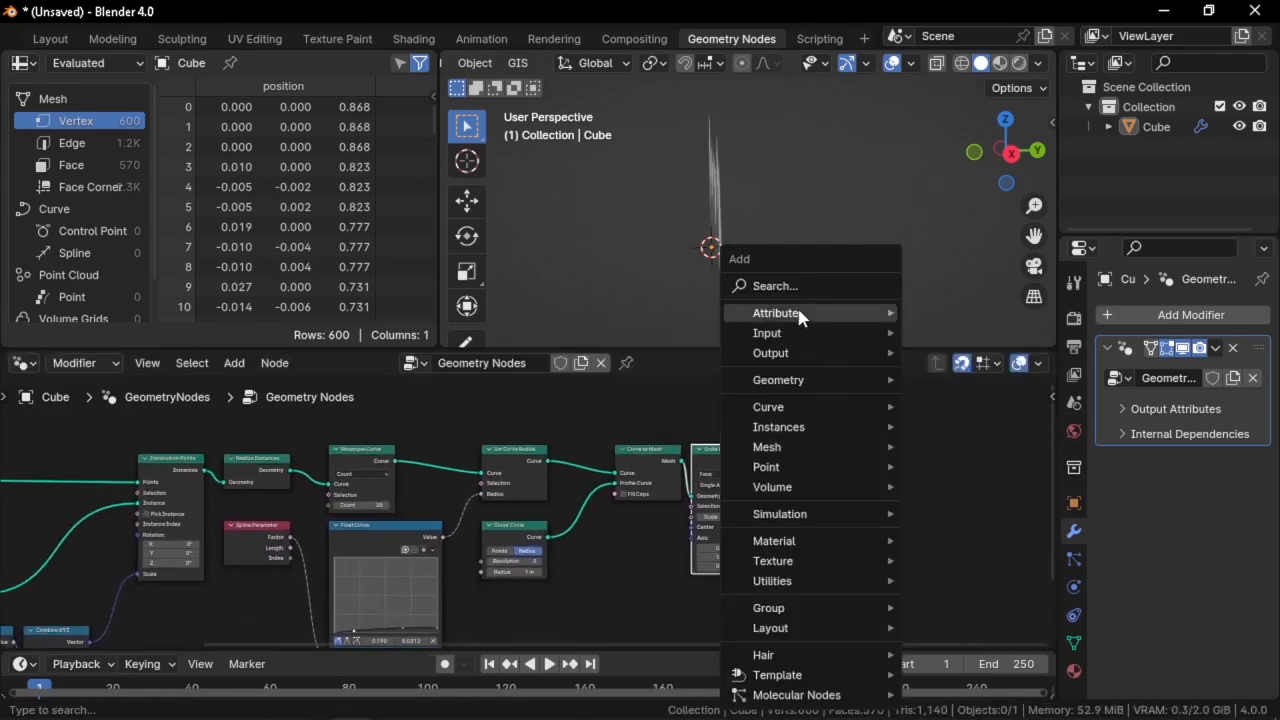
left_click(794, 282)
type("set pos")
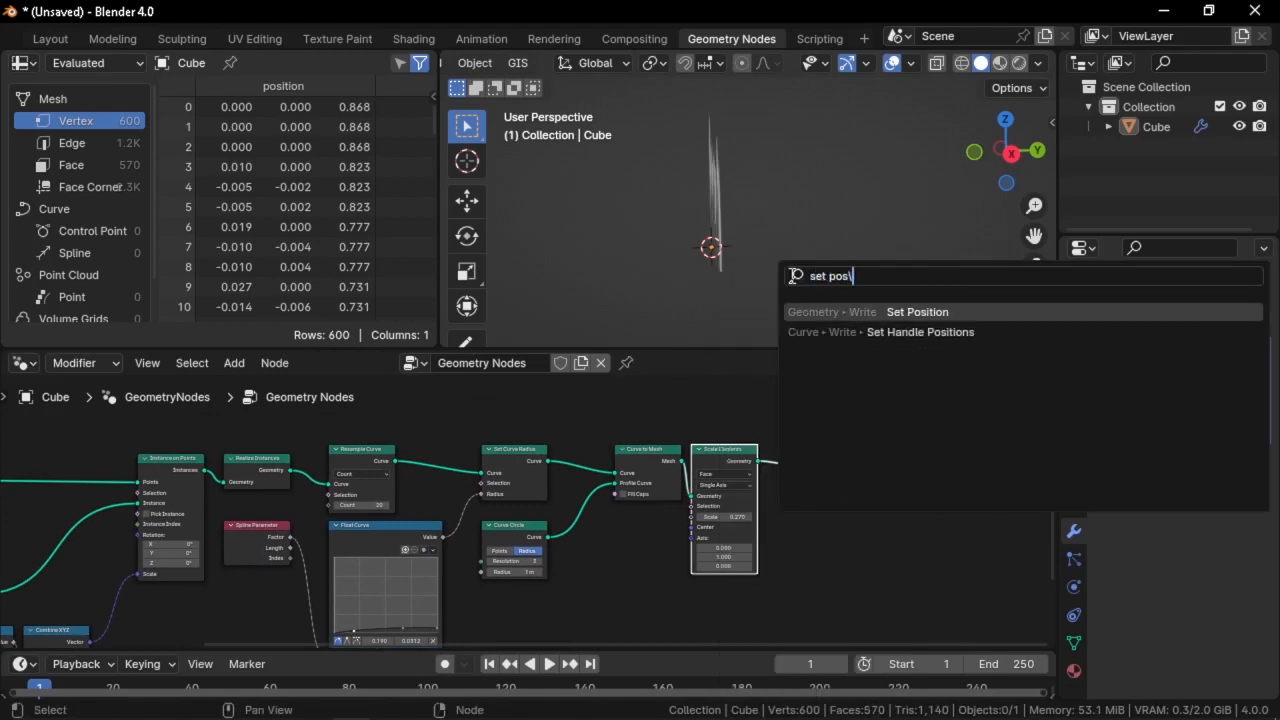
key("Return")
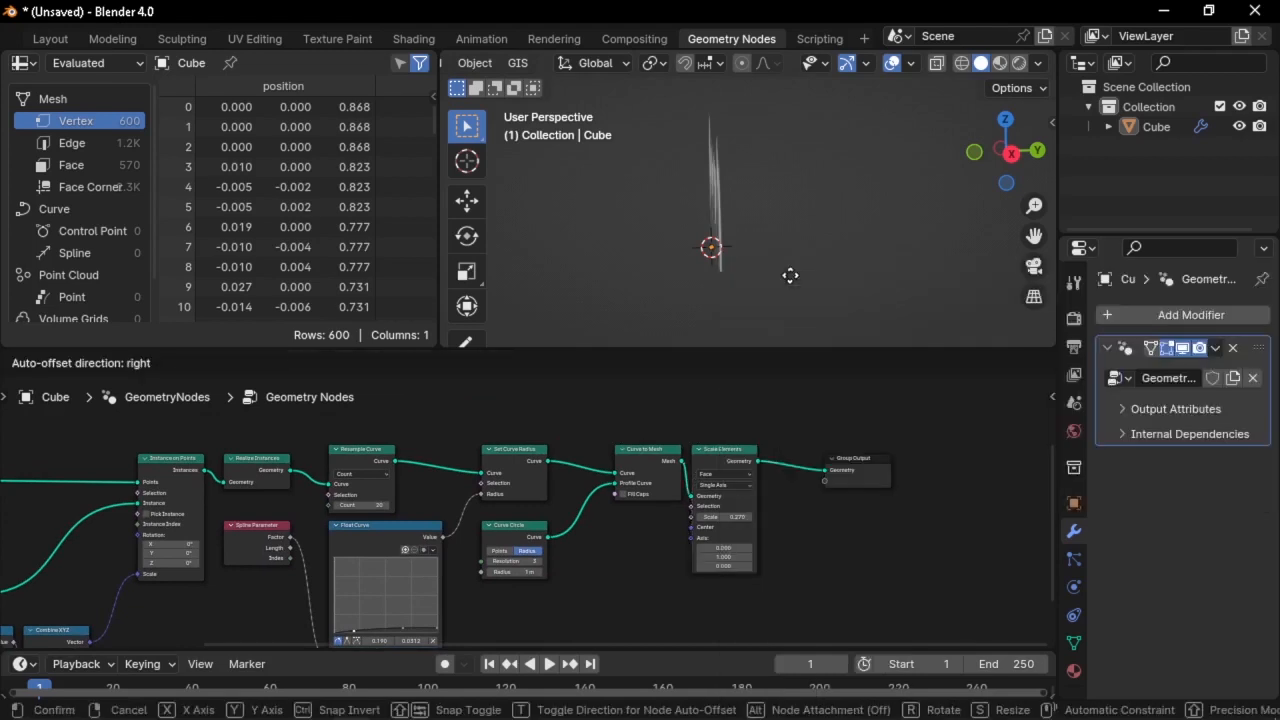
left_click(791, 449)
middle_click_drag(791, 449, 630, 440)
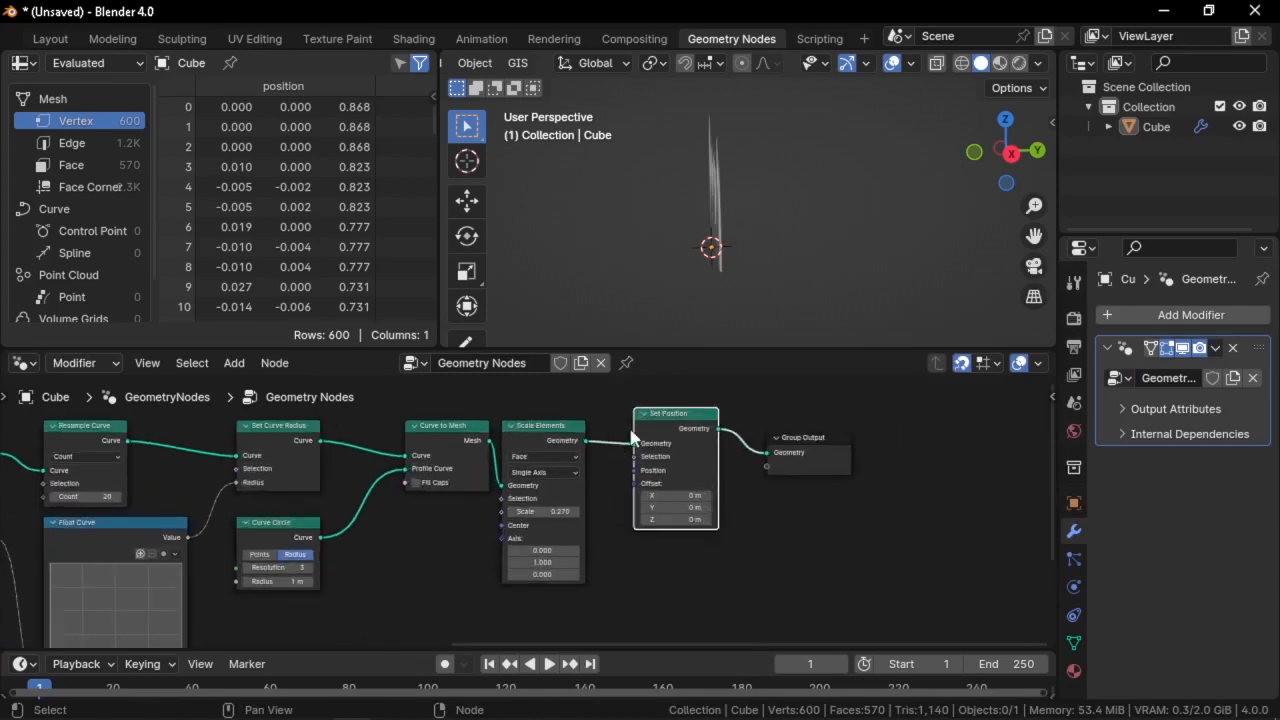
Move the Set Position and Group Output nodes together farther away from Scale Elements to free up space
left_click_drag(681, 380, 834, 485)
key("g")
left_click(858, 487)
scroll(728, 513, "up", 2)
middle_click_drag(728, 513, 791, 463)
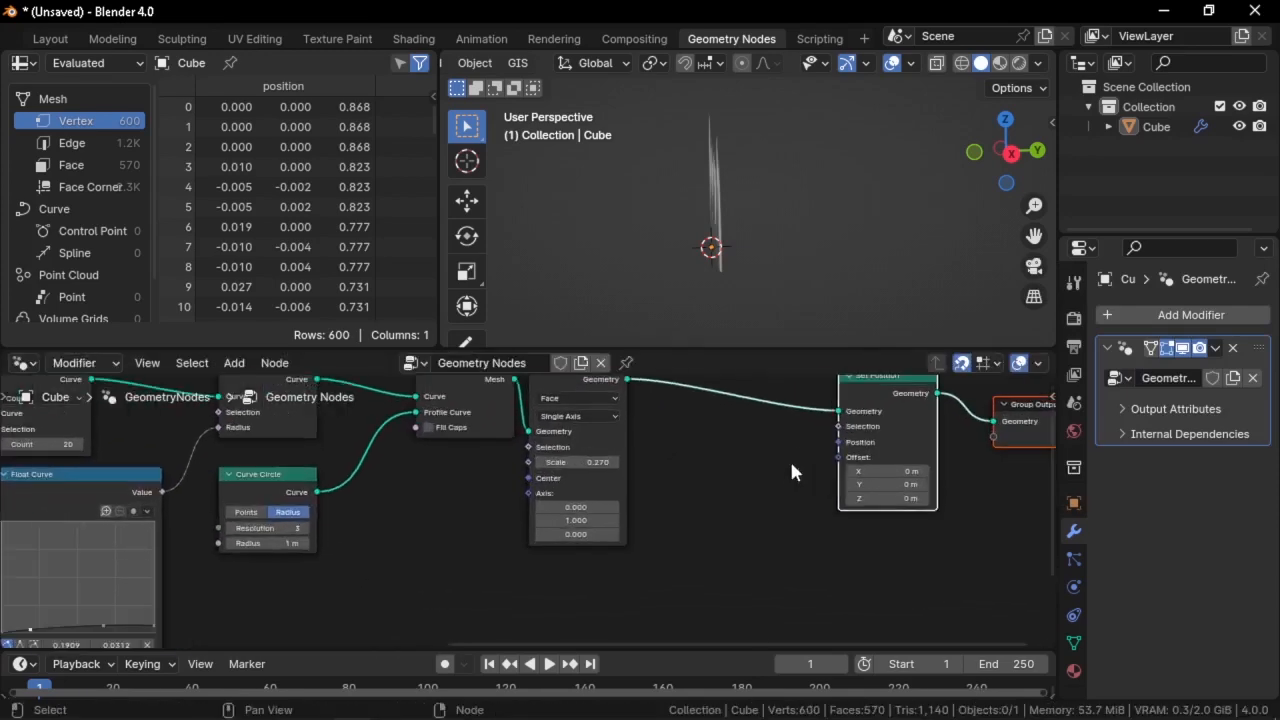
Add a Position node and connect it to the Position input of the Set Position node
left_click_drag(836, 443, 430, 474)
left_click(630, 570)
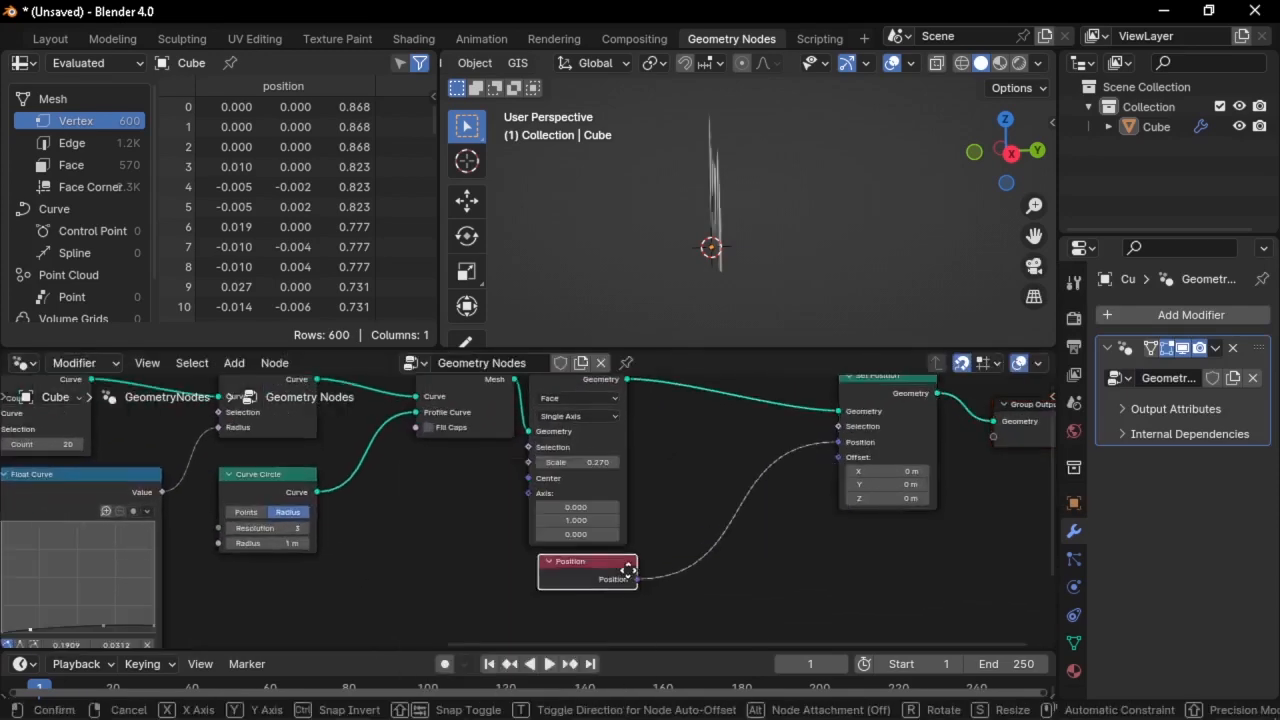
left_click(675, 555)
Insert a Vector Rotate node on the link between the Position and Set Position nodes
key("shift+a")
left_click(703, 285)
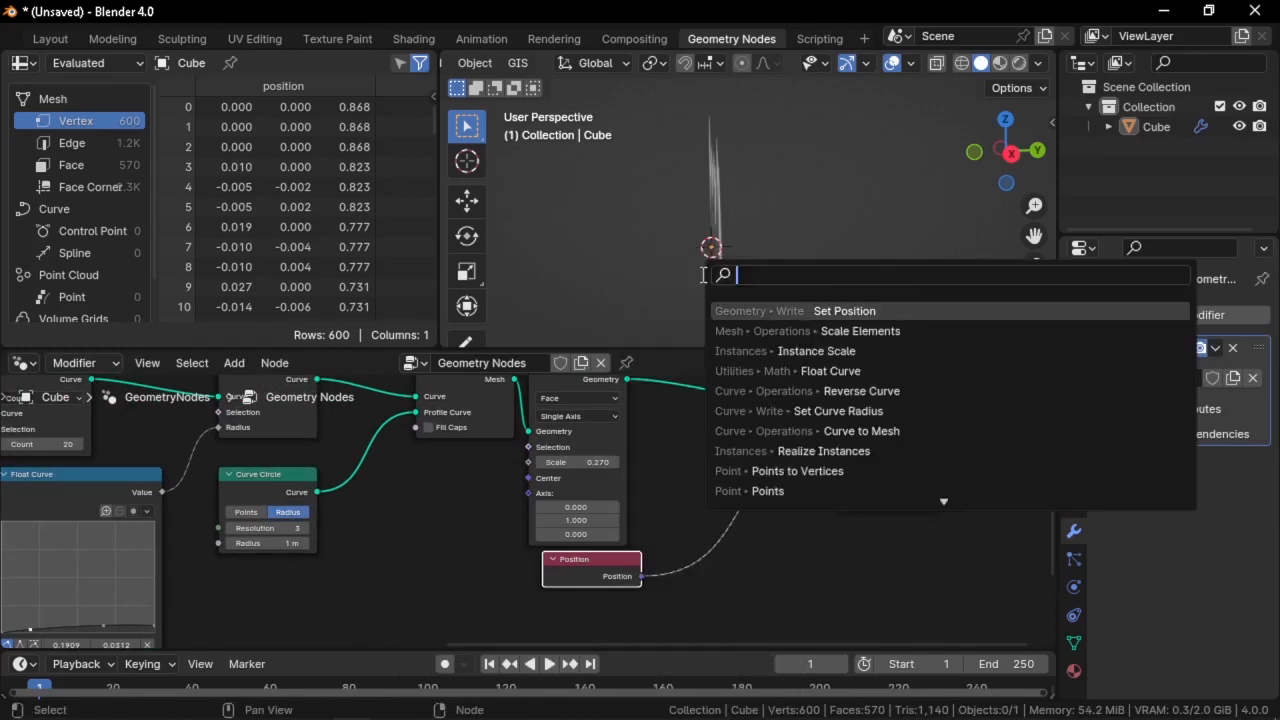
type("vector rot")
key("Return")
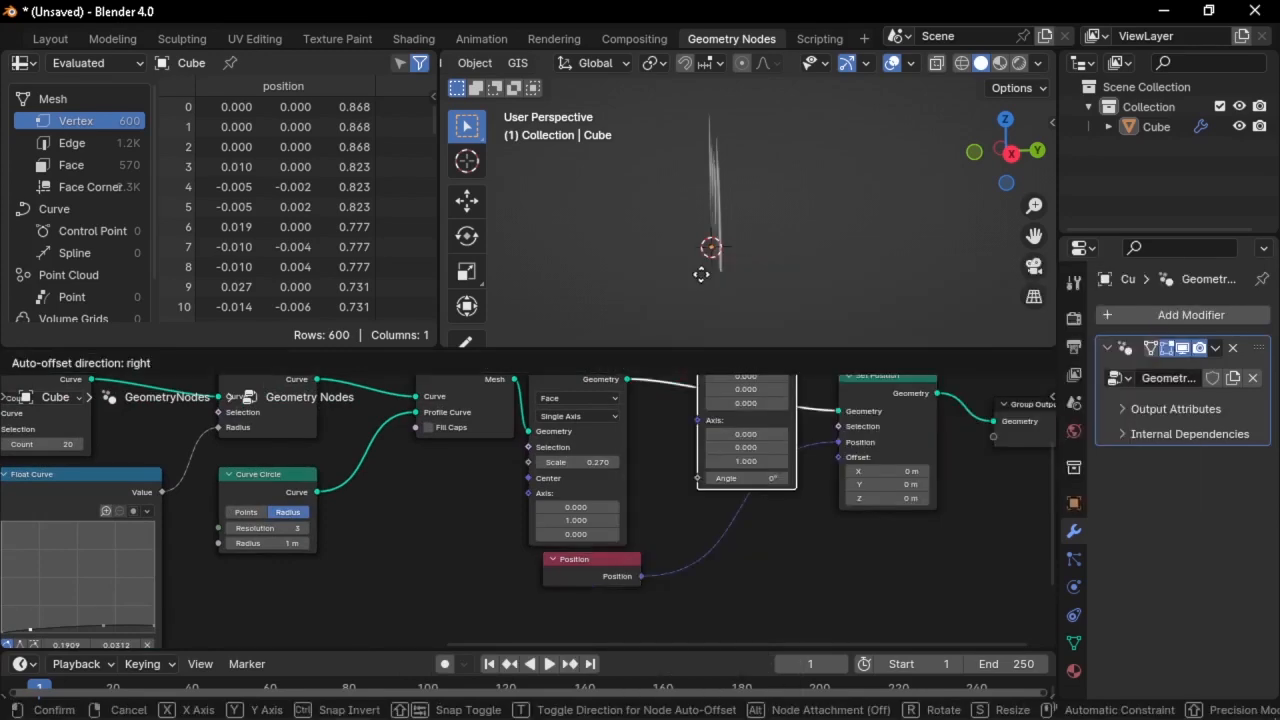
left_click(712, 490)
scroll(698, 440, "up", 3)
middle_click_drag(746, 574, 641, 457)
scroll(711, 511, "up", 1)
middle_click_drag(711, 510, 667, 473)
scroll(718, 266, "up", 2)
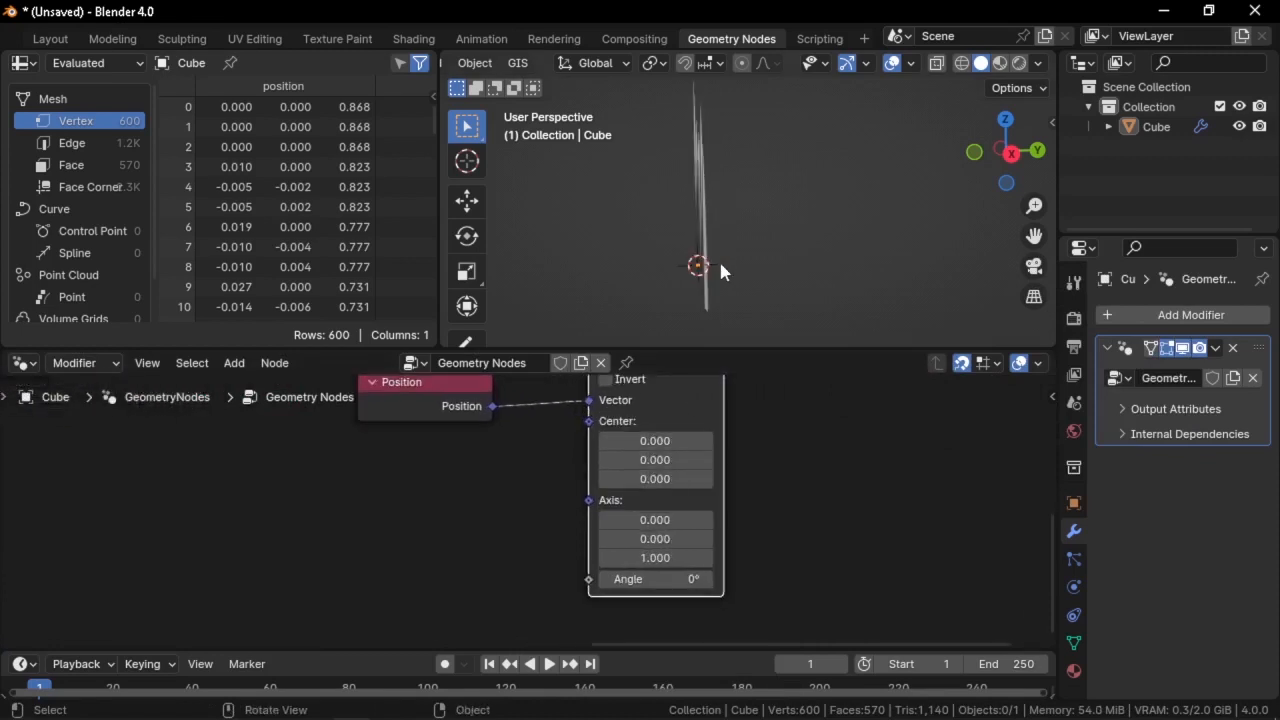
Try a Vector Rotate angle of 6.8° about the Z axis, check the strands, and undo the rotation
middle_click_drag(720, 266, 761, 270)
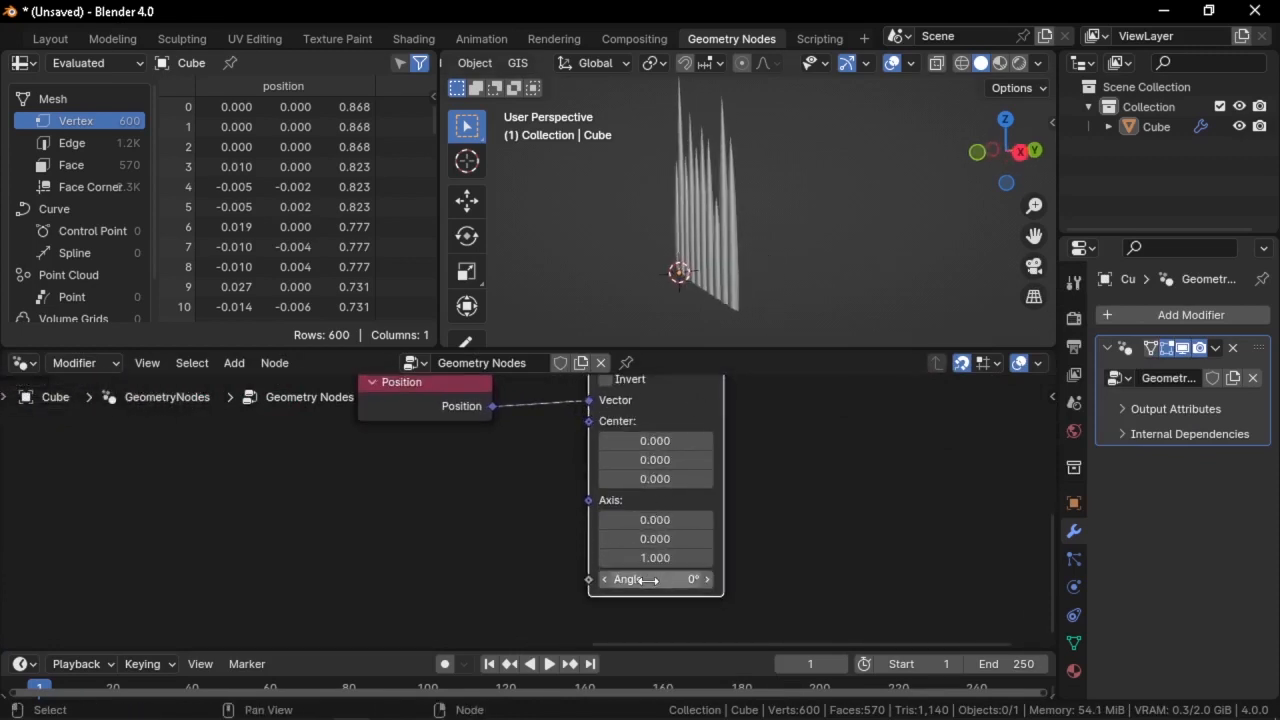
mouse_move(660, 579)
left_mouse_down()
mouse_move(690, 579)
mouse_move(522, 579)
mouse_move(675, 579)
left_mouse_up()
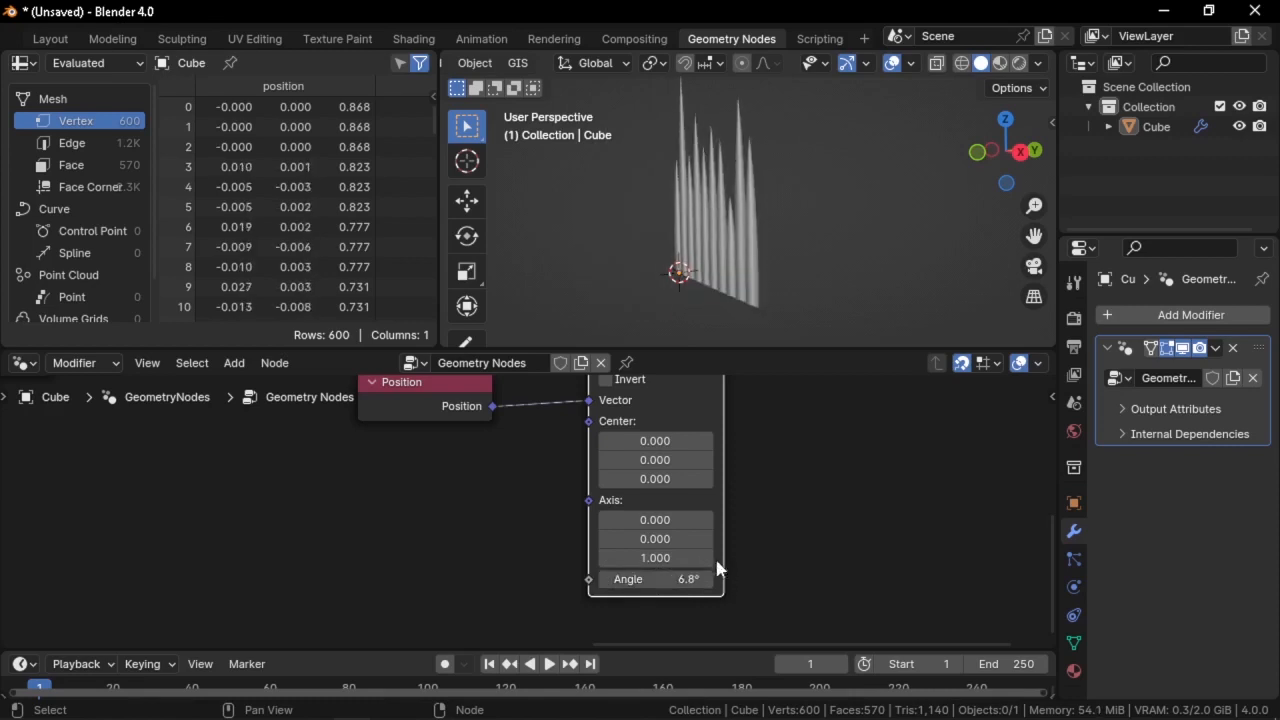
middle_click_drag(690, 275, 637, 286)
key("ctrl+z")
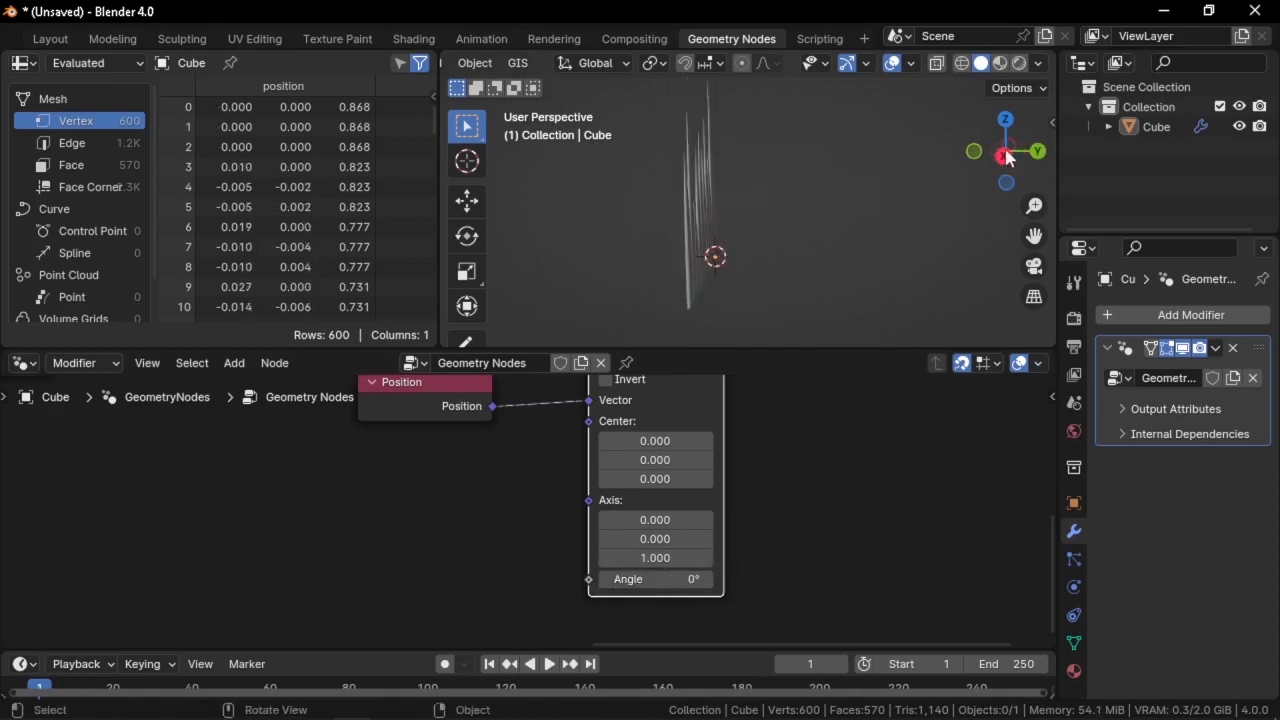
Set the Vector Rotate axis to 1, 0, 0, then test the angle and undo the angle change
left_click(665, 517)
type("1")
key("Return")
left_click(690, 558)
type("0")
key("Return")
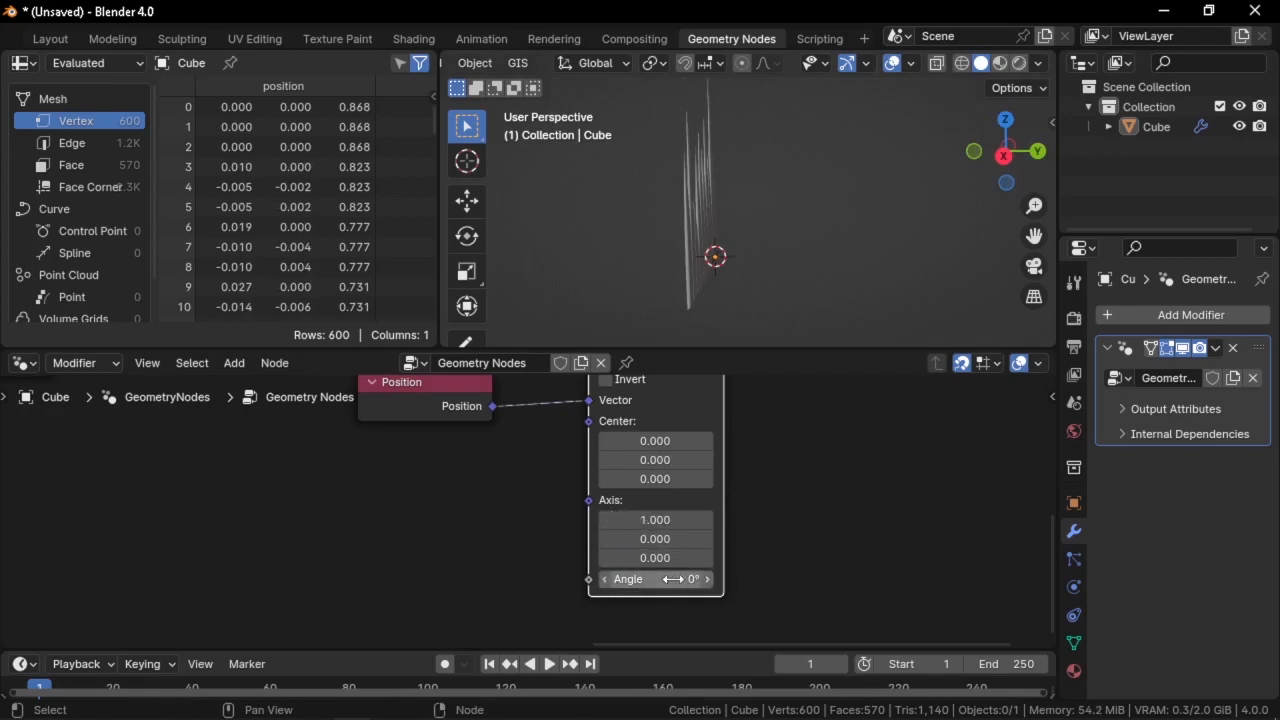
mouse_move(673, 579)
left_mouse_down()
mouse_move(630, 579)
mouse_move(663, 579)
left_mouse_up()
key("ctrl+z")
Review the node chain from Instance on Points through Curve to Mesh to Vector Rotate
scroll(492, 529, "down", 4)
middle_click_drag(290, 500, 900, 634)
scroll(656, 582, "down", 3)
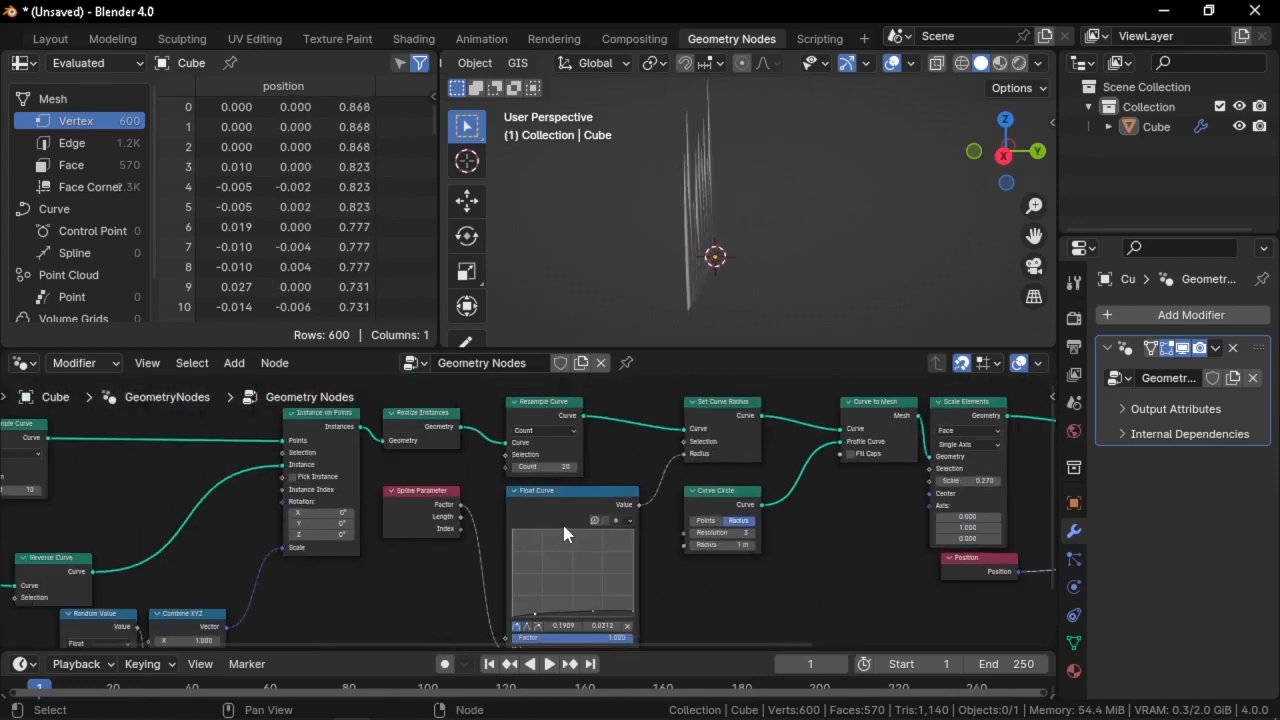
middle_click_drag(562, 521, 486, 500)
scroll(504, 474, "up", 2)
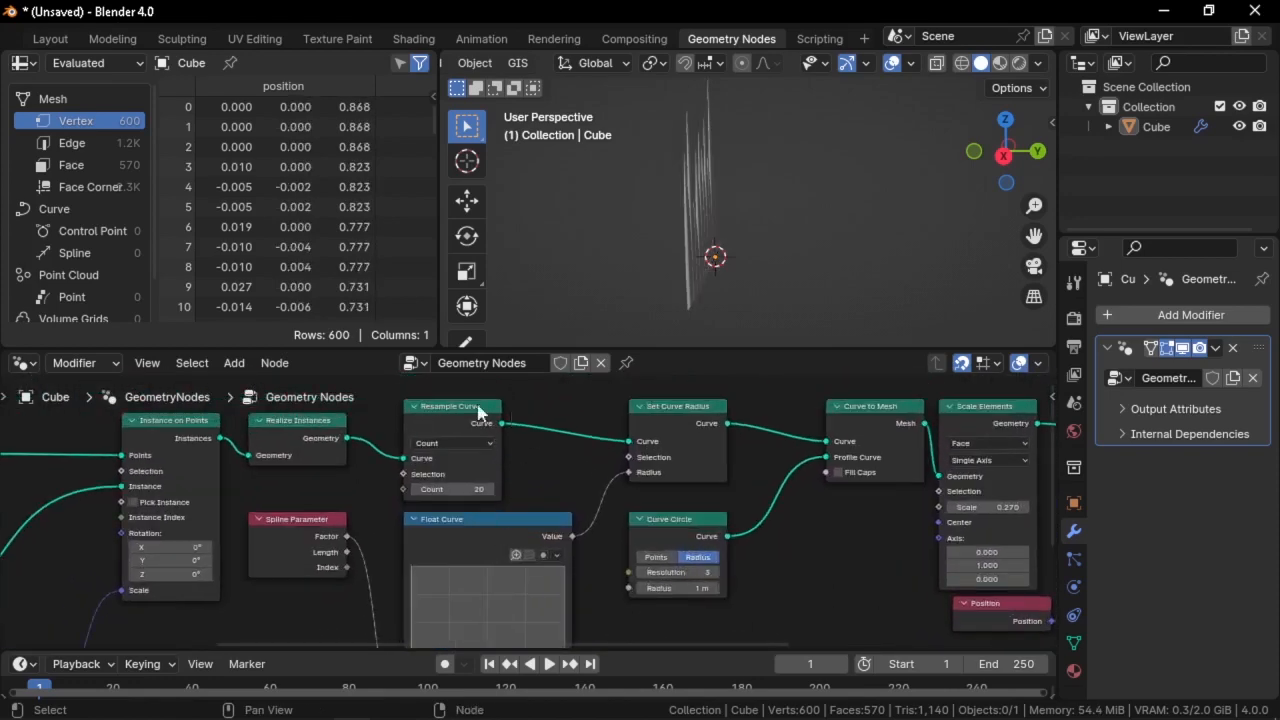
scroll(672, 472, "down", 1)
middle_click_drag(700, 472, 378, 414)
middle_click_drag(623, 500, 572, 444)
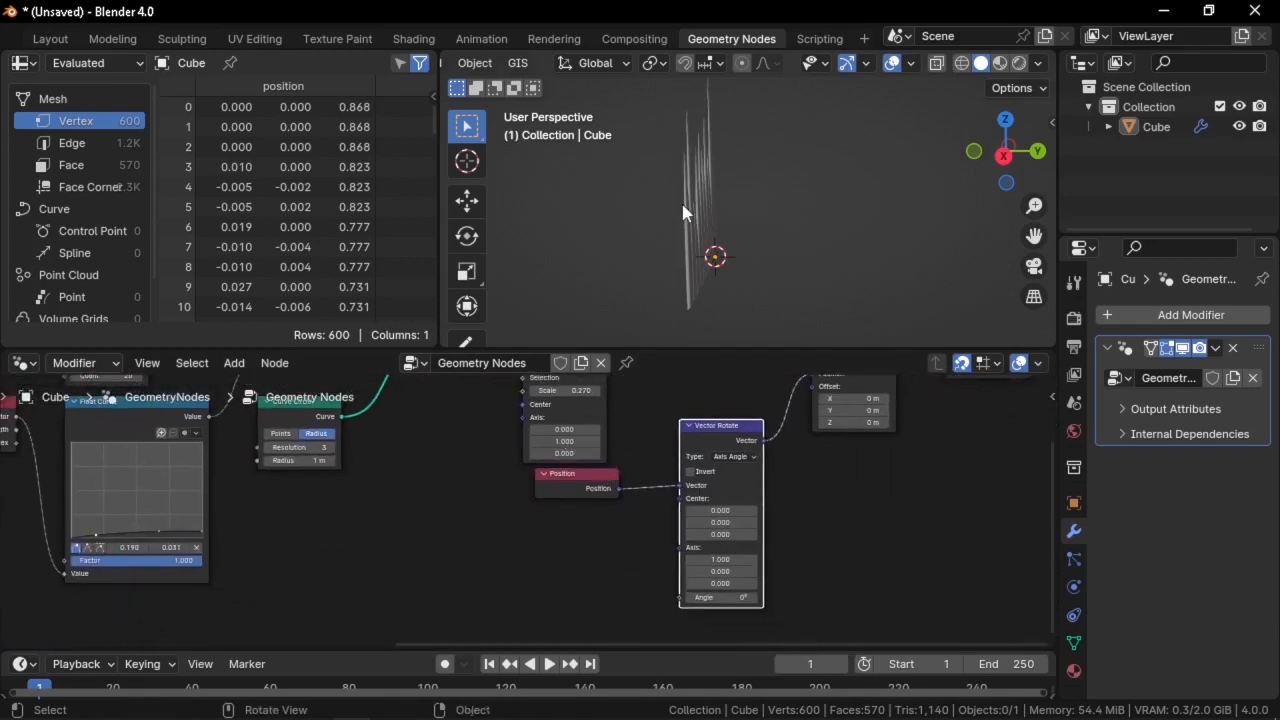
middle_click_drag(416, 469, 586, 583)
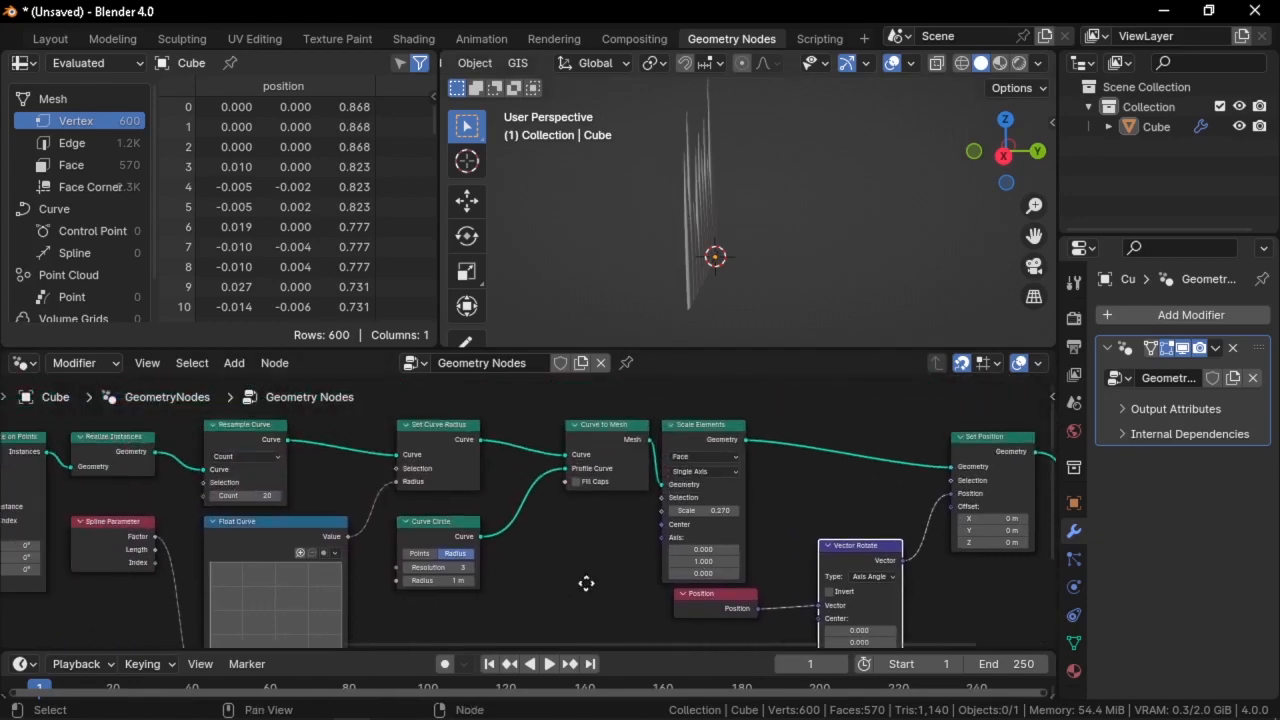
middle_click_drag(456, 522, 667, 540)
scroll(660, 539, "up", 1)
middle_click_drag(618, 534, 658, 503)
Move the Float Curve node slightly farther below the Resample Curve node
left_click_drag(530, 548, 531, 598)
scroll(512, 515, "up", 3)
scroll(460, 417, "down", 1)
middle_click_drag(508, 430, 290, 429)
scroll(417, 446, "down", 1)
scroll(418, 442, "down", 1)
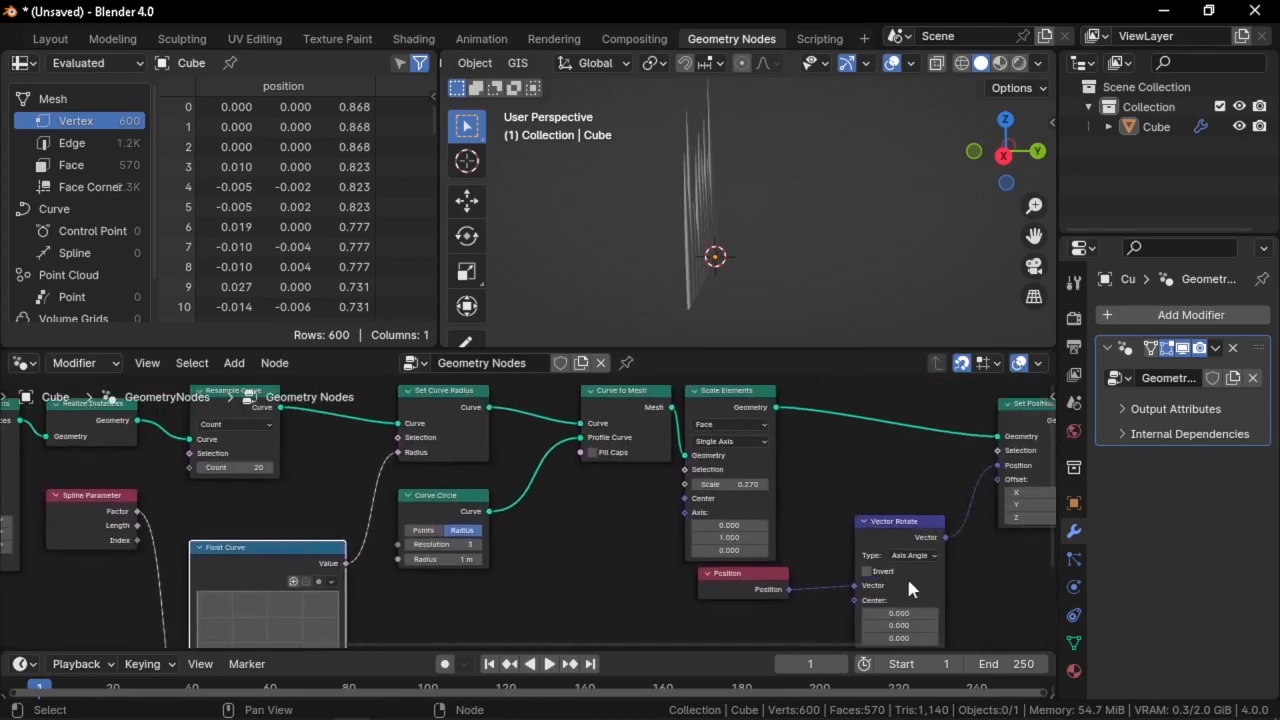
Try to drive the Vector Rotate angle directly with the Spline Parameter's Factor output, and remove the link
middle_click_drag(642, 525, 677, 546)
middle_click_drag(838, 432, 665, 411)
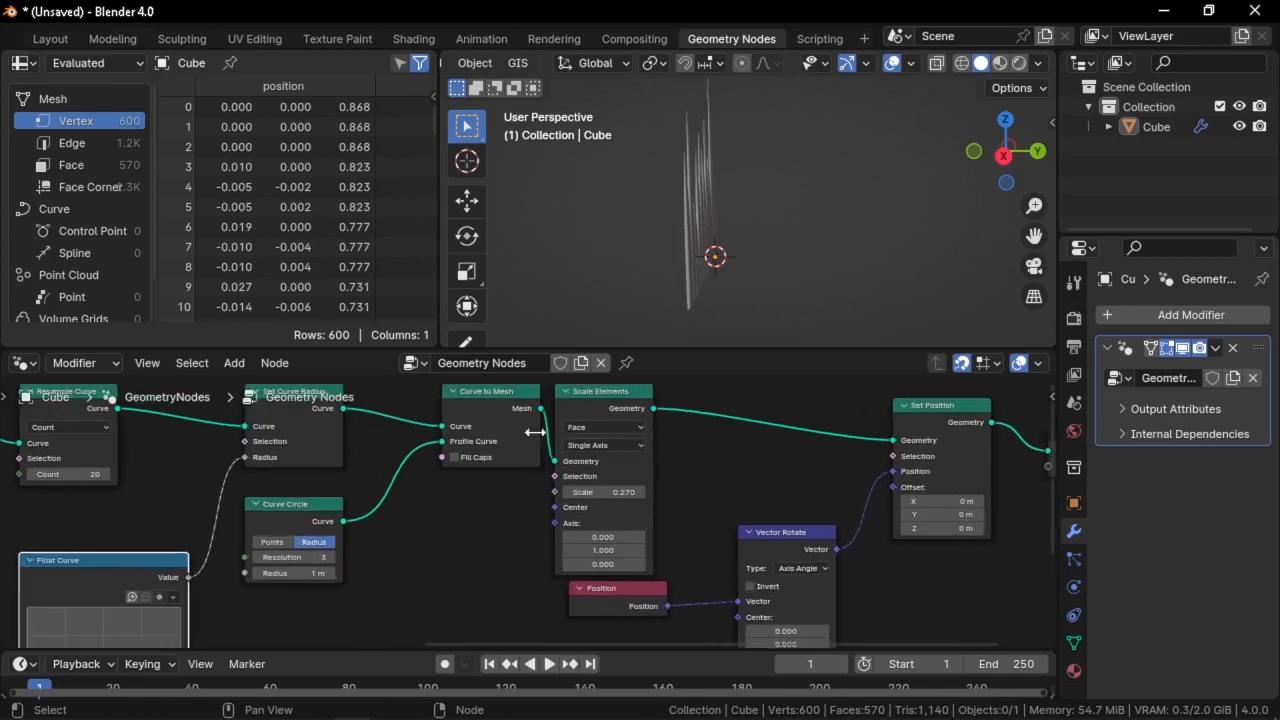
middle_click_drag(535, 432, 684, 492)
left_click_drag(127, 571, 910, 523)
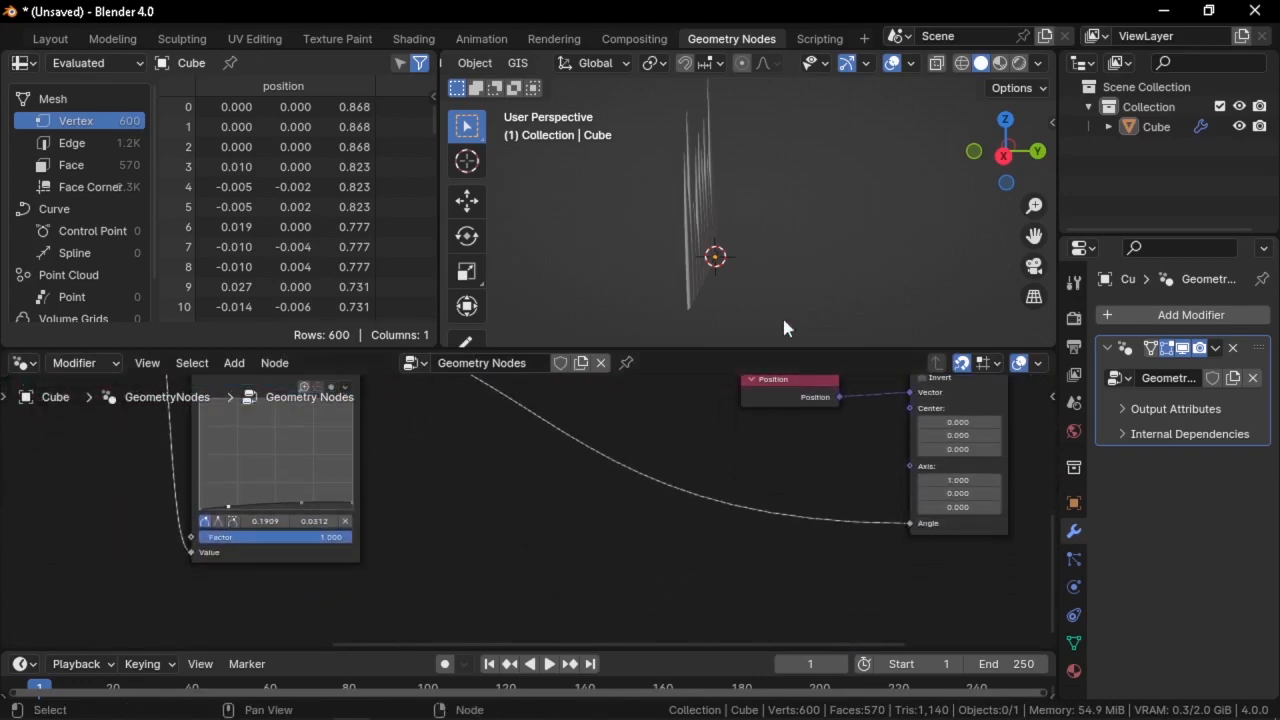
middle_click_drag(600, 447, 671, 619)
scroll(671, 619, "up", 1)
middle_click_drag(512, 541, 537, 540)
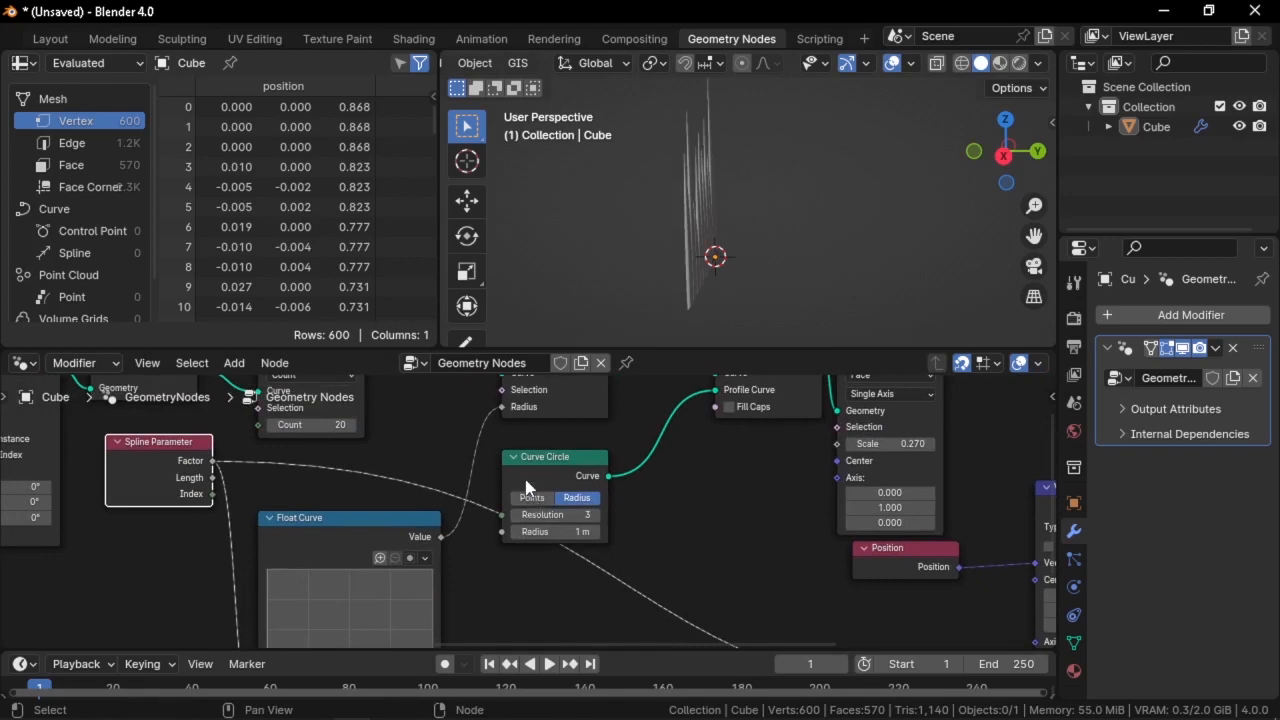
middle_click_drag(327, 452, 500, 548)
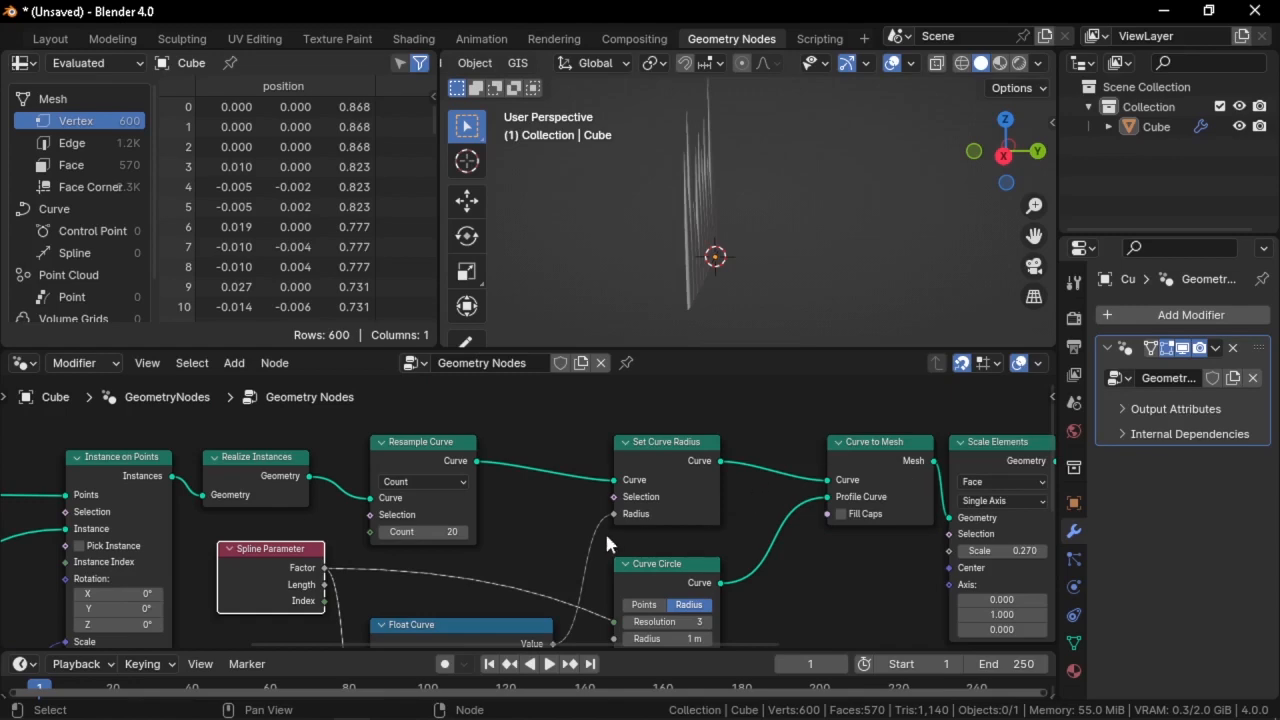
middle_click_drag(516, 542, 666, 499)
scroll(666, 499, "up", 1)
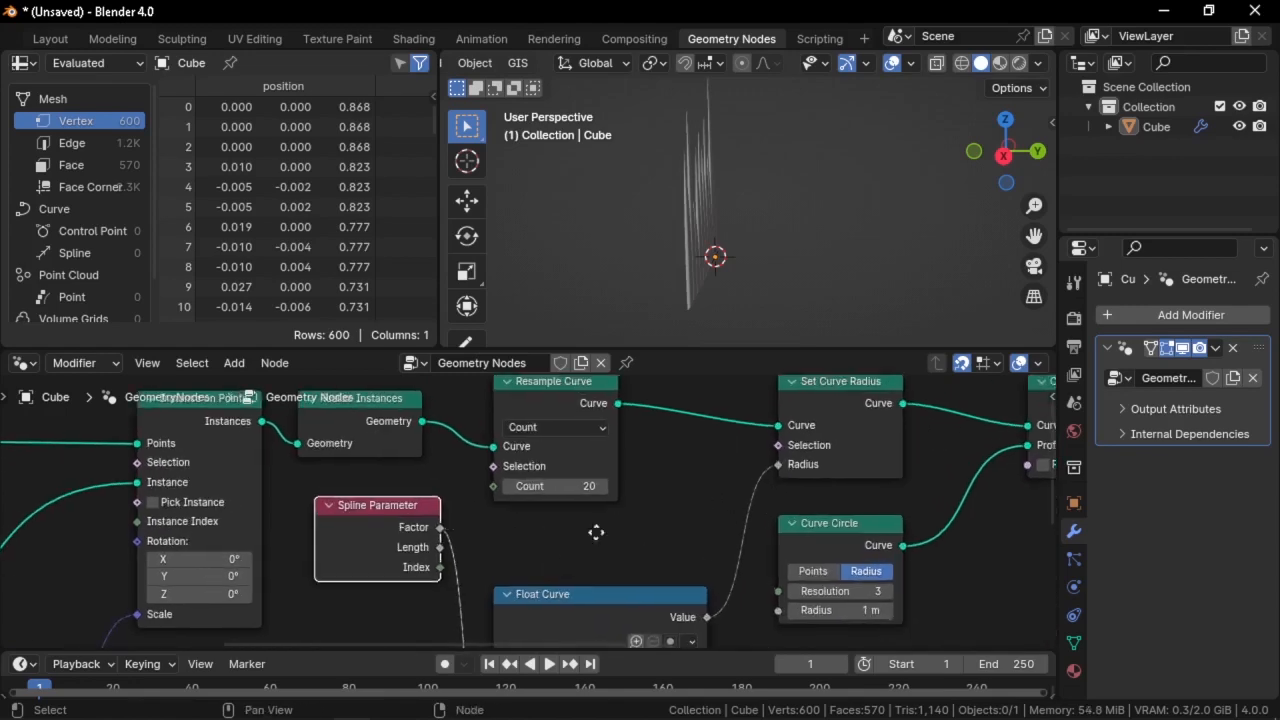
Insert a Capture Attribute node between Resample Curve and Set Curve Radius
middle_click_drag(594, 531, 556, 557)
key("shift+a")
left_click(599, 287)
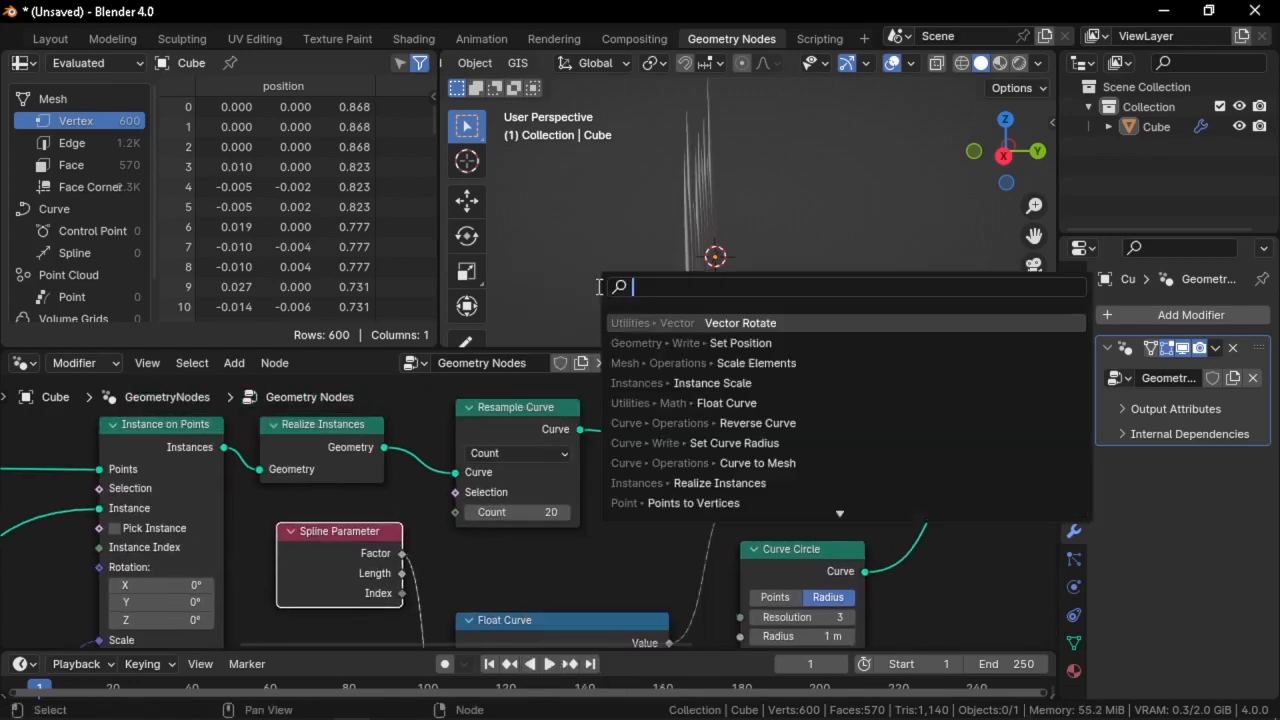
type("capture")
key("Return")
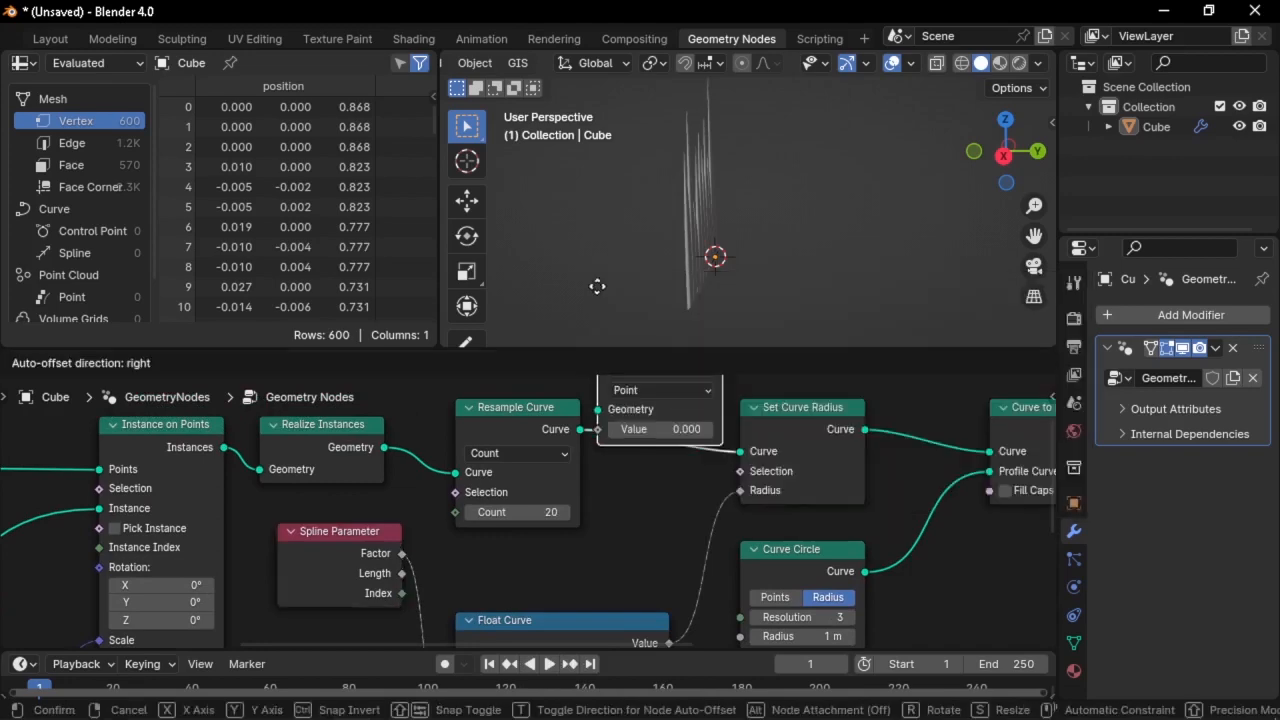
left_click(682, 433)
middle_click_drag(682, 433, 497, 388)
scroll(497, 388, "up", 2)
middle_click_drag(577, 422, 576, 454)
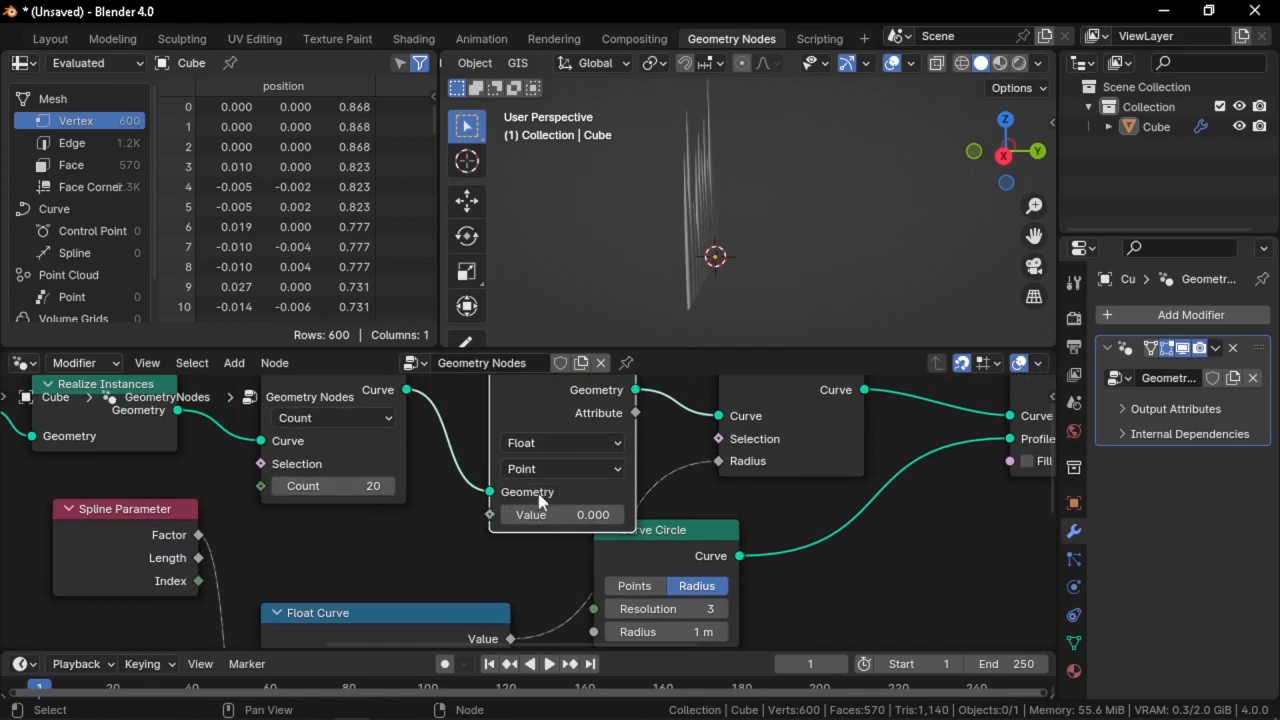
Connect the Spline Parameter's Factor to Capture Attribute's Value, and its Attribute output to the Vector Rotate Angle
left_click_drag(197, 535, 375, 593)
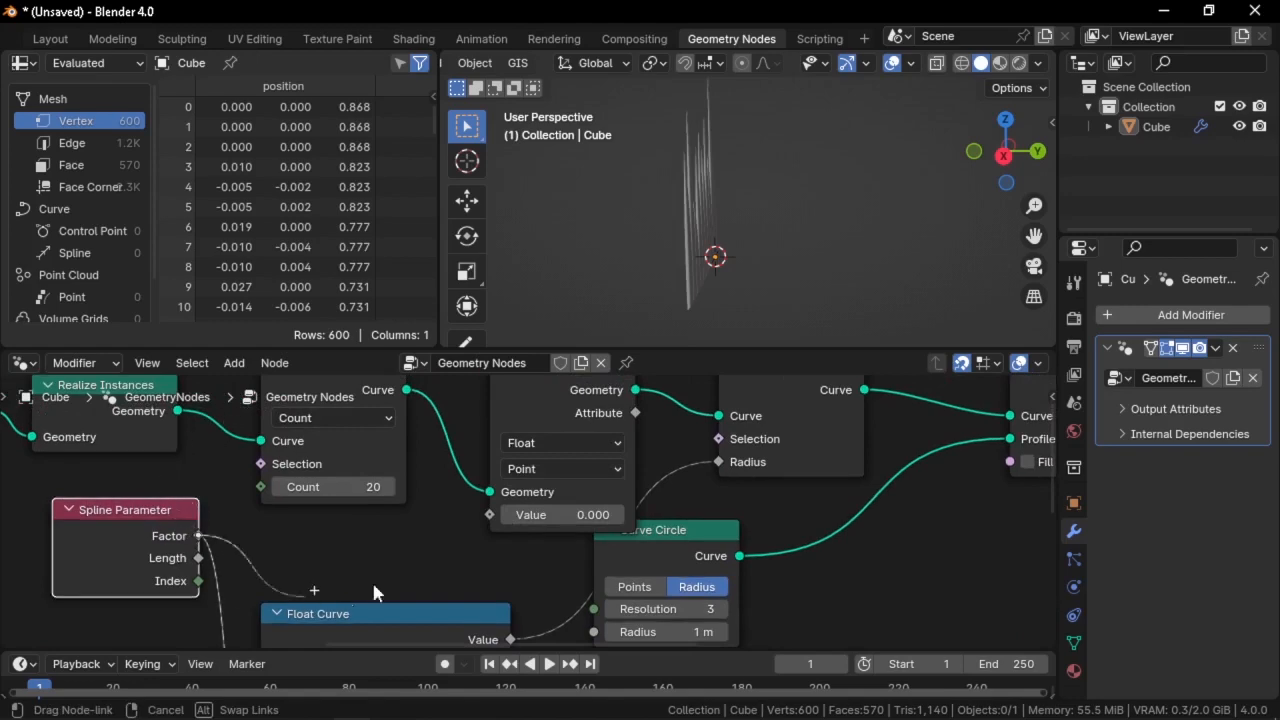
left_click_drag(476, 510, 489, 514)
scroll(358, 488, "down", 3)
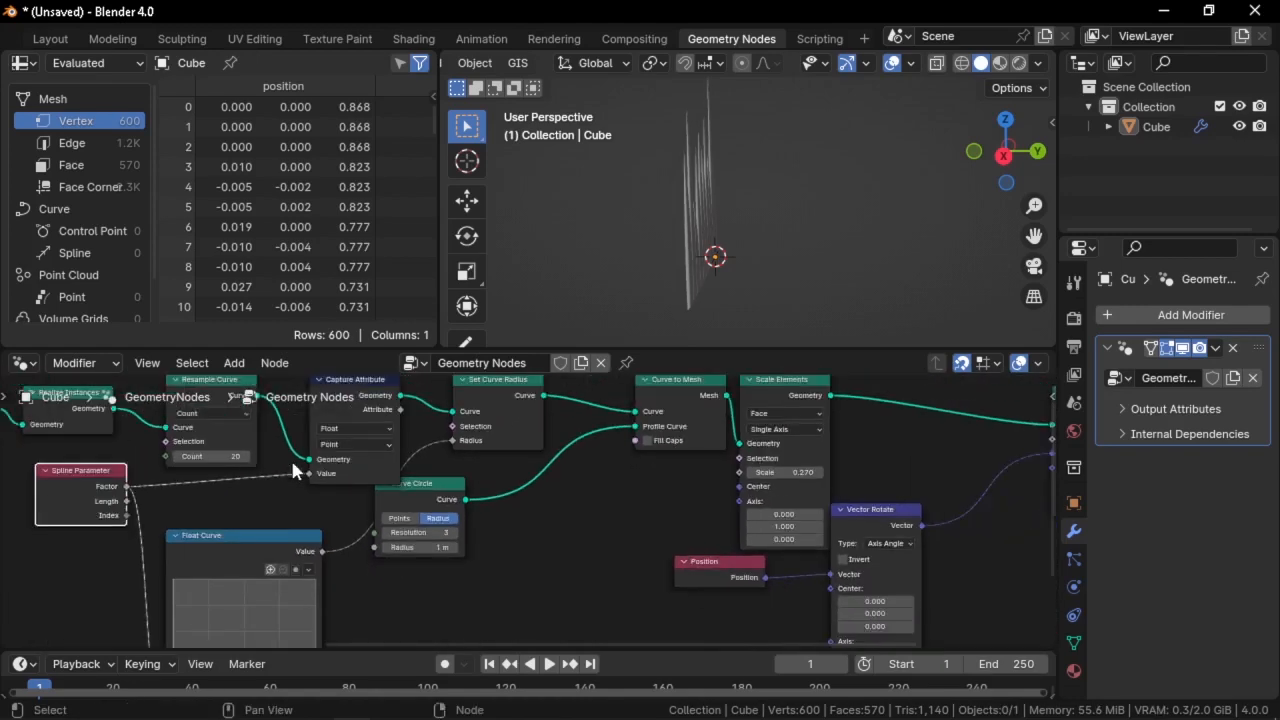
left_click_drag(380, 428, 807, 539)
middle_click_drag(678, 227, 732, 183)
middle_click_drag(758, 237, 738, 283, "shift")
Insert a Math node set to Add on the link between Capture Attribute and the Vector Rotate Angle
middle_click_drag(700, 493, 663, 519)
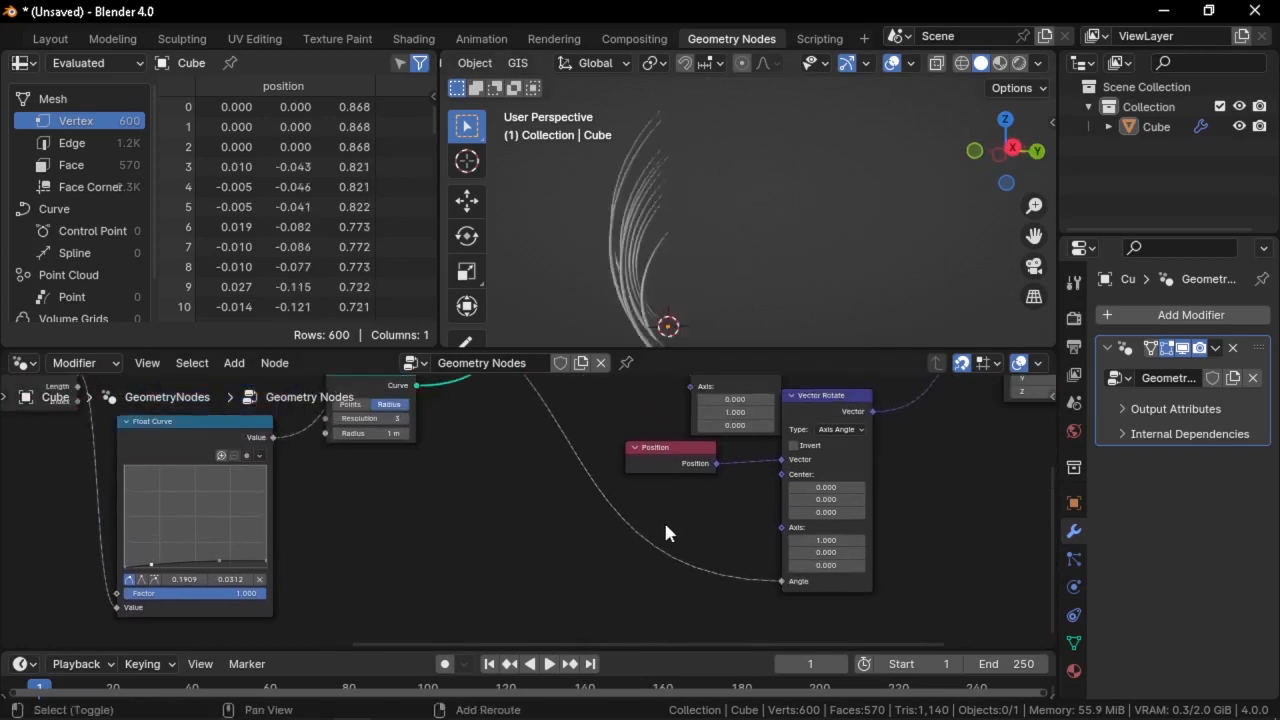
key("shift+a")
left_click(603, 287)
type("math")
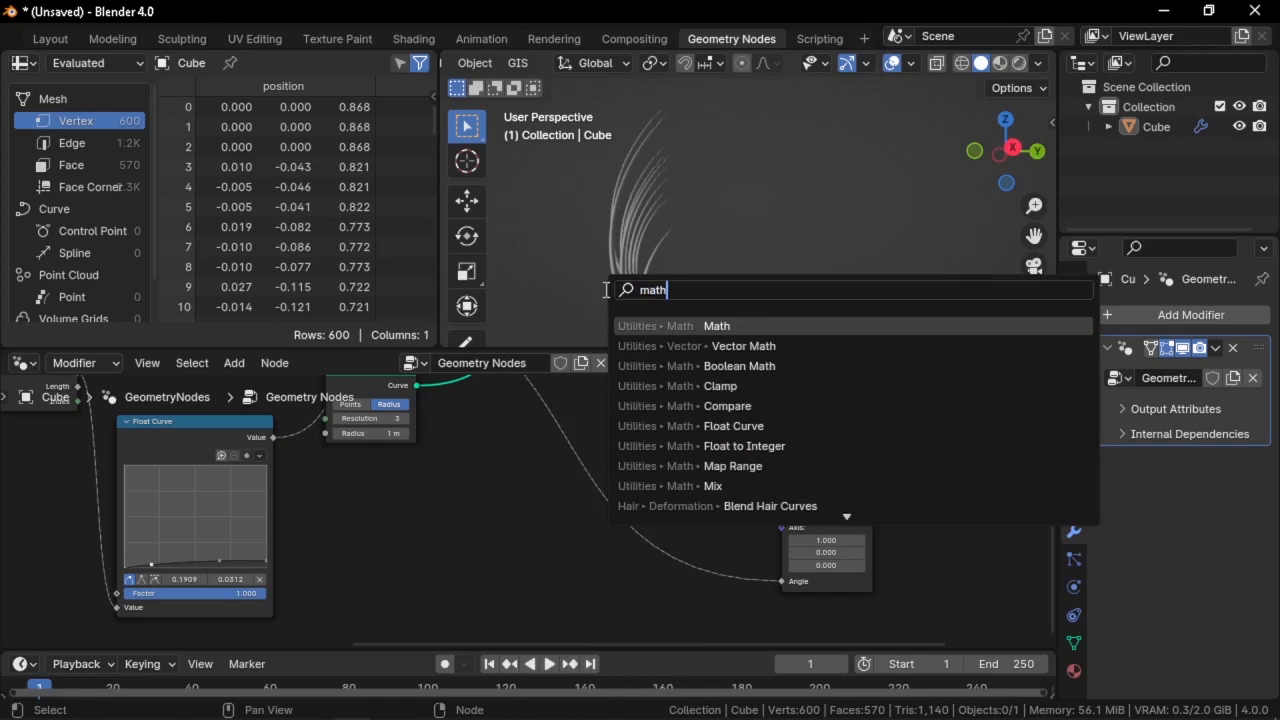
key("Return")
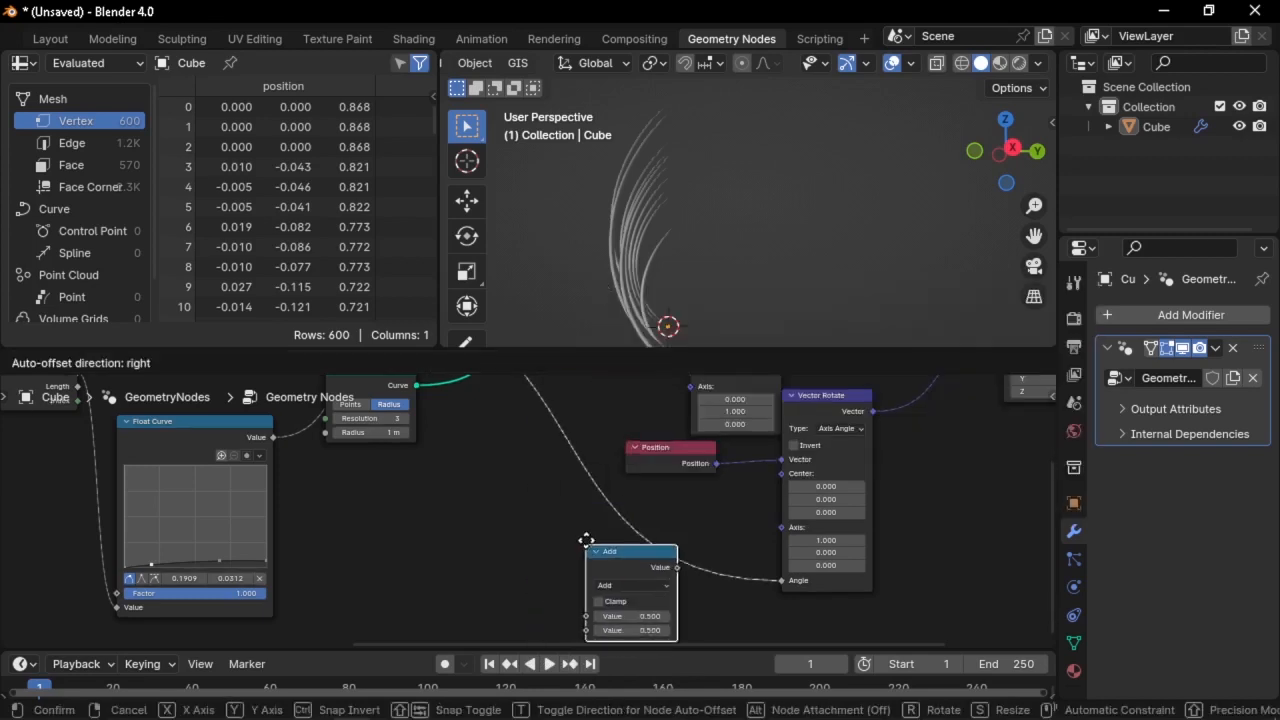
left_click(532, 527)
View the strands from the right and set the Add node's second value to -0.710
left_click(1012, 149)
middle_click_drag(720, 520, 715, 428)
scroll(712, 432, "up", 2)
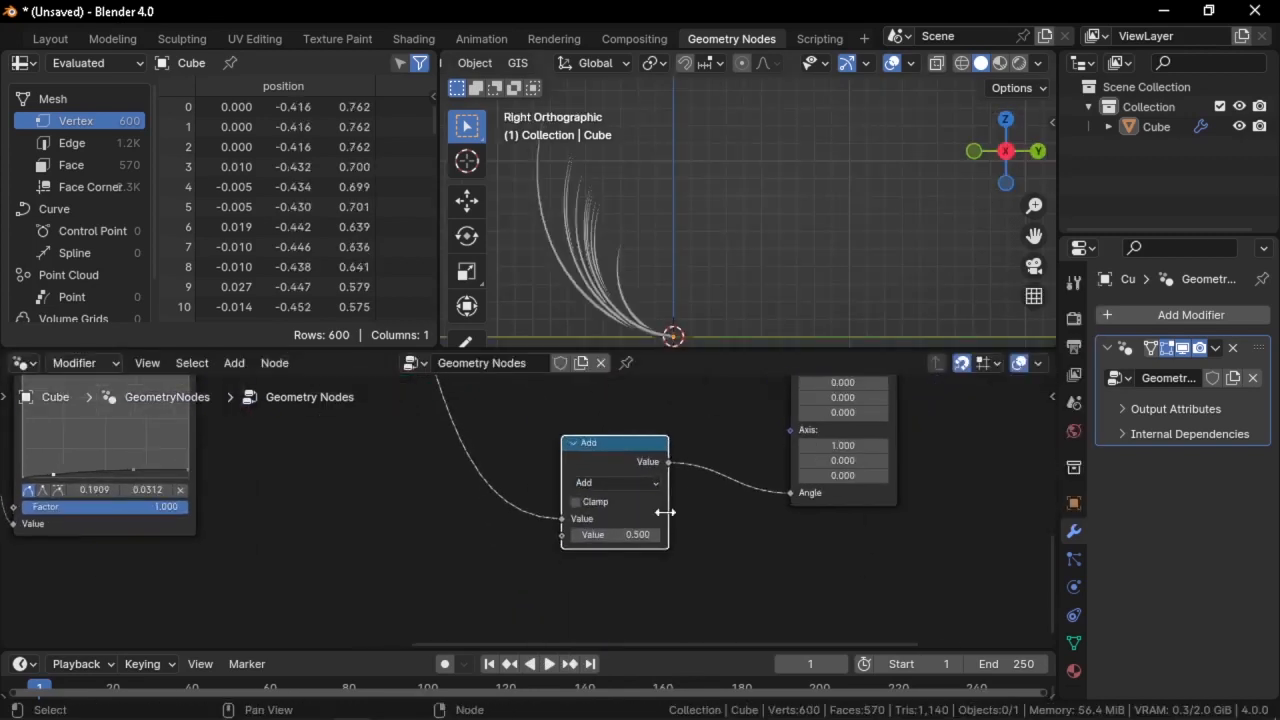
left_click_drag(636, 535, 564, 535)
scroll(703, 610, "up", 1)
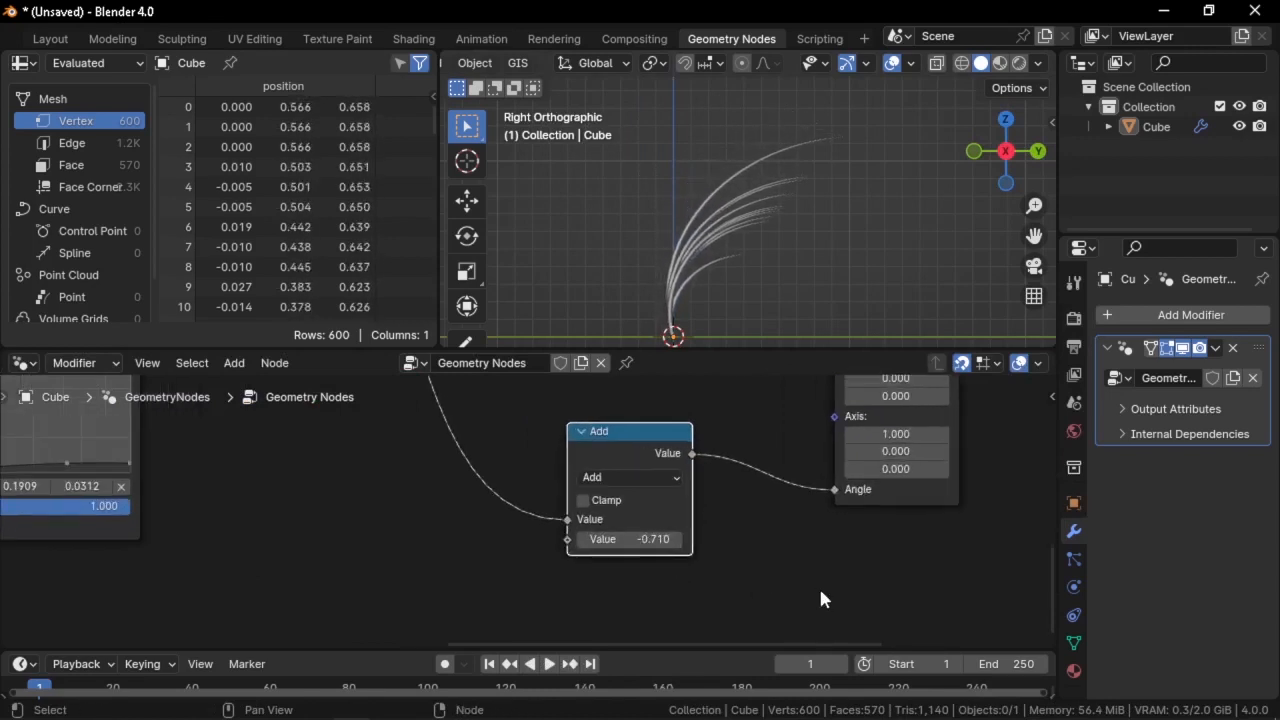
scroll(530, 565, "down", 2)
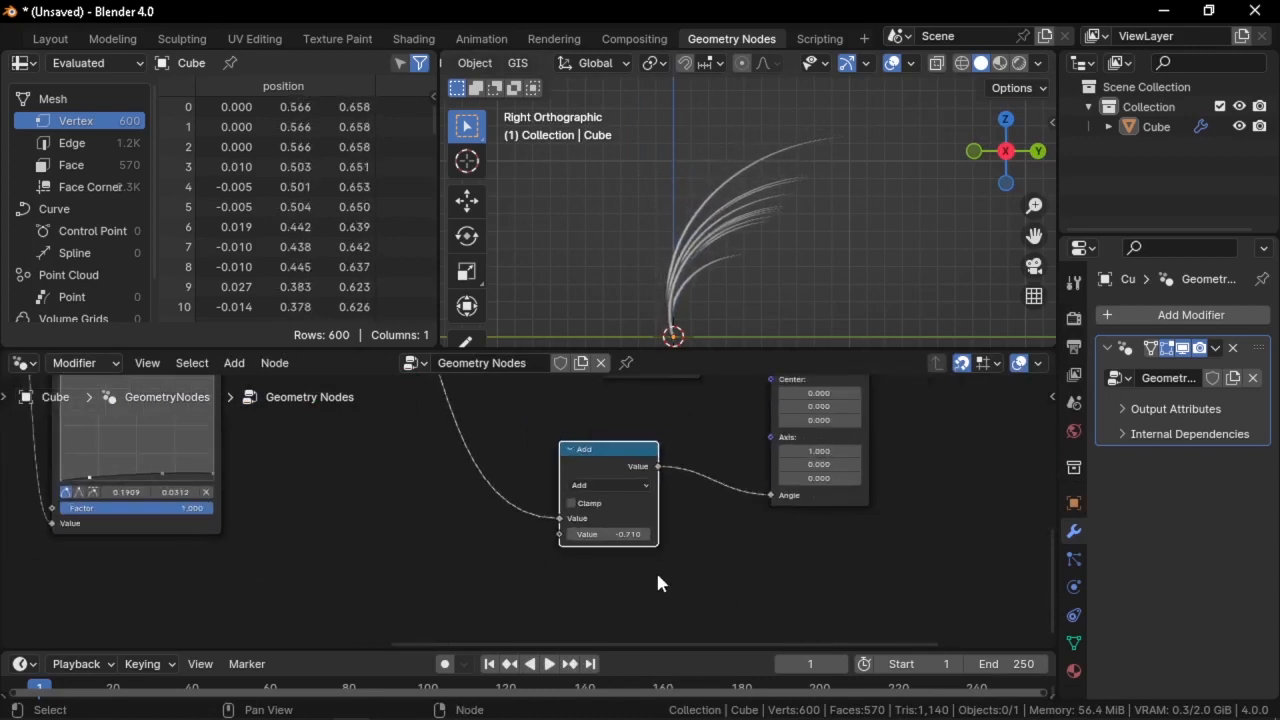
middle_click_drag(656, 570, 663, 600)
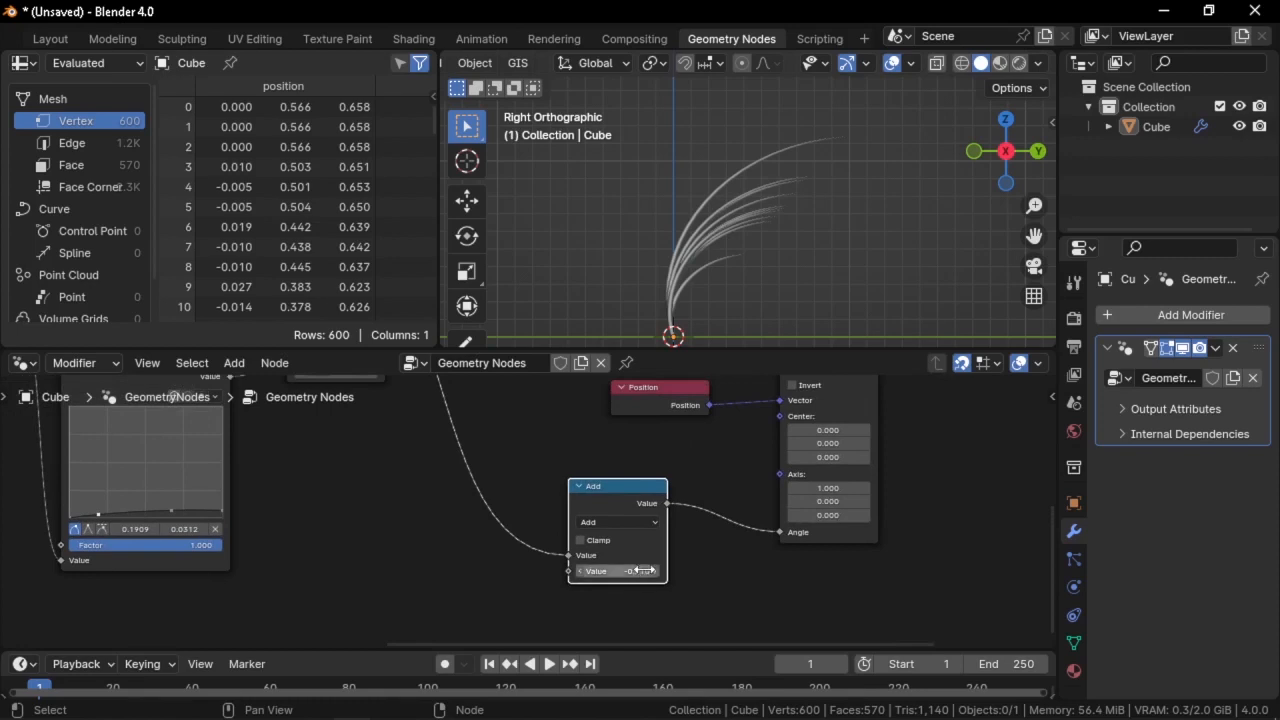
scroll(530, 540, "up", 1)
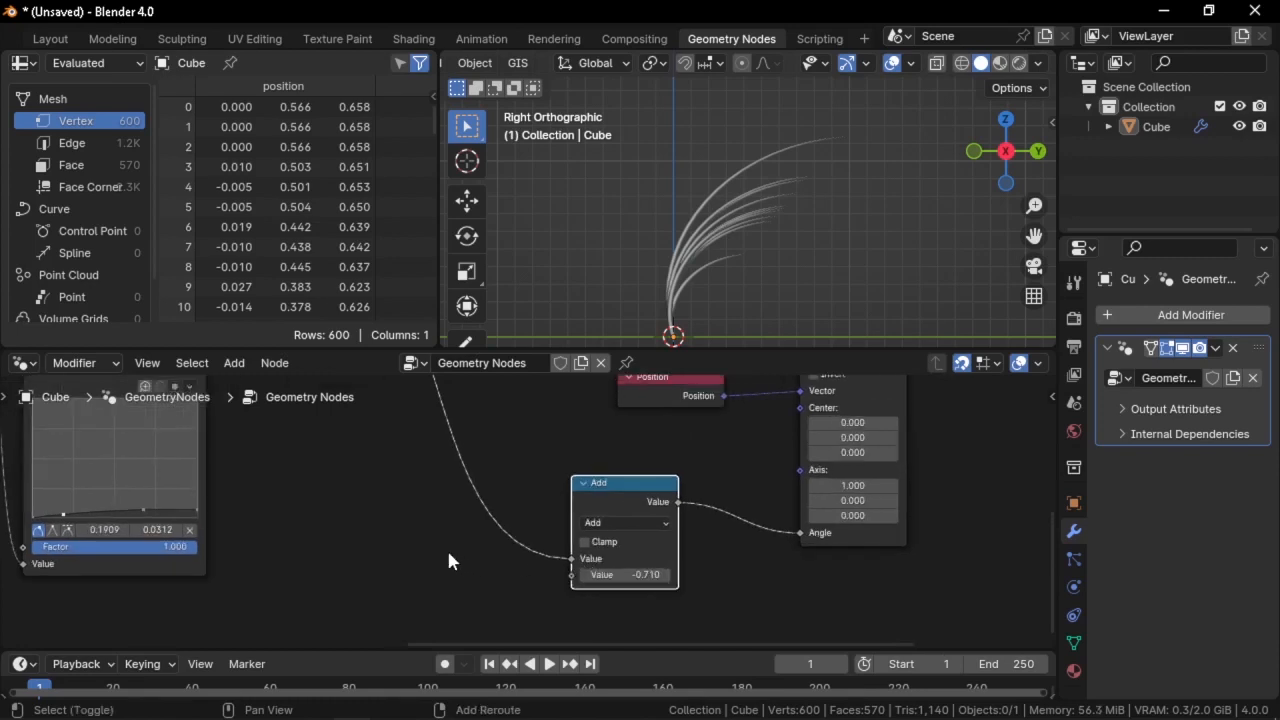
key("shift+a")
type("a")
key("Escape")
Add a Value node between the Float Curve and Add nodes
key("shift+a")
left_click(355, 281)
type("val")
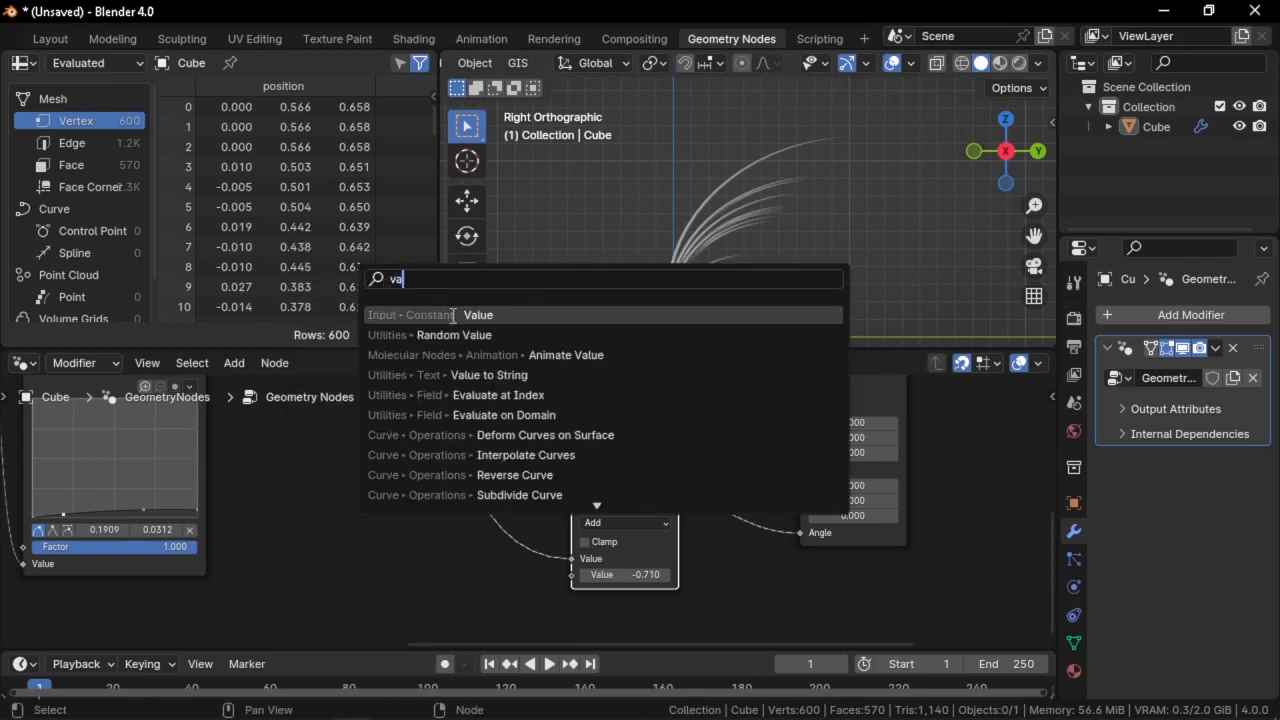
key("Return")
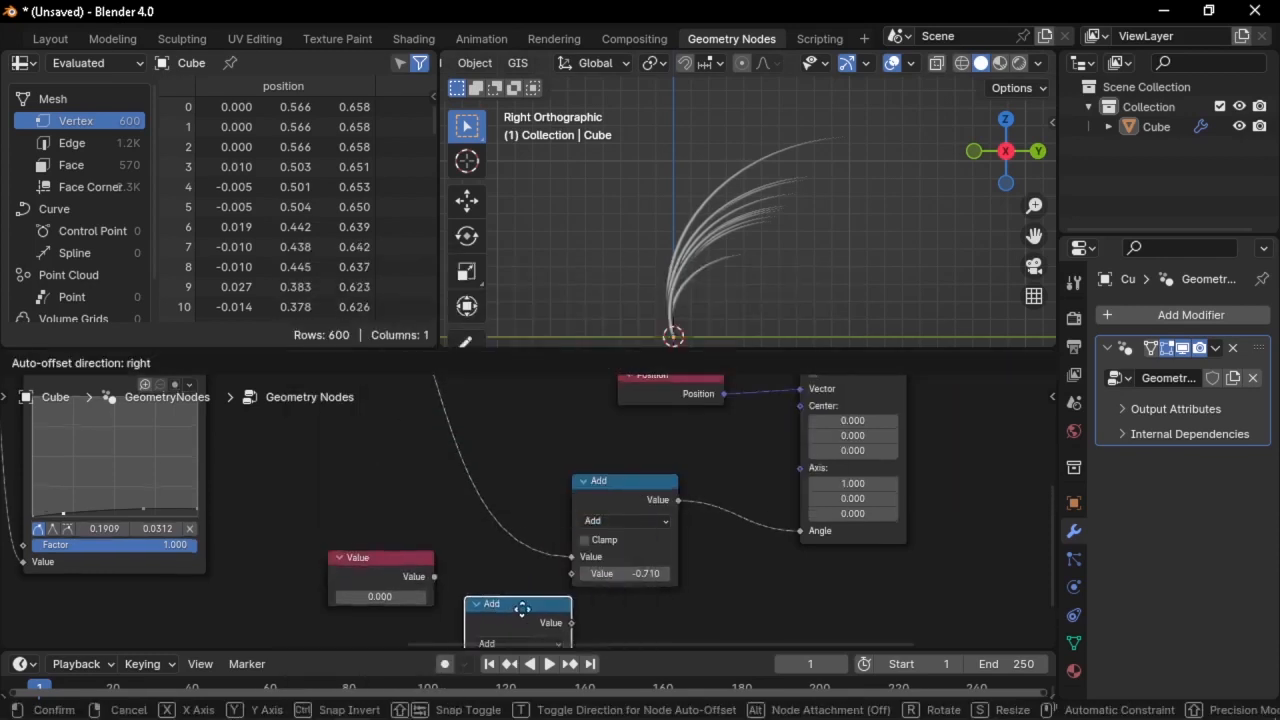
Place a duplicate of the Add node beside the Value node and switch its operation to To Radians
left_click(522, 602)
middle_click_drag(522, 604, 555, 457)
scroll(555, 458, "up", 2)
left_click(548, 480)
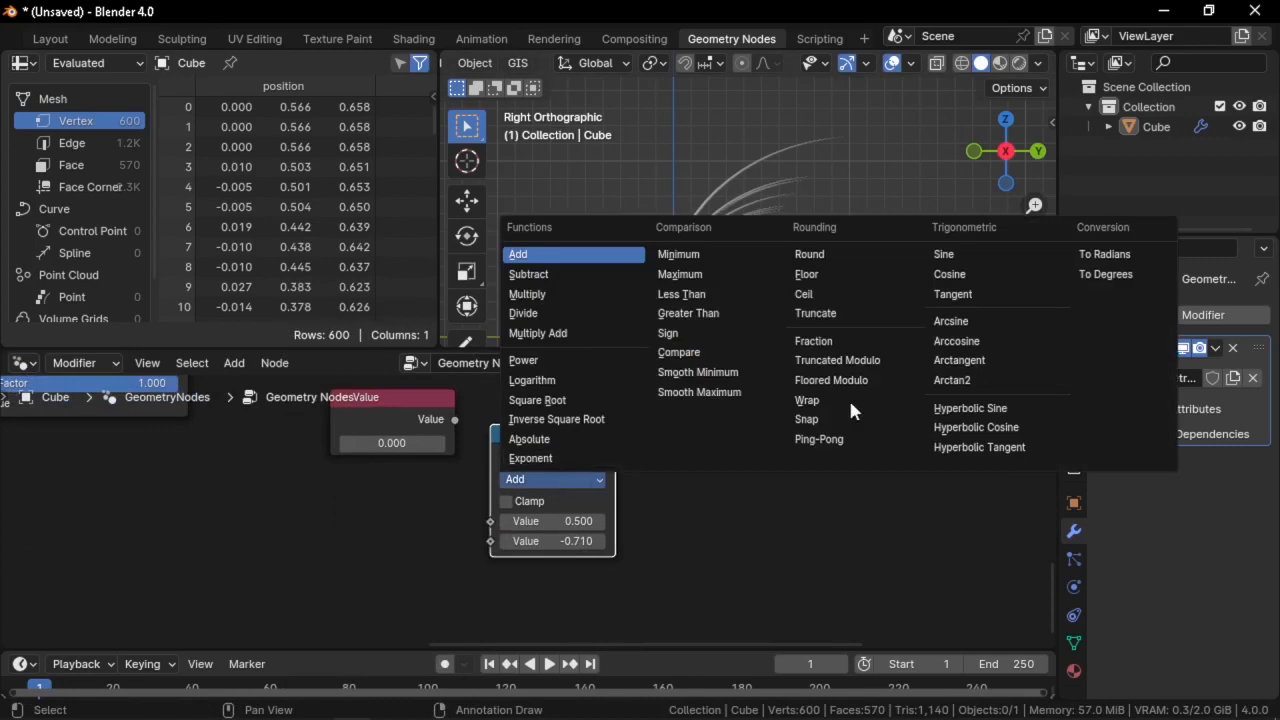
left_click(1108, 254)
middle_click_drag(482, 443, 510, 485)
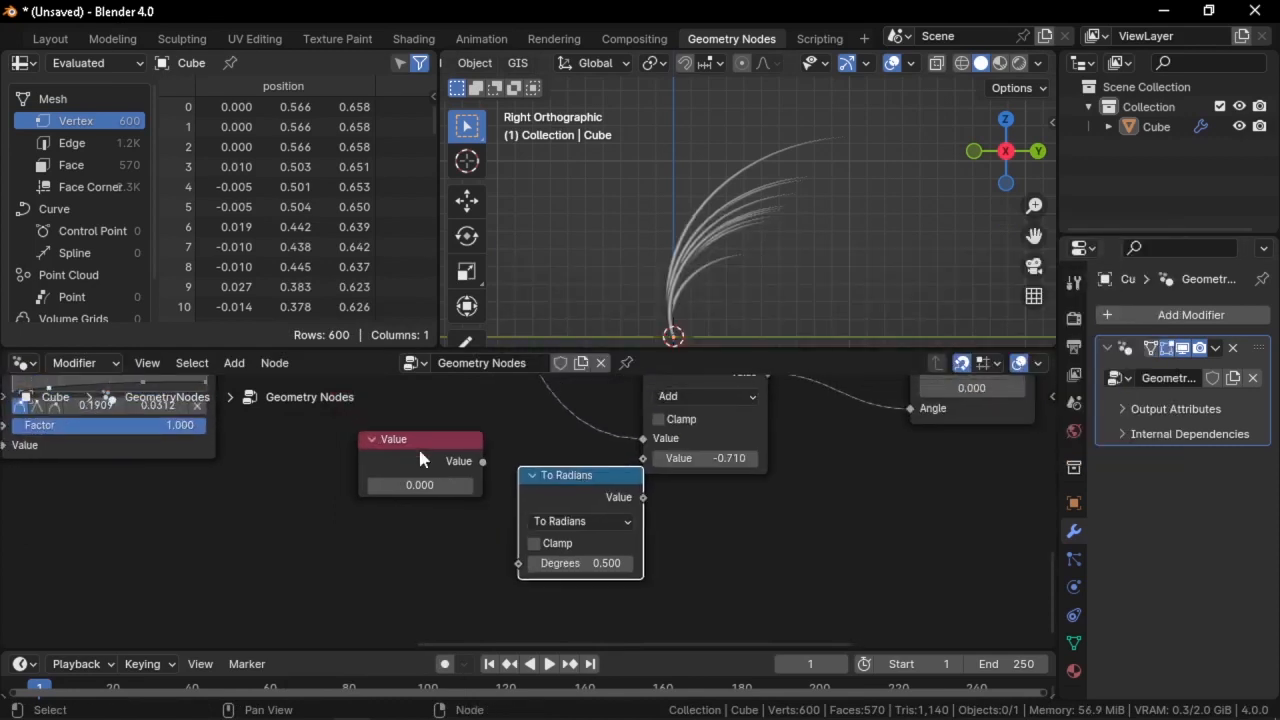
Link the Value node to To Radians' Degrees, and To Radians' output to the Add node's second value
left_click_drag(415, 455, 432, 522)
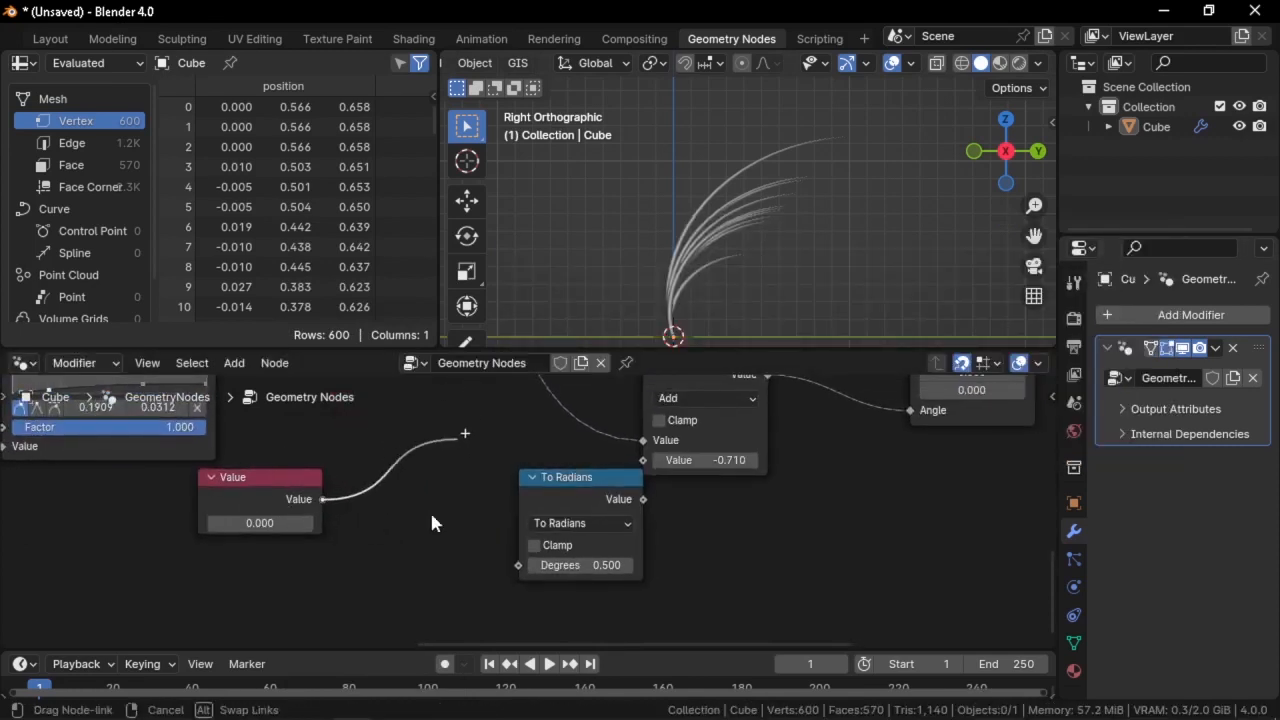
left_click_drag(529, 565, 520, 565)
left_click_drag(570, 486, 645, 461)
Set the Value node feeding To Radians to -45
left_click_drag(255, 523, 171, 523)
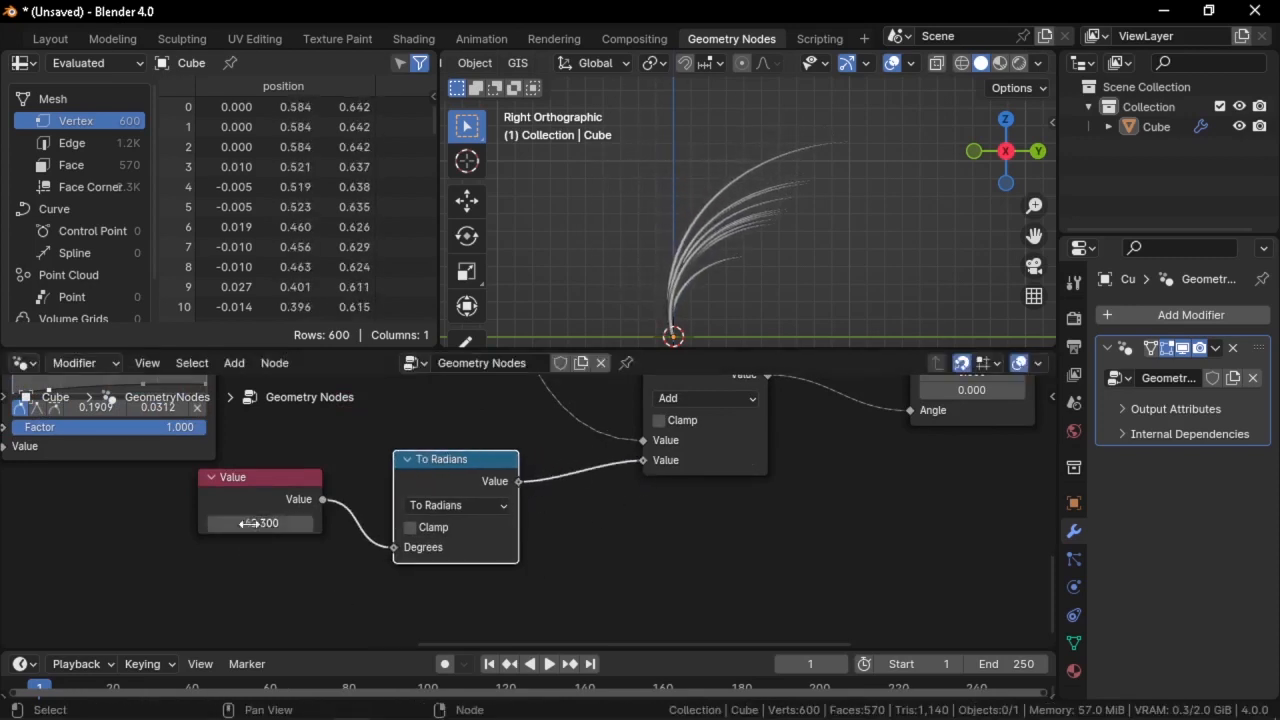
middle_click_drag(349, 589, 411, 593)
scroll(346, 541, "up", 1)
scroll(306, 525, "up", 1)
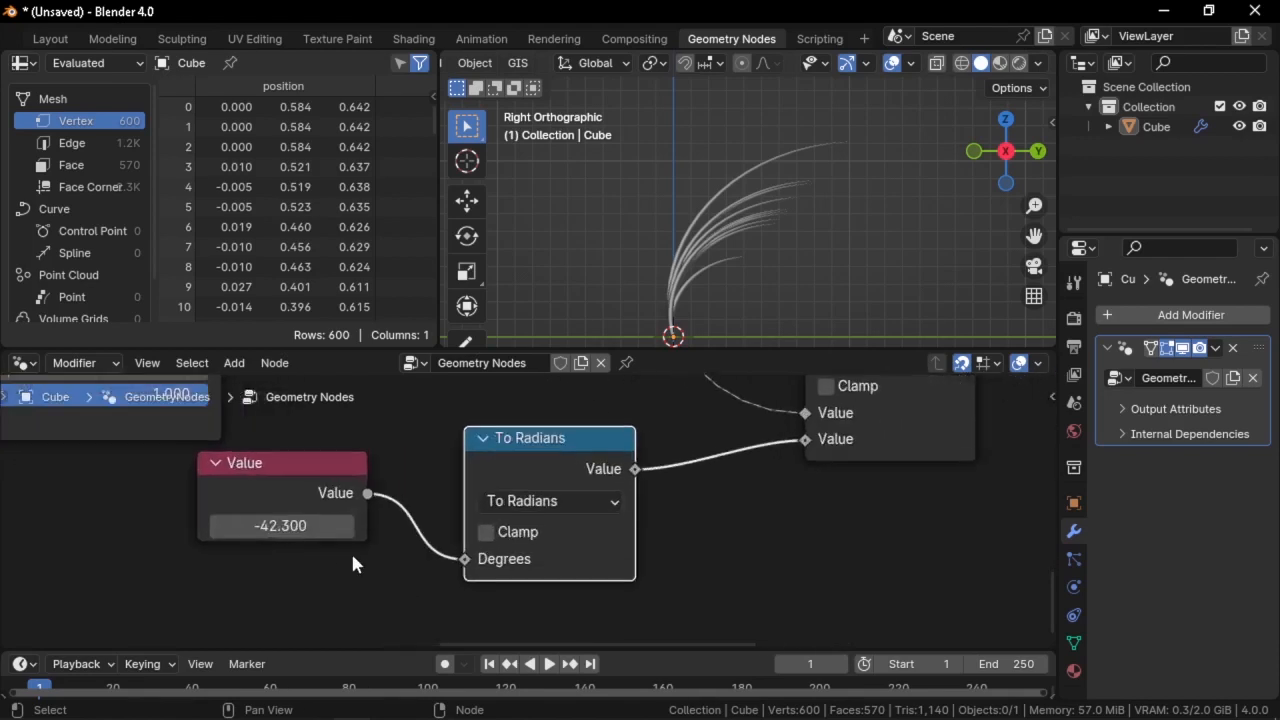
left_click(291, 531)
type("-45")
key("Return")
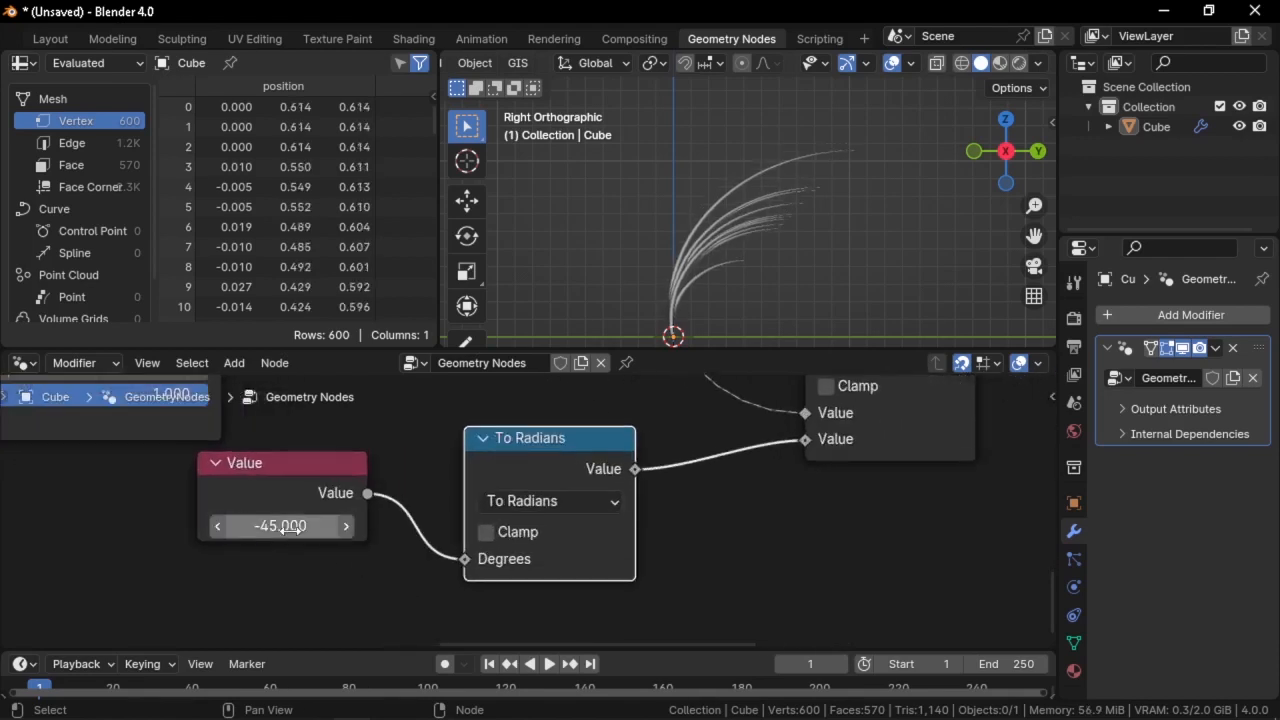
Move the Value and To Radians nodes close together beside the Add node
scroll(349, 503, "down", 1)
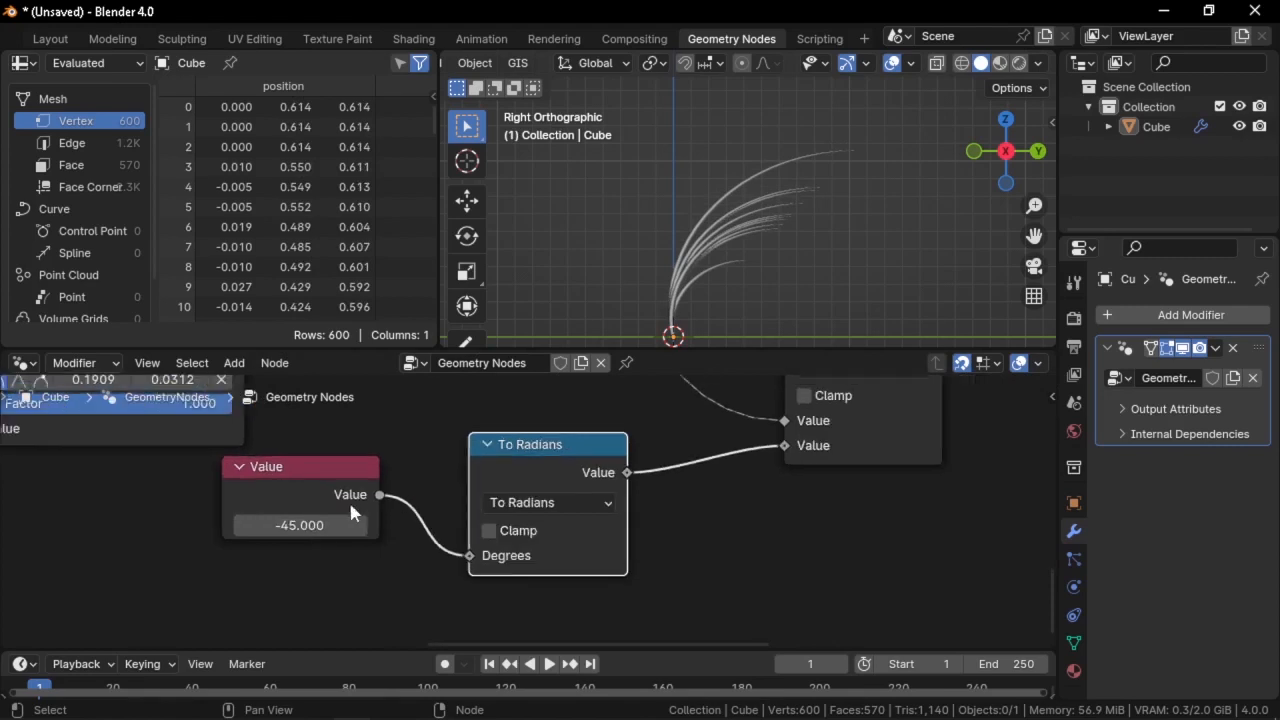
left_click_drag(345, 486, 412, 466)
scroll(396, 468, "down", 4)
left_click_drag(370, 562, 586, 472)
key("g")
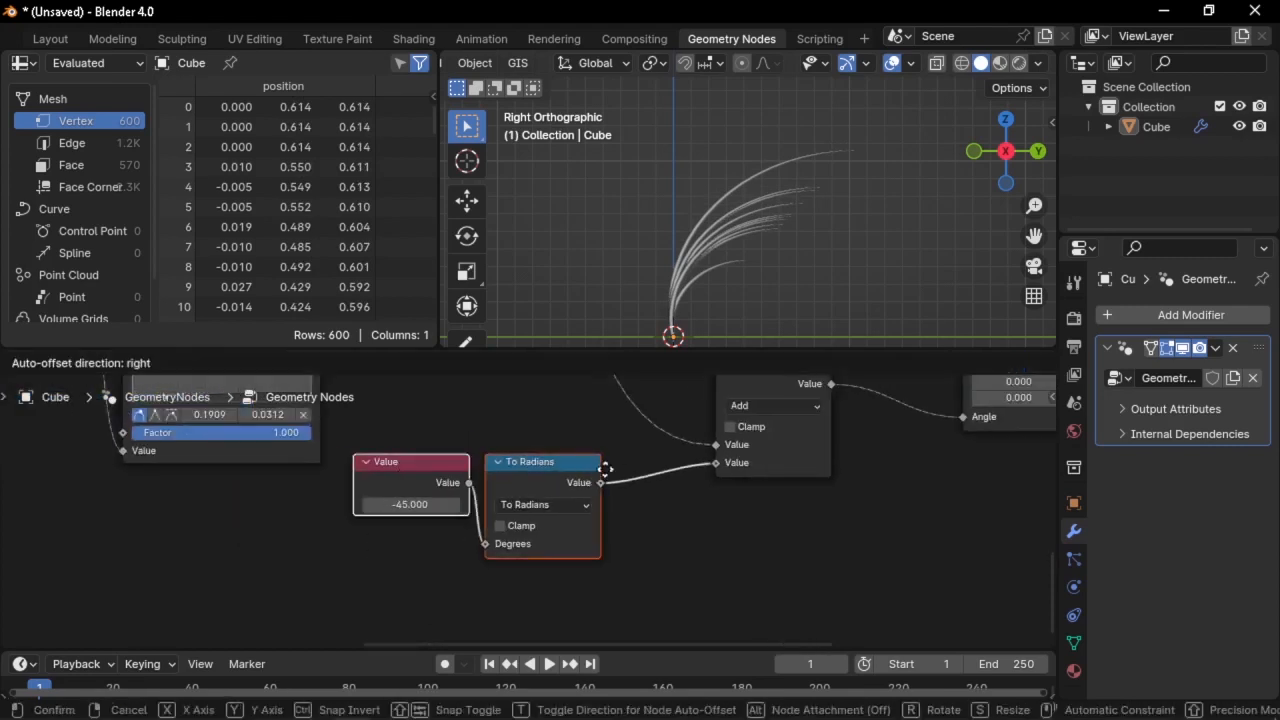
left_click(676, 468)
scroll(680, 472, "up", 2)
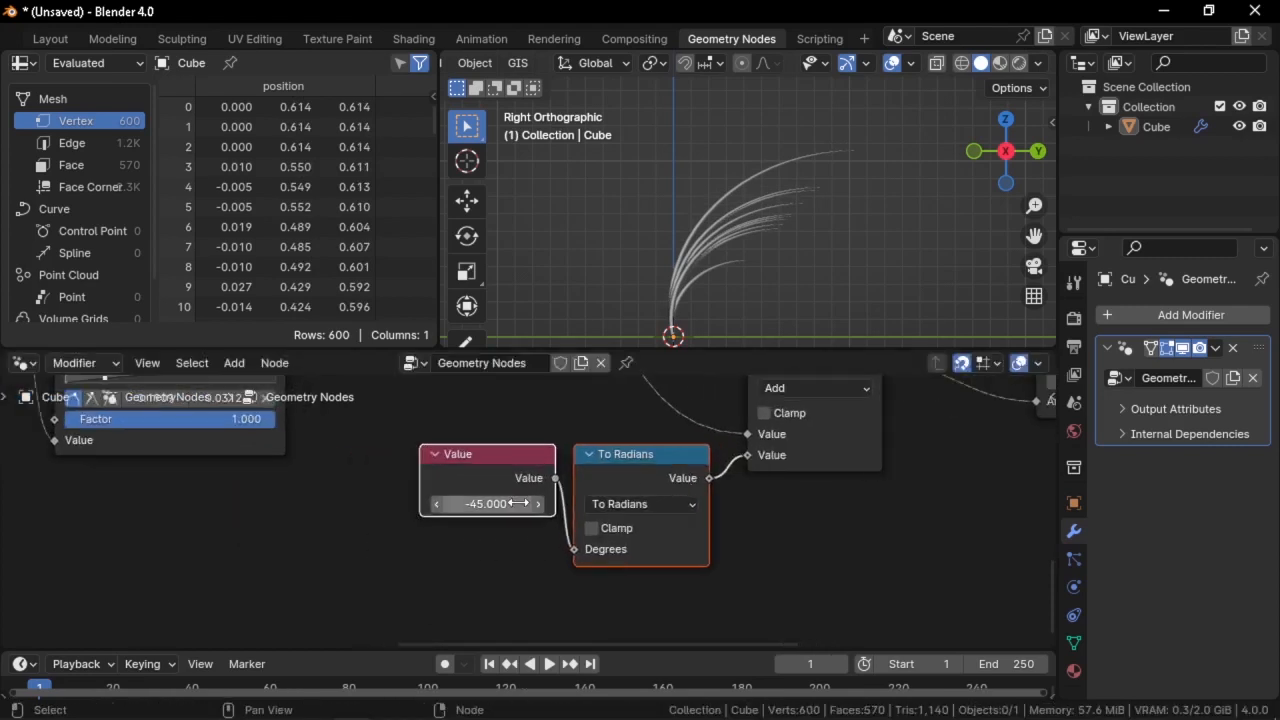
middle_click_drag(518, 503, 399, 523)
scroll(395, 530, "up", 1)
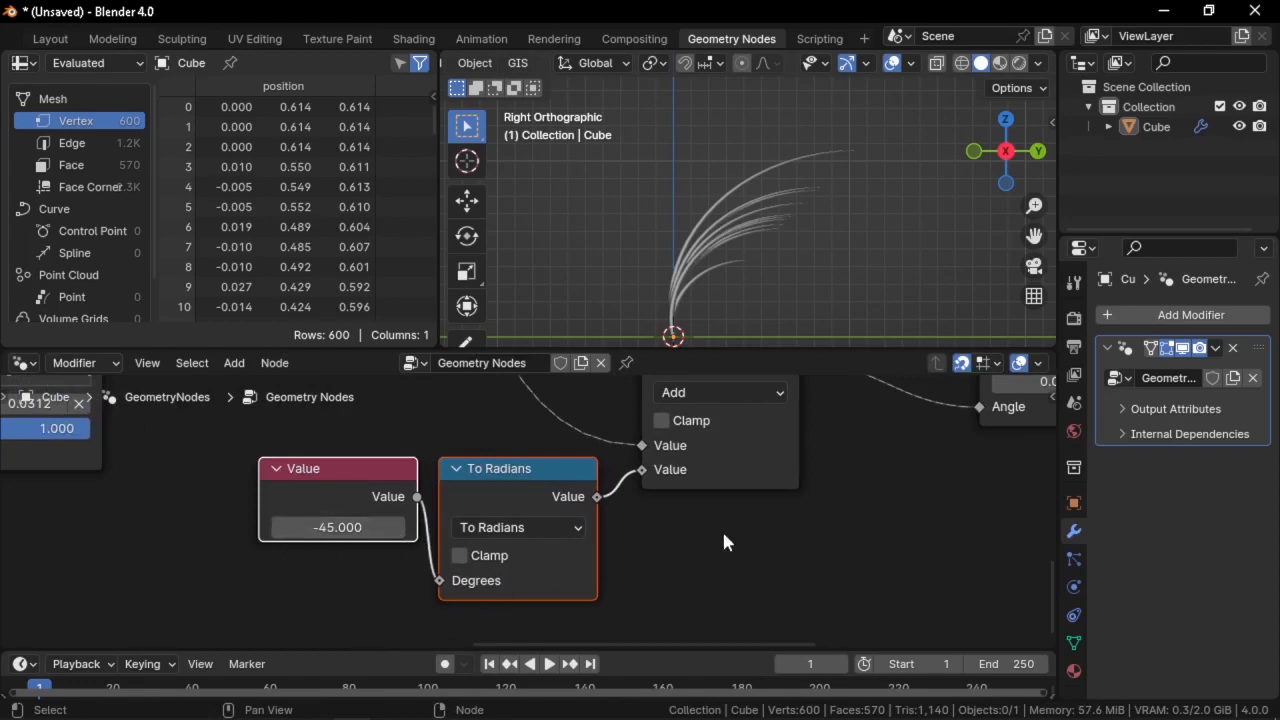
Set the Count of the Resample Curve node before Instance on Points to 8
scroll(536, 506, "down", 5)
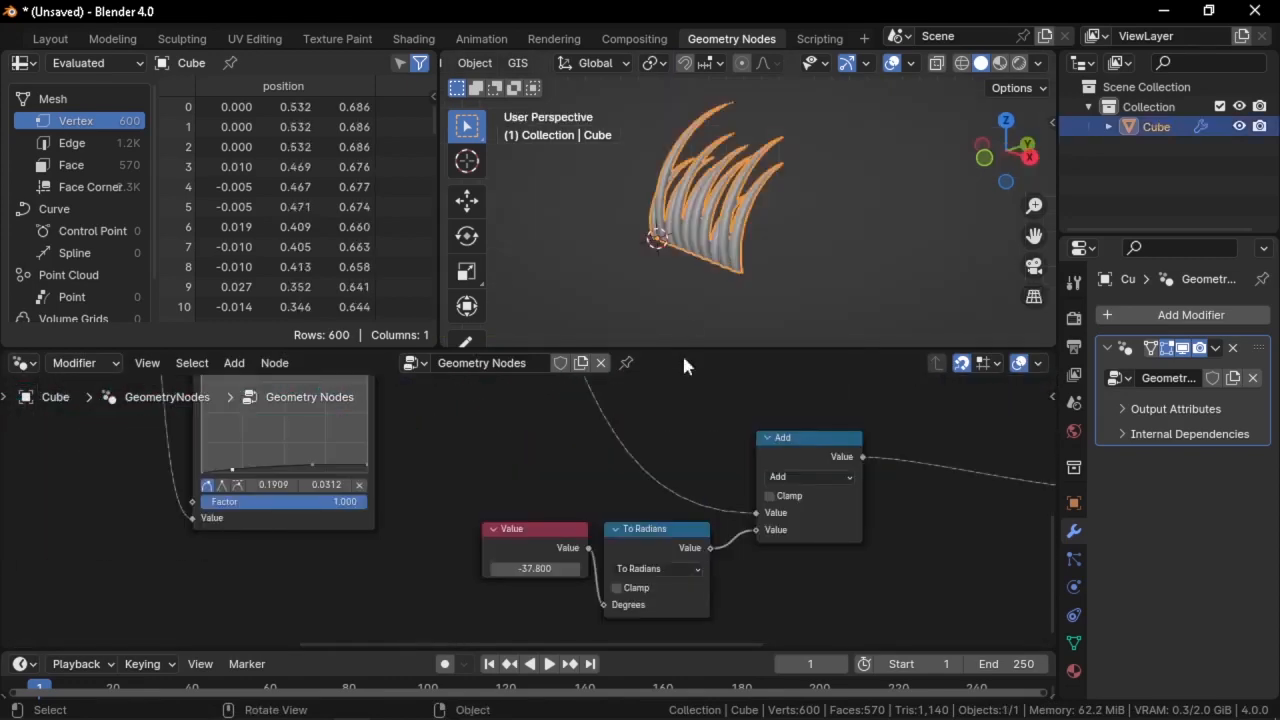
scroll(672, 431, "down", 5)
middle_click_drag(604, 432, 726, 631)
middle_click_drag(178, 525, 521, 528)
scroll(340, 531, "up", 3)
mouse_move(272, 517)
left_mouse_down()
mouse_move(303, 517)
mouse_move(255, 517)
mouse_move(290, 517)
mouse_move(259, 517)
mouse_move(273, 517)
left_mouse_up()
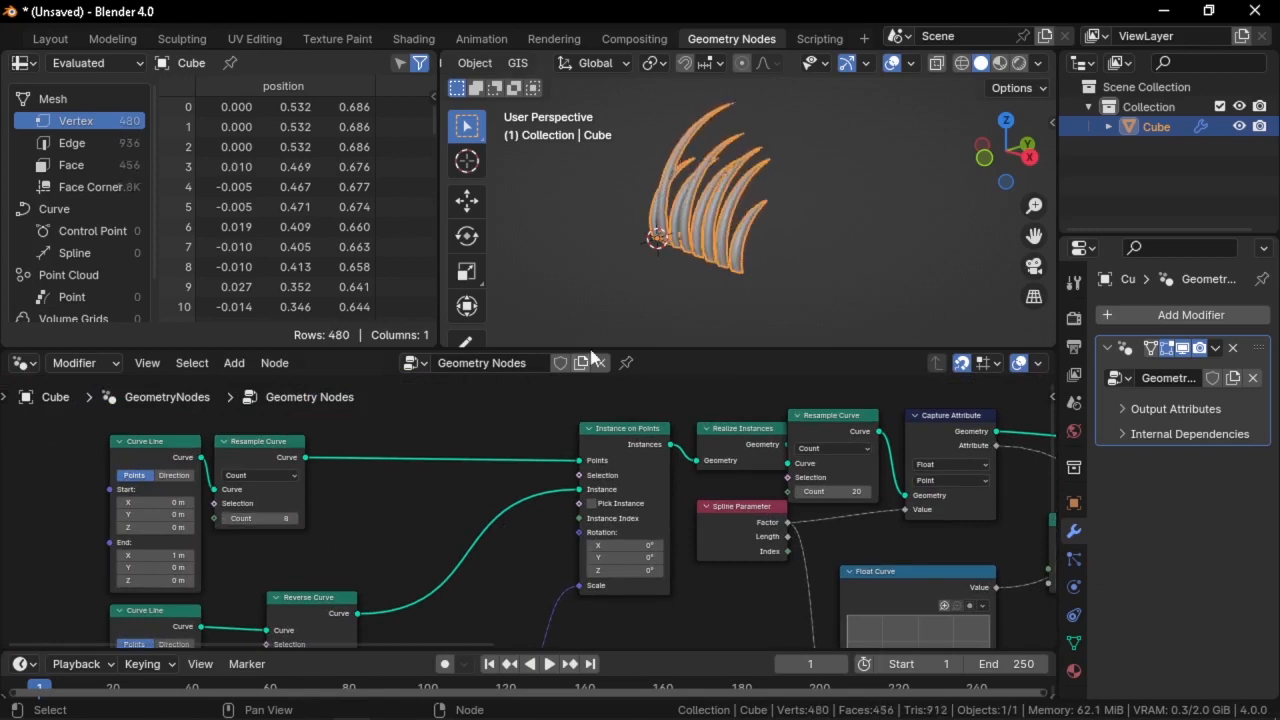
Duplicate the blades object and place the copy beside the original along the X axis
middle_click_drag(640, 310, 719, 302)
scroll(640, 490, "down", 5)
middle_click_drag(880, 482, 423, 484)
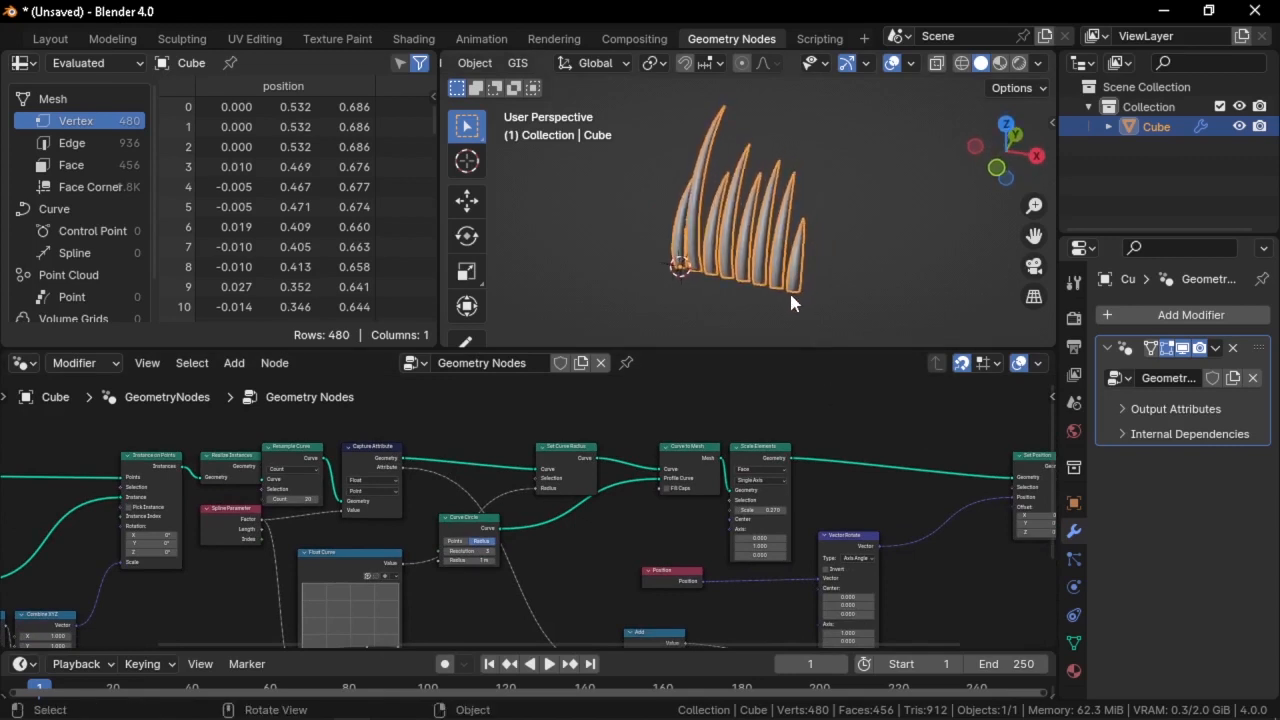
key("shift+d")
key("x")
left_click(967, 318)
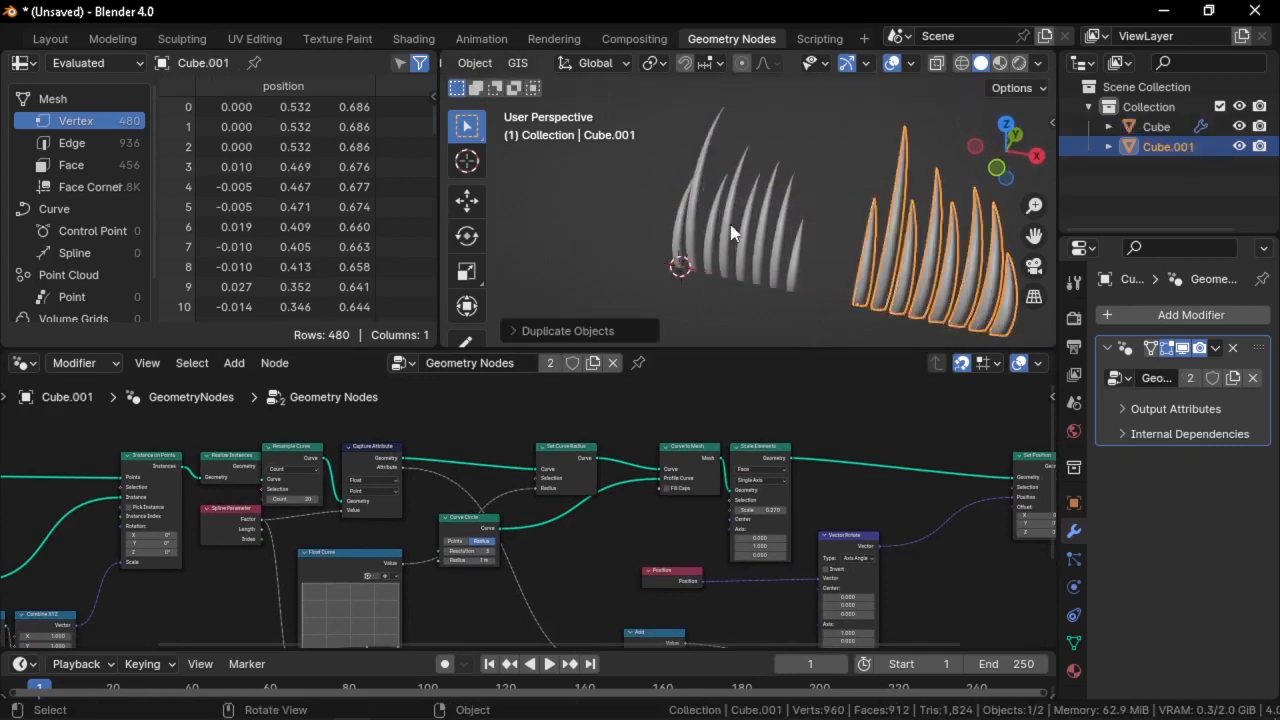
Move the original blades object to a new collection named Bush Generator
left_click(692, 241)
key("m")
left_click(702, 226)
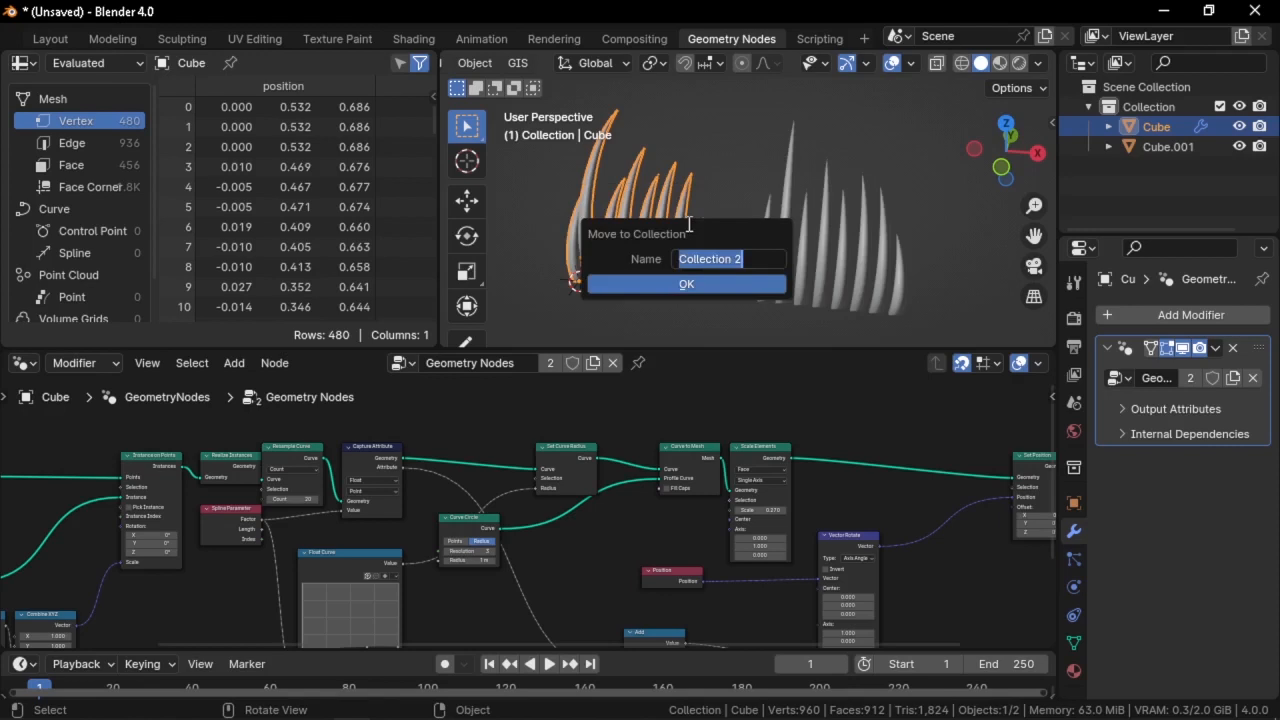
key("BackSpace")
key("BackSpace")
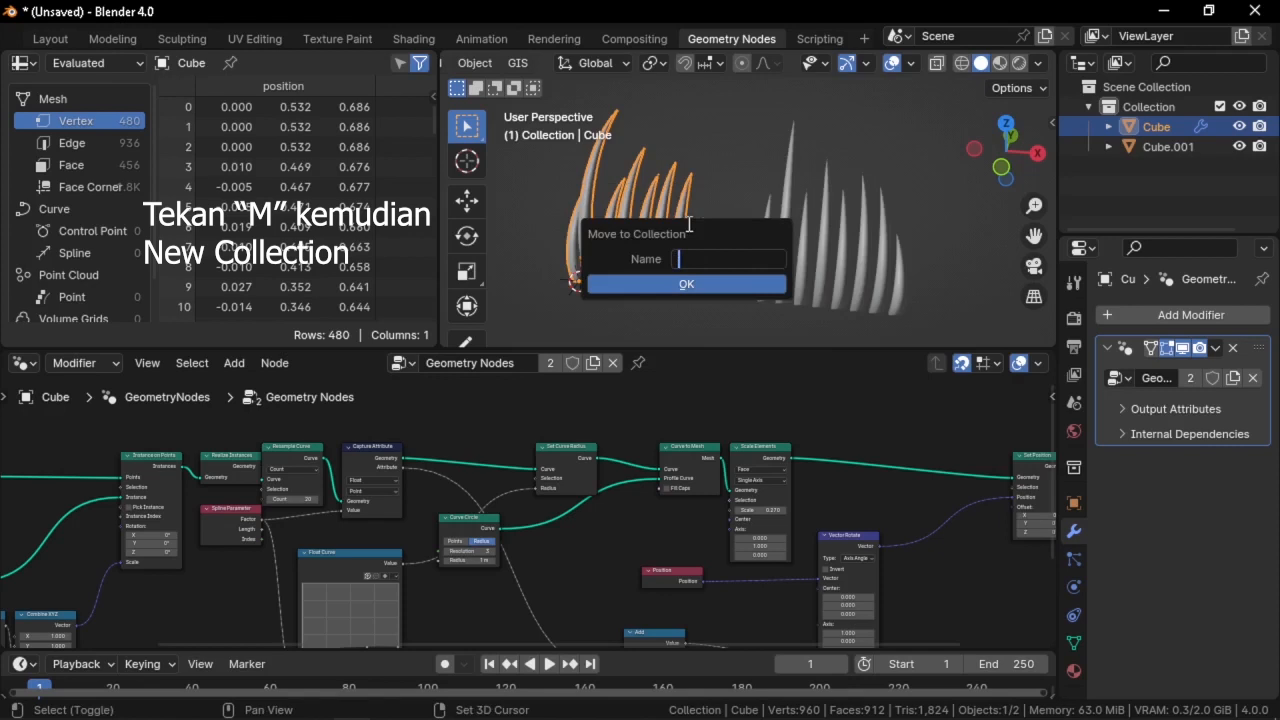
type("Bush Generator")
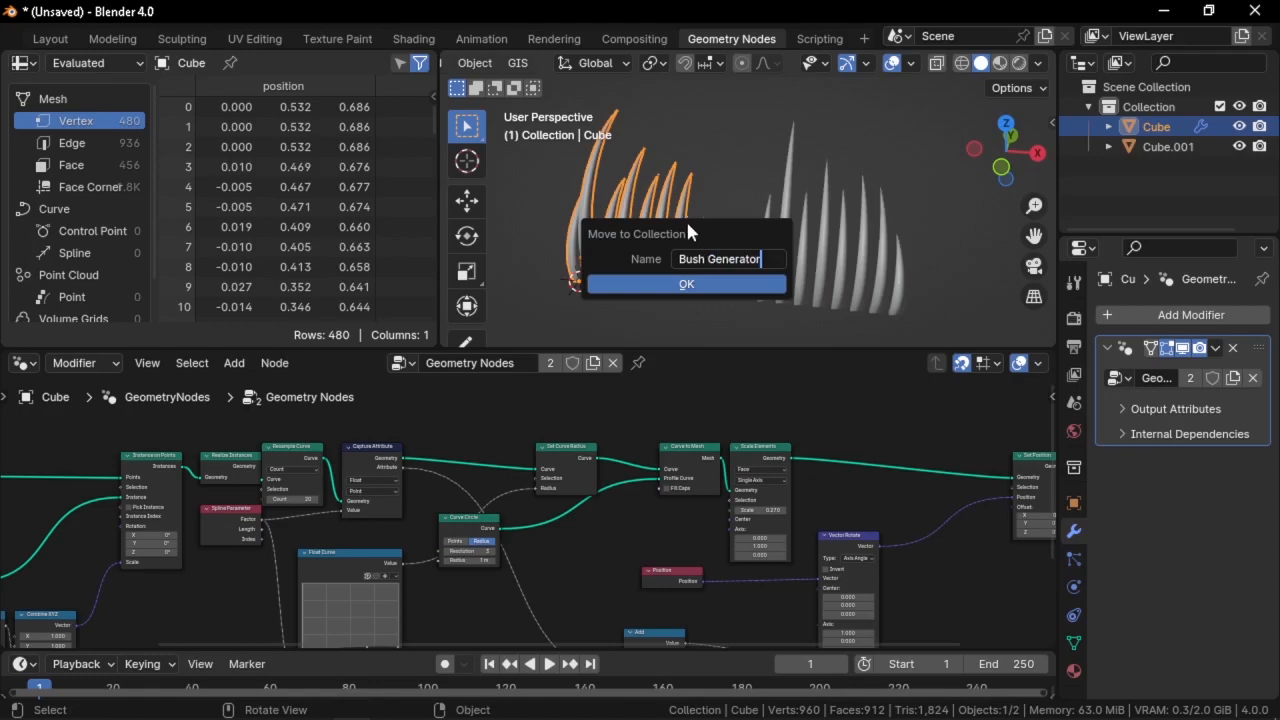
key("Return")
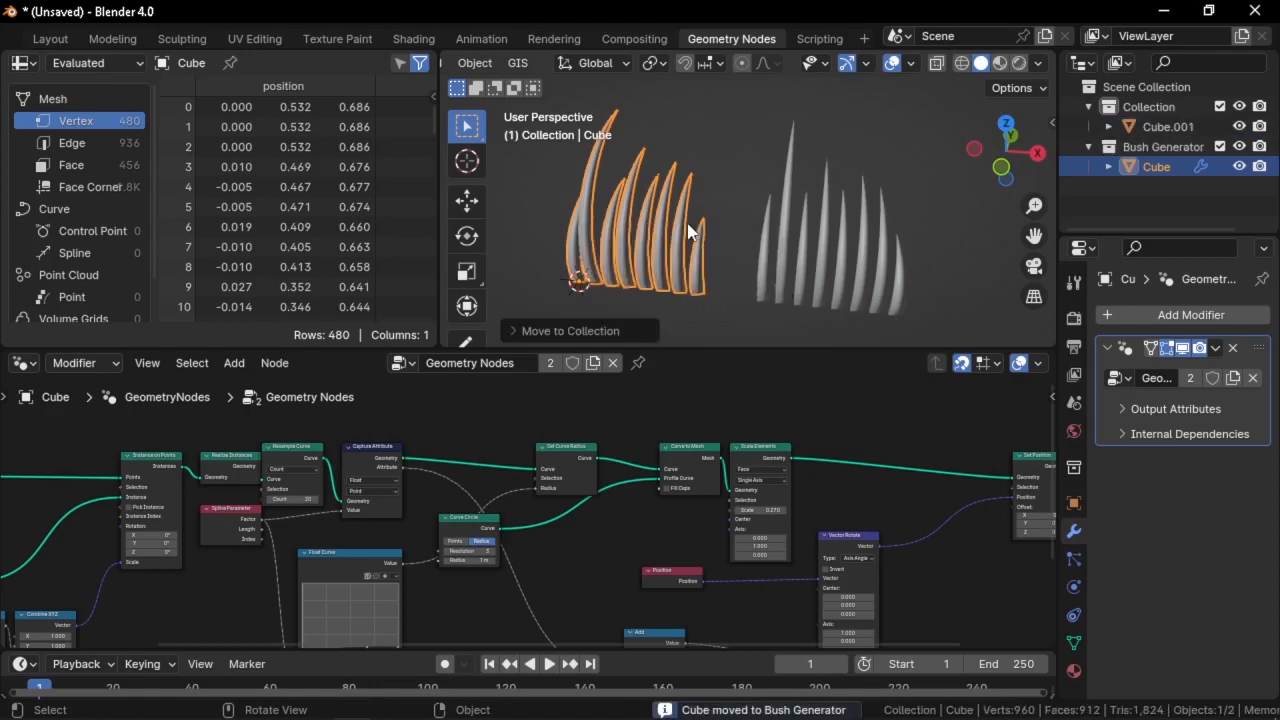
Exclude the Bush Generator collection and apply the Geometry Nodes modifier on the duplicated blades
left_click(1219, 147)
left_click(856, 208)
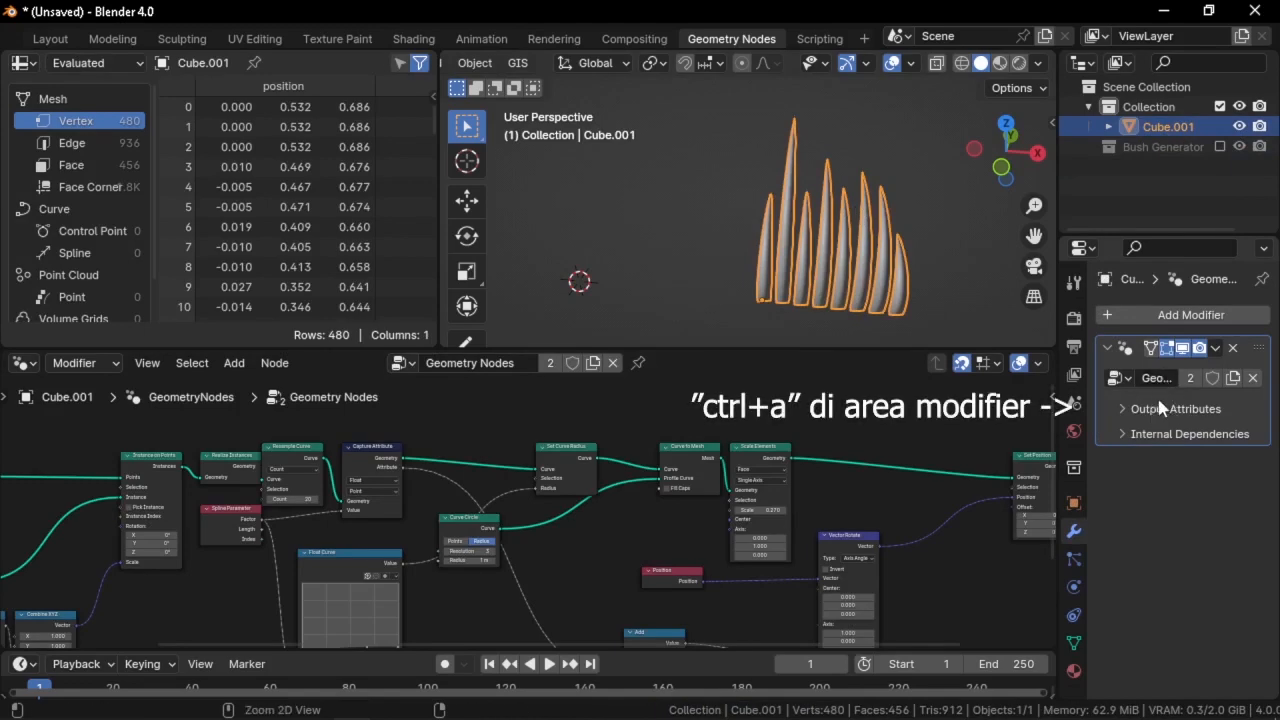
key("ctrl+a")
key("KP_1")
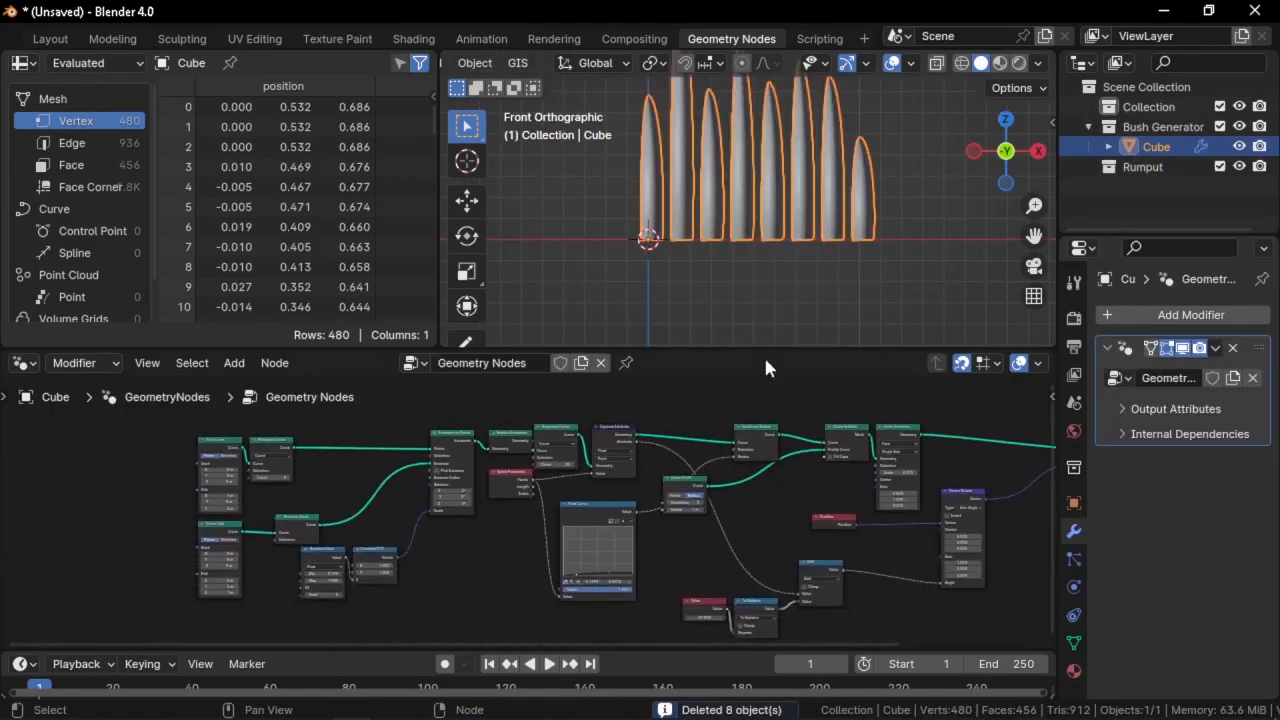
Set the End X of the Curve Line that feeds the eight-point Resample Curve to 0 m
middle_click_drag(766, 240, 756, 292)
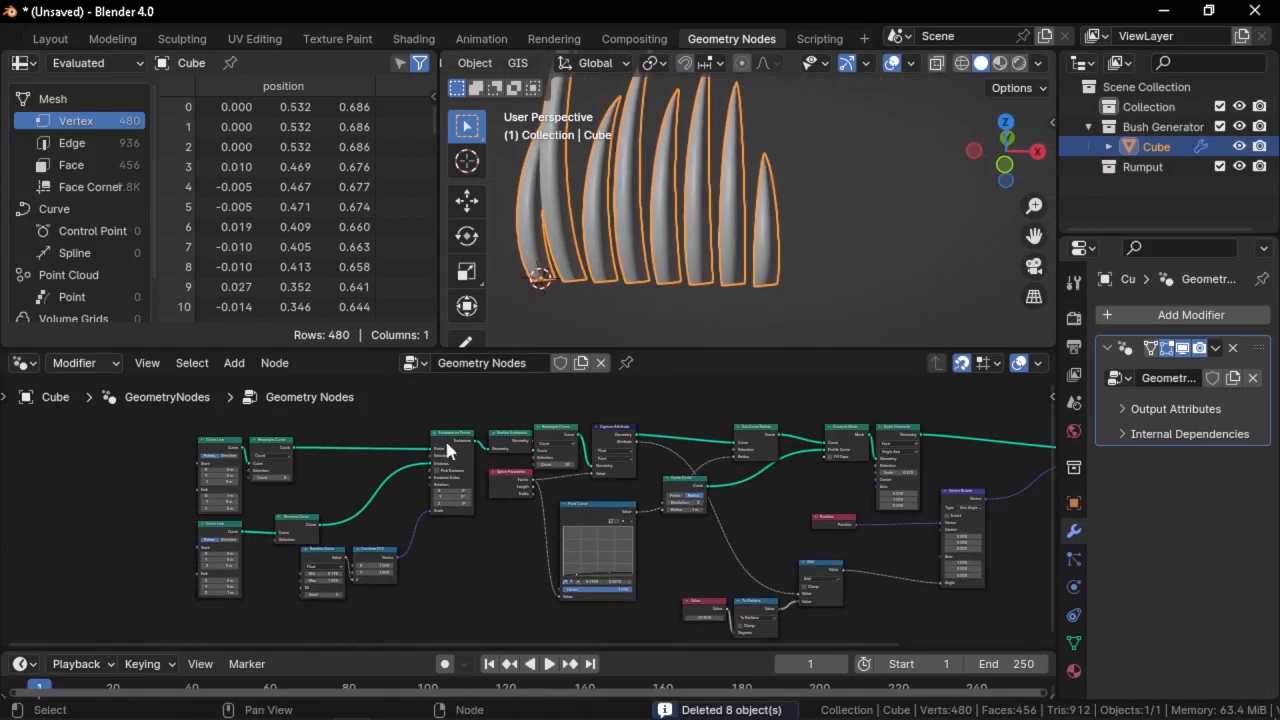
middle_click_drag(306, 486, 508, 487)
scroll(508, 487, "up", 4)
middle_click_drag(430, 488, 577, 502)
scroll(488, 482, "up", 5)
scroll(577, 502, "up", 5)
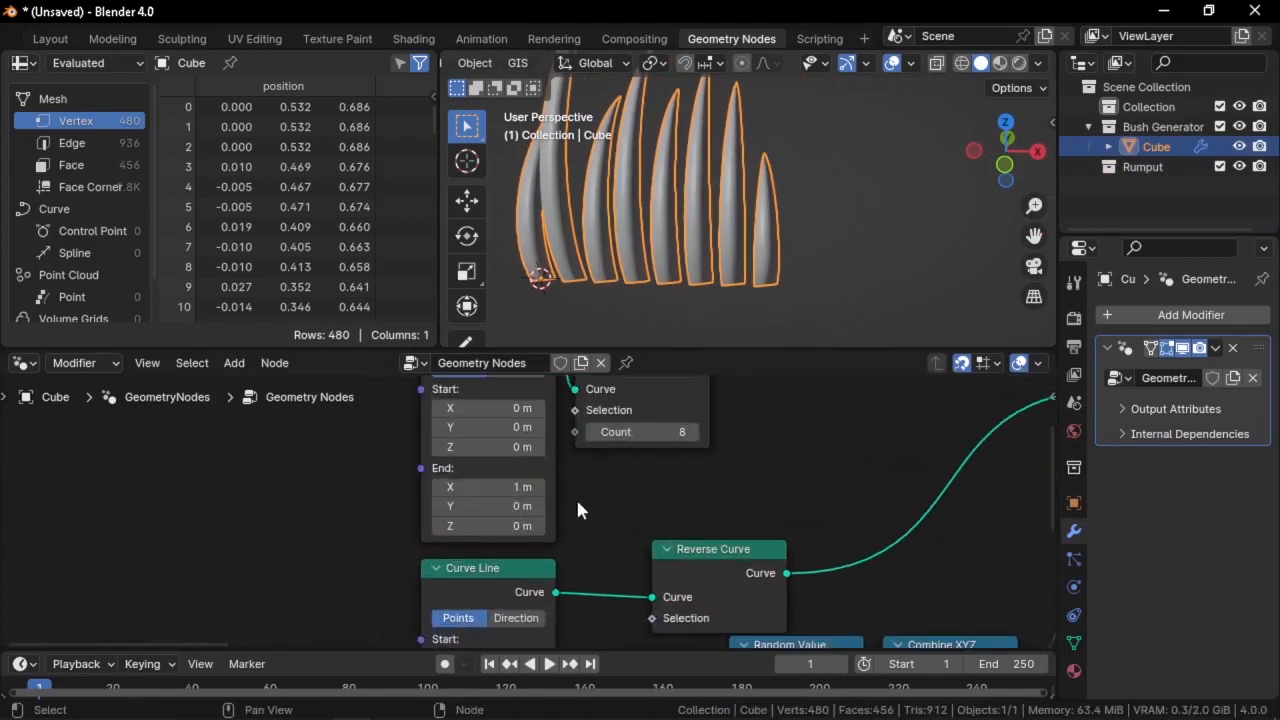
scroll(605, 515, "up", 1)
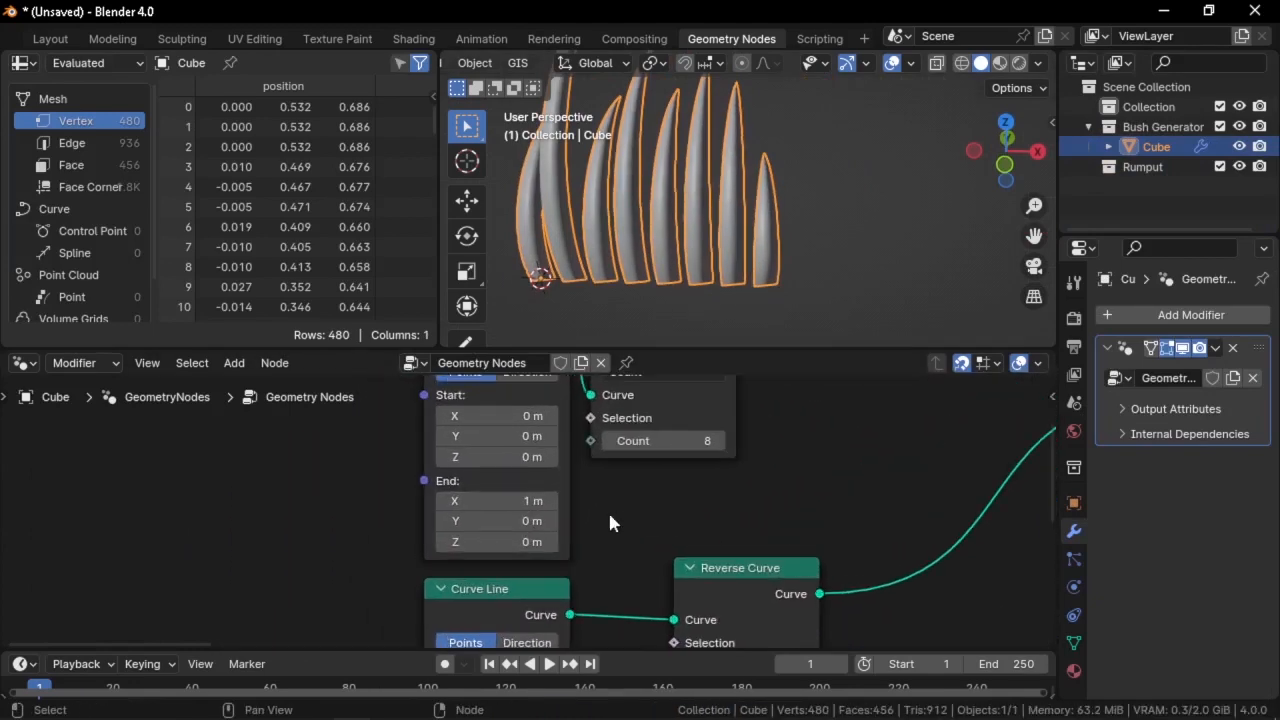
left_click(528, 500)
type("0")
key("Return")
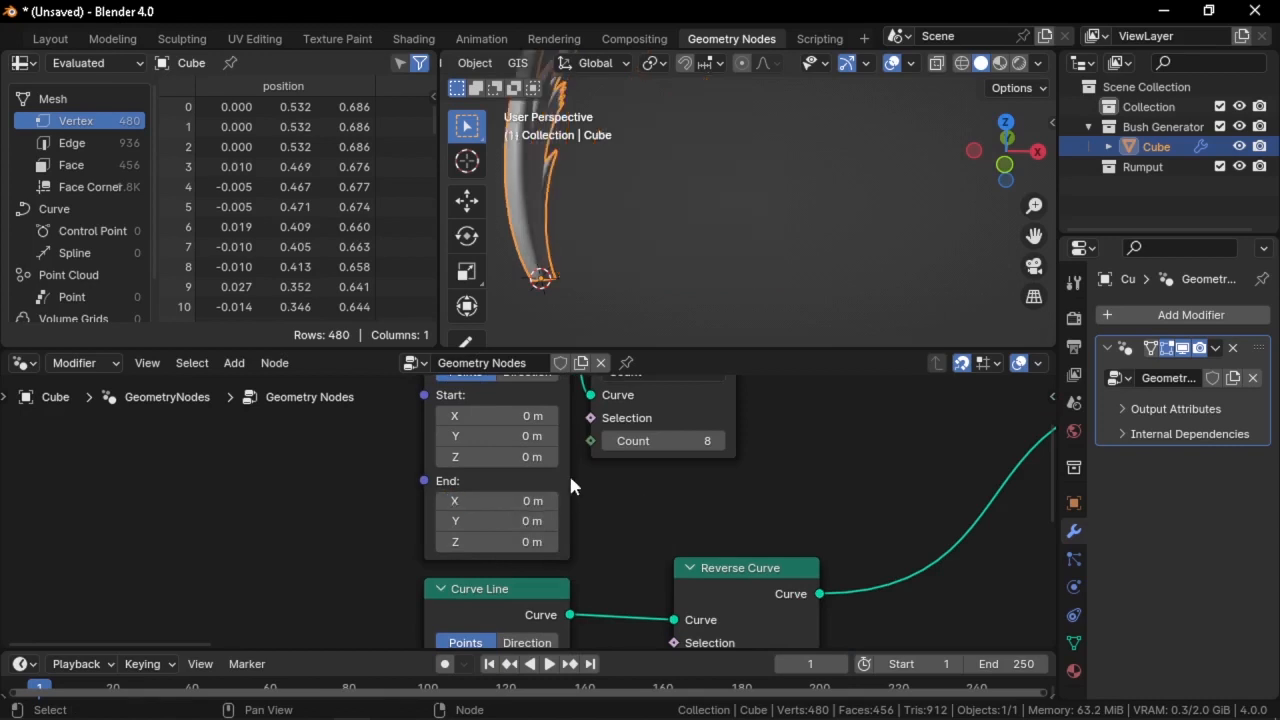
Spread the blades apart by setting the End X of the same Curve Line to 2.1 m
mouse_move(496, 495)
left_mouse_down()
mouse_move(565, 497)
mouse_move(520, 497)
left_mouse_up()
scroll(779, 298, "down", 3)
mouse_move(779, 298)
middle_mouse_down()
mouse_move(680, 240)
mouse_move(854, 208)
middle_mouse_up()
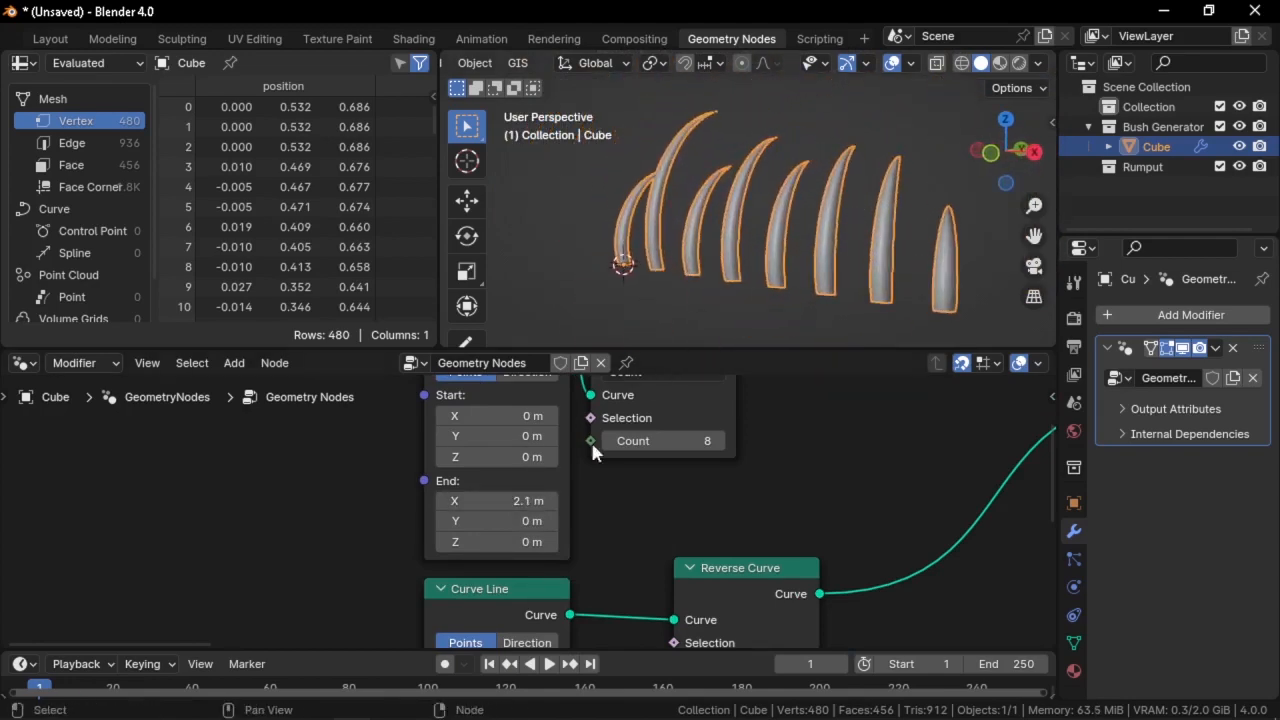
Connect the Spline Parameter's Length output to the Capture Attribute node's Value input in place of Factor
scroll(526, 518, "down", 4)
middle_click_drag(771, 483, 371, 464)
scroll(371, 464, "down", 2)
middle_click_drag(669, 509, 366, 563)
scroll(366, 563, "up", 3)
left_click_drag(500, 508, 652, 471)
middle_click_drag(783, 252, 660, 268)
scroll(698, 412, "down", 1)
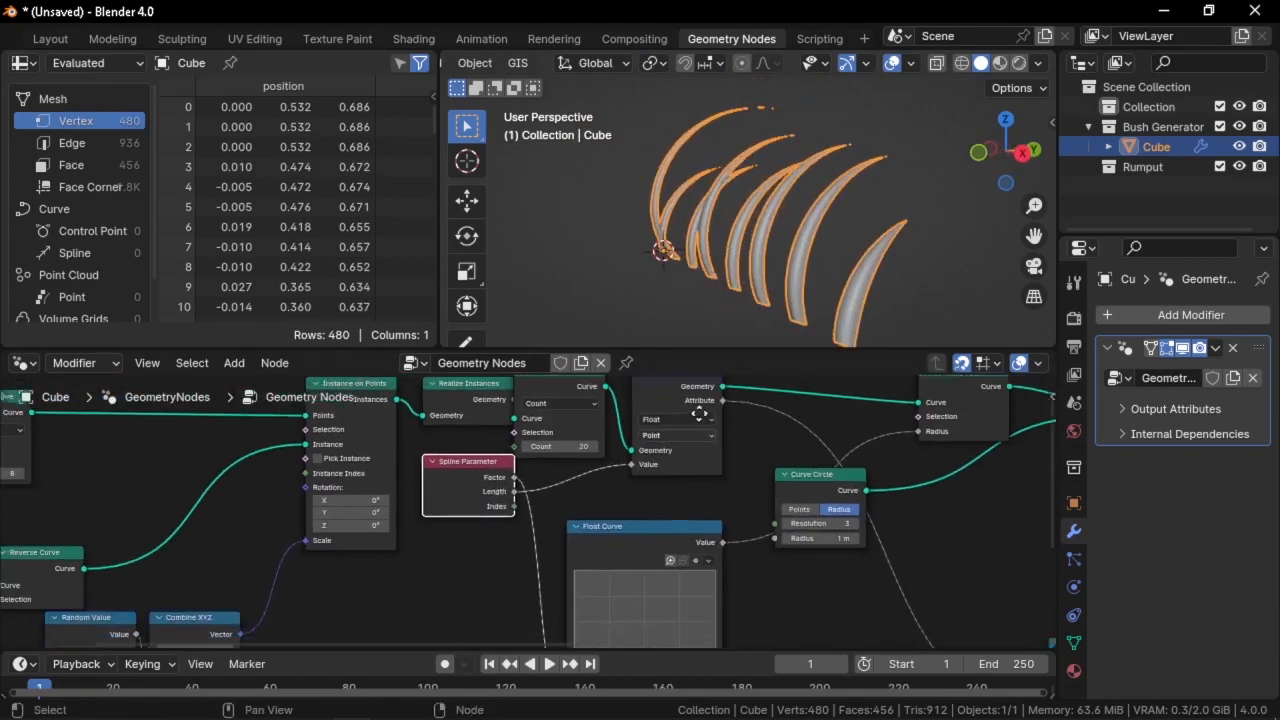
middle_click_drag(698, 412, 711, 440)
scroll(488, 462, "up", 3)
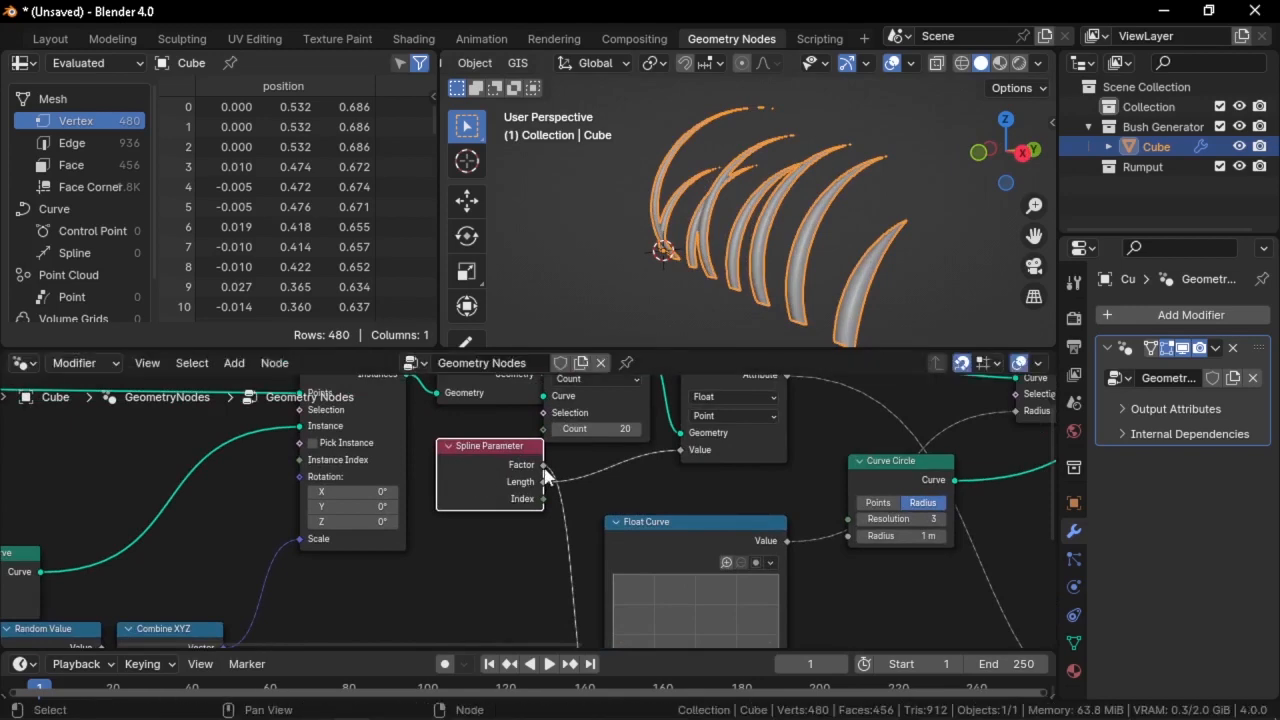
Move the Spline Parameter node below Instance on Points to leave room before the Float Curve
scroll(544, 468, "down", 3)
mouse_move(548, 474)
middle_mouse_down()
mouse_move(574, 591)
mouse_move(560, 489)
middle_mouse_up()
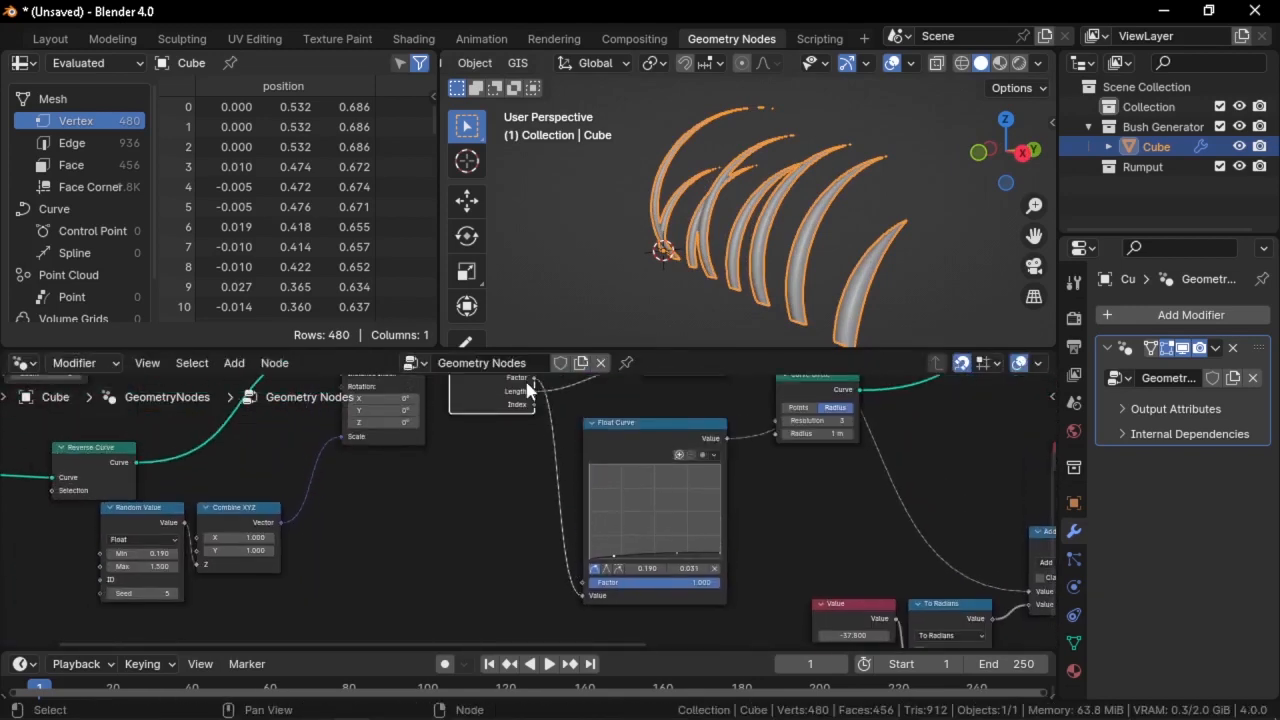
scroll(527, 386, "up", 1)
middle_click_drag(528, 394, 586, 501)
scroll(552, 484, "down", 1)
scroll(554, 488, "up", 2)
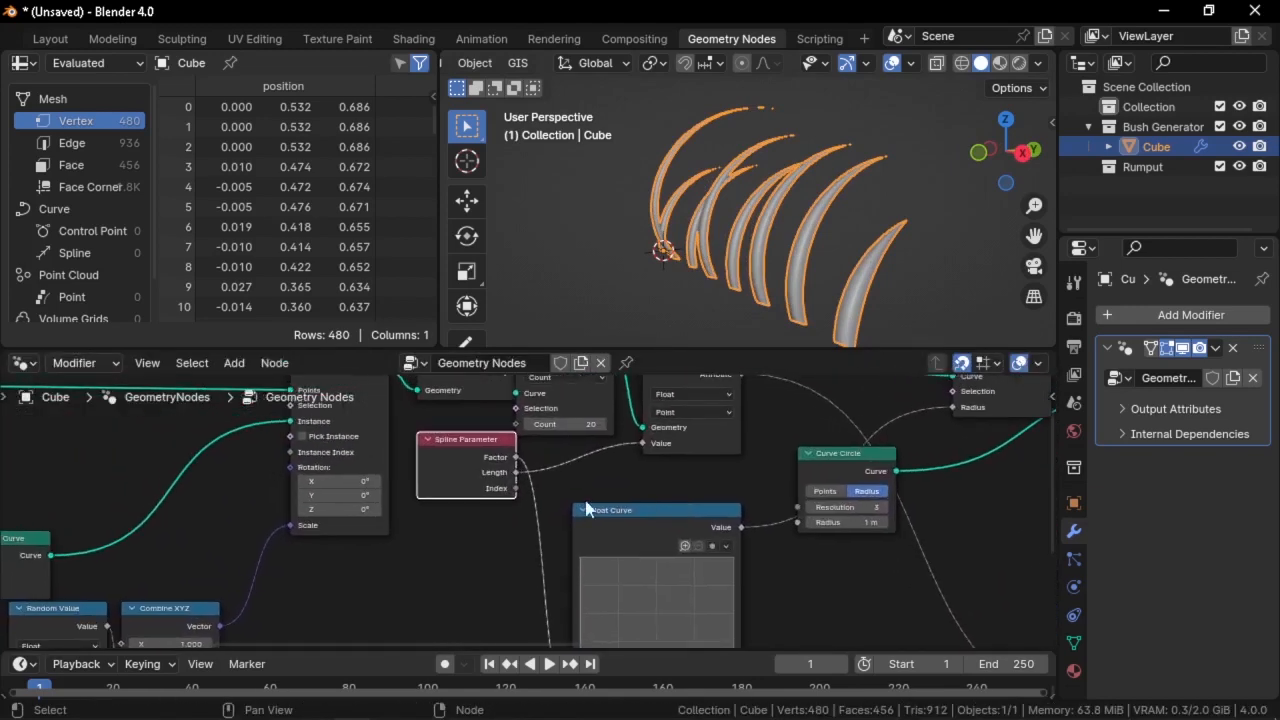
left_click_drag(442, 474, 330, 534)
scroll(545, 490, "up", 1)
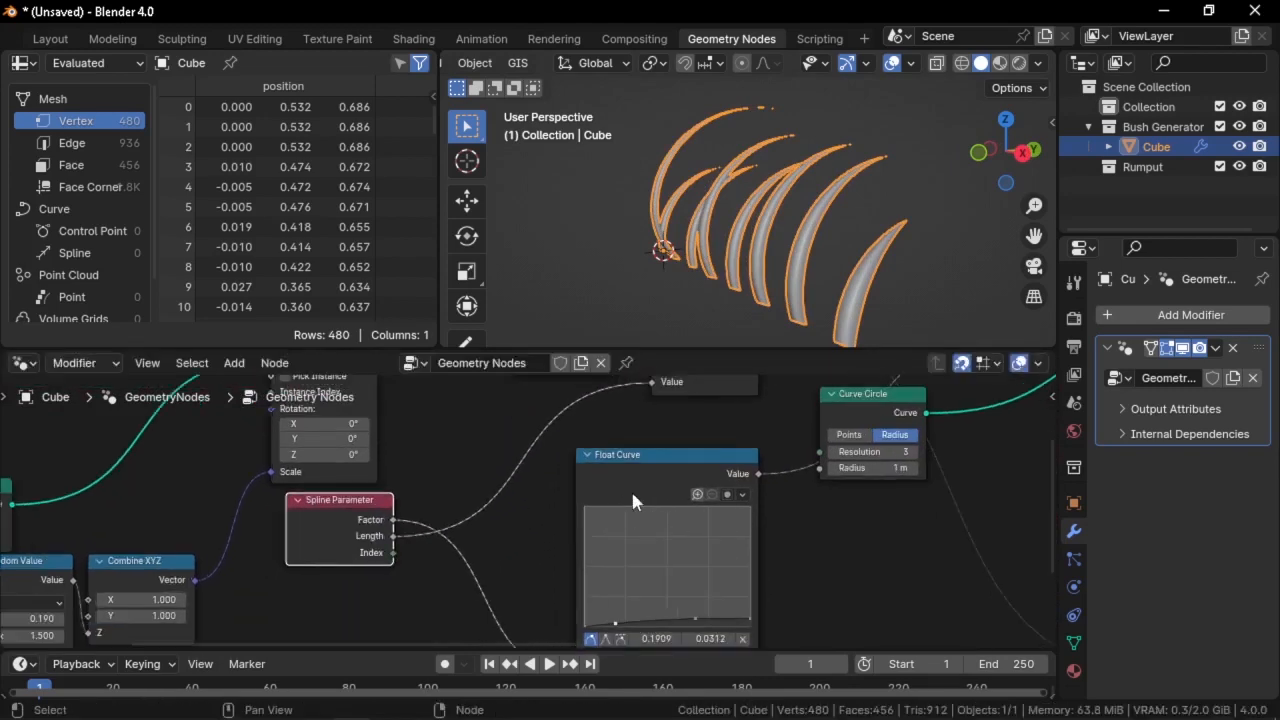
Insert a duplicate of the Add node on the link between Spline Parameter Length and Capture Attribute and switch it to Multiply
scroll(640, 496, "down", 3)
middle_click_drag(678, 487, 377, 449)
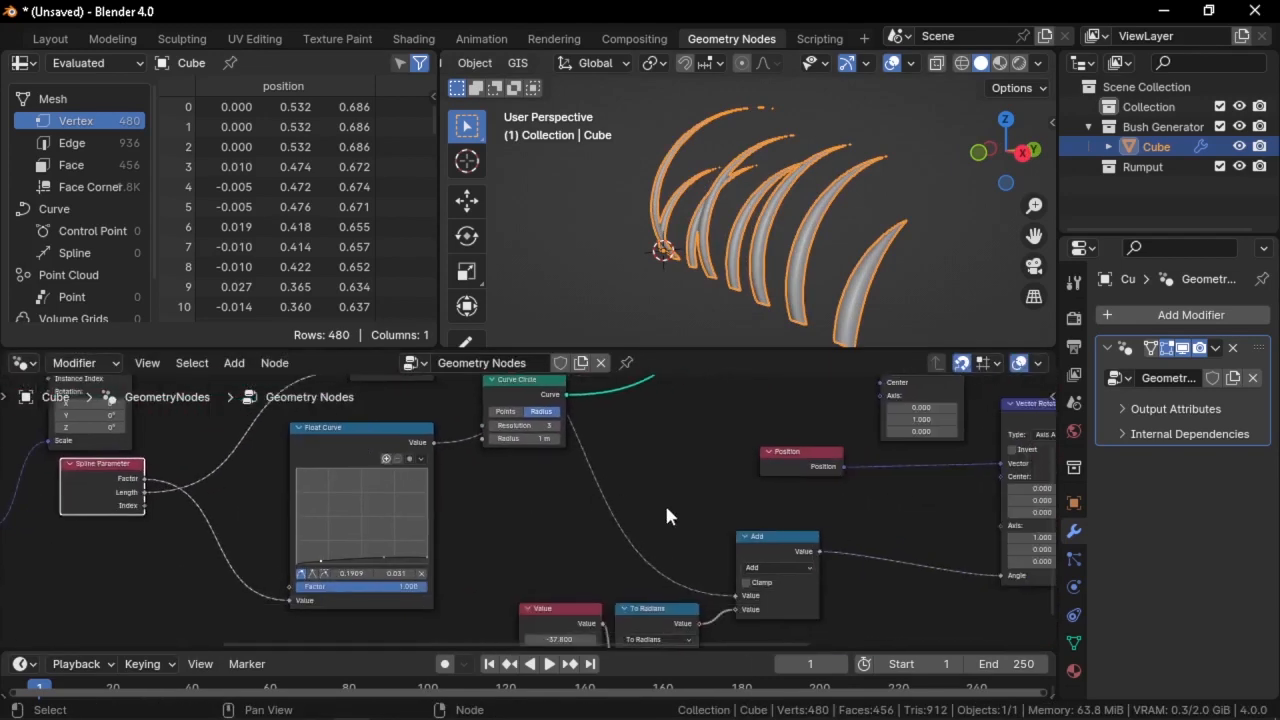
left_click(751, 519)
key("shift+d")
left_click(129, 467)
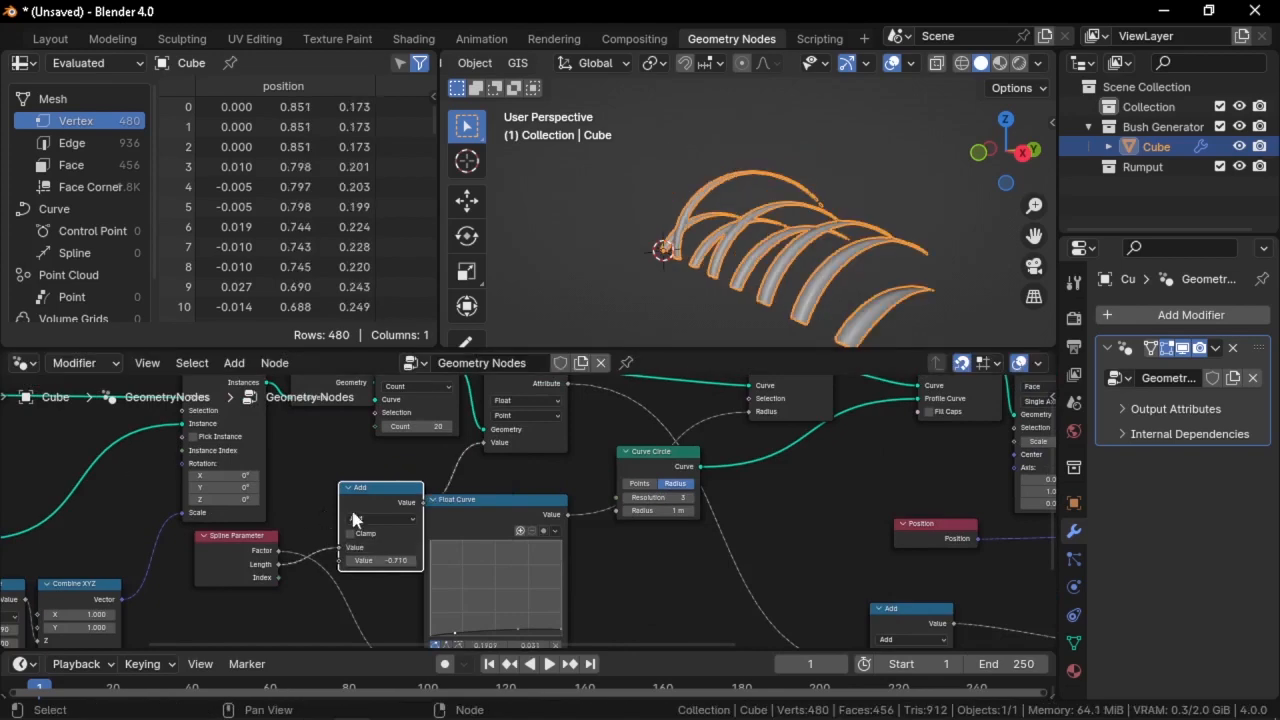
left_click(382, 517)
key("m")
Place the Multiply node between Spline Parameter and Float Curve and set its second value to 0.640
scroll(379, 513, "up", 3)
left_click_drag(370, 573, 470, 573, "shift")
scroll(423, 497, "down", 2)
middle_click_drag(385, 487, 430, 462)
left_click_drag(430, 460, 405, 482)
middle_click_drag(784, 246, 729, 251)
scroll(372, 515, "up", 2)
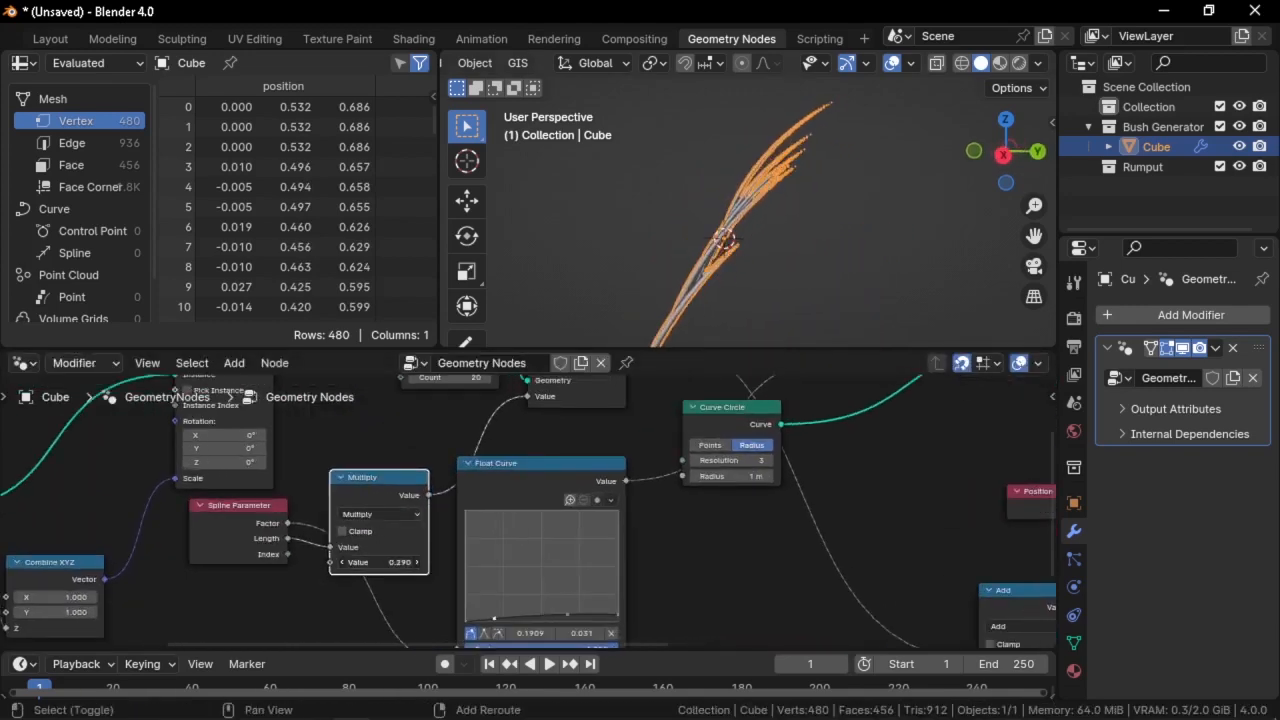
mouse_move(390, 562)
left_mouse_down("shift")
mouse_move(440, 562)
mouse_move(391, 551)
left_mouse_up("shift")
scroll(464, 494, "down", 1)
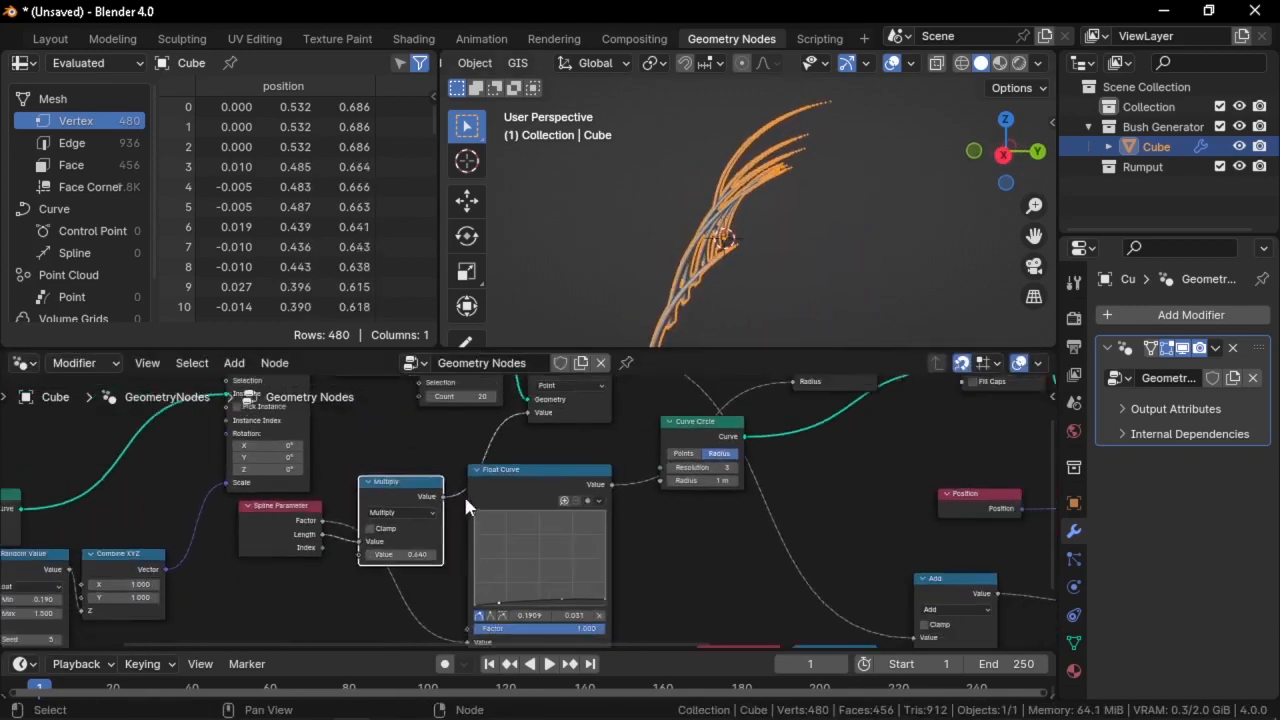
Set the Value node feeding To Radians back to -45 and view the blades at an angle
middle_click_drag(531, 488, 310, 410)
middle_click_drag(535, 552, 517, 467)
scroll(517, 467, "up", 3)
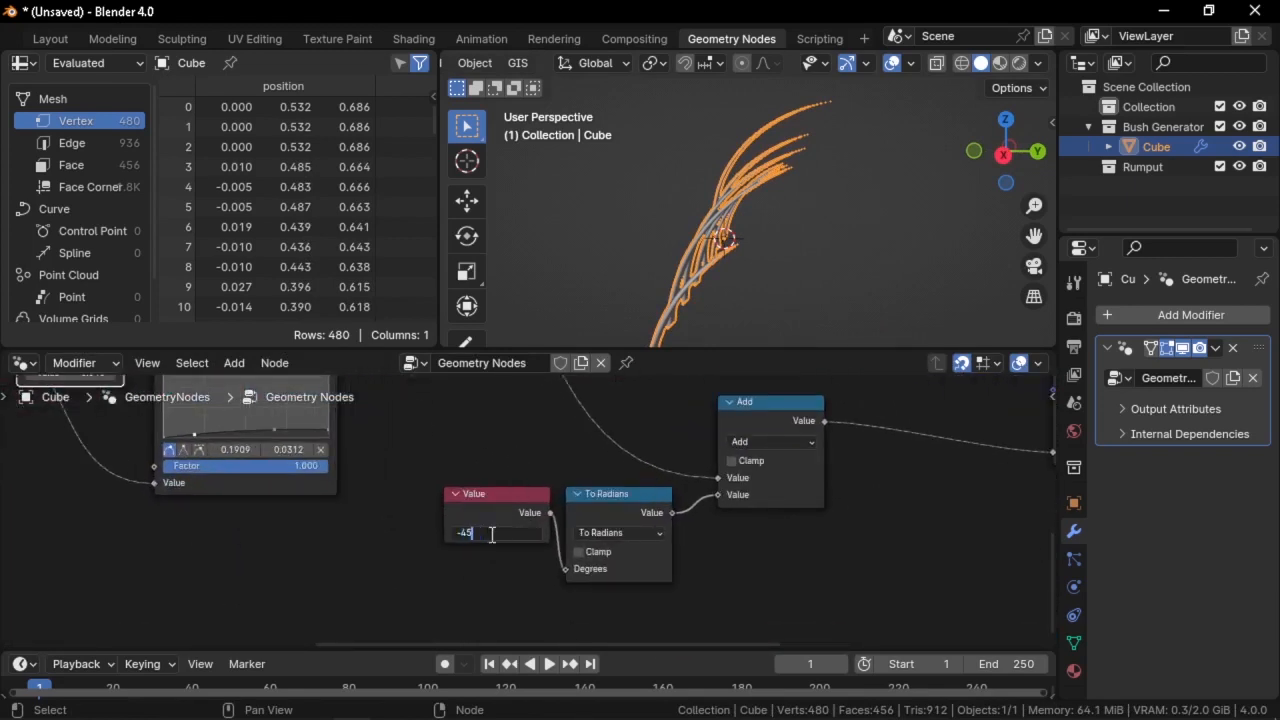
key("Return")
scroll(490, 533, "down", 2)
middle_click_drag(490, 535, 668, 644)
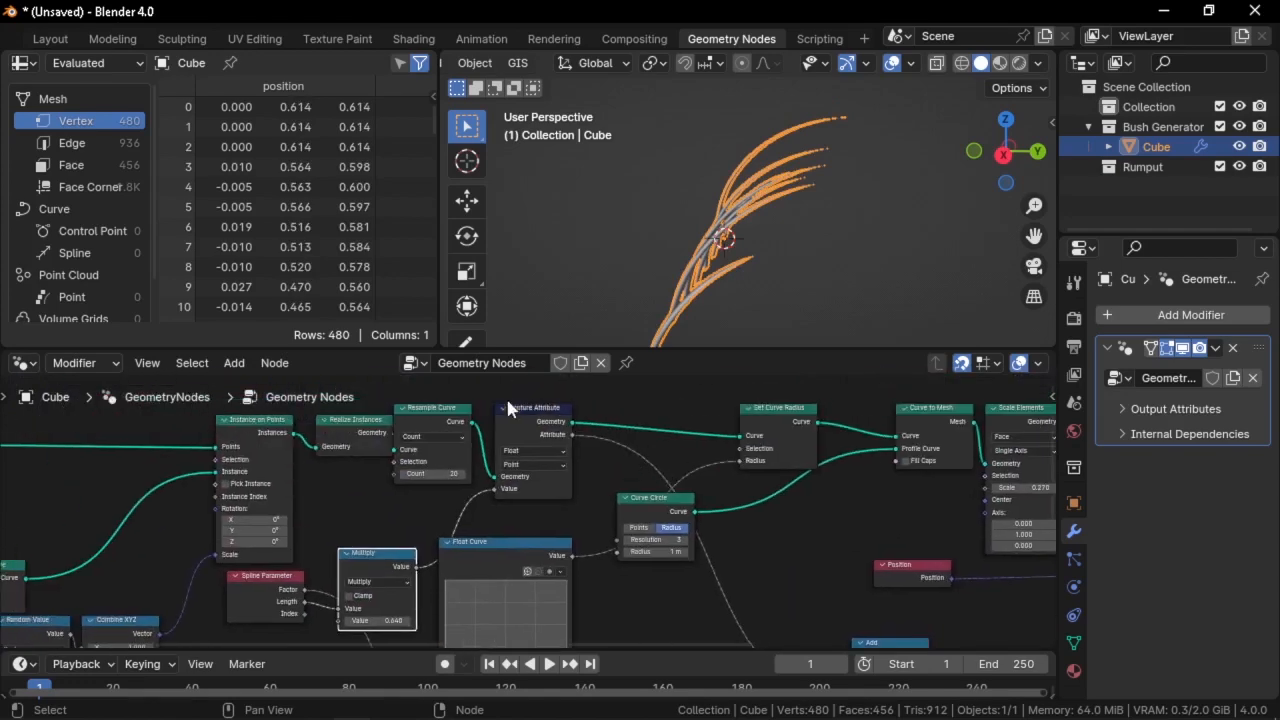
middle_click_drag(694, 238, 772, 250)
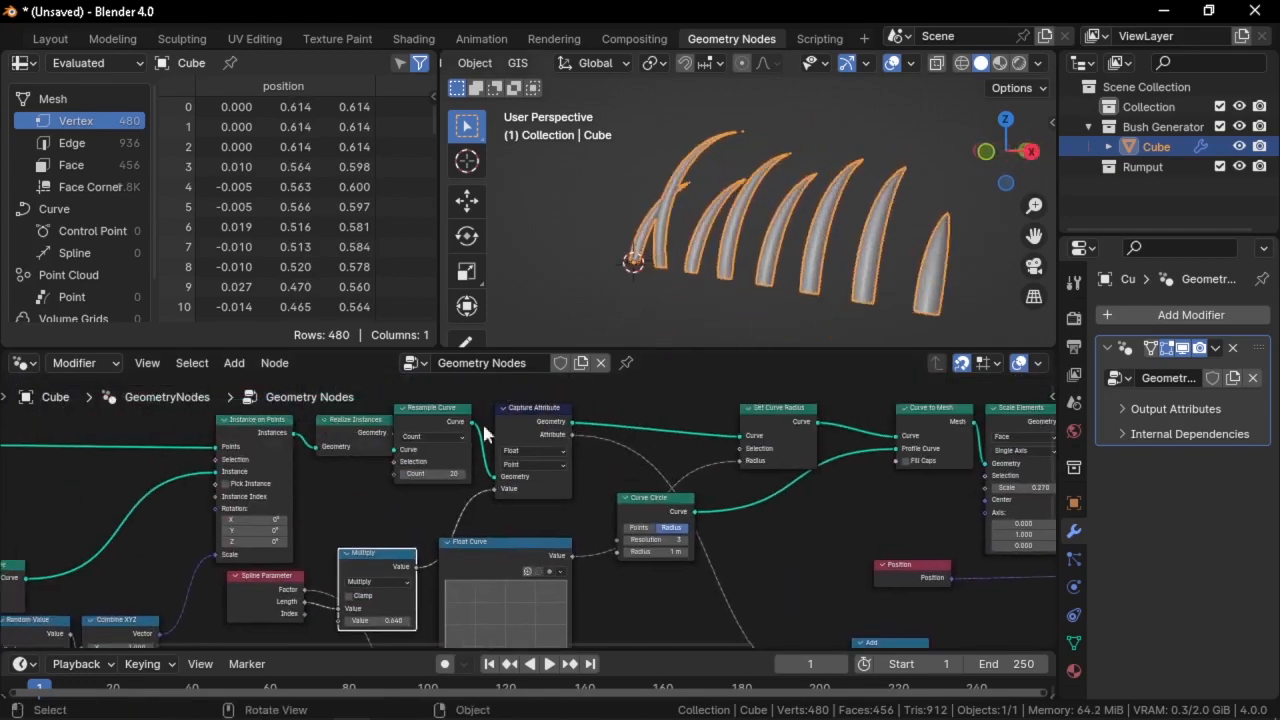
Set the End X of the Curve Line feeding Resample Curve to 0 m so all blades share one base point
middle_click_drag(474, 430, 955, 432)
scroll(494, 508, "up", 4)
scroll(318, 533, "up", 1)
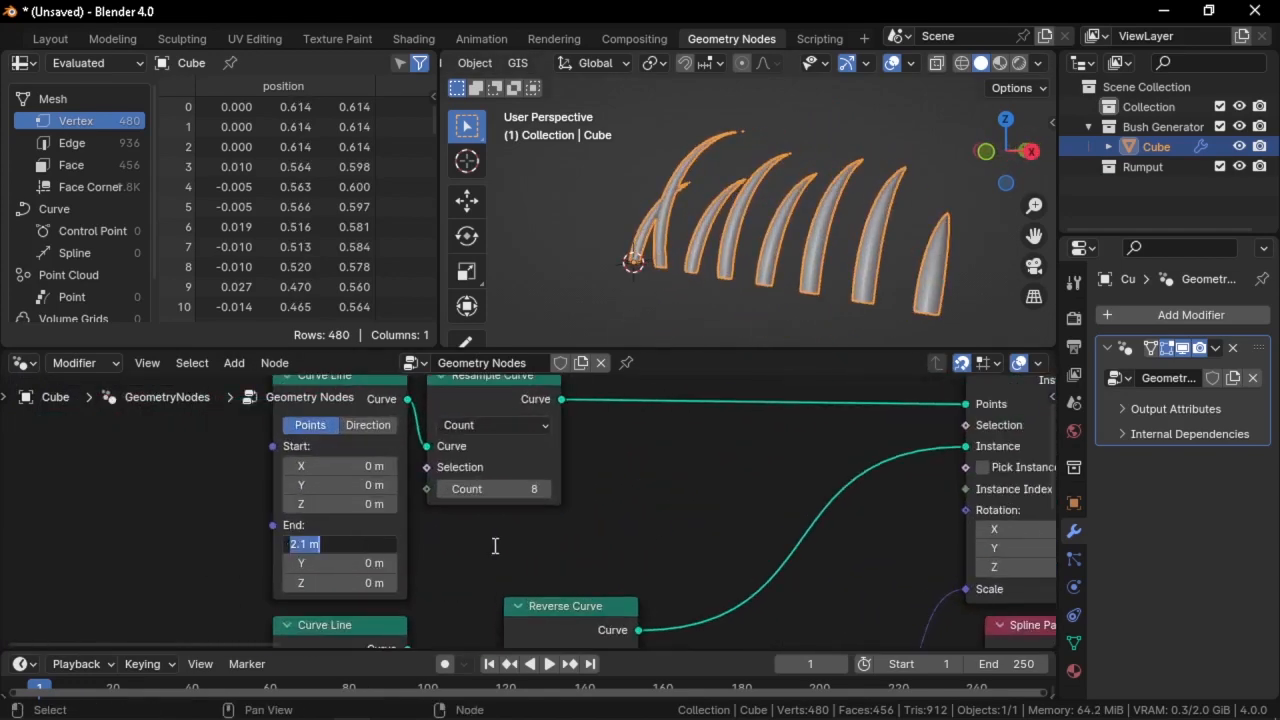
type("0")
key("Return")
middle_click_drag(700, 335, 659, 237)
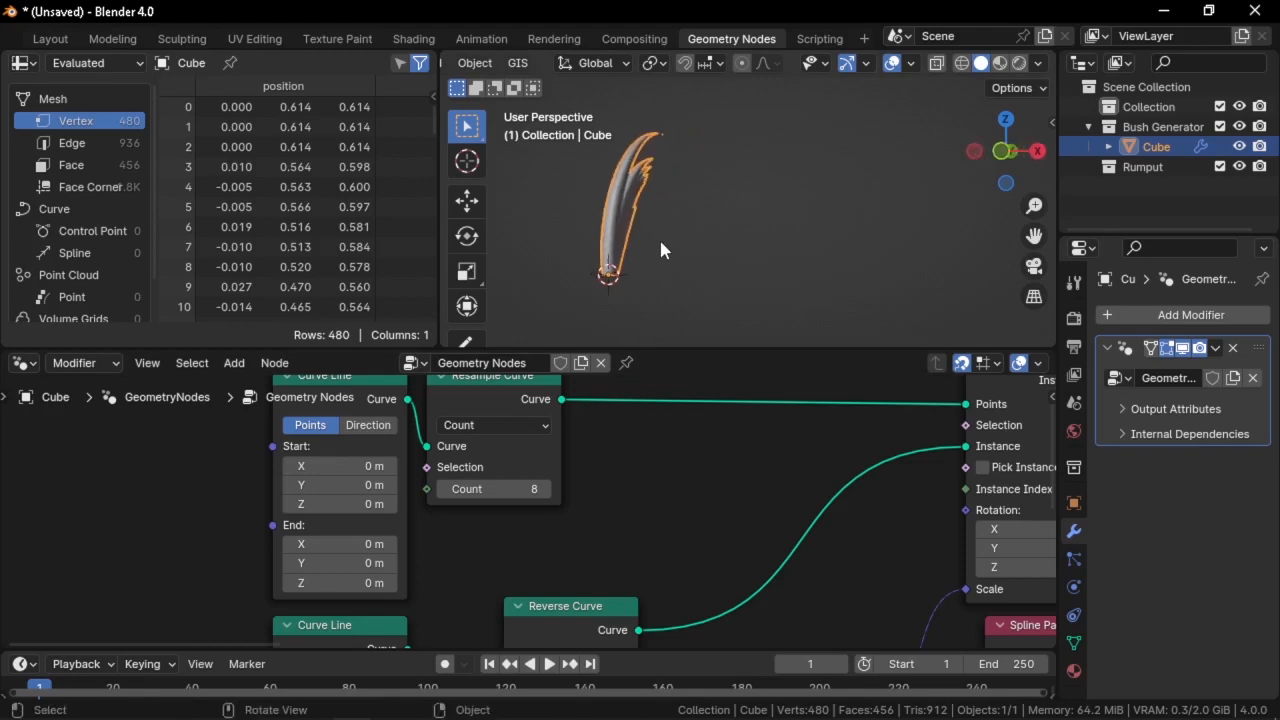
Duplicate the blades object in place into the Rumput collection and exclude the Bush Generator collection from the view layer
key("shift+d")
right_click(745, 242)
key("m")
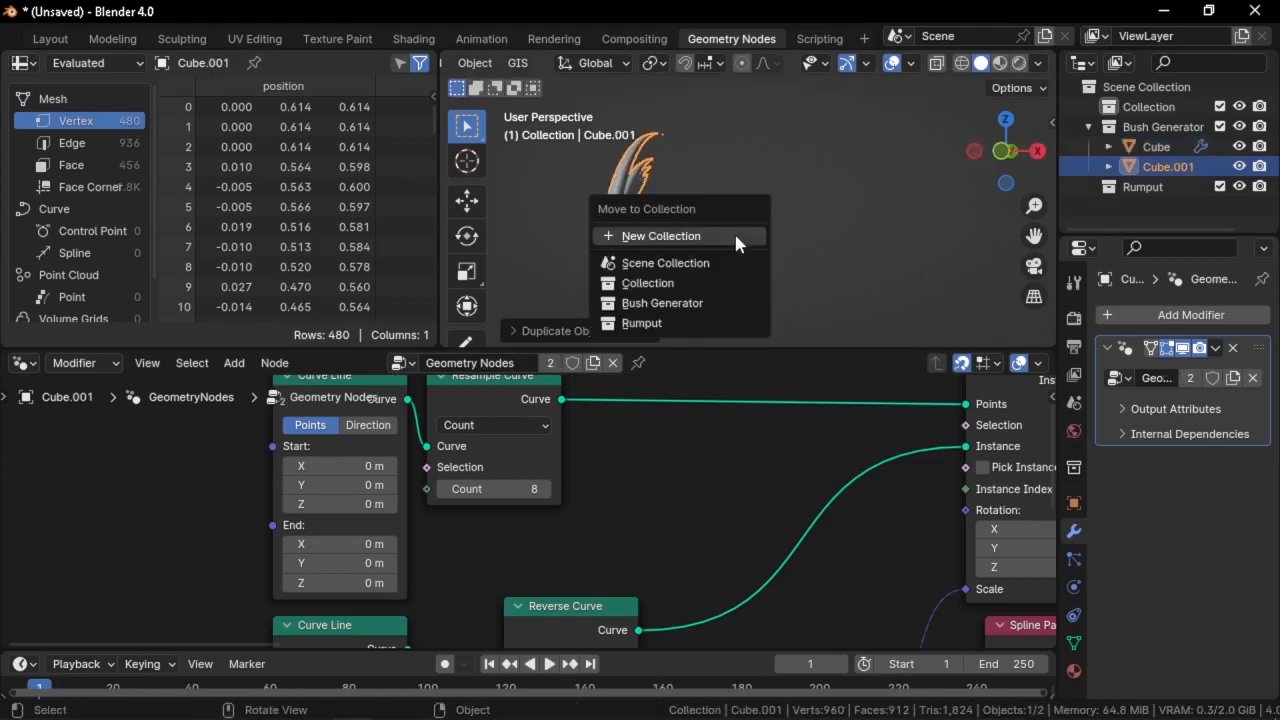
left_click(708, 320)
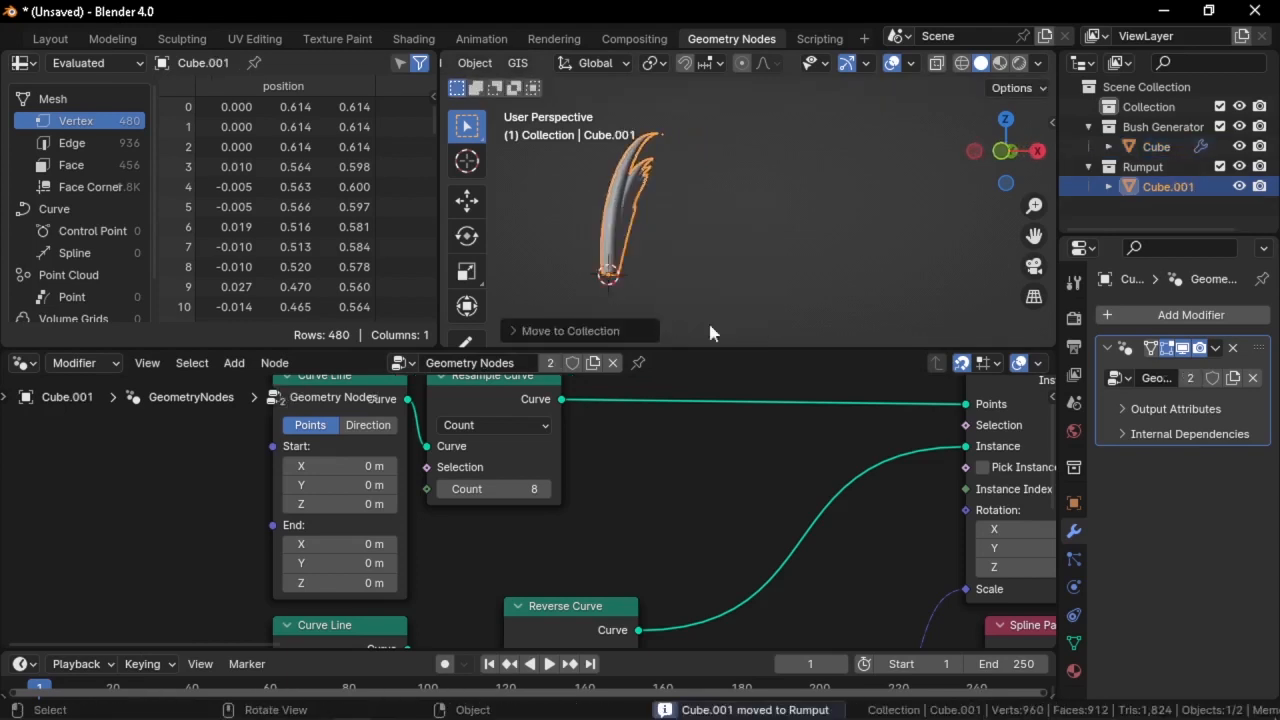
left_click(1088, 127)
left_click(1220, 127)
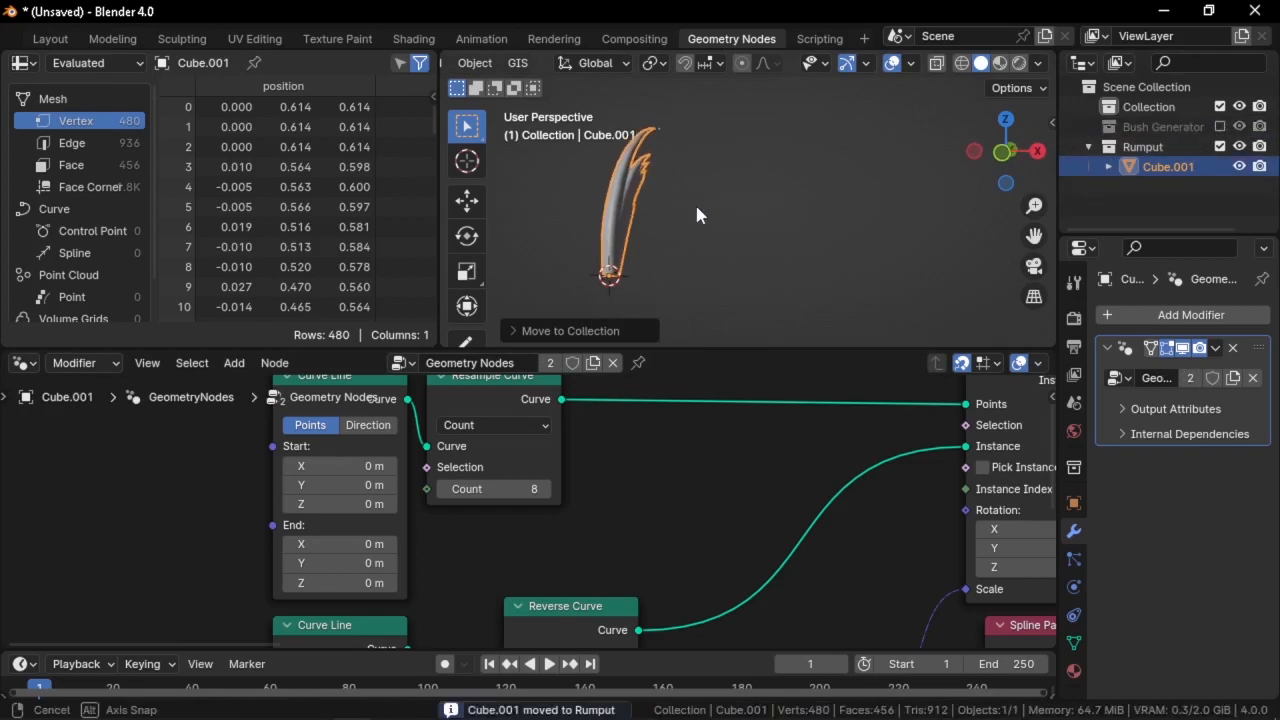
Apply the Geometry Nodes modifier on the duplicate and separate its mesh into individual blades by loose parts
key("ctrl+a")
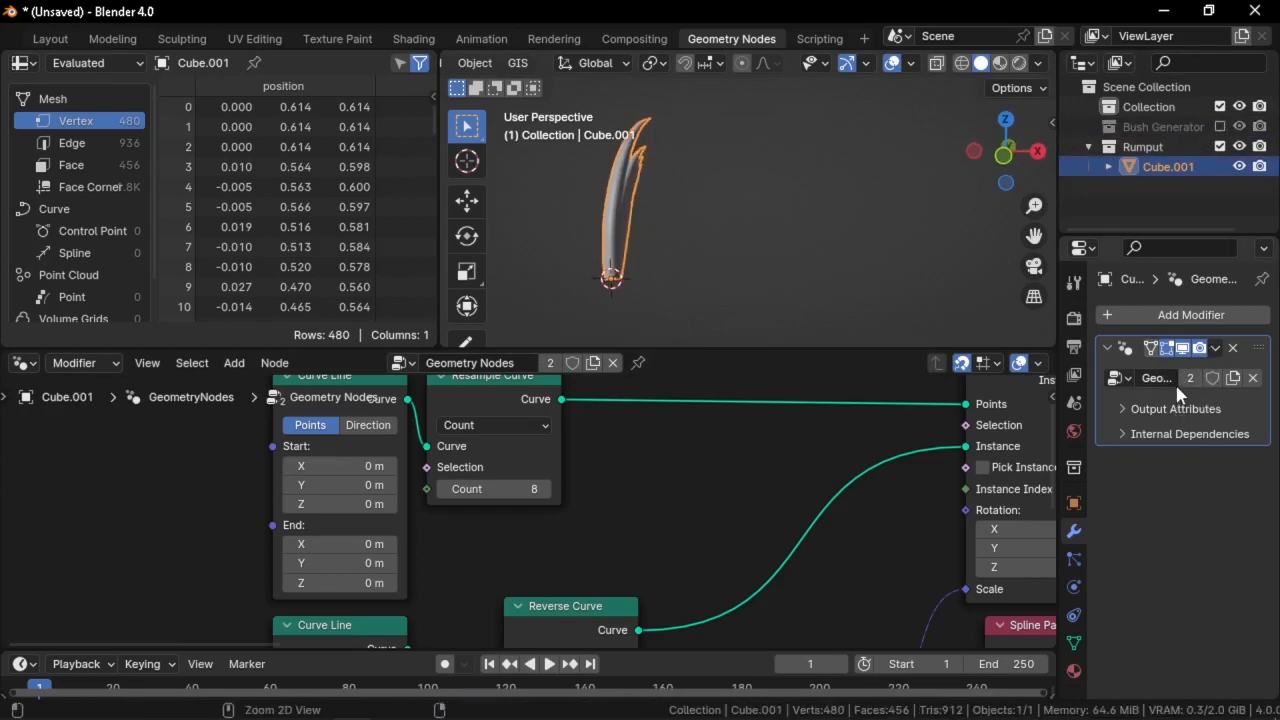
key("a")
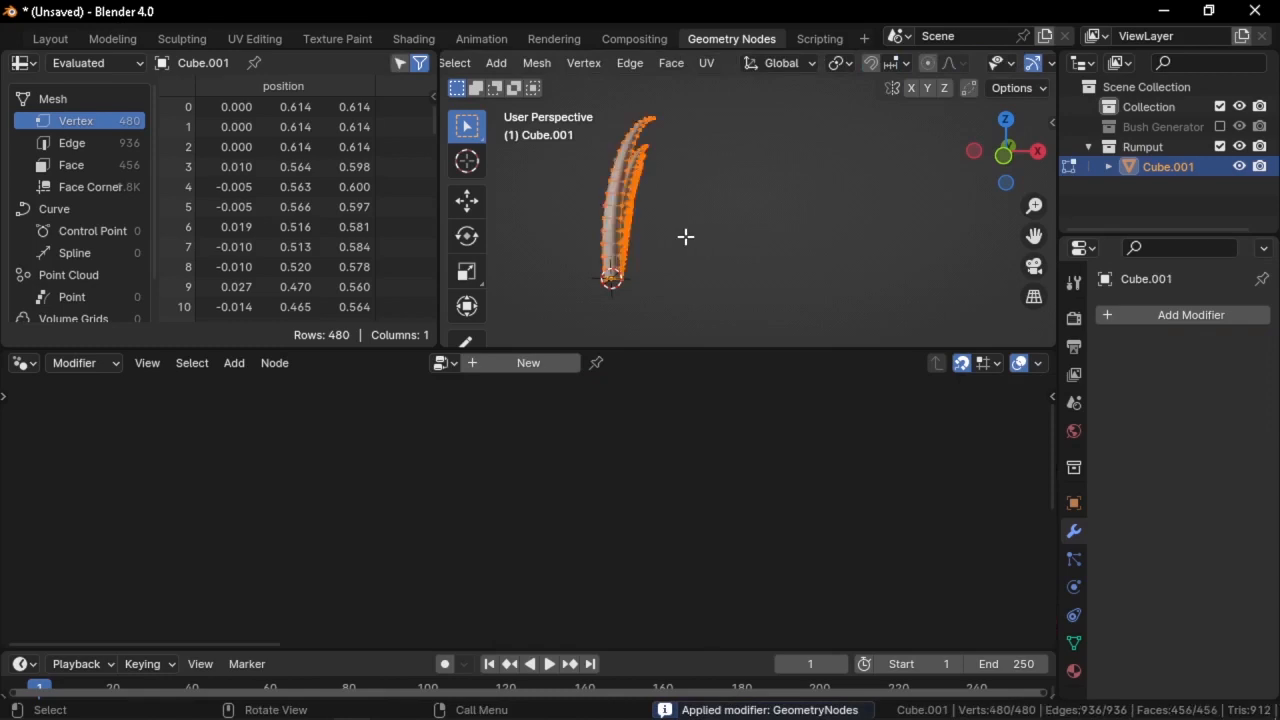
key("p")
left_click(686, 237)
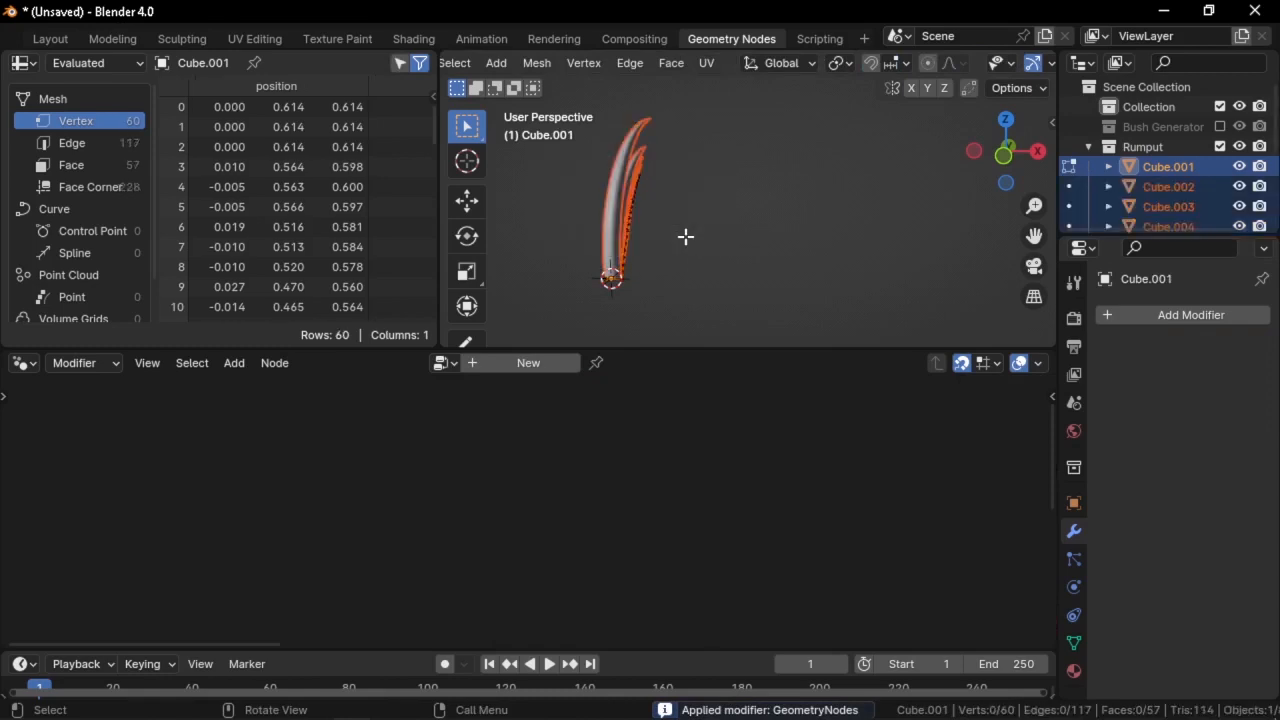
key("Tab")
Set the origin of all separated blades to the 3D cursor and collapse the Rumput collection
right_click(793, 250)
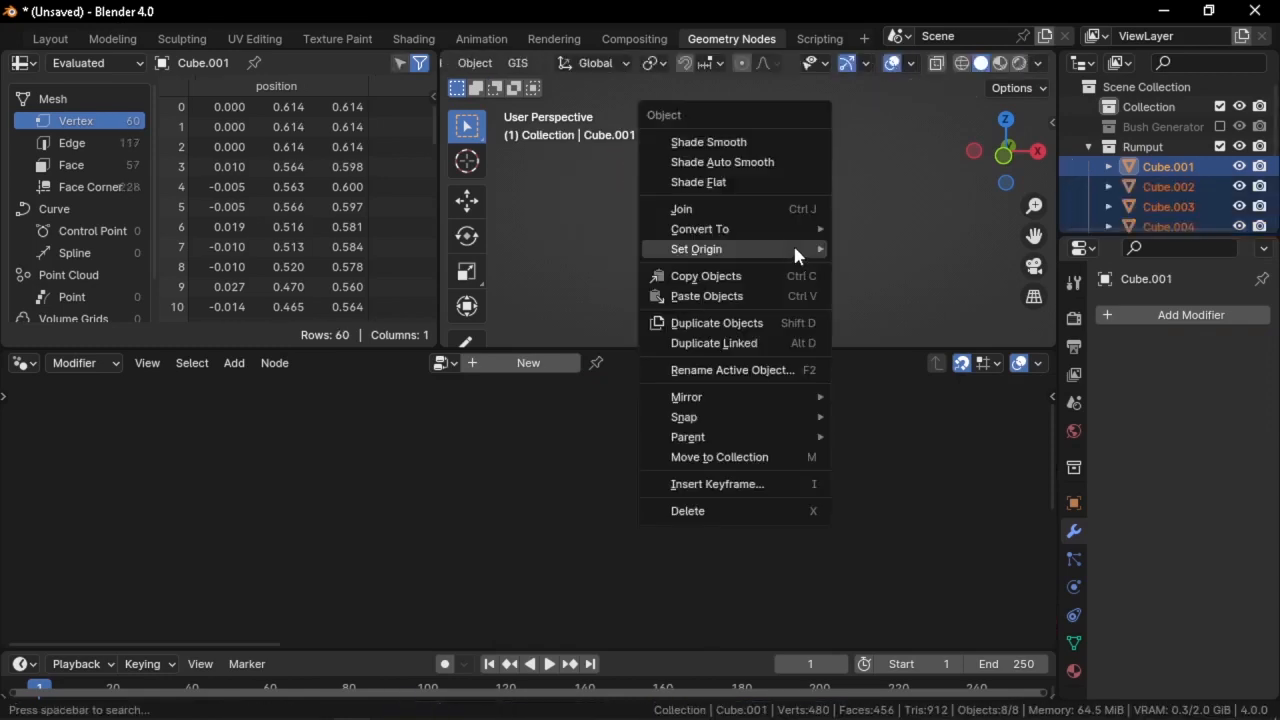
mouse_move(797, 248)
left_click(958, 300)
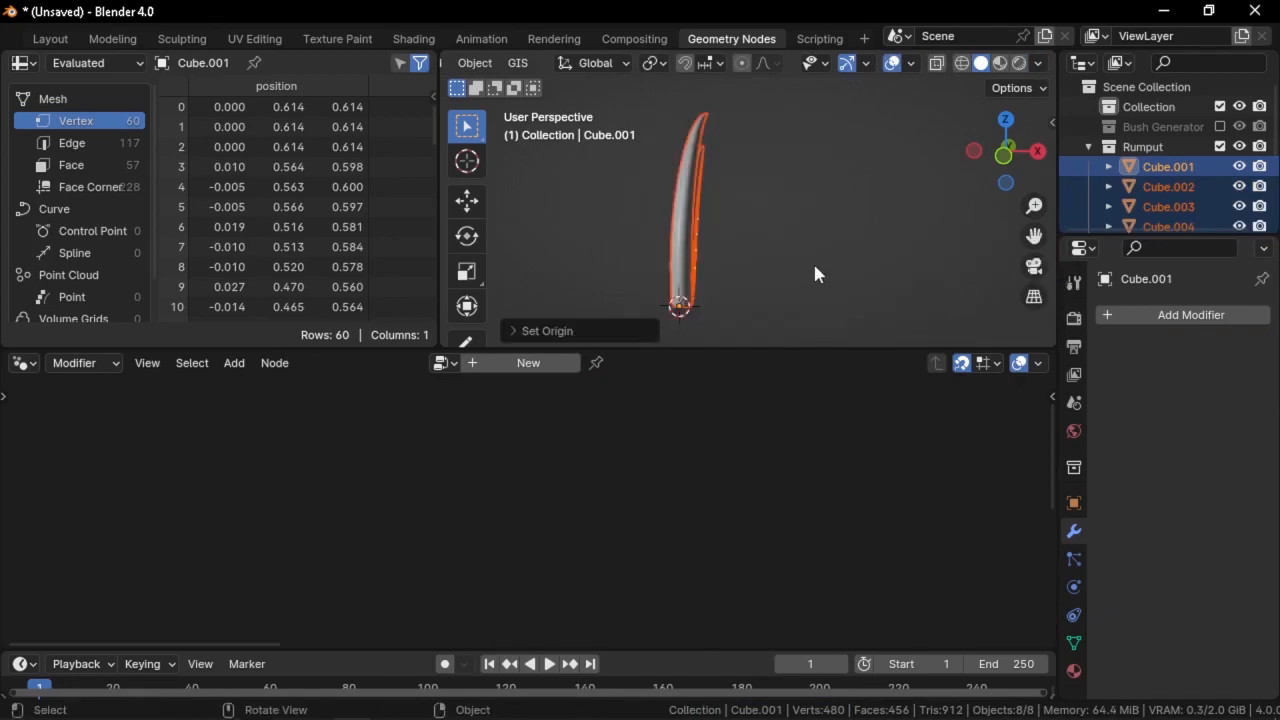
middle_click_drag(814, 274, 640, 280)
left_click(1088, 147)
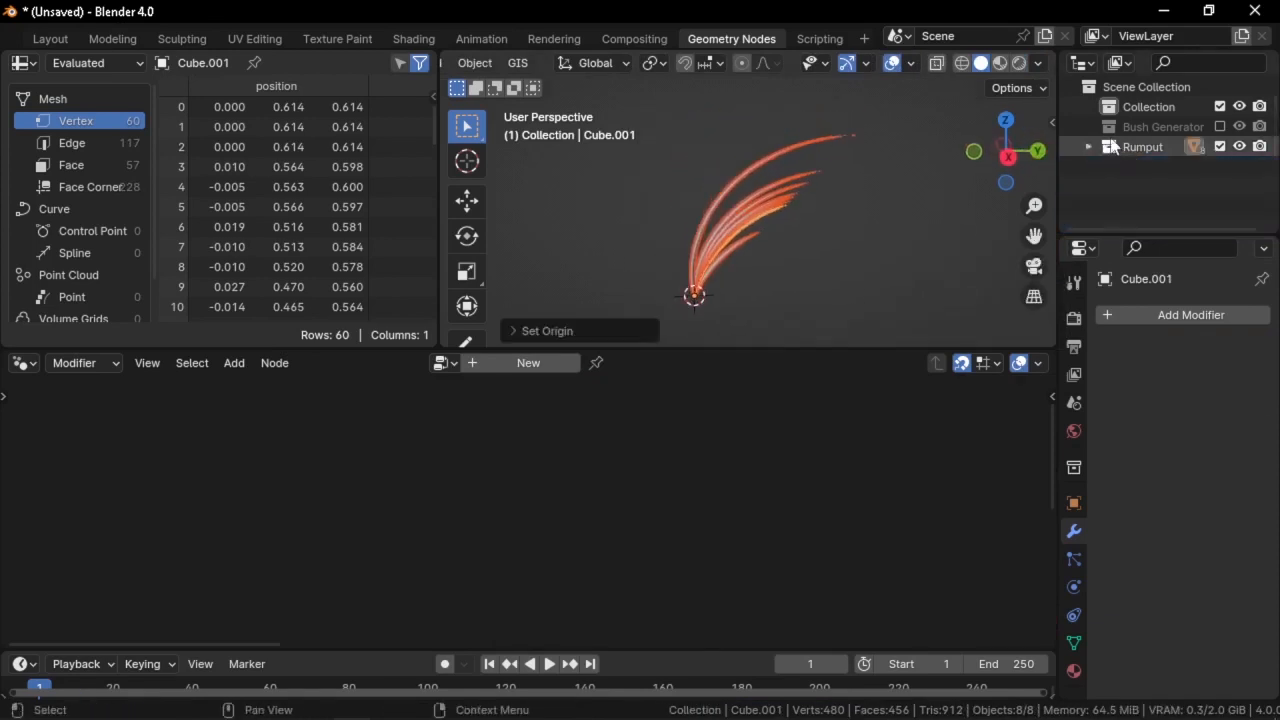
Add a plane to Collection and give it a new geometry node tree named Daratan
left_click(1148, 107)
key("shift+a")
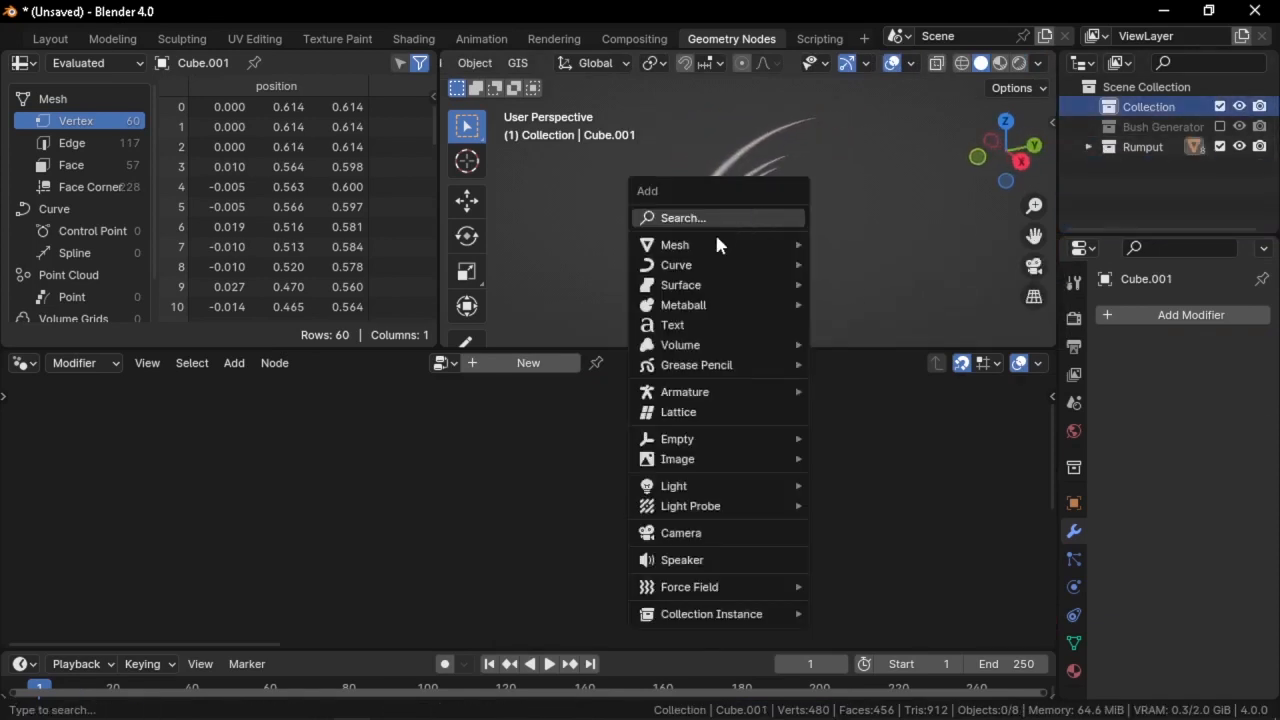
mouse_move(716, 245)
left_click(828, 250)
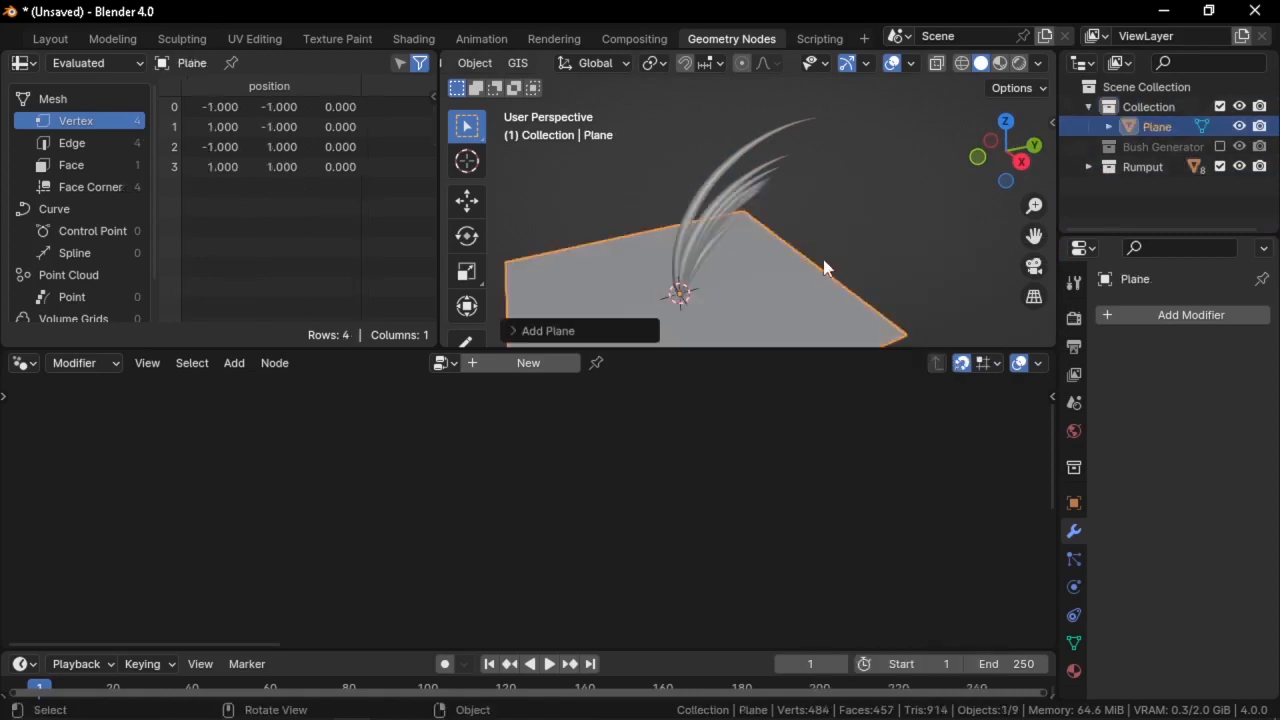
left_click(529, 364)
key("Home")
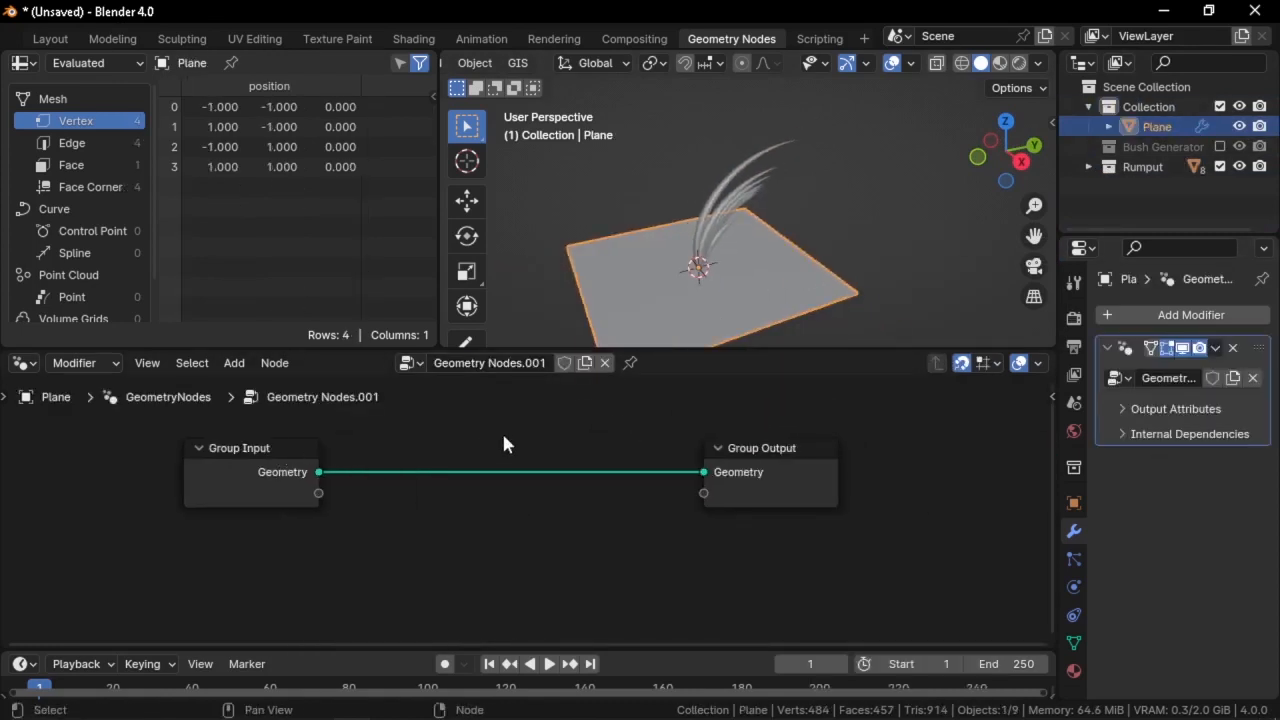
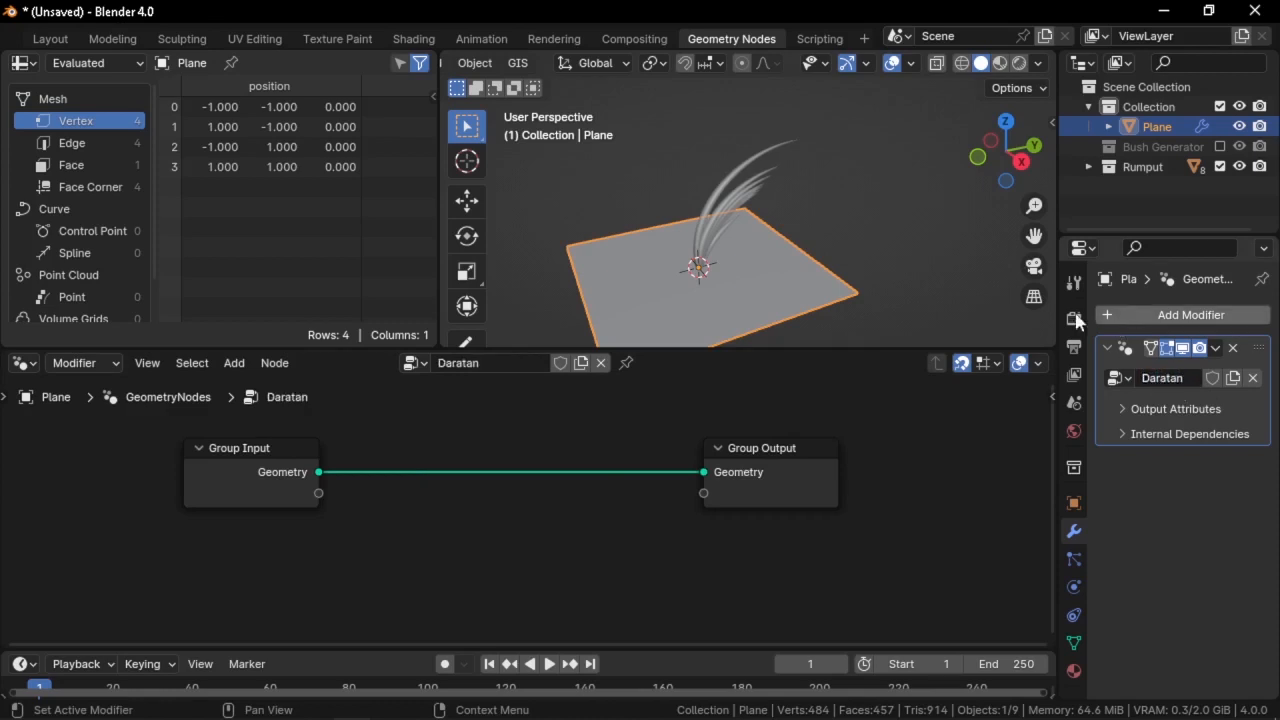
Rename the node tree of the Cube in the Bush Generator collection to Rumput, and exclude that collection again
left_click(1155, 146)
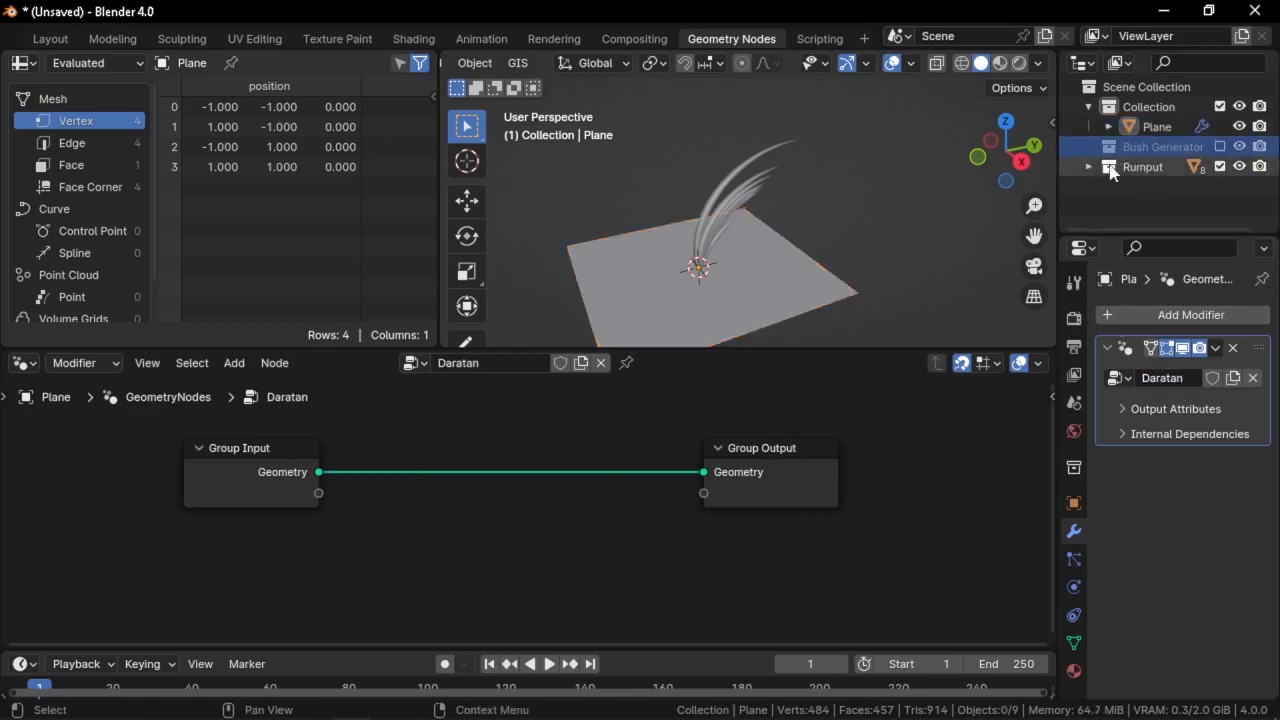
left_click(1195, 166)
left_click(1220, 147)
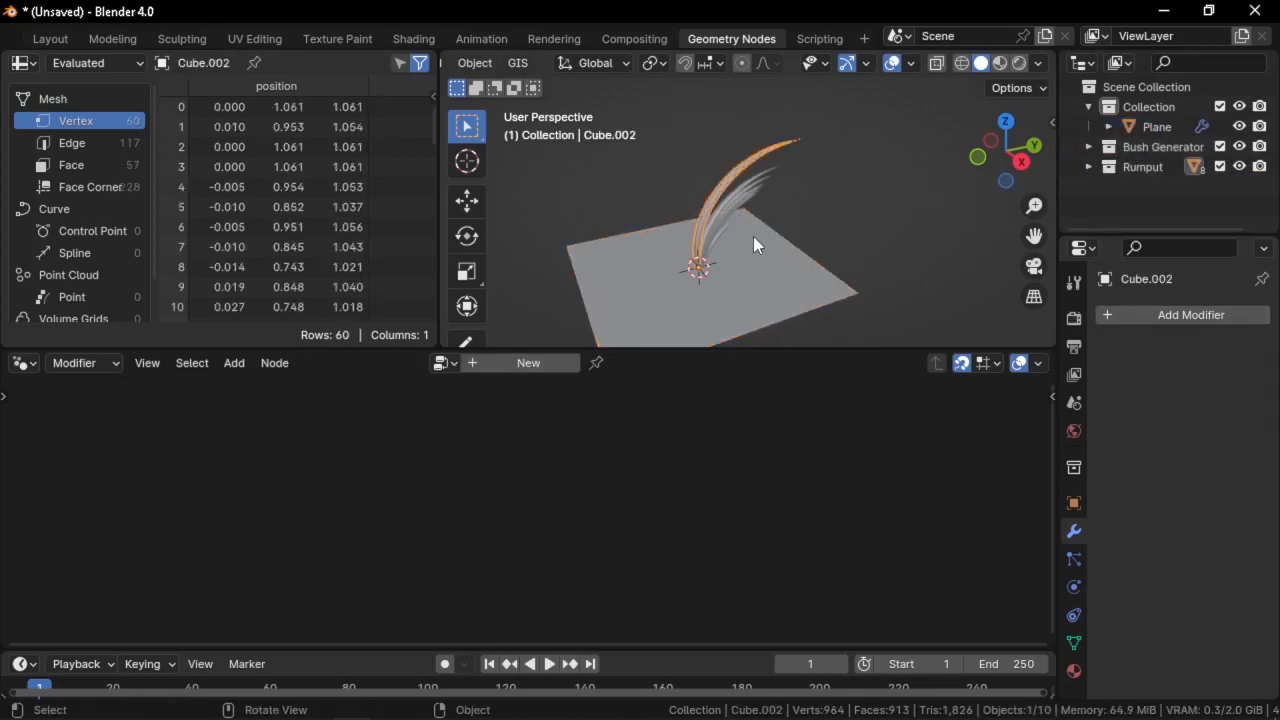
left_click(1150, 147)
left_click(1089, 147)
left_click(1156, 167)
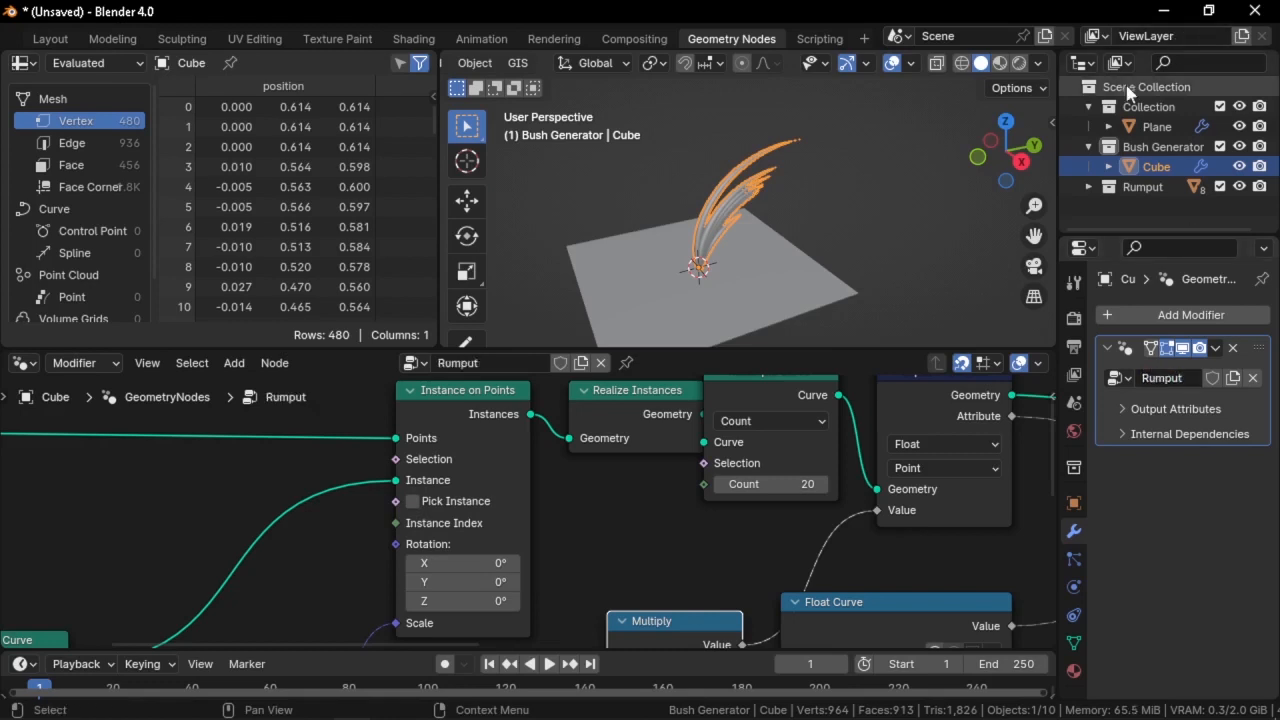
left_click(1089, 147)
left_click(1220, 147)
middle_click_drag(592, 256, 935, 160)
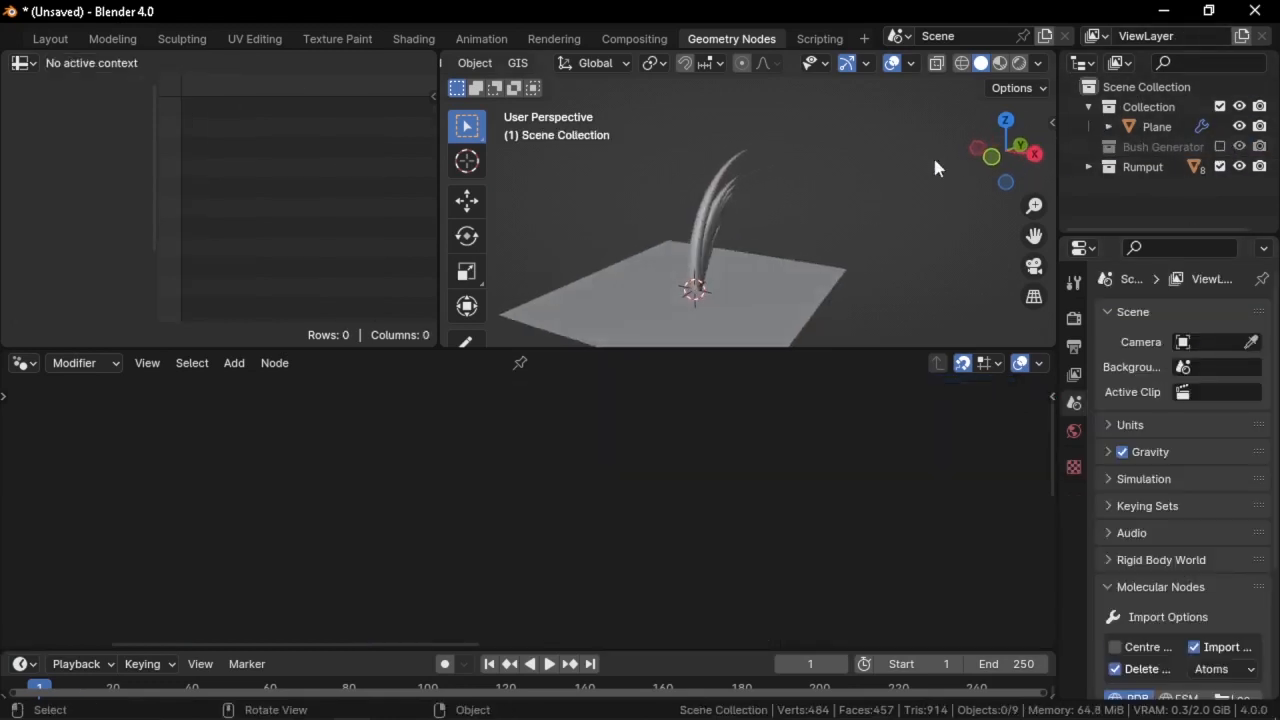
Insert a Distribute Points on Faces node between Group Input and Group Output in the plane's node tree
left_click(1170, 128)
middle_click_drag(419, 499, 512, 474)
scroll(512, 474, "down", 2)
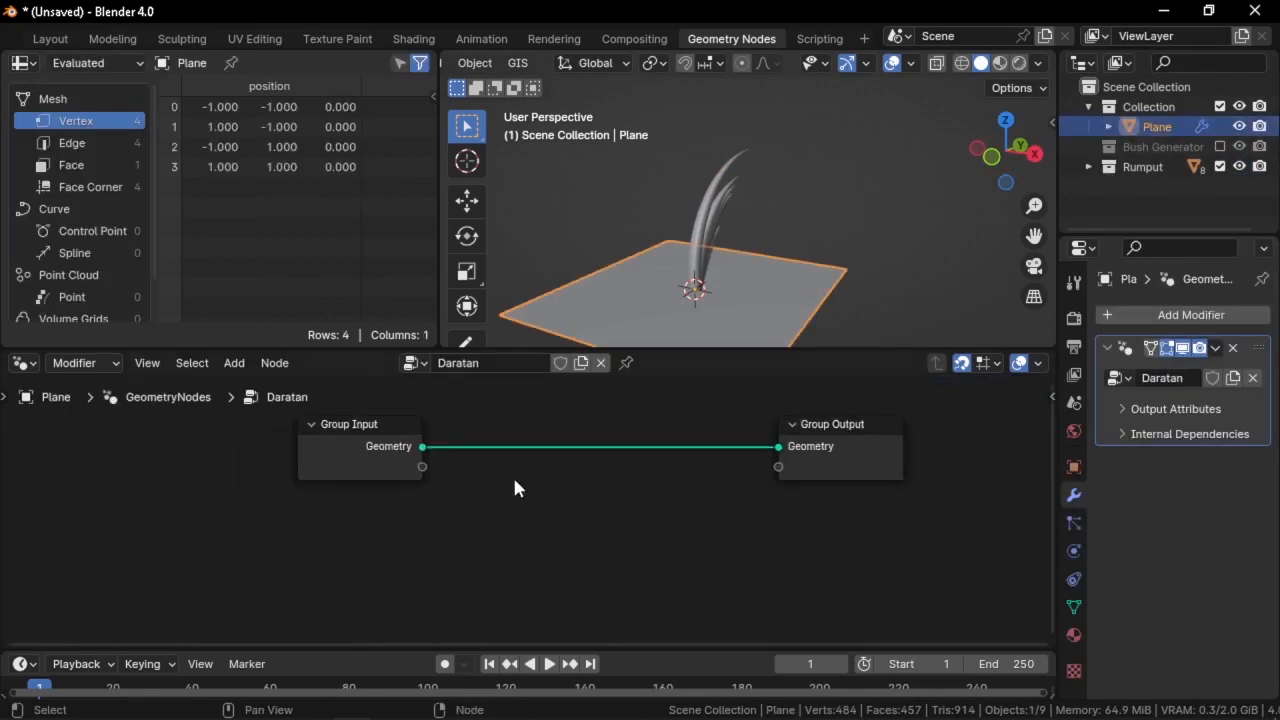
left_click_drag(324, 454, 226, 451)
key("shift+a")
left_click(561, 288)
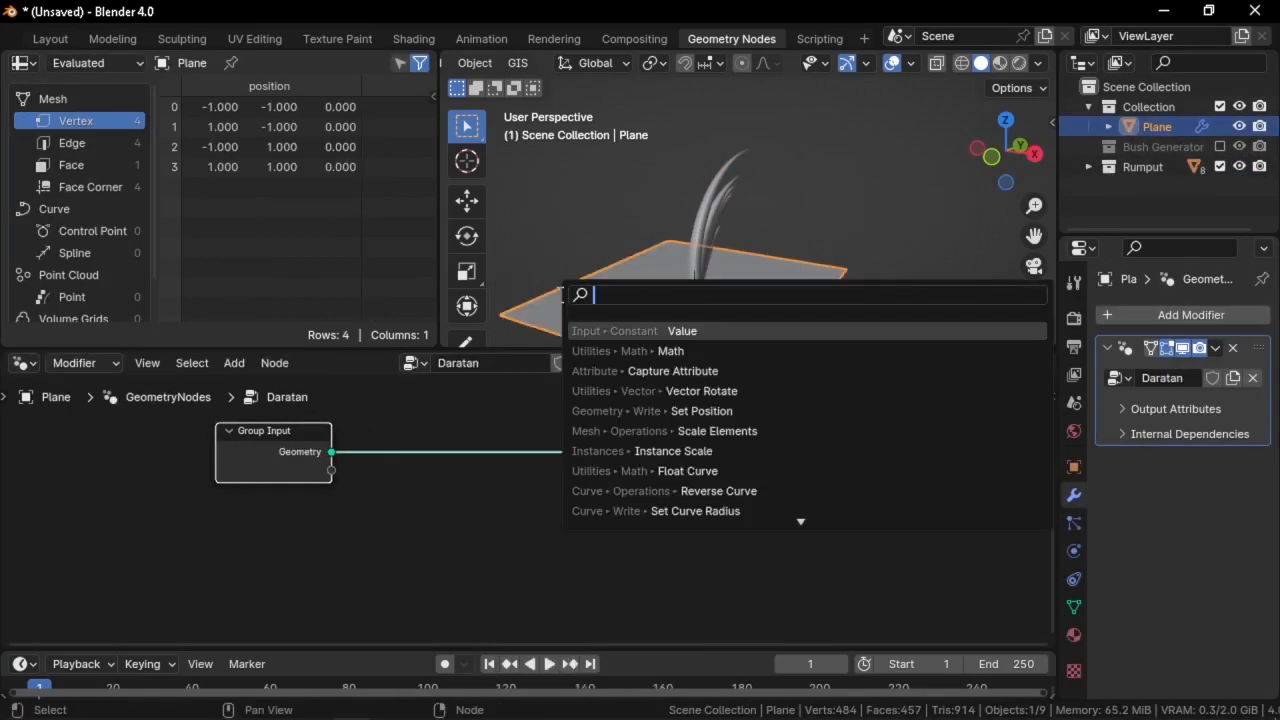
type("distribute")
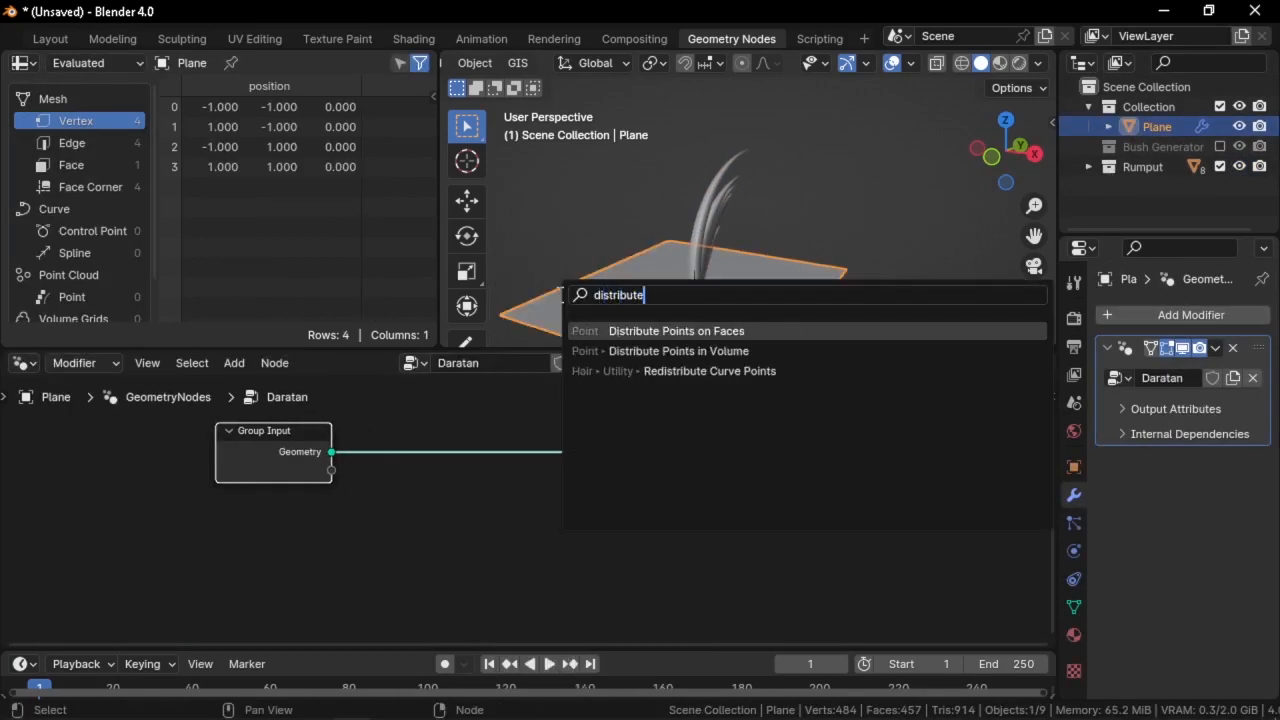
key("Return")
left_click(517, 414)
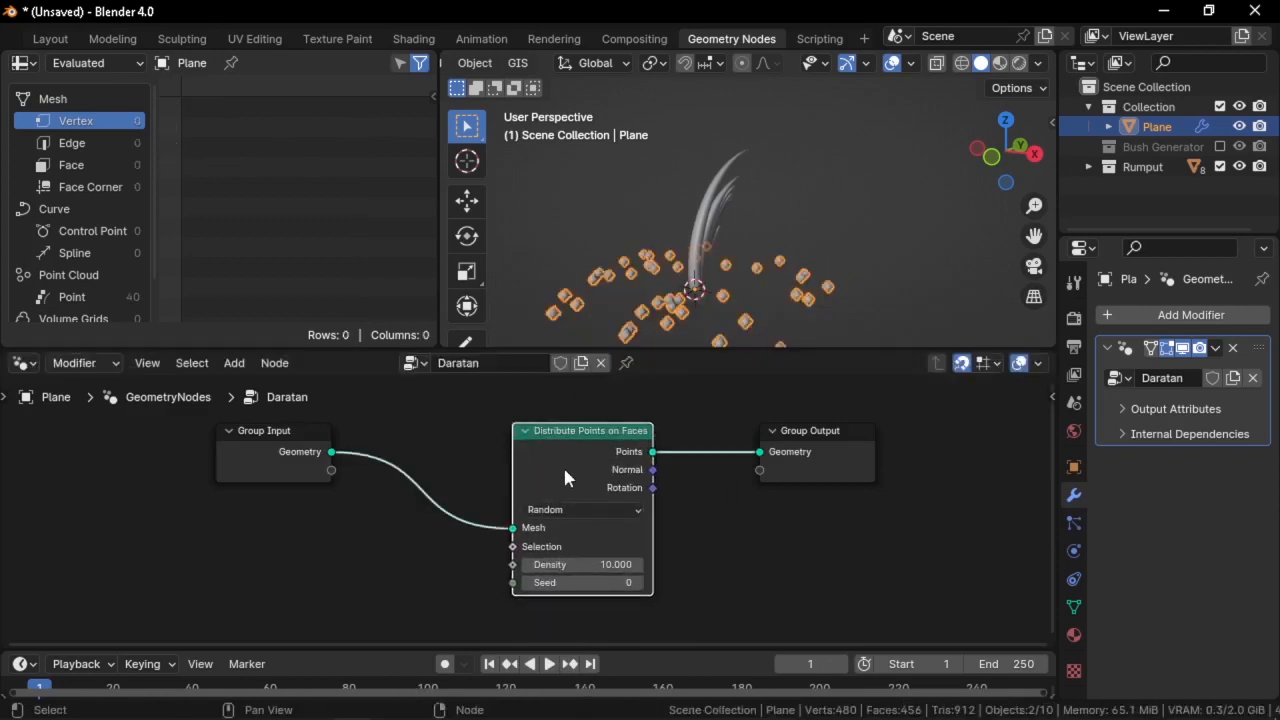
left_click_drag(564, 470, 484, 480)
Insert an Instance on Points node between Distribute Points on Faces and Group Output
middle_click_drag(485, 482, 494, 446)
key("shift+a")
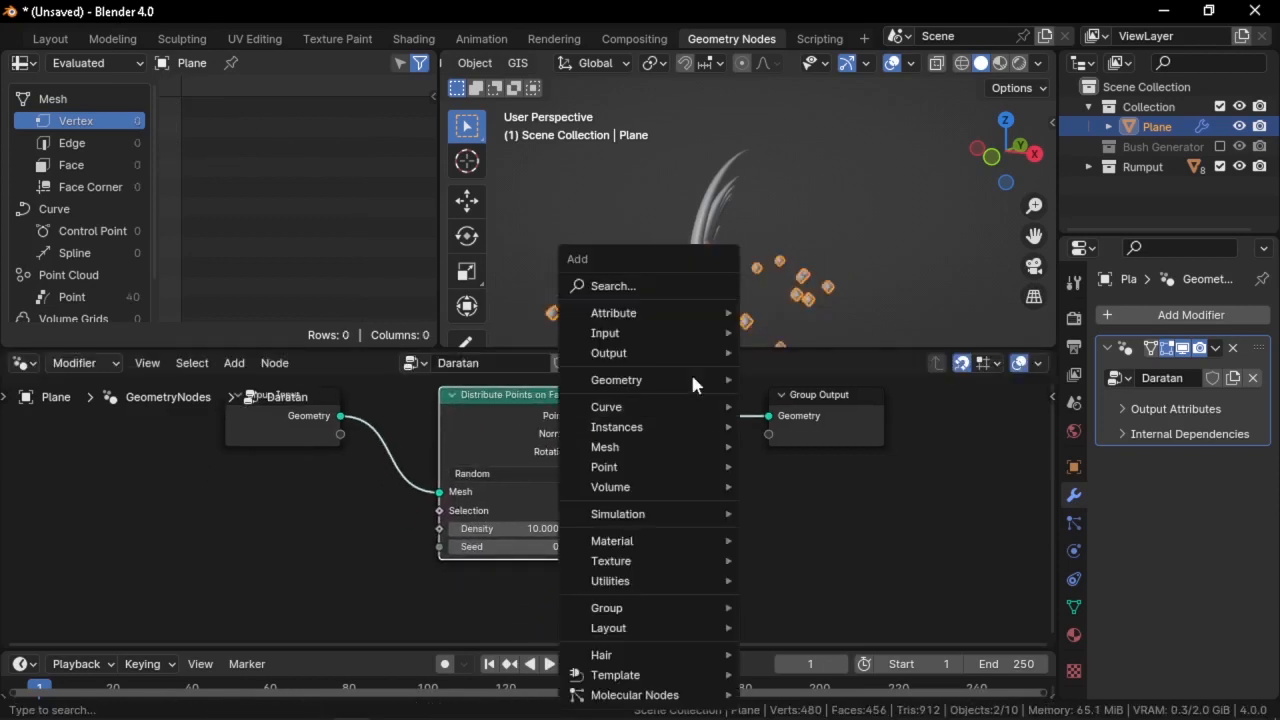
left_click(640, 287)
type("instao")
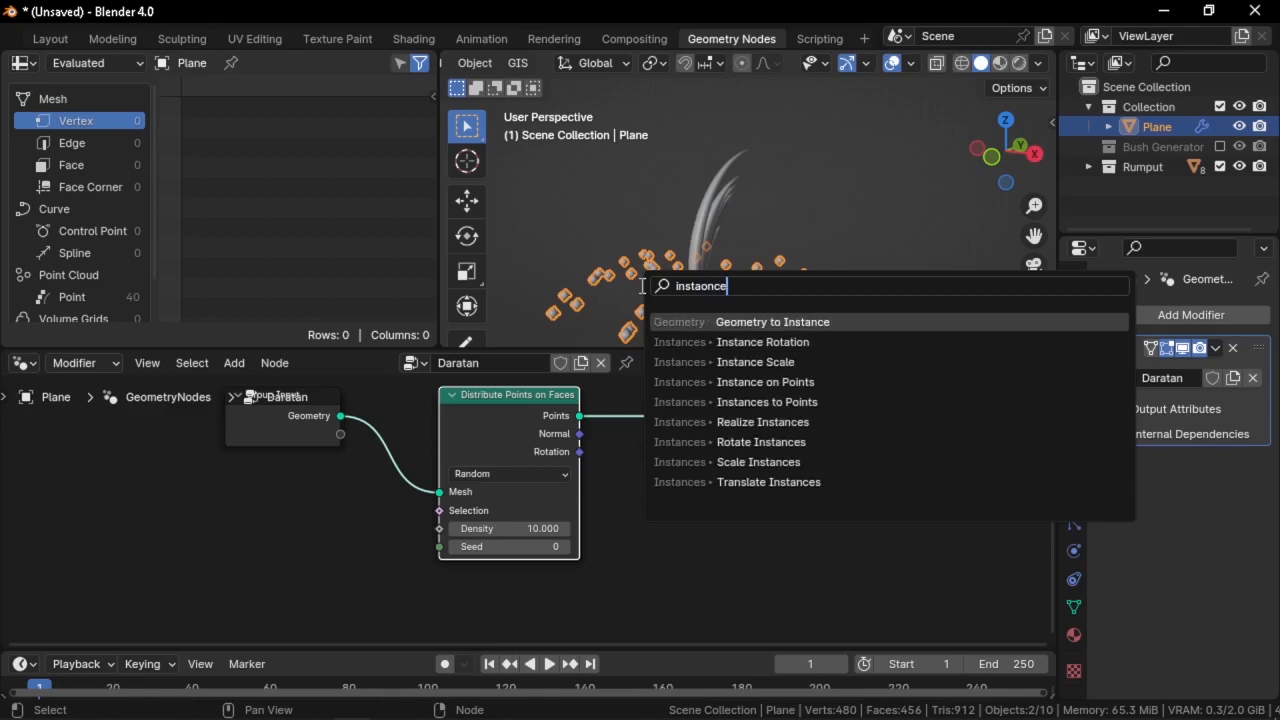
type("nce")
key("BackSpace")
key("BackSpace")
key("BackSpace")
key("BackSpace")
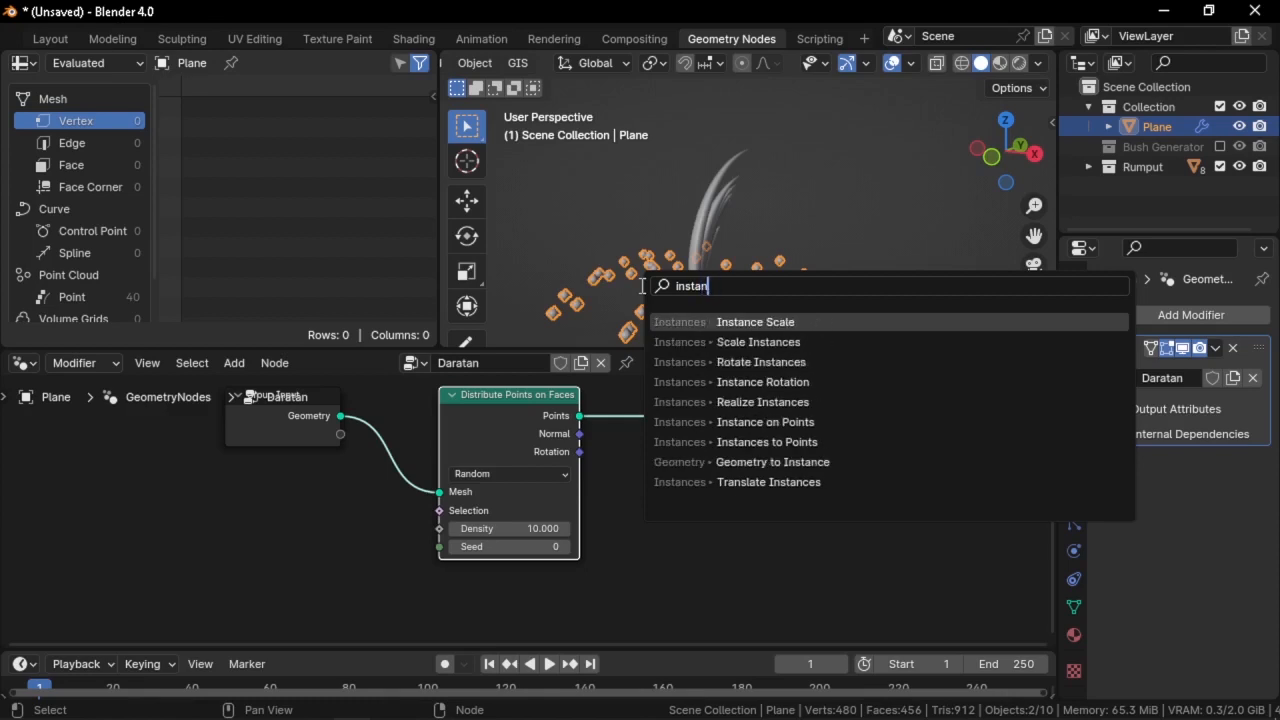
type("nce on")
key("Return")
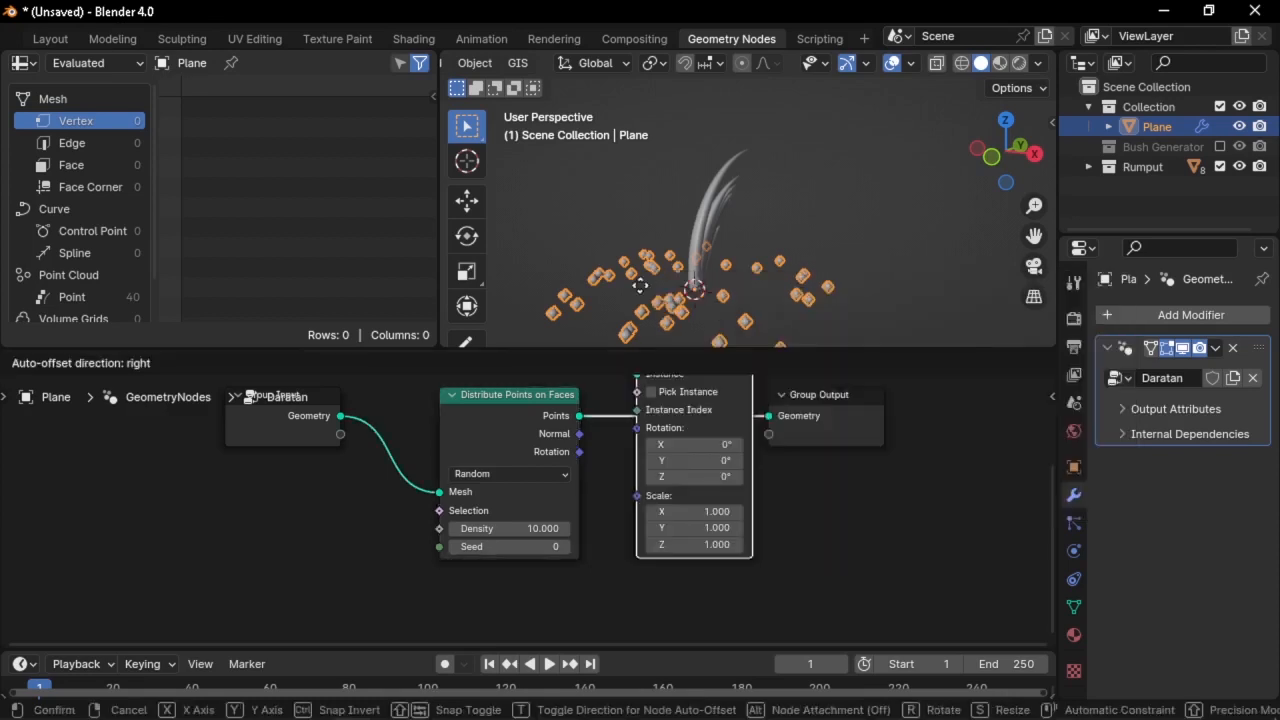
left_click(649, 369)
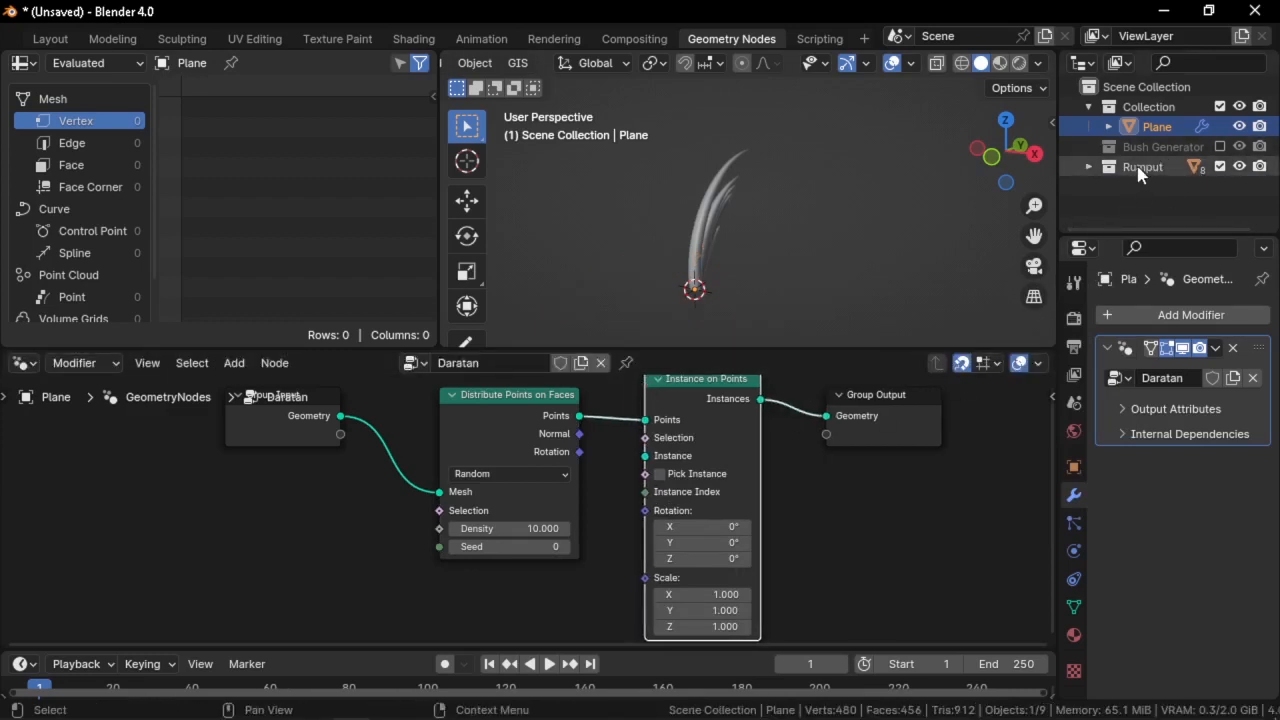
Bring the Rumput collection into the plane's node tree as a Collection Info node and exclude it from the view layer
left_click_drag(1140, 170, 224, 529)
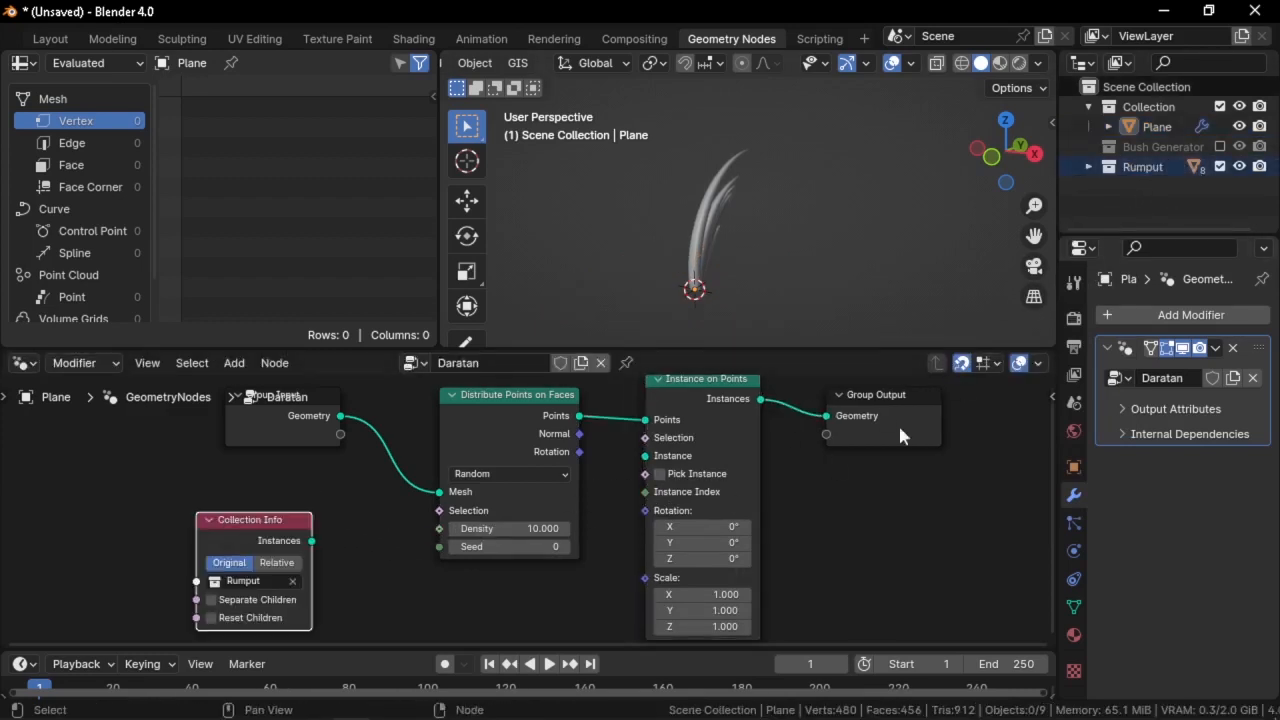
left_click(1220, 168)
Enable Separate Children on Collection Info and connect its Instances output to the Instance input of Instance on Points
middle_click_drag(442, 495, 447, 480)
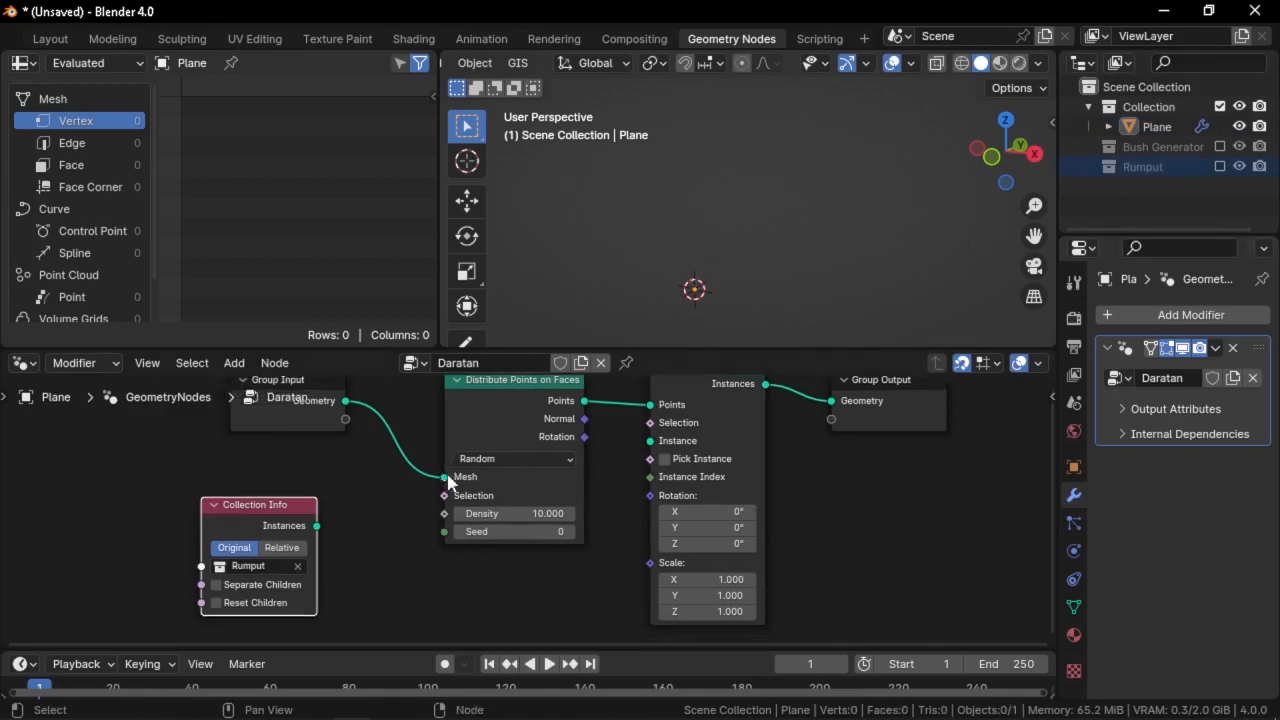
scroll(218, 571, "up", 2)
middle_click_drag(508, 519, 431, 559)
middle_click_drag(329, 515, 305, 528)
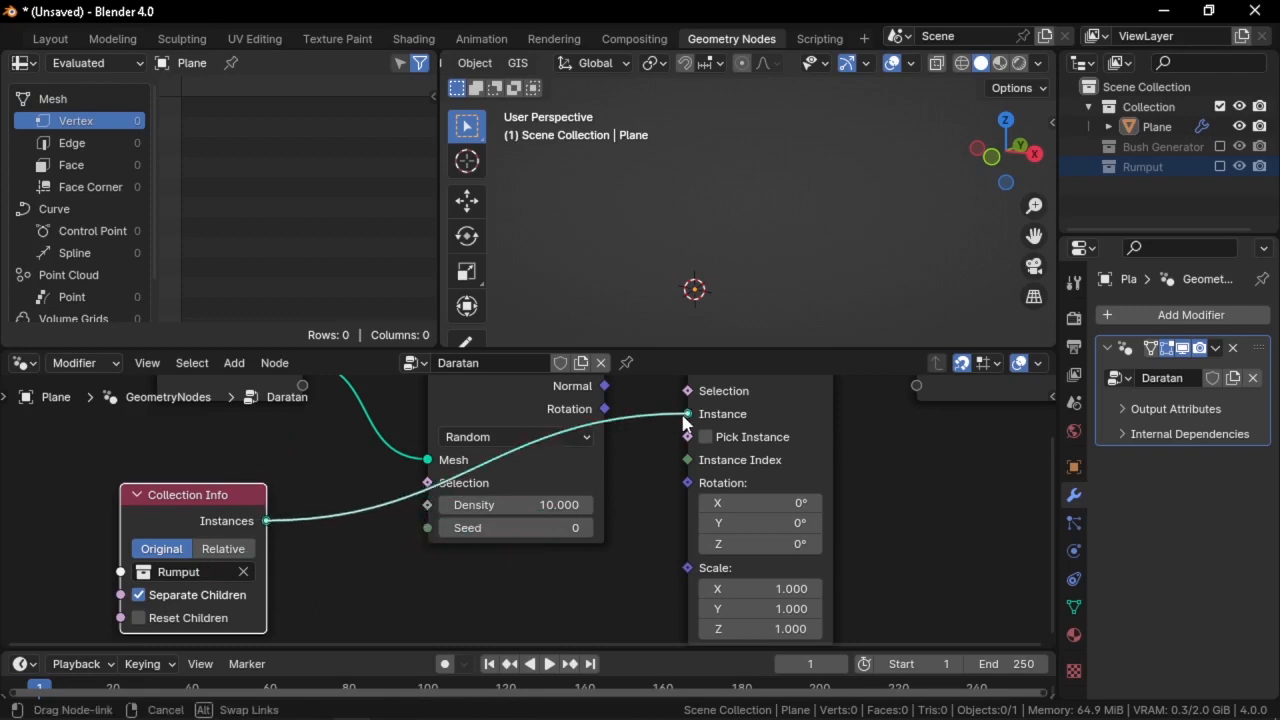
left_click_drag(685, 421, 687, 415)
middle_click_drag(771, 416, 765, 421)
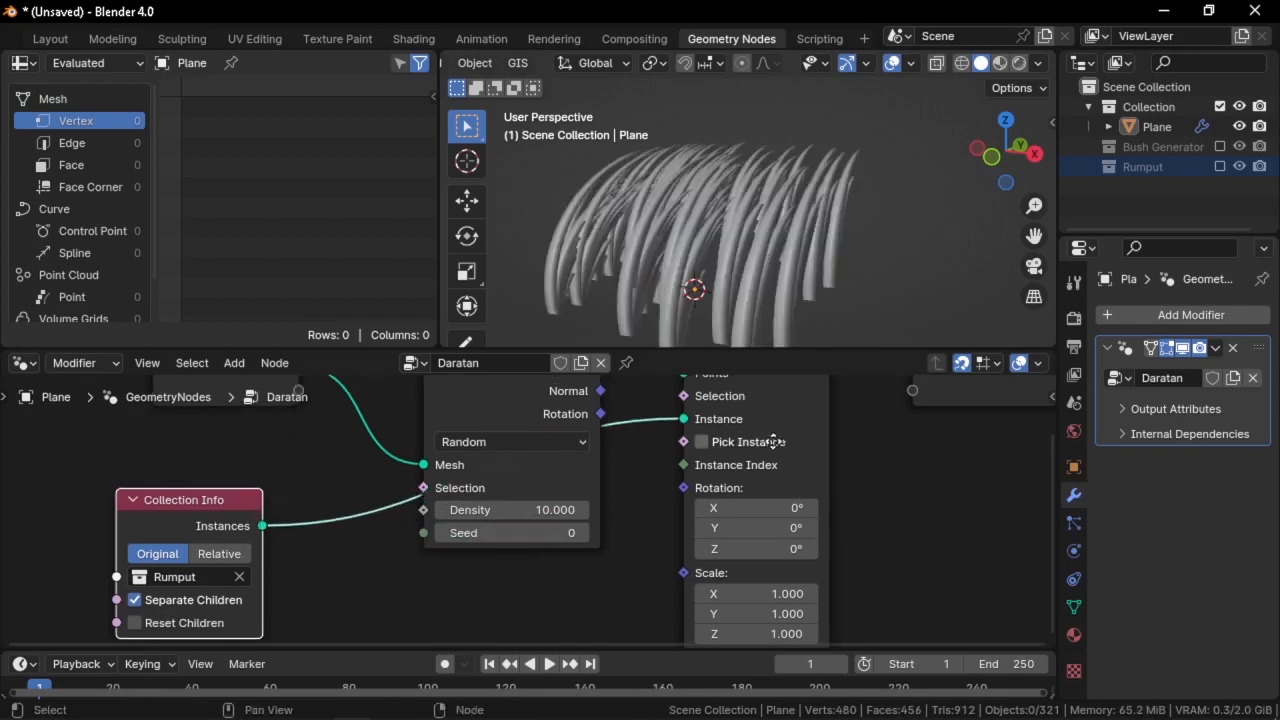
Compare the blades with Pick Instance on and off in Instance on Points, and leave it enabled
left_click(701, 442)
middle_click_drag(811, 296, 688, 313)
left_click(719, 436)
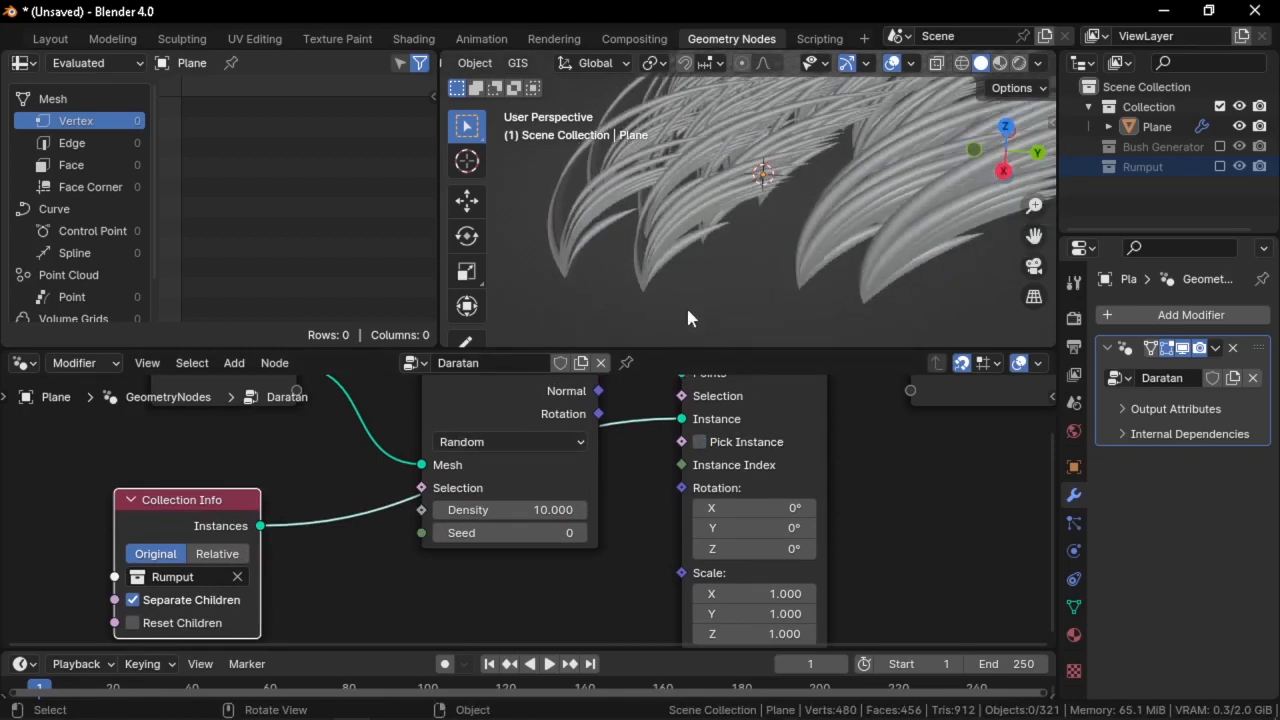
middle_click_drag(706, 249, 756, 210)
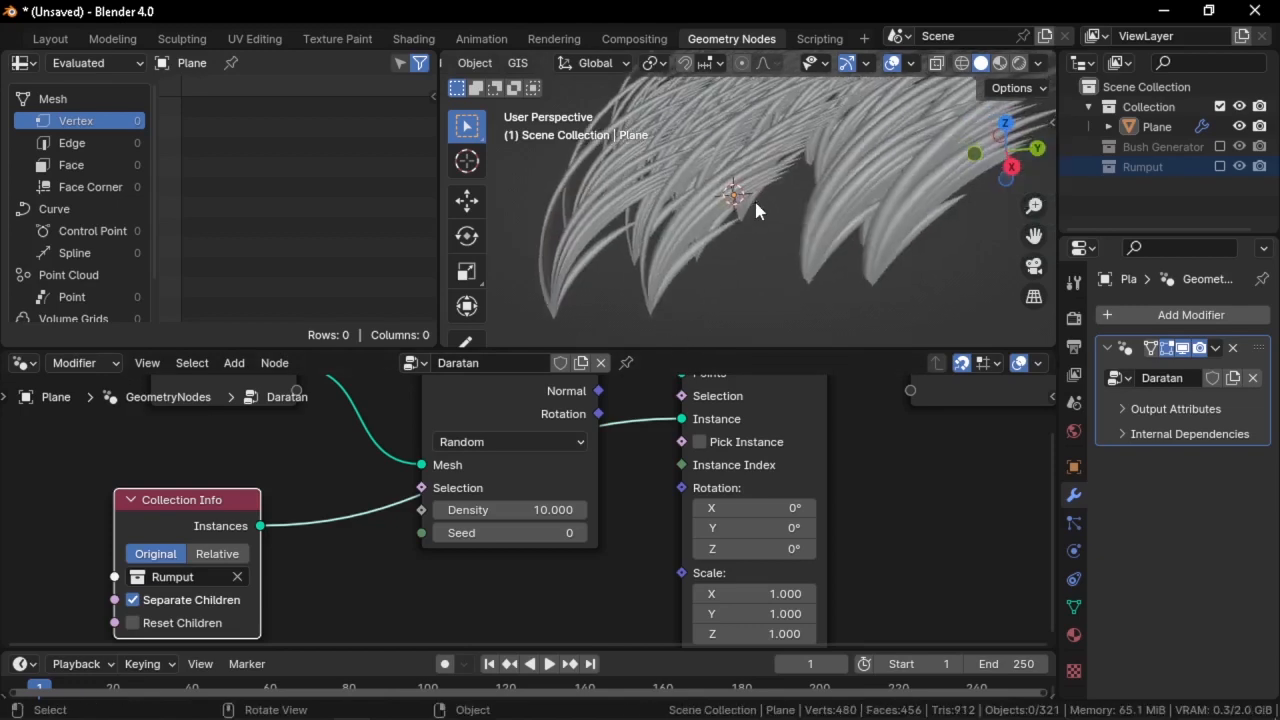
left_click(700, 442)
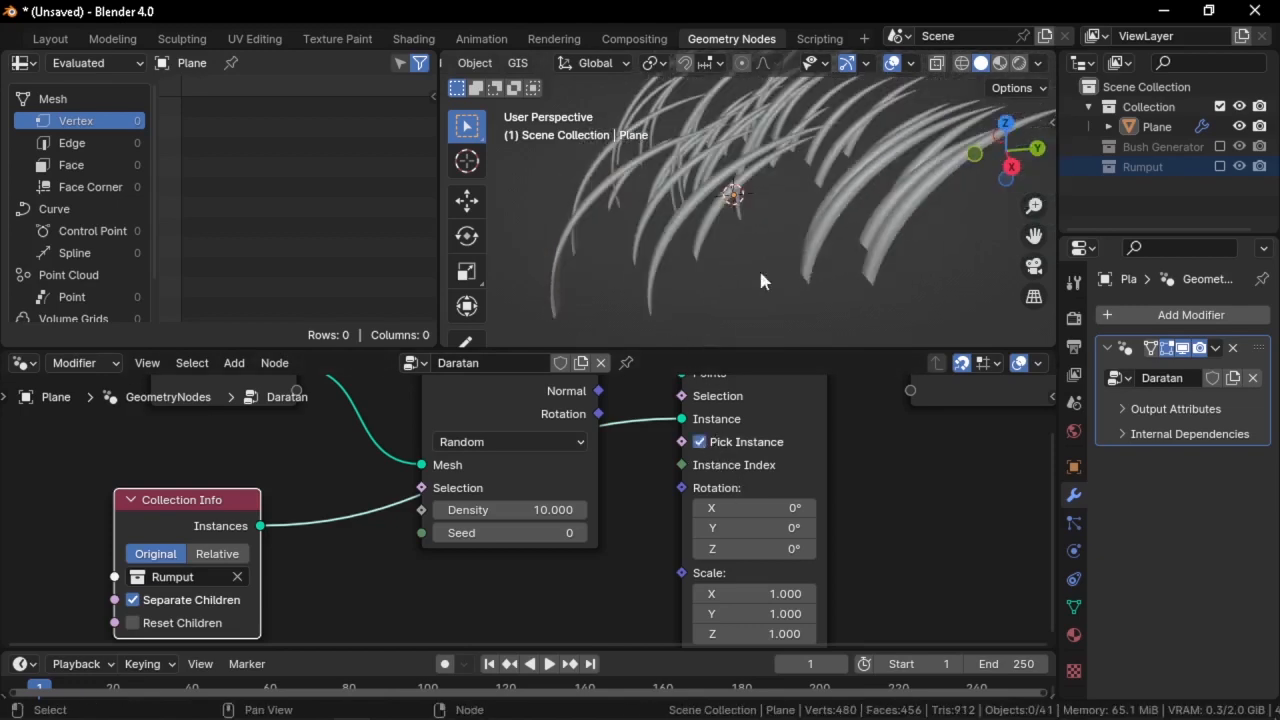
Move the Collection Info node a little further down and to the right, beneath Distribute Points on Faces
middle_click_drag(758, 267, 840, 196)
scroll(788, 447, "up", 2)
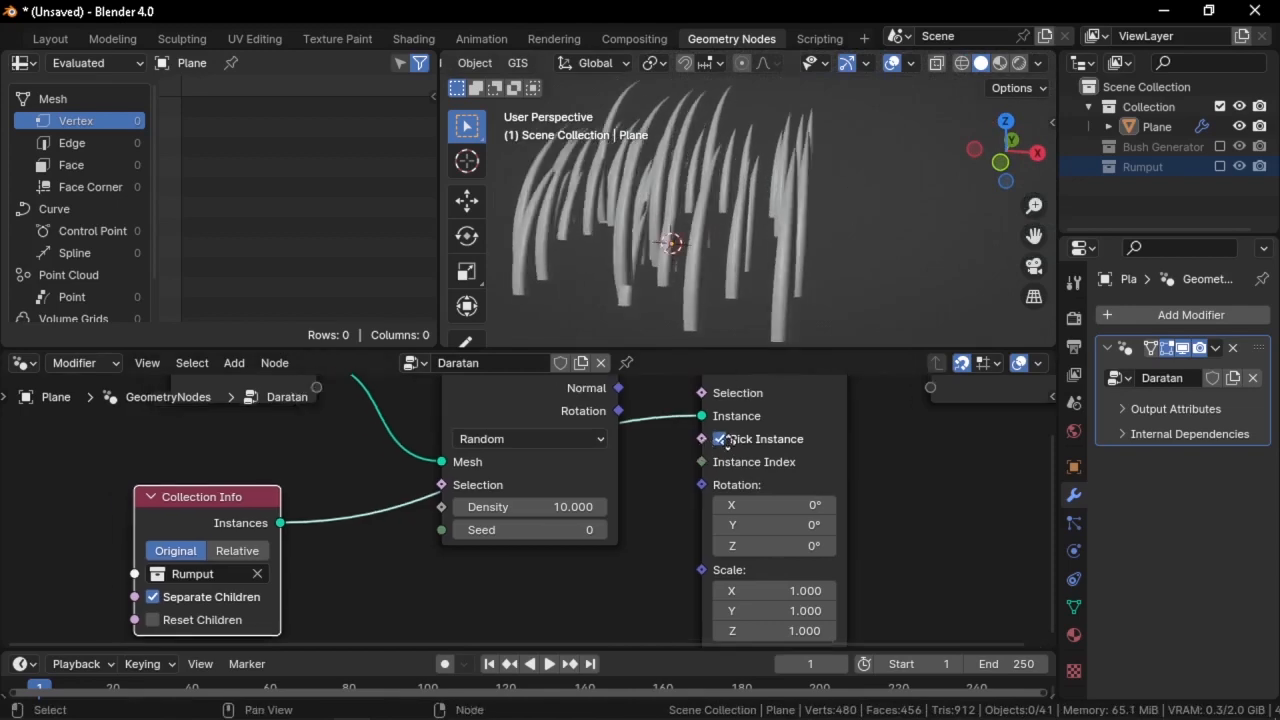
scroll(786, 430, "down", 2)
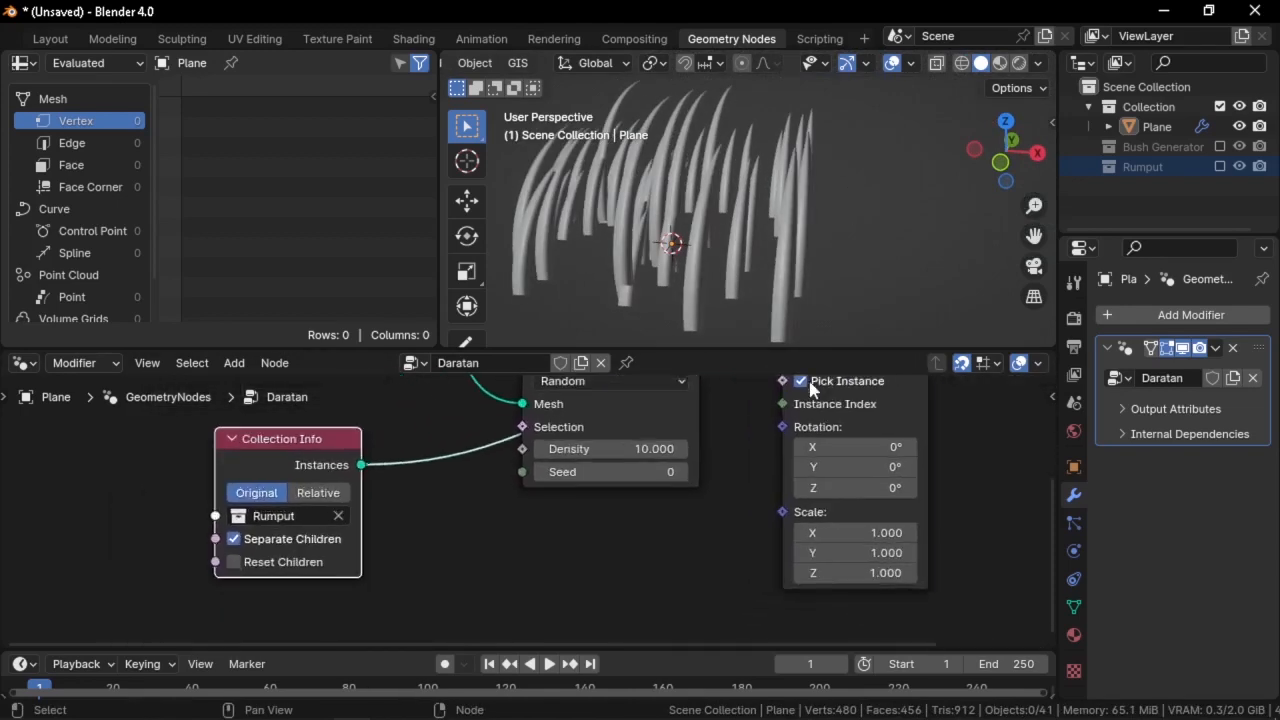
middle_click_drag(756, 410, 714, 480)
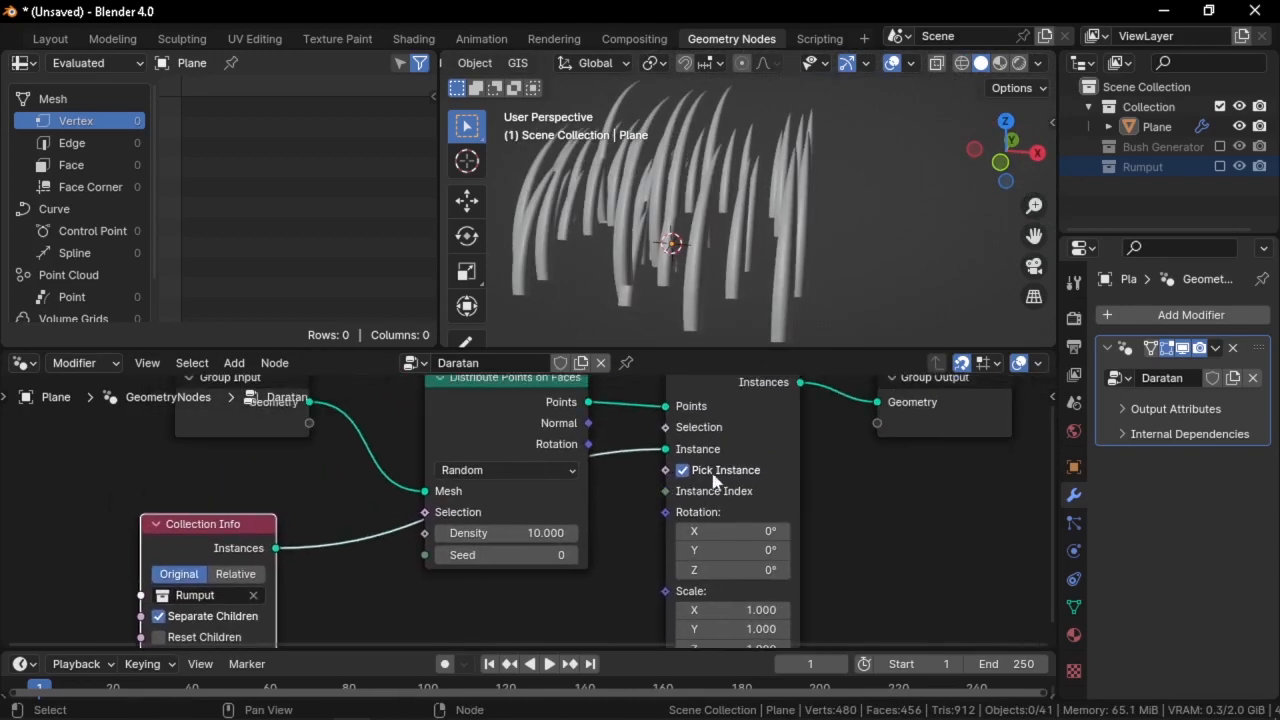
scroll(658, 512, "down", 1)
left_click_drag(272, 503, 302, 543)
scroll(648, 470, "up", 1)
Drive Pick Instance with a new Boolean Random Value node at Probability 0.208, placed below Distribute Points on Faces
left_click_drag(695, 434, 592, 570)
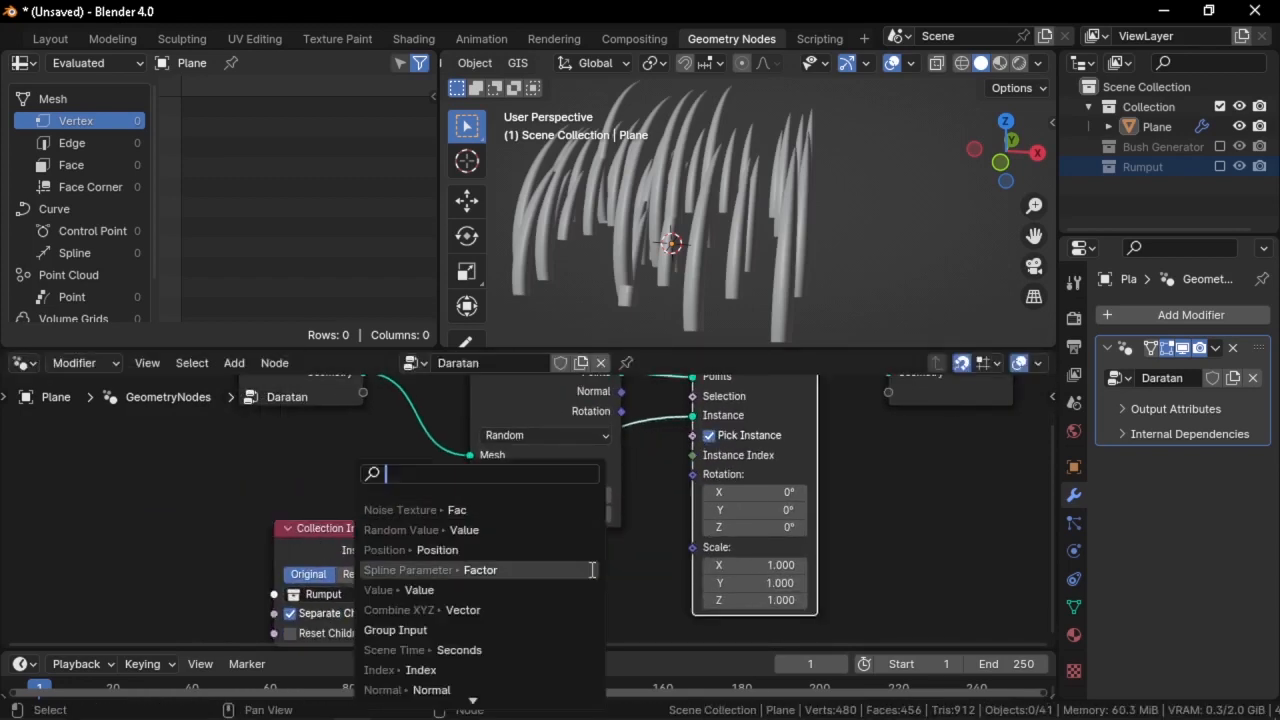
type("random")
key("Return")
left_click(580, 490)
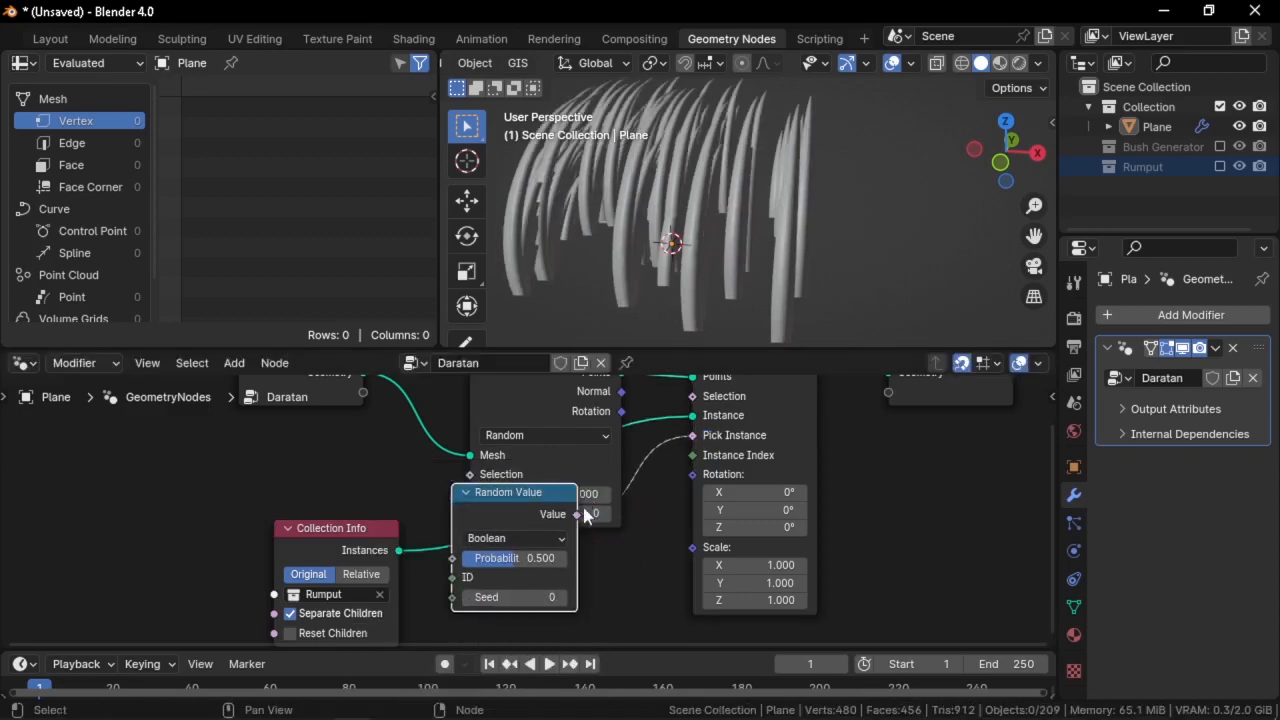
left_click_drag(540, 548, 489, 548)
left_click_drag(510, 500, 528, 573)
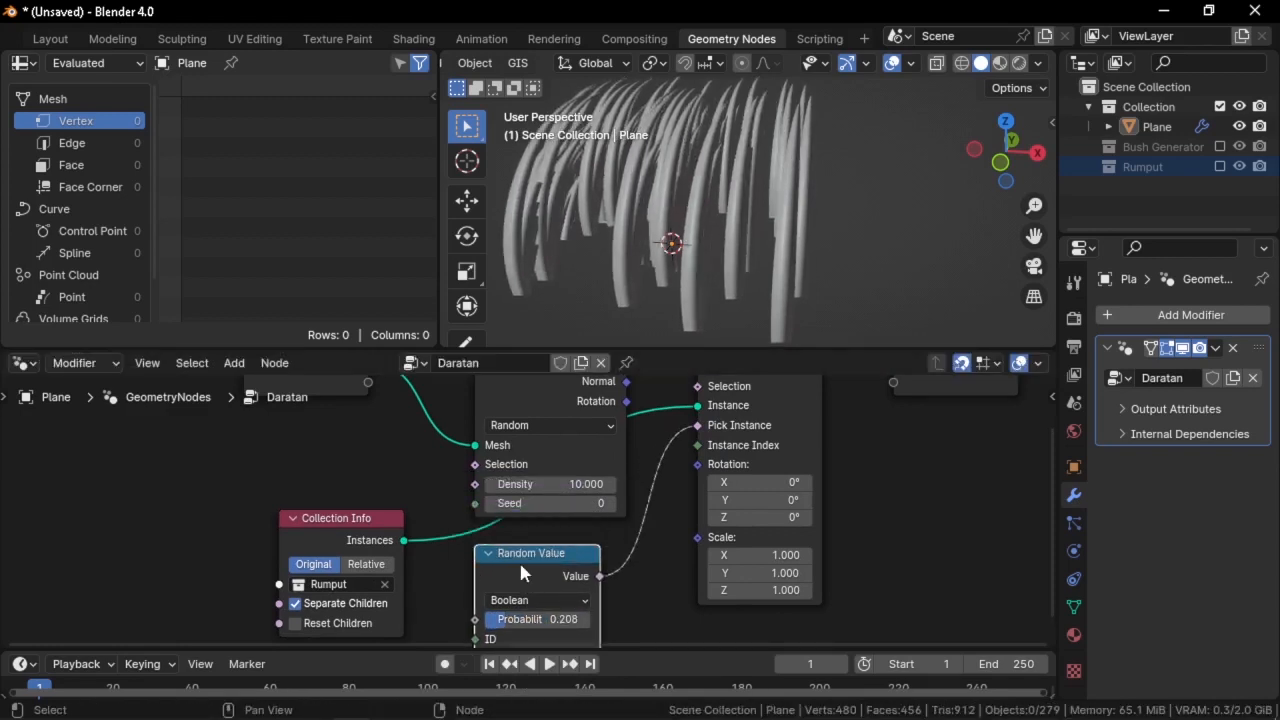
Set the Boolean Random Value node's Probability to 0.817 and its Seed to 15
middle_click_drag(653, 521, 672, 405)
scroll(660, 415, "up", 1)
left_click_drag(486, 517, 550, 517)
middle_click_drag(594, 453, 563, 510)
left_click_drag(541, 615, 577, 624)
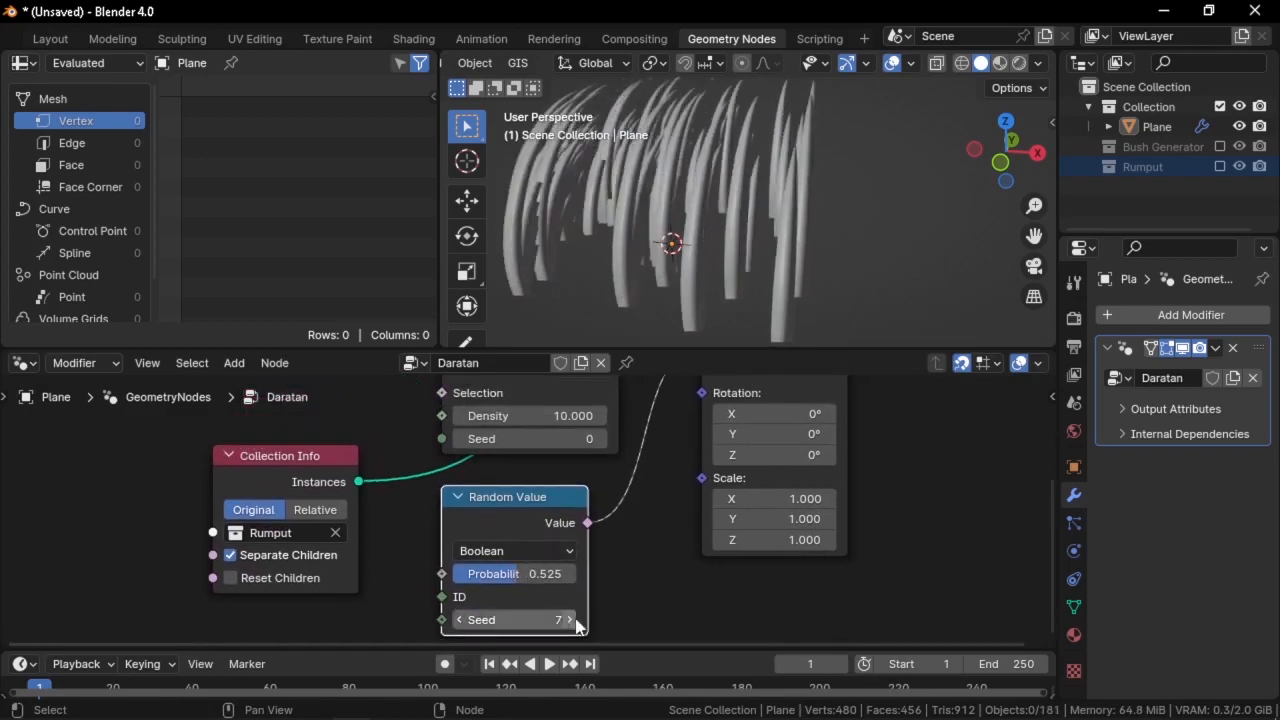
left_click_drag(503, 582, 530, 582)
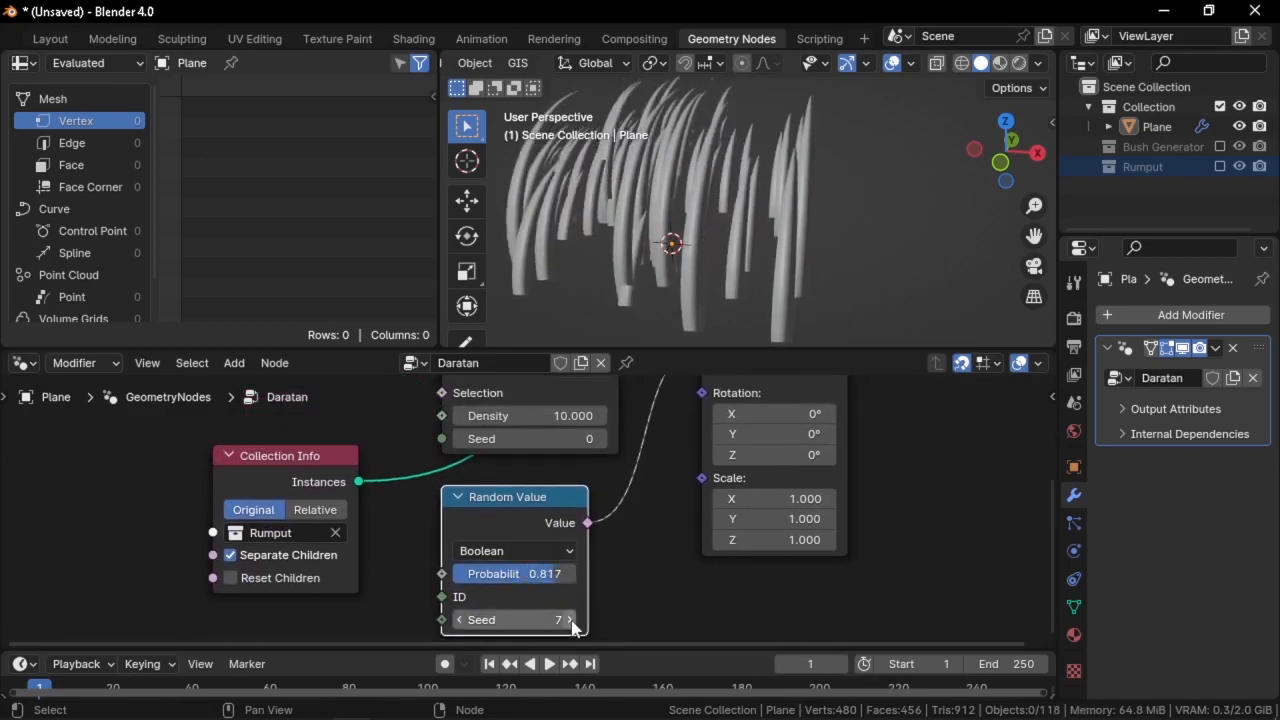
left_click_drag(571, 619, 592, 627)
scroll(587, 492, "down", 4)
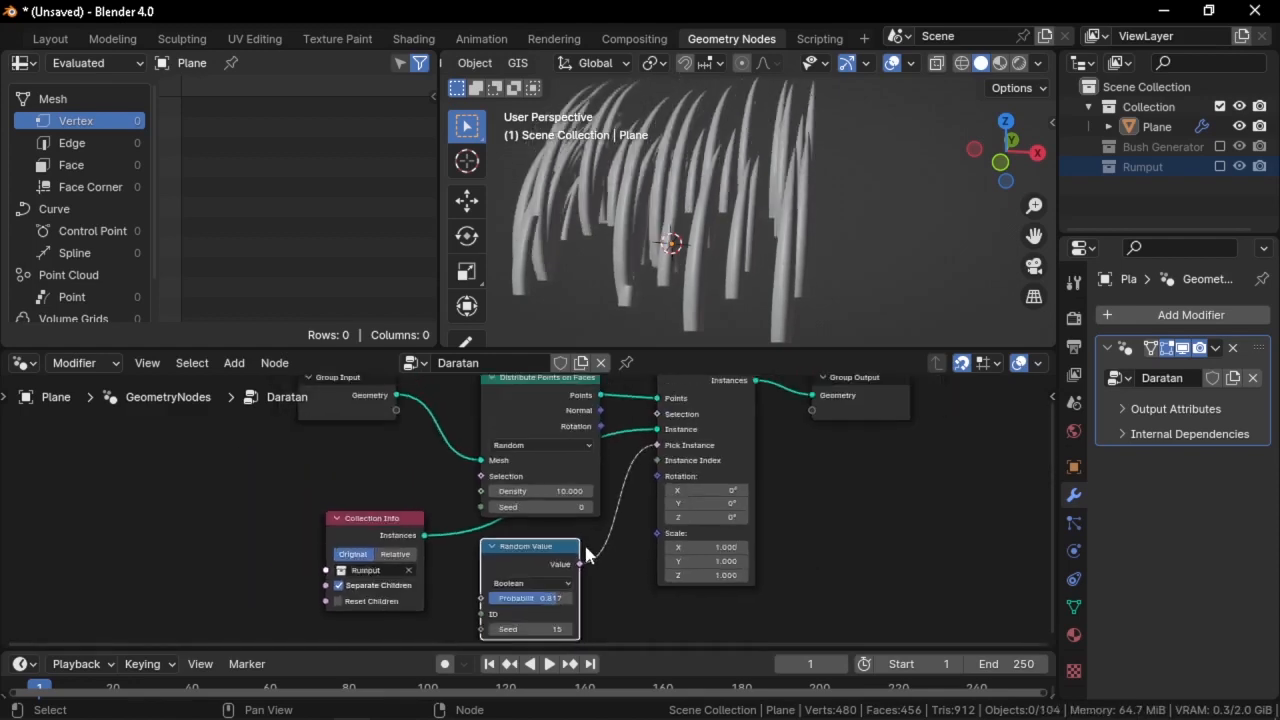
Connect a new Combine XYZ node to the Rotation input of Instance on Points, moving the Boolean Random Value node aside
scroll(586, 523, "up", 2)
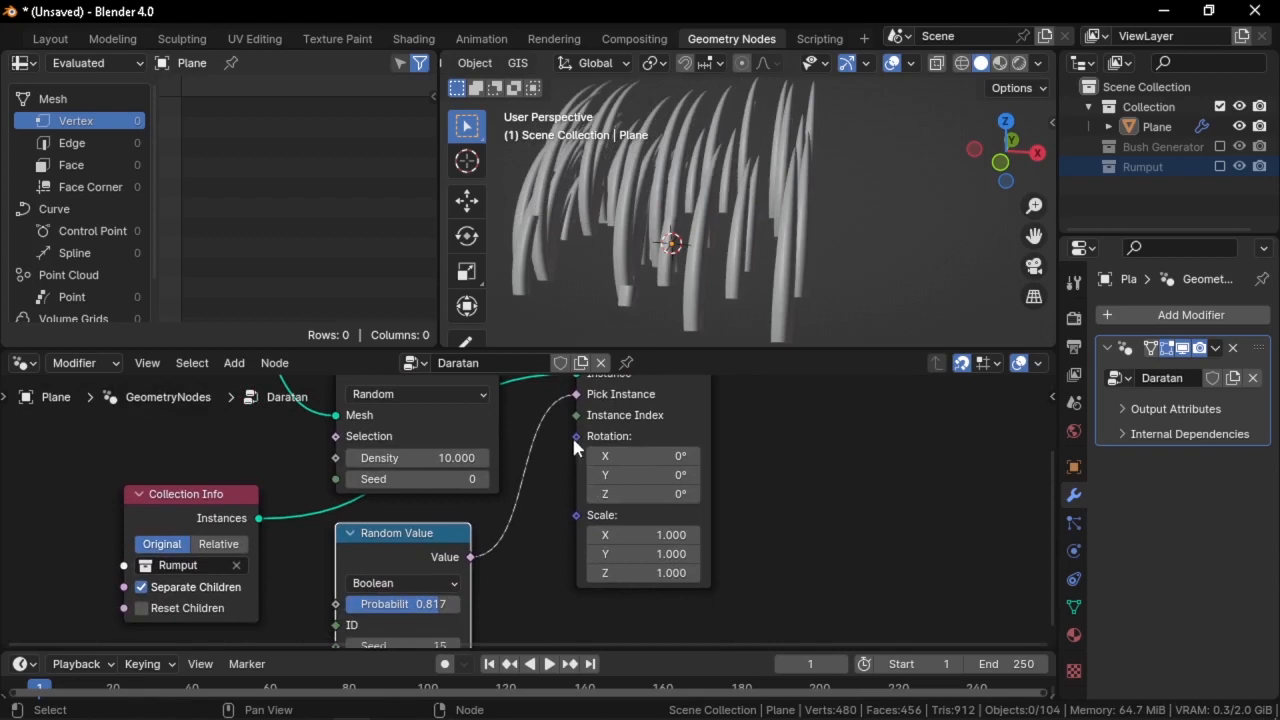
left_click_drag(576, 436, 440, 472)
type("combine")
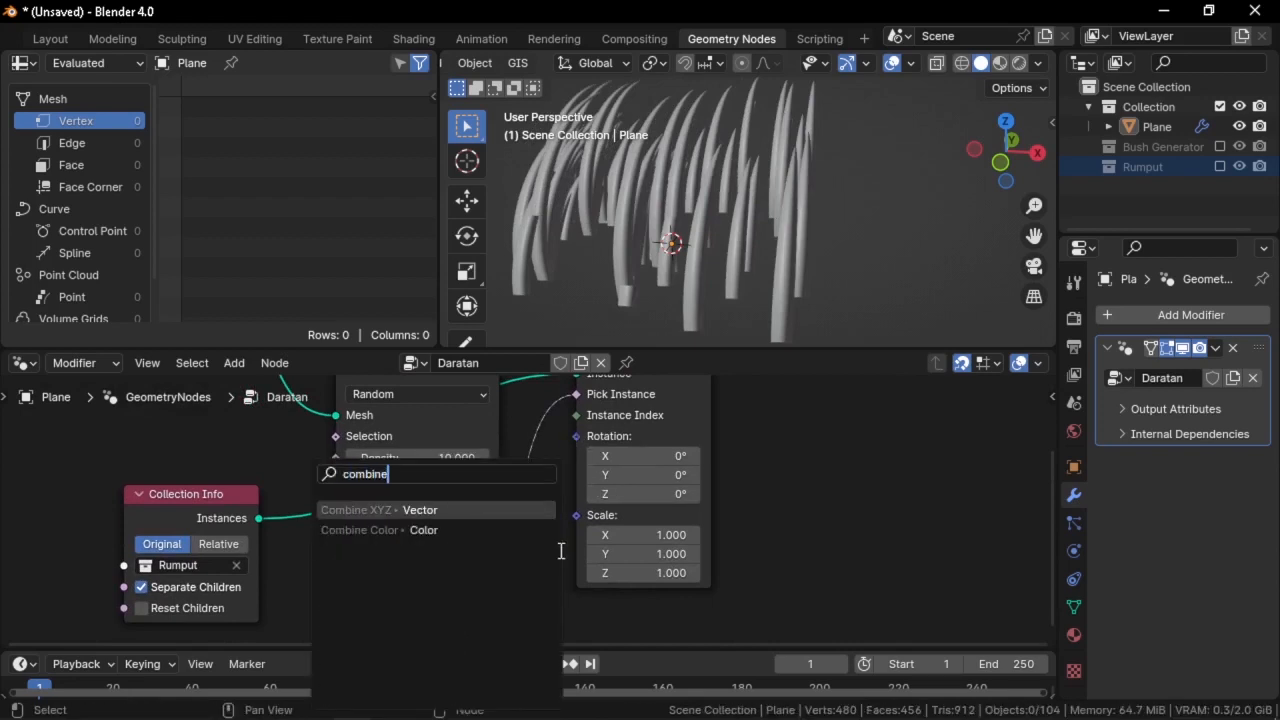
key("Return")
left_click(579, 555)
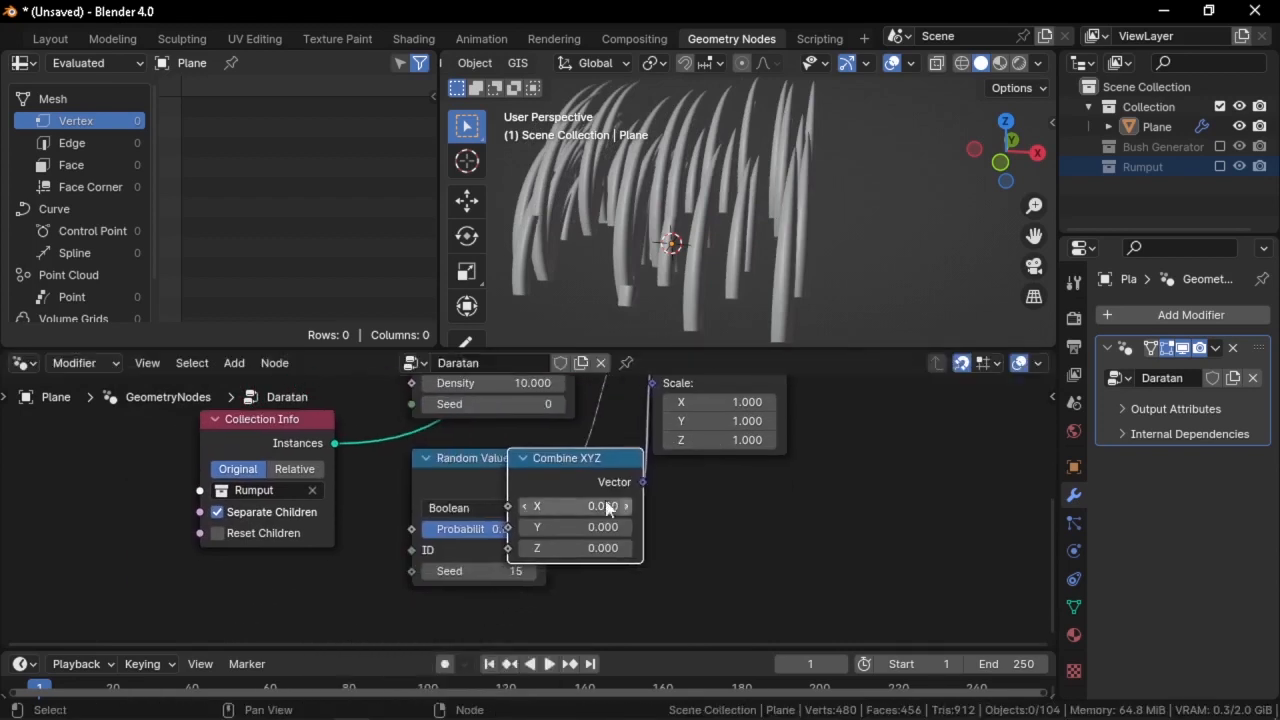
left_click_drag(446, 461, 388, 443)
middle_click_drag(499, 501, 556, 467)
Feed the Z input of Combine XYZ from a new Float Random Value node to randomise the blades' Z rotation
left_click_drag(565, 514, 470, 595)
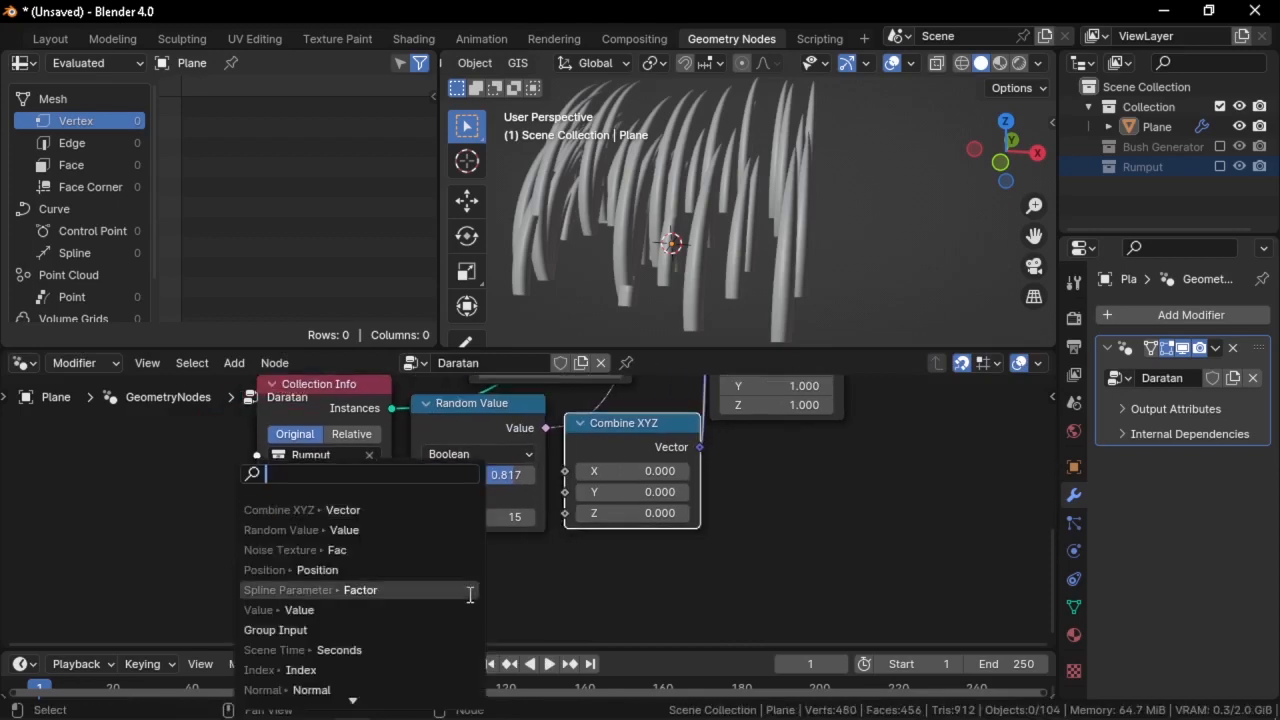
type("random")
key("Return")
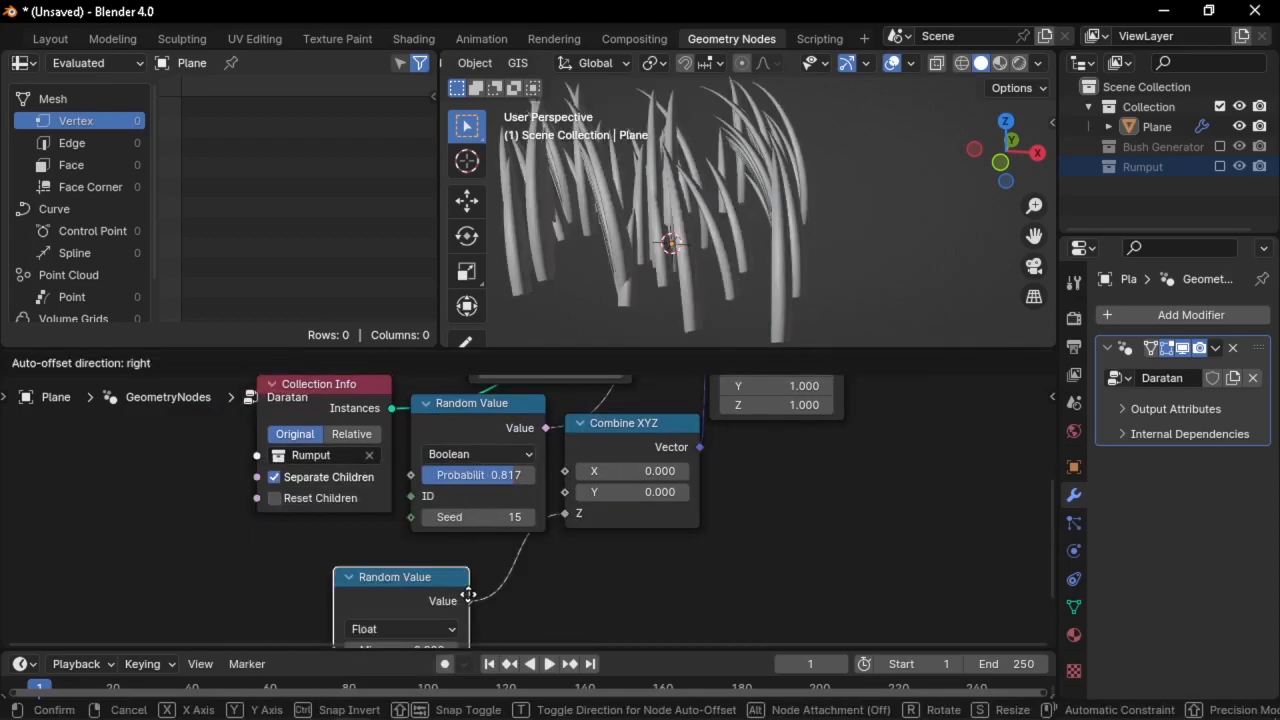
left_click(468, 596)
middle_click_drag(700, 212, 852, 187)
Set the Boolean Random Value node's Probability to 1.000 and Seed to 18, and delete the node
scroll(594, 471, "down", 3)
middle_click_drag(594, 471, 556, 574)
scroll(637, 546, "down", 1)
middle_click_drag(637, 546, 684, 492)
scroll(541, 506, "up", 3)
left_click_drag(528, 511, 555, 511)
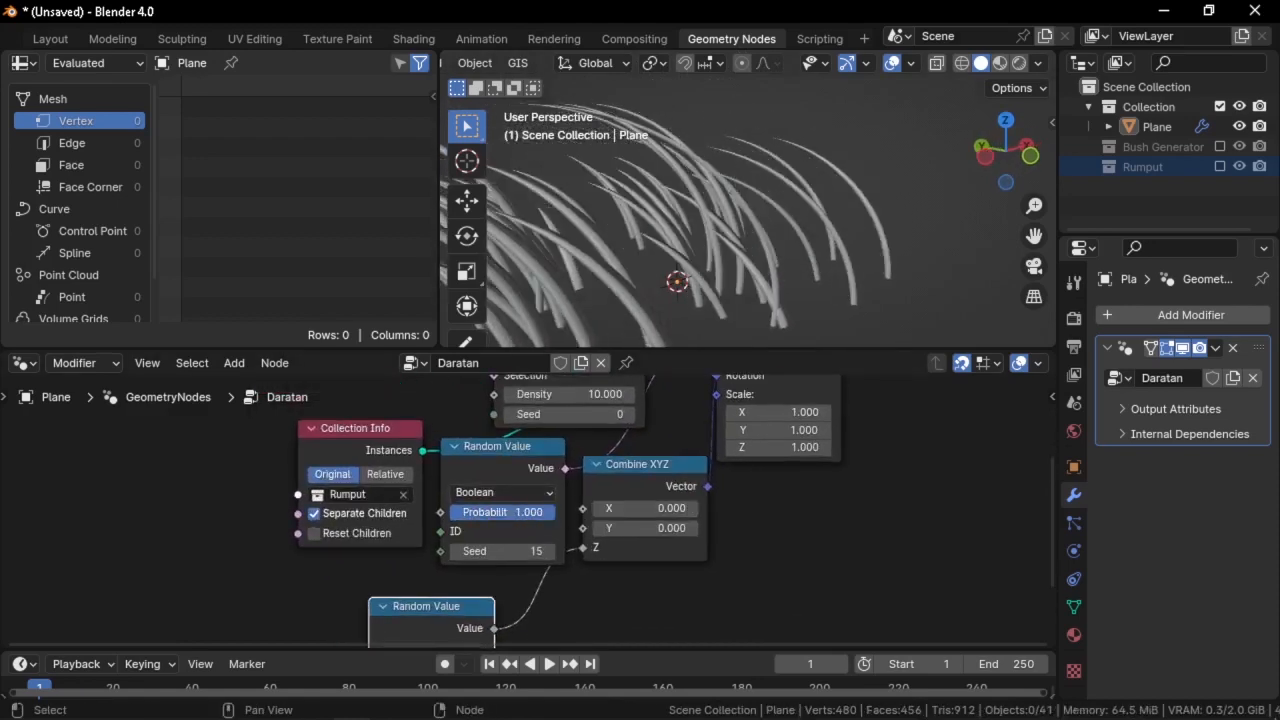
middle_click_drag(702, 246, 670, 290)
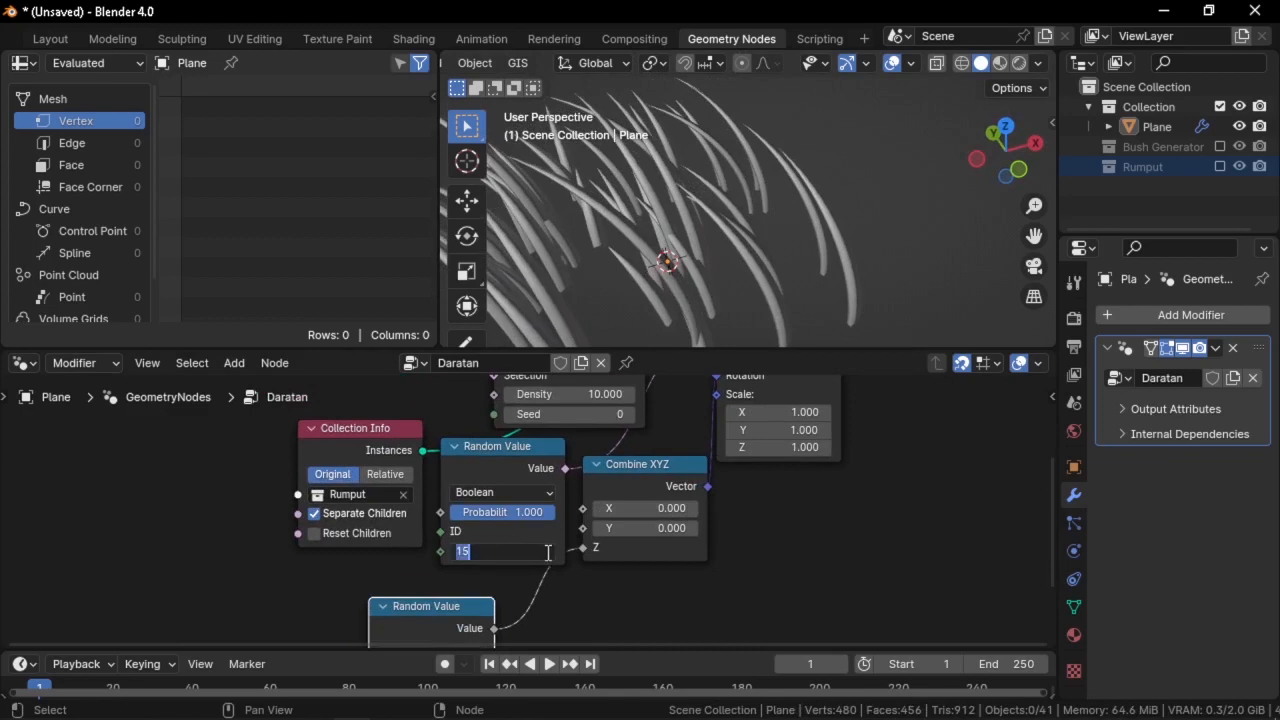
left_click(550, 547)
scroll(554, 517, "down", 3)
left_click(507, 460)
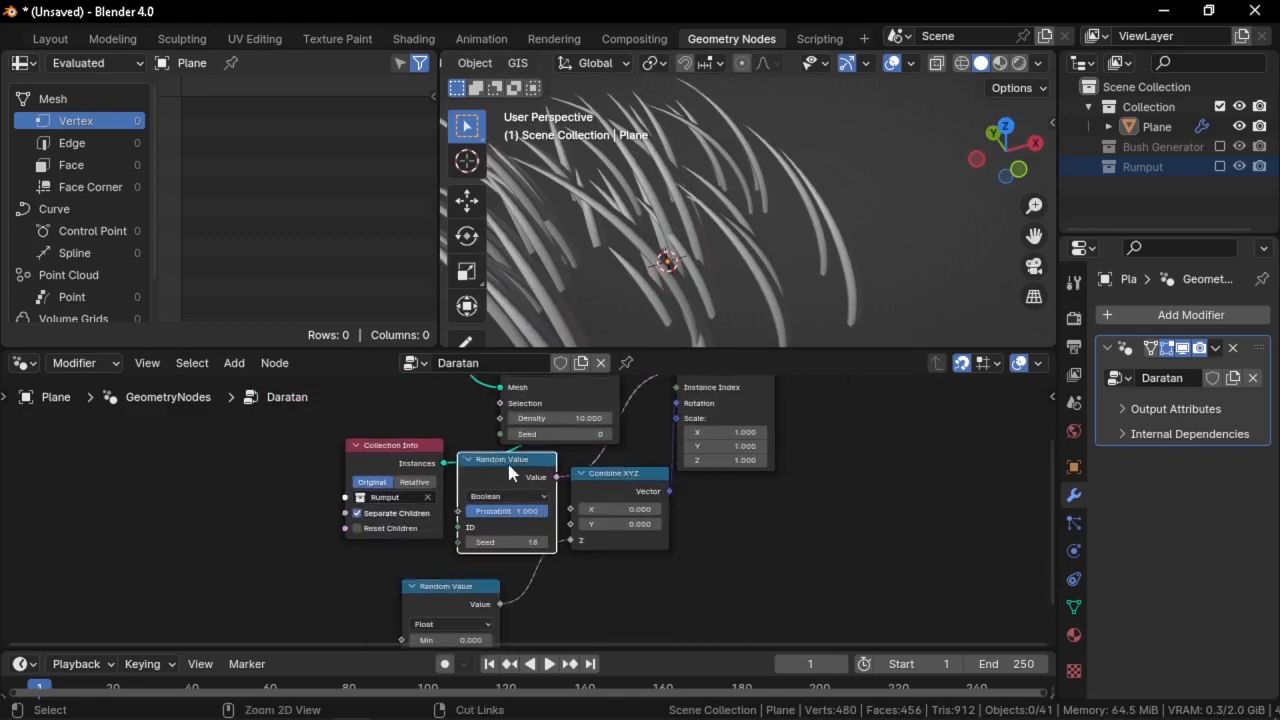
key("x")
Move Group Input, Distribute Points on Faces and Collection Info further left to make room before Instance on Points
scroll(600, 546, "up", 2)
middle_click_drag(623, 454, 606, 579)
left_click_drag(337, 496, 528, 412)
left_click_drag(526, 419, 361, 403)
left_click(580, 485)
Try driving the Instance Index input of Instance on Points with an Index node, and remove that node
left_click_drag(680, 512, 575, 523)
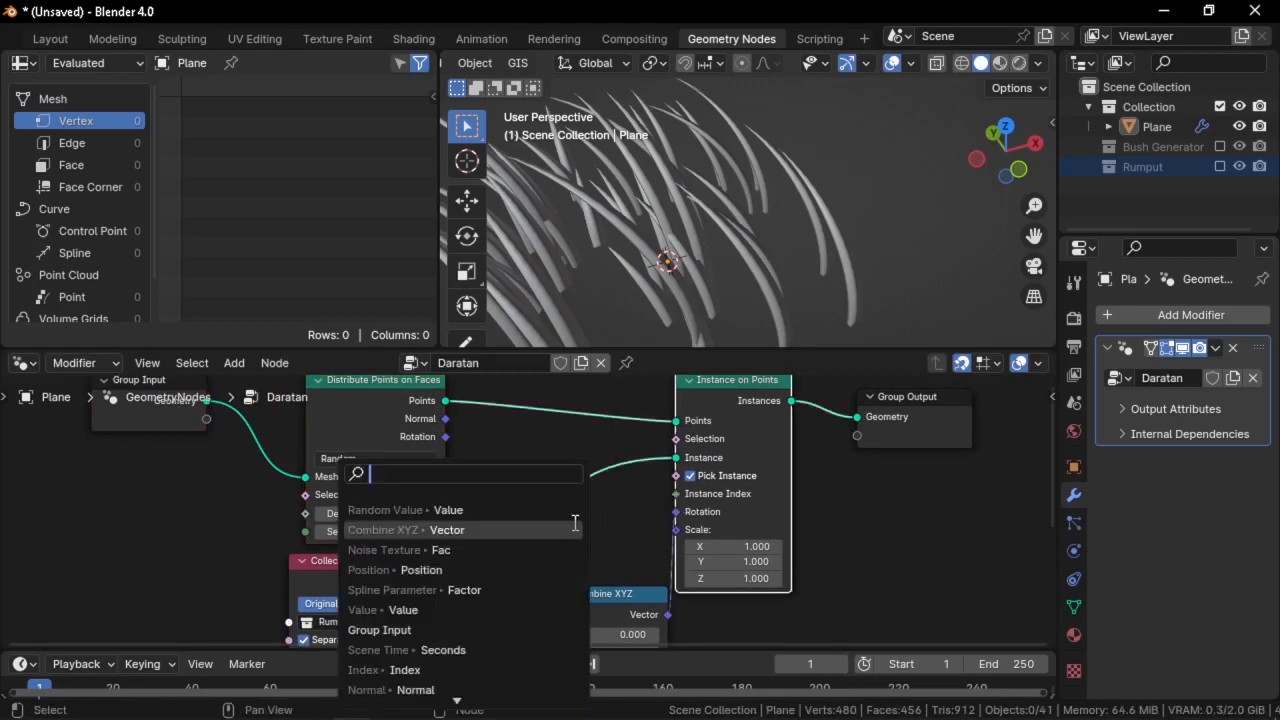
type("index")
key("Return")
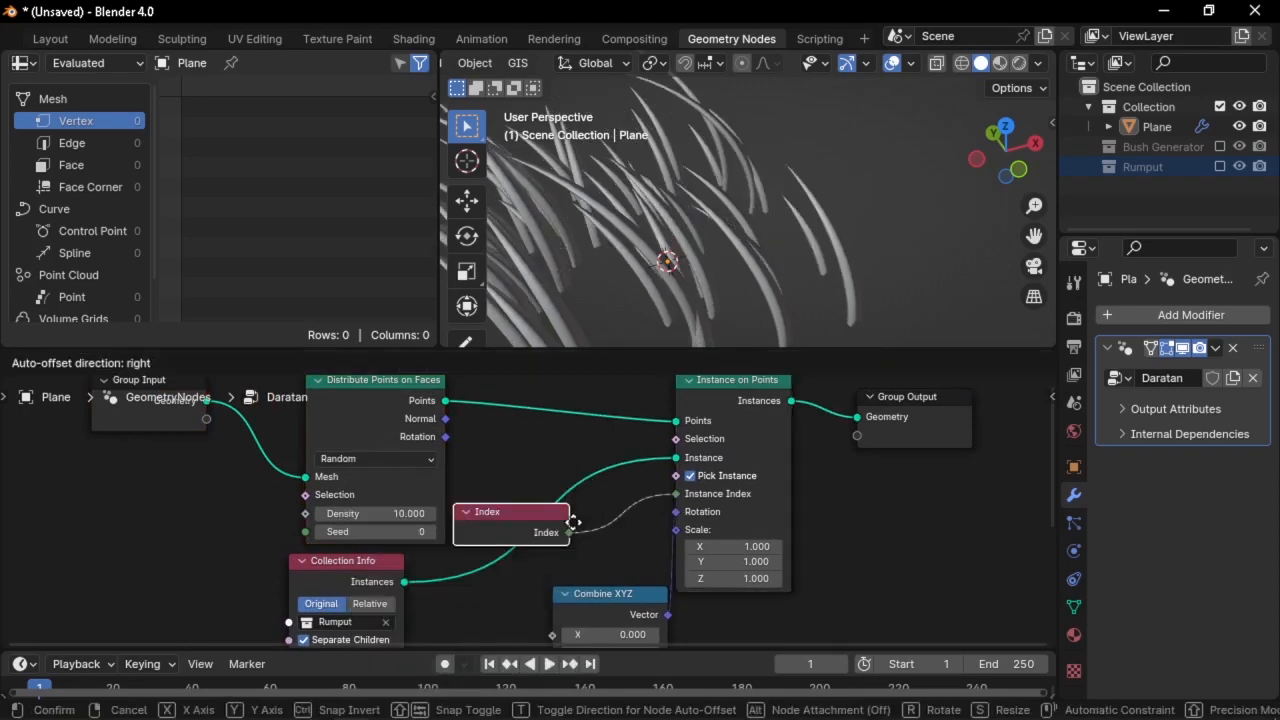
left_click(573, 522)
middle_click_drag(826, 188, 606, 178)
scroll(529, 510, "up", 2)
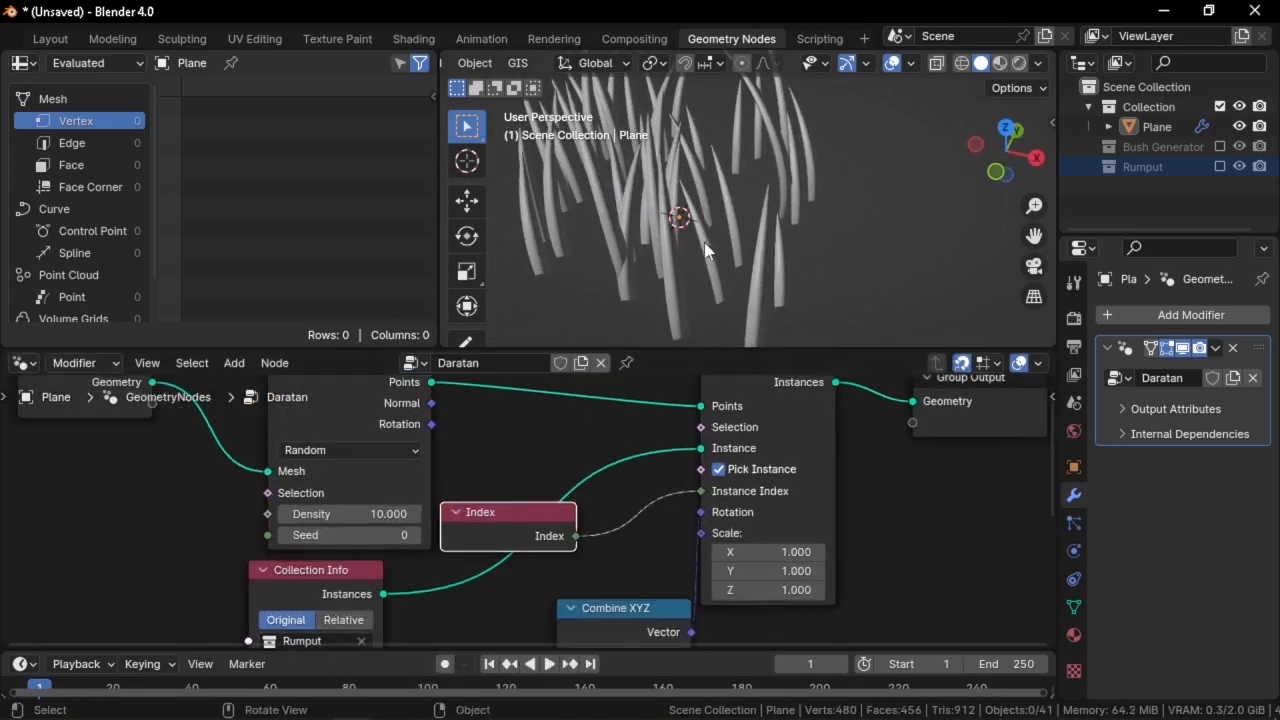
middle_click_drag(705, 246, 532, 214)
scroll(540, 515, "down", 2)
middle_click_drag(540, 515, 590, 448)
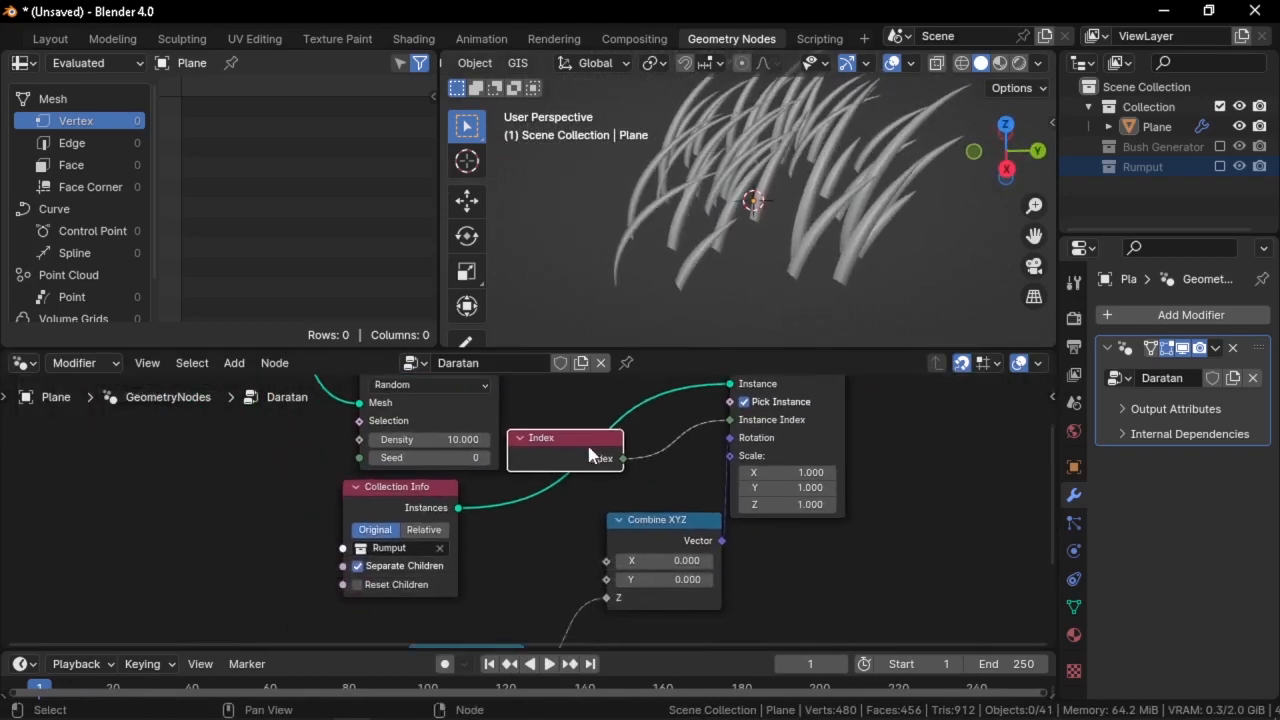
key("ctrl+x")
Connect a new Integer Random Value node to Instance Index and set its Seed to 8
left_click_drag(731, 421, 597, 491)
type("random")
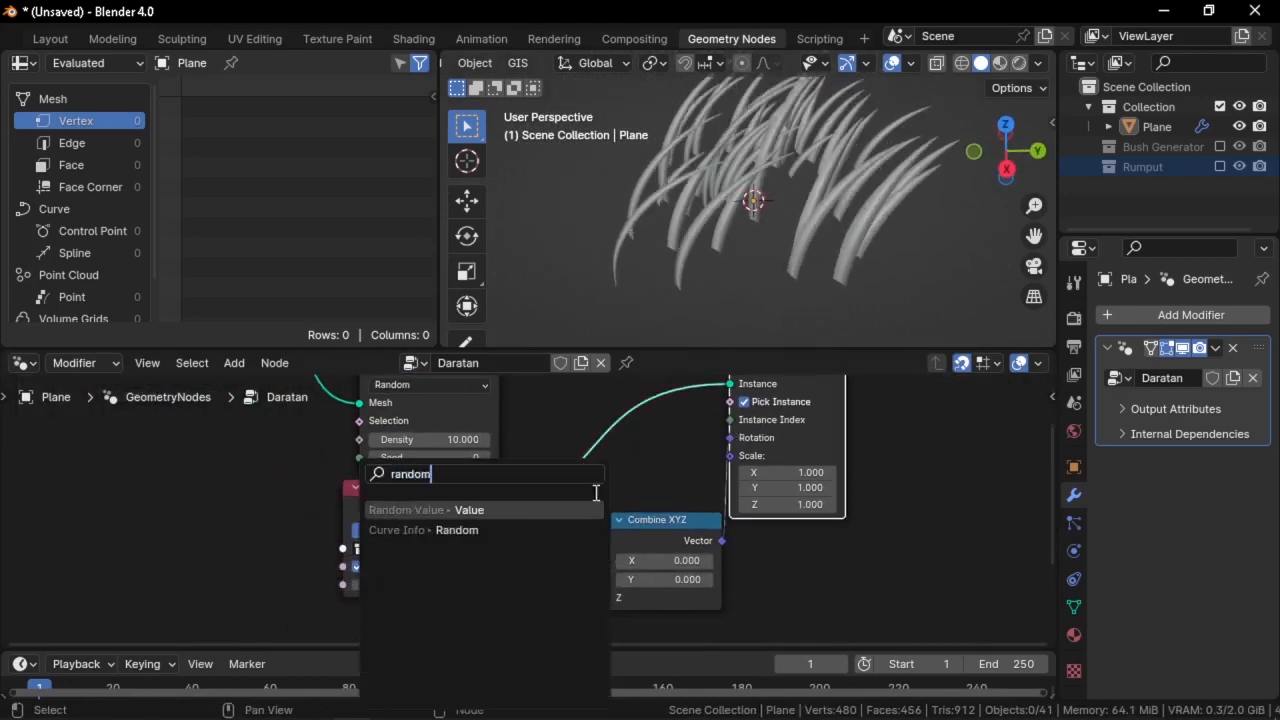
key("Return")
left_click(594, 492)
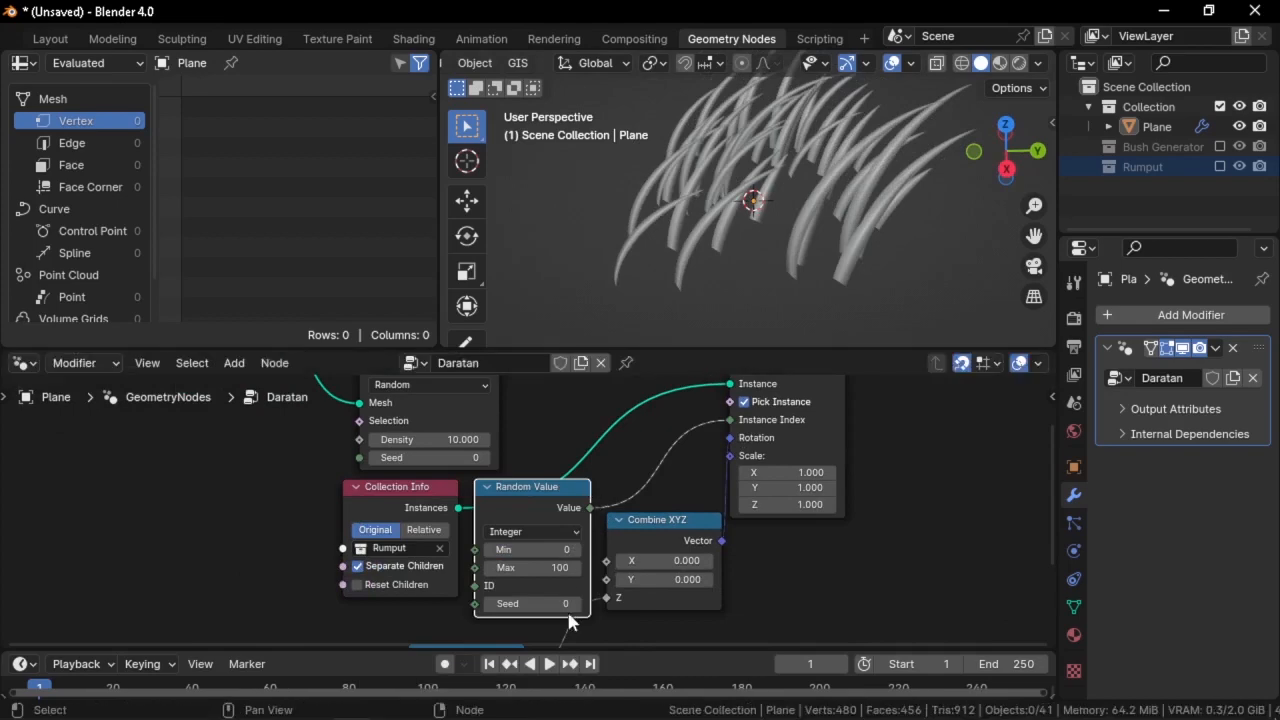
left_click_drag(574, 604, 602, 604)
Arrange the Float Random Value node below Combine XYZ and the Integer Random Value node below Collection Info
scroll(590, 500, "down", 2)
middle_click_drag(592, 495, 595, 405)
left_click(488, 549)
left_click_drag(488, 550, 580, 536)
left_click_drag(511, 420, 378, 499)
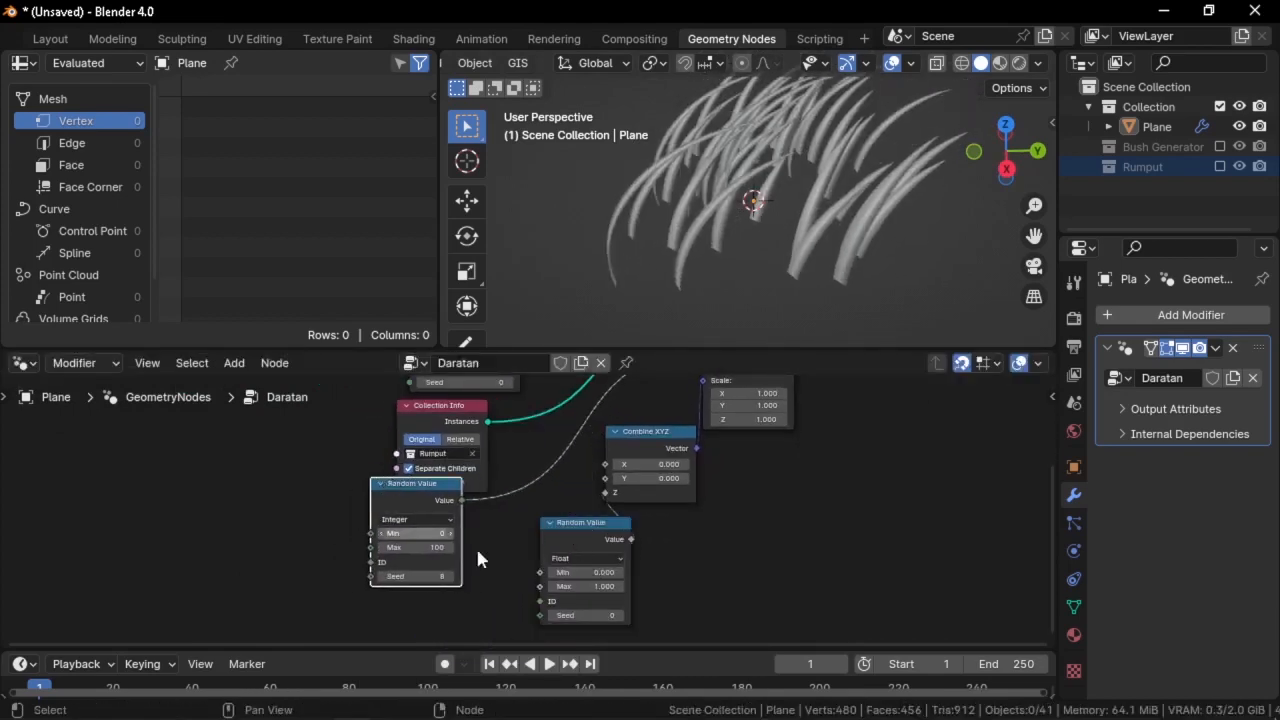
scroll(526, 522, "up", 2)
left_click_drag(622, 613, 650, 613)
middle_click_drag(634, 240, 838, 256)
key("ctrl+z")
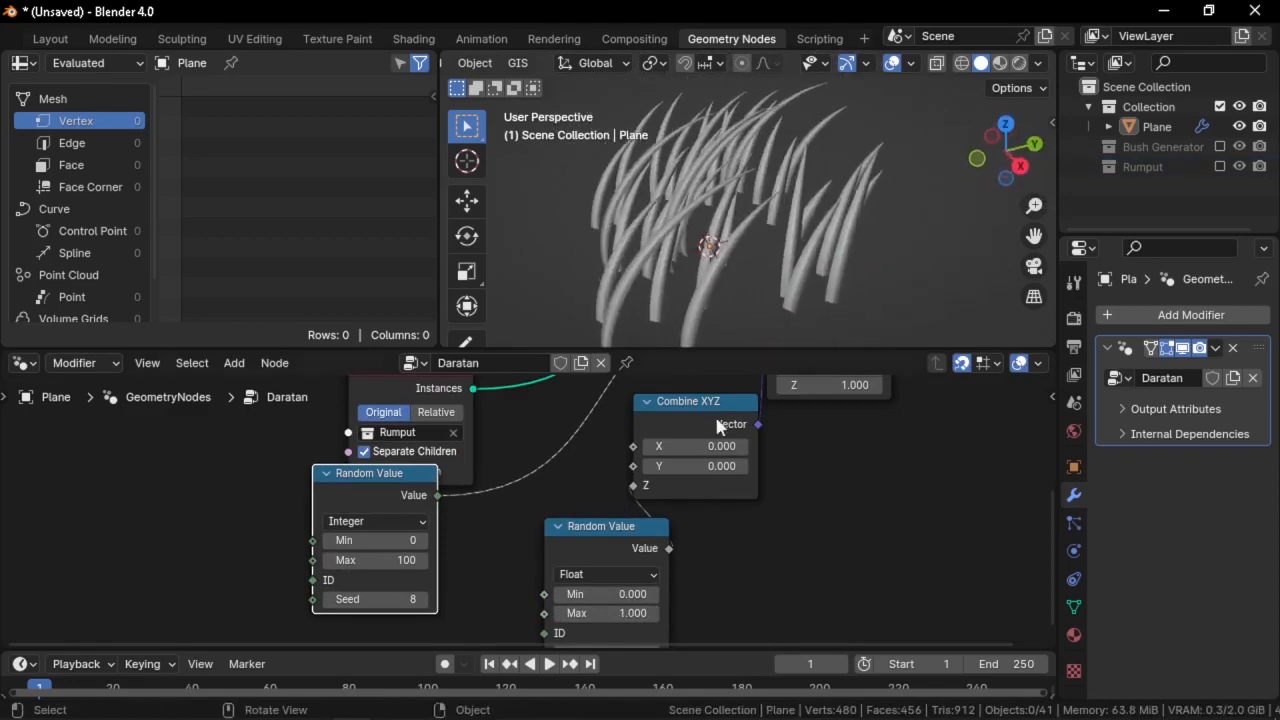
Set the Max of the Float Random Value node driving the Z rotation to 0.690
mouse_move(630, 613)
left_mouse_down()
mouse_move(590, 613)
mouse_move(605, 613)
left_mouse_up()
scroll(590, 542, "down", 2, "shift")
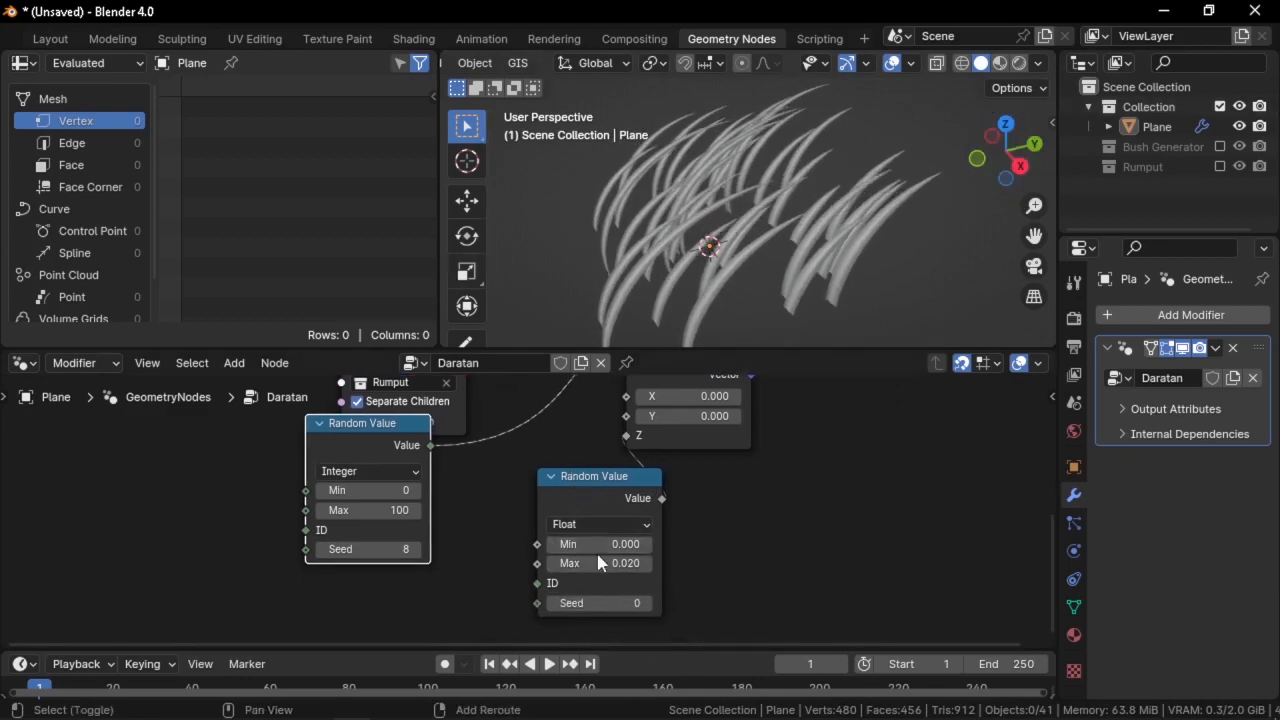
mouse_move(597, 563)
left_mouse_down()
mouse_move(640, 563)
mouse_move(618, 563)
left_mouse_up()
middle_click_drag(731, 180, 625, 205)
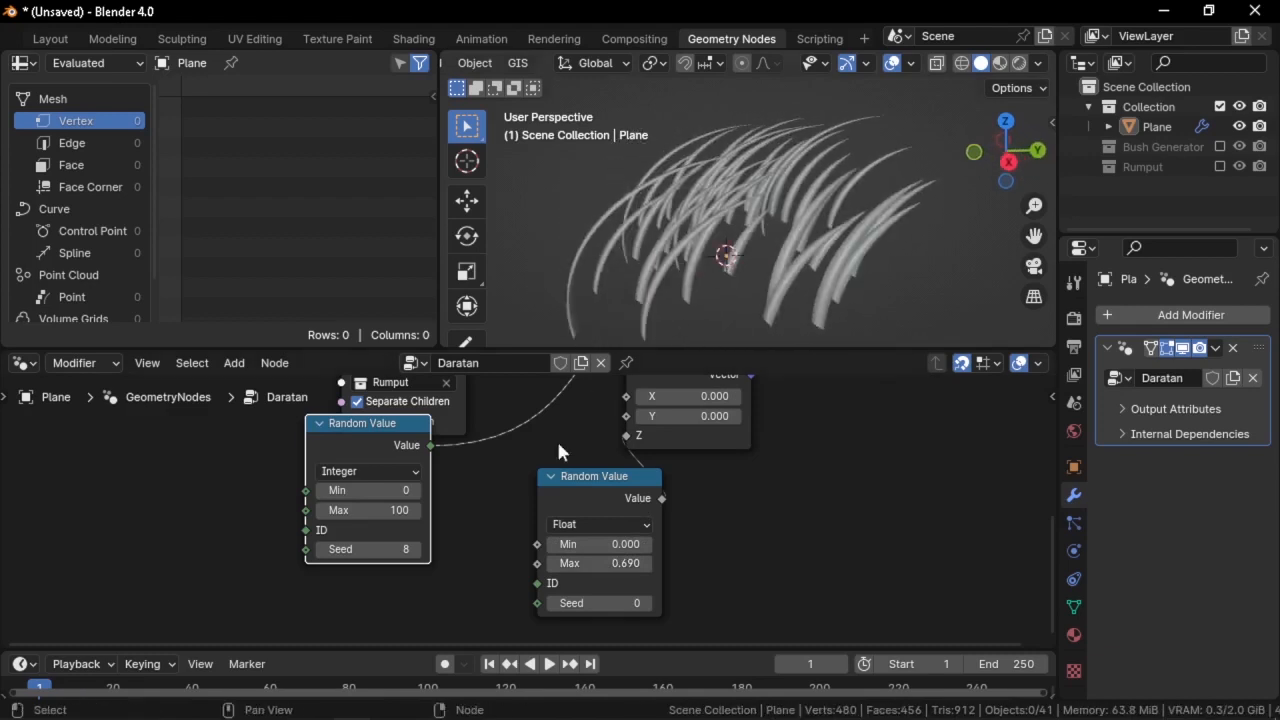
Raise the Density of Distribute Points on Faces to 36.080
middle_click_drag(556, 438, 546, 602)
middle_click_drag(505, 477, 504, 577)
scroll(505, 583, "up", 1)
left_click_drag(430, 488, 618, 488, "shift")
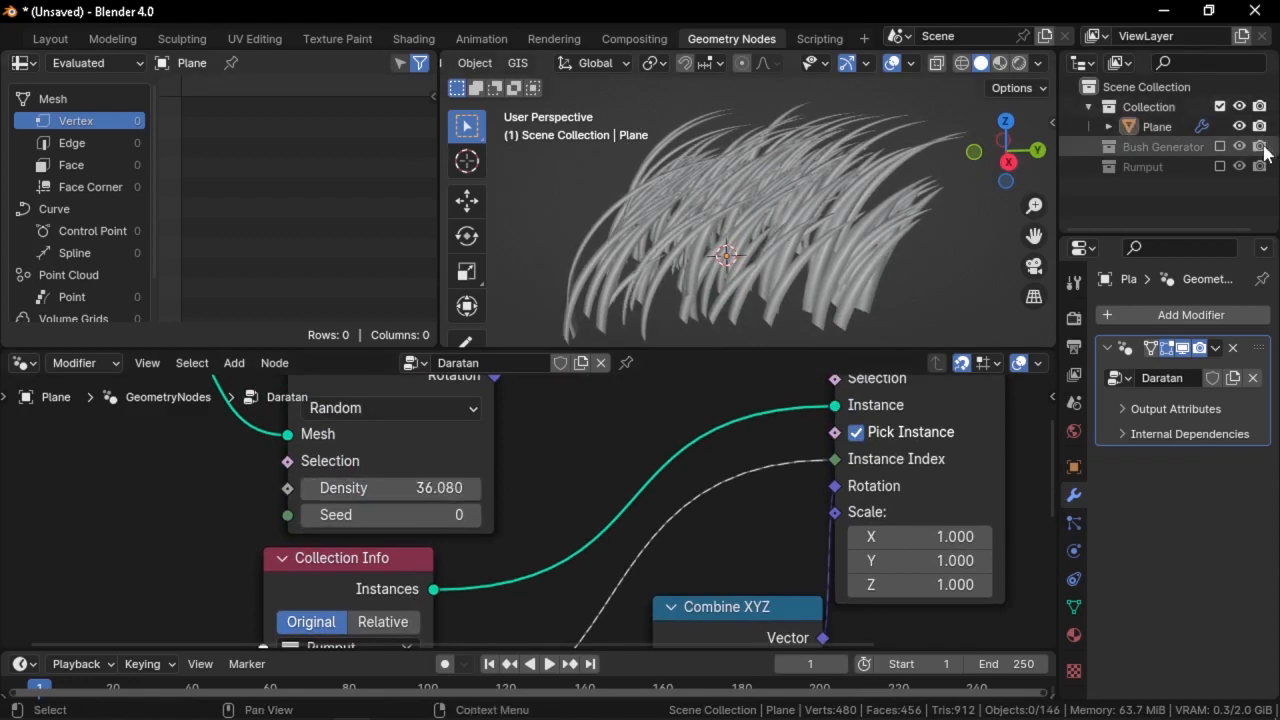
Include the Bush Generator collection temporarily to compare its bush with the scattered grass, and exclude it again
left_click(1219, 147)
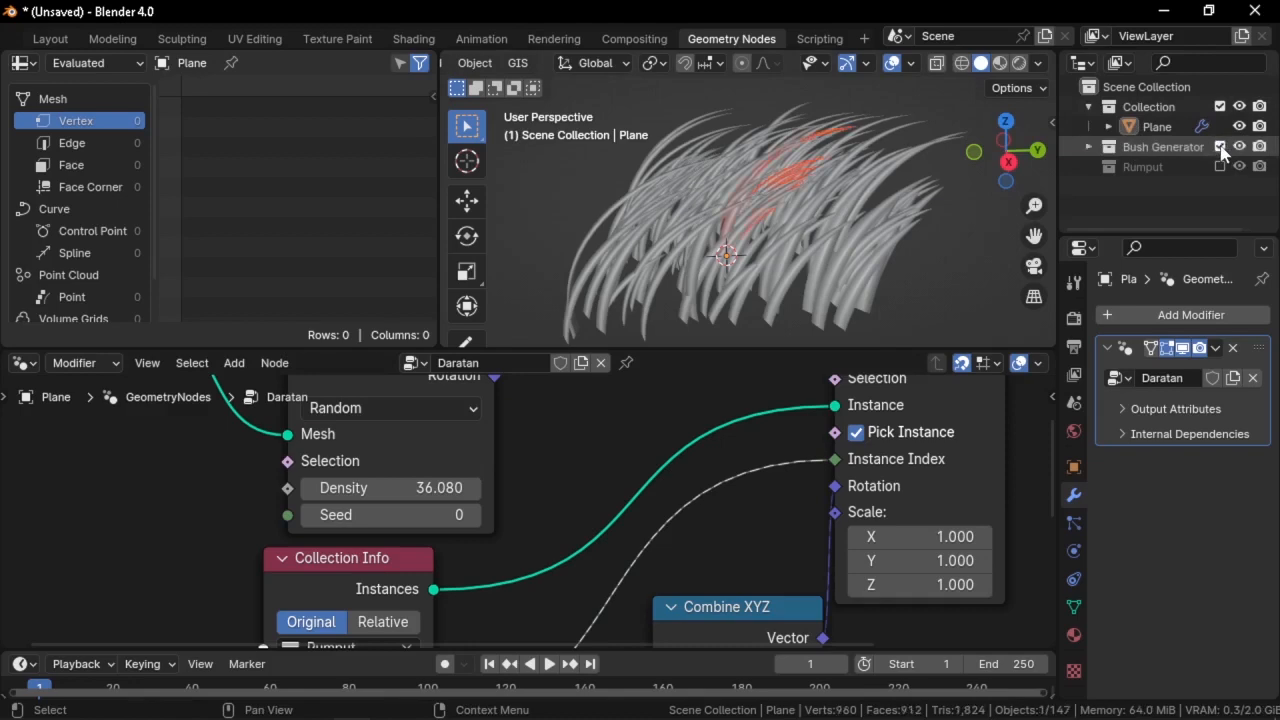
middle_click_drag(830, 228, 865, 215)
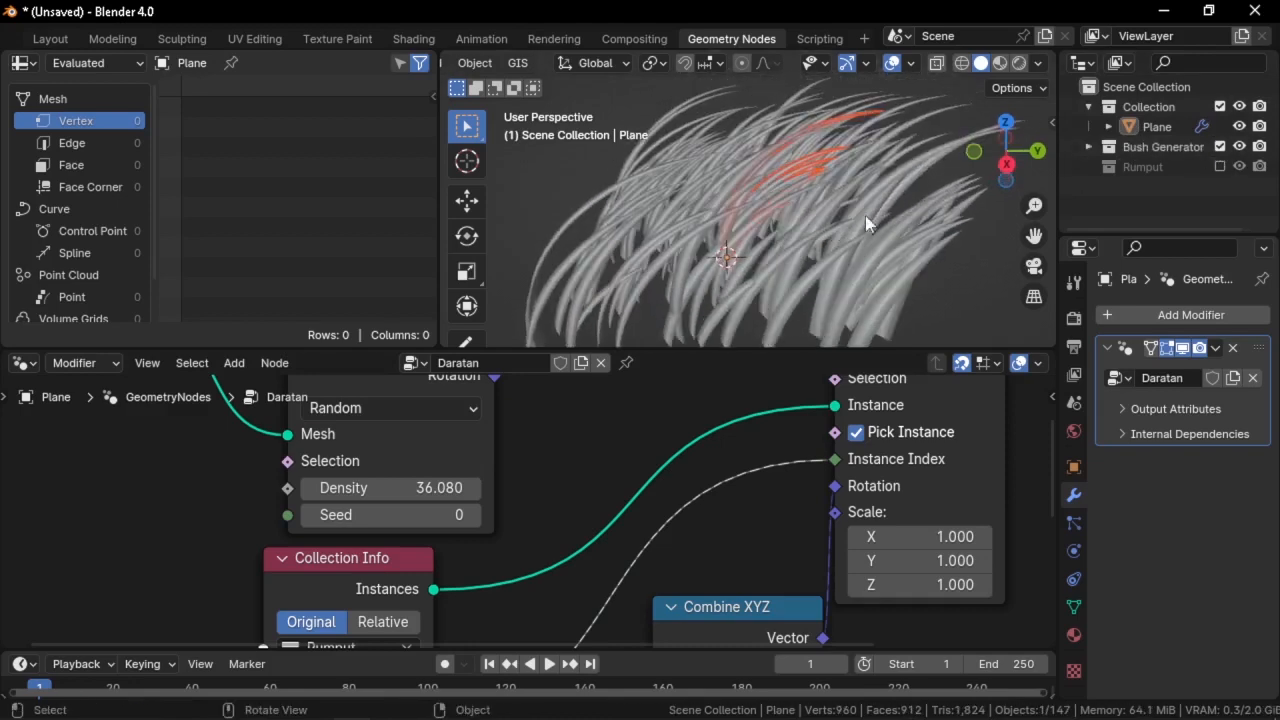
left_click(1220, 147)
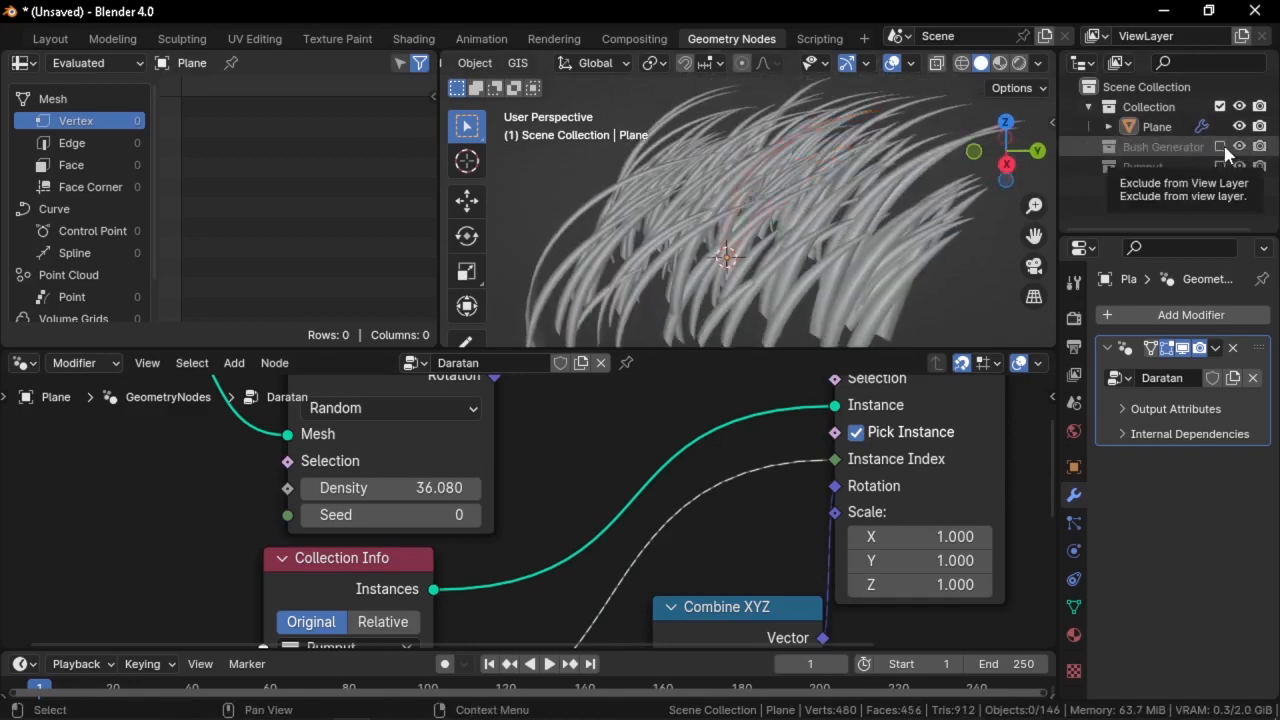
left_click(1220, 147)
middle_click_drag(839, 182, 1058, 162)
left_click(1089, 147)
scroll(780, 180, "down", 2)
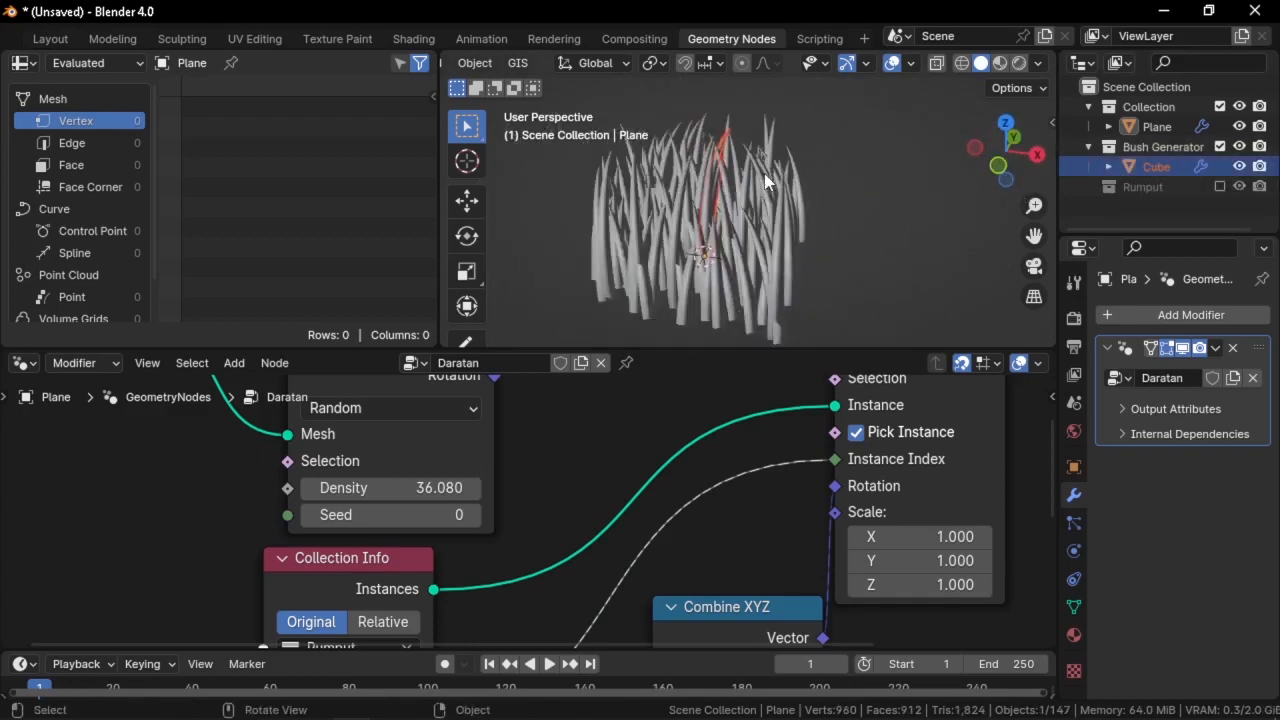
middle_click_drag(766, 178, 624, 184)
scroll(630, 181, "up", 1)
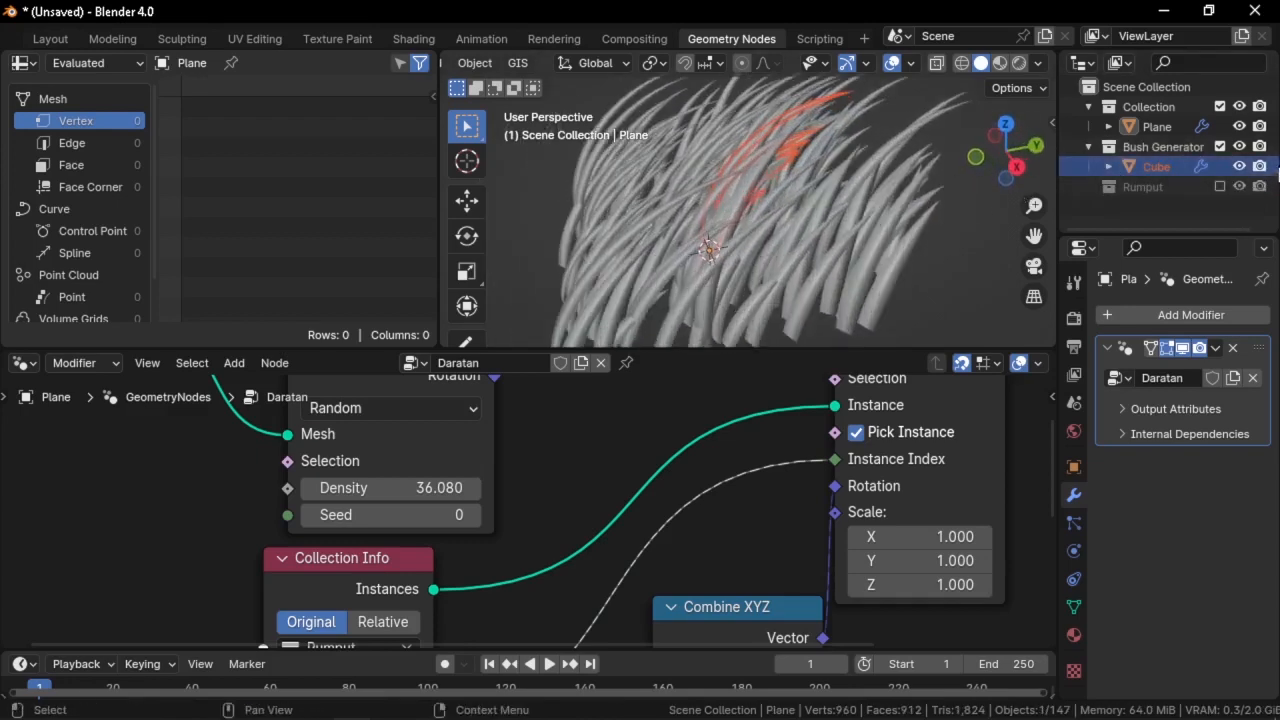
left_click(1220, 147)
Select the plane carrying the scattered grass in the viewport
middle_click_drag(839, 191, 770, 168)
left_click(770, 160)
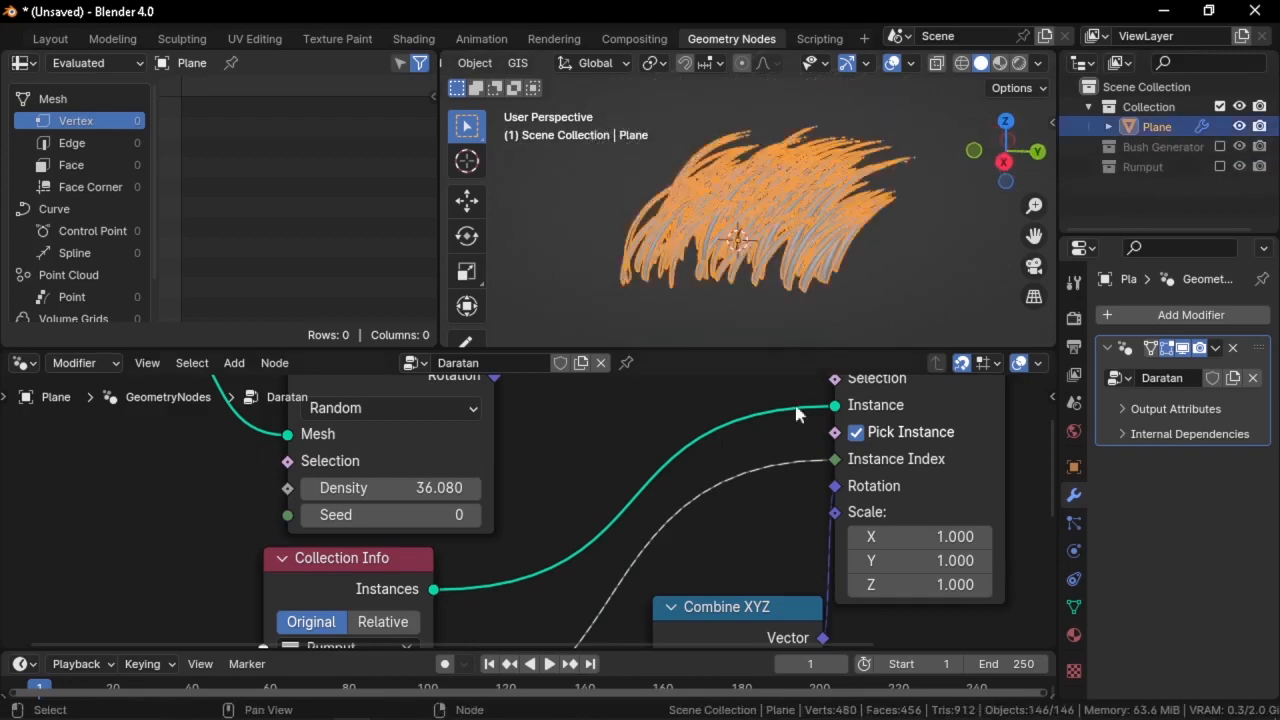
scroll(645, 426, "down", 5)
middle_click_drag(735, 285, 744, 244)
middle_click_drag(601, 397, 635, 346)
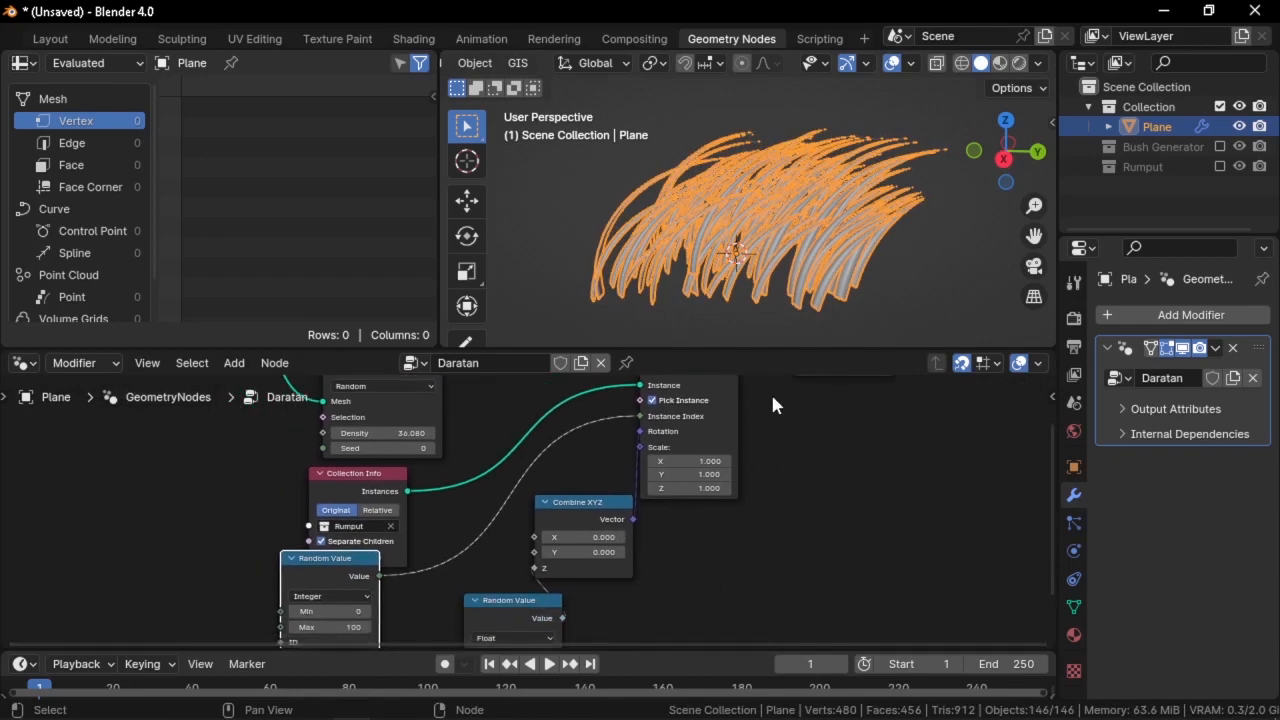
Include the Bush Generator collection temporarily to review the Cube's Rumput node tree, exclude it again, and reselect the plane
left_click(1220, 147)
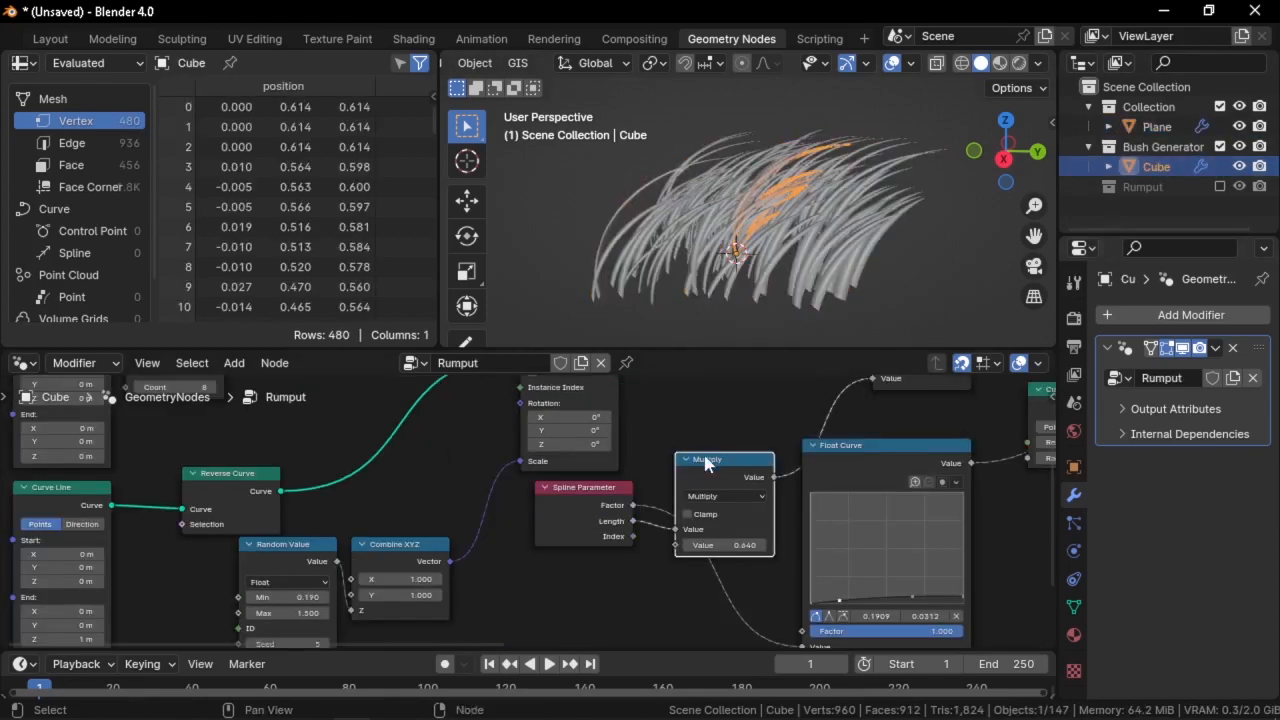
scroll(703, 466, "down", 10)
middle_click_drag(615, 466, 322, 464)
scroll(340, 462, "down", 1)
middle_click_drag(428, 453, 472, 467)
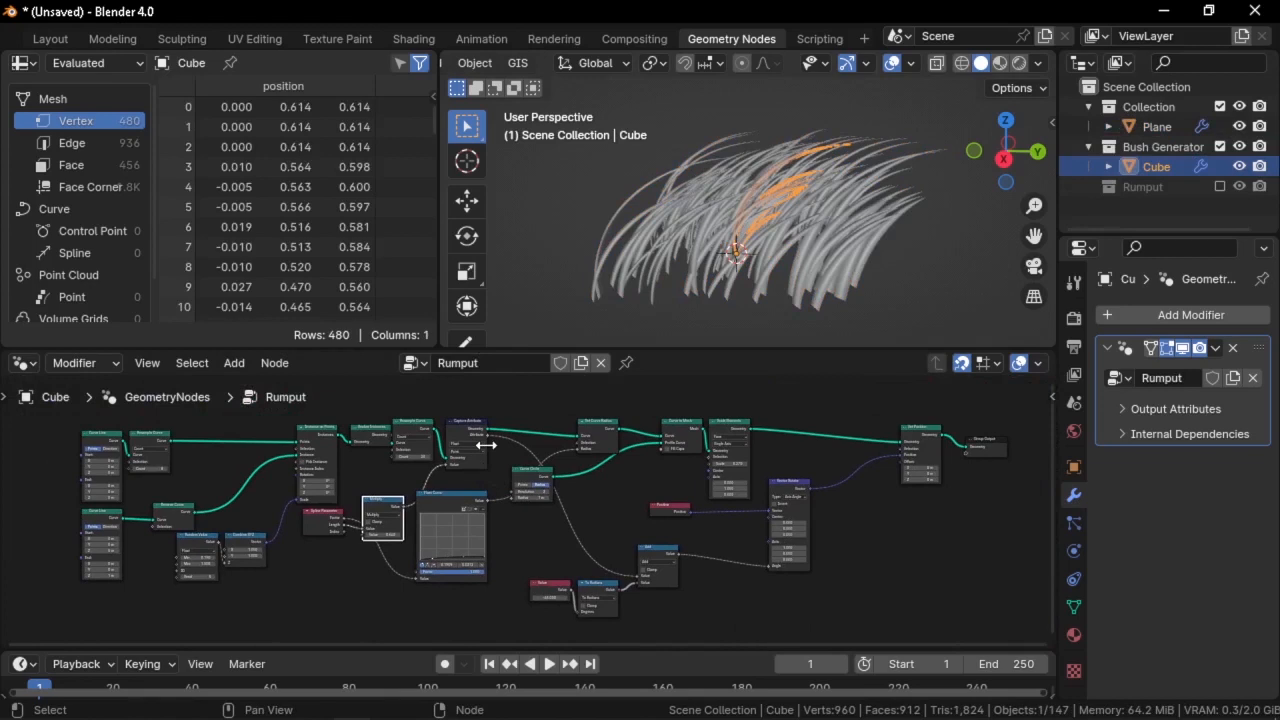
mouse_move(886, 718)
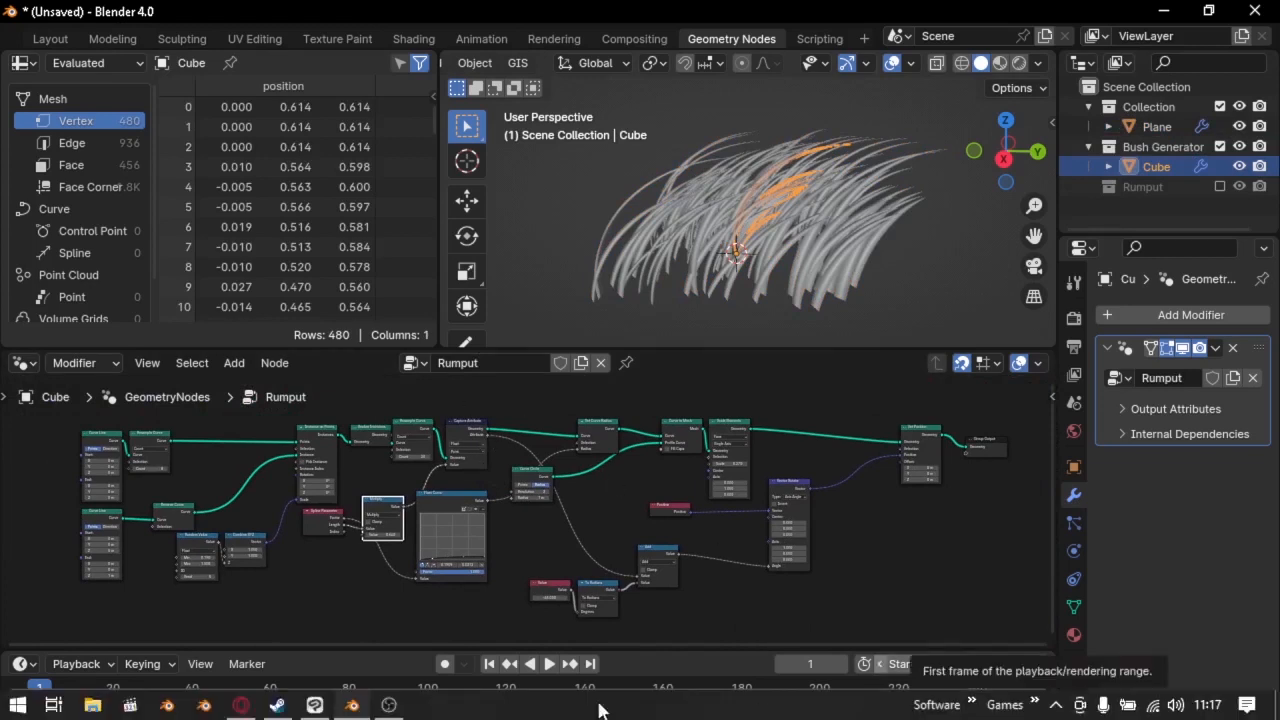
left_click(1219, 147)
left_click(827, 279)
middle_click_drag(792, 244, 922, 252)
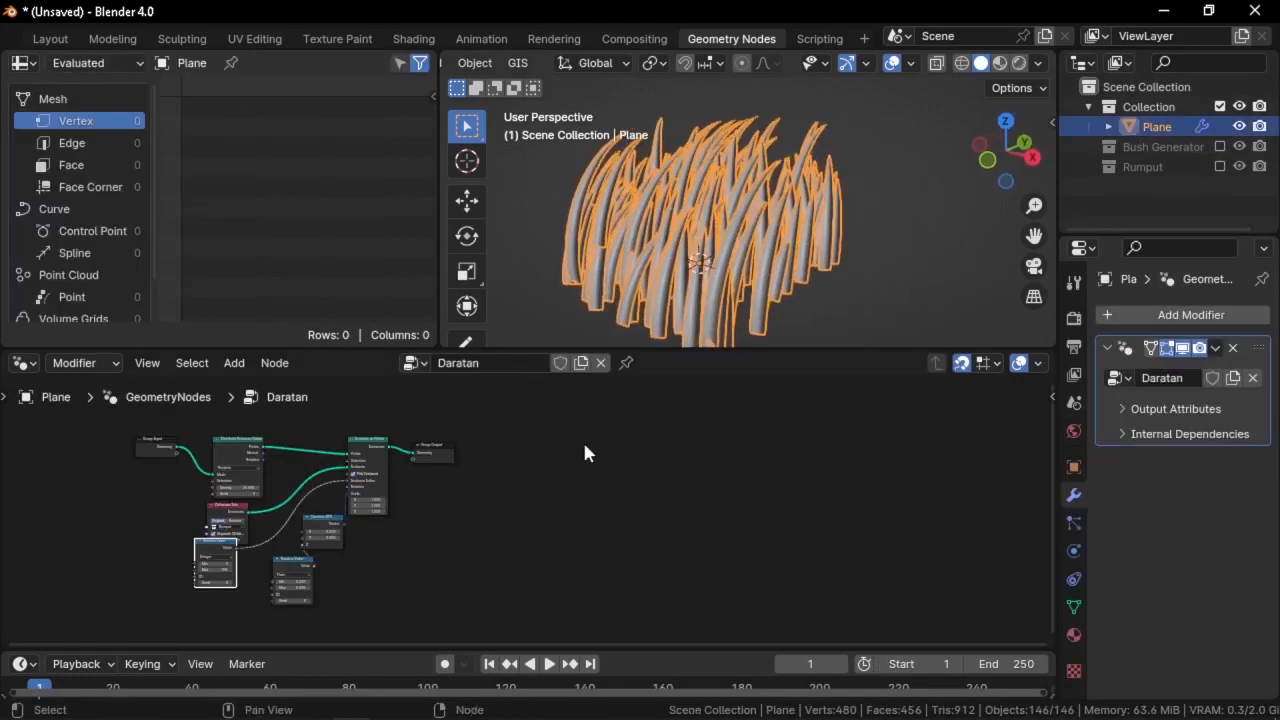
Tidy the Daratan node tree by placing the Integer Random Value under Collection Info and repositioning the Combine XYZ node
scroll(548, 467, "up", 3)
left_click_drag(291, 514, 330, 510)
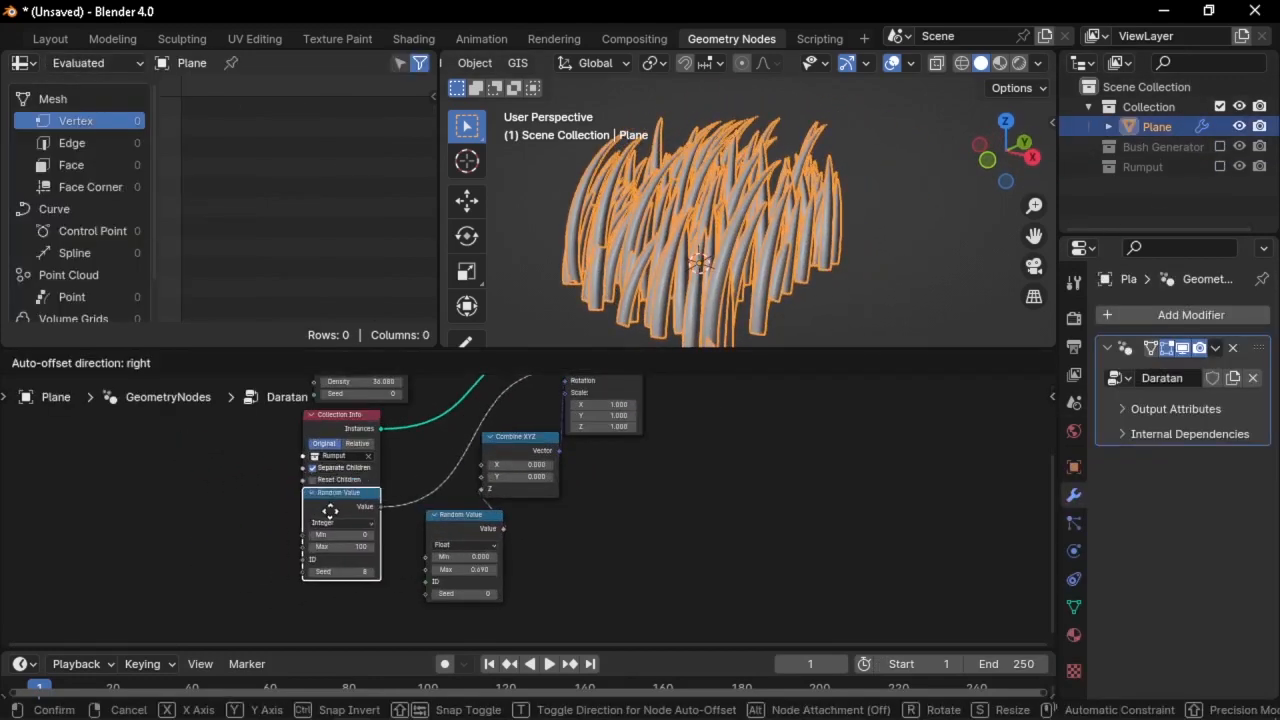
middle_click_drag(493, 483, 508, 520)
mouse_move(540, 480)
left_mouse_down()
mouse_move(561, 492)
mouse_move(554, 500)
left_mouse_up()
middle_click_drag(554, 500, 555, 513)
Enlarge the plane in Edit Mode by moving one edge along the X axis and an adjacent edge along the Y axis
middle_click_drag(745, 205, 745, 233)
scroll(723, 240, "down", 2)
key("Tab")
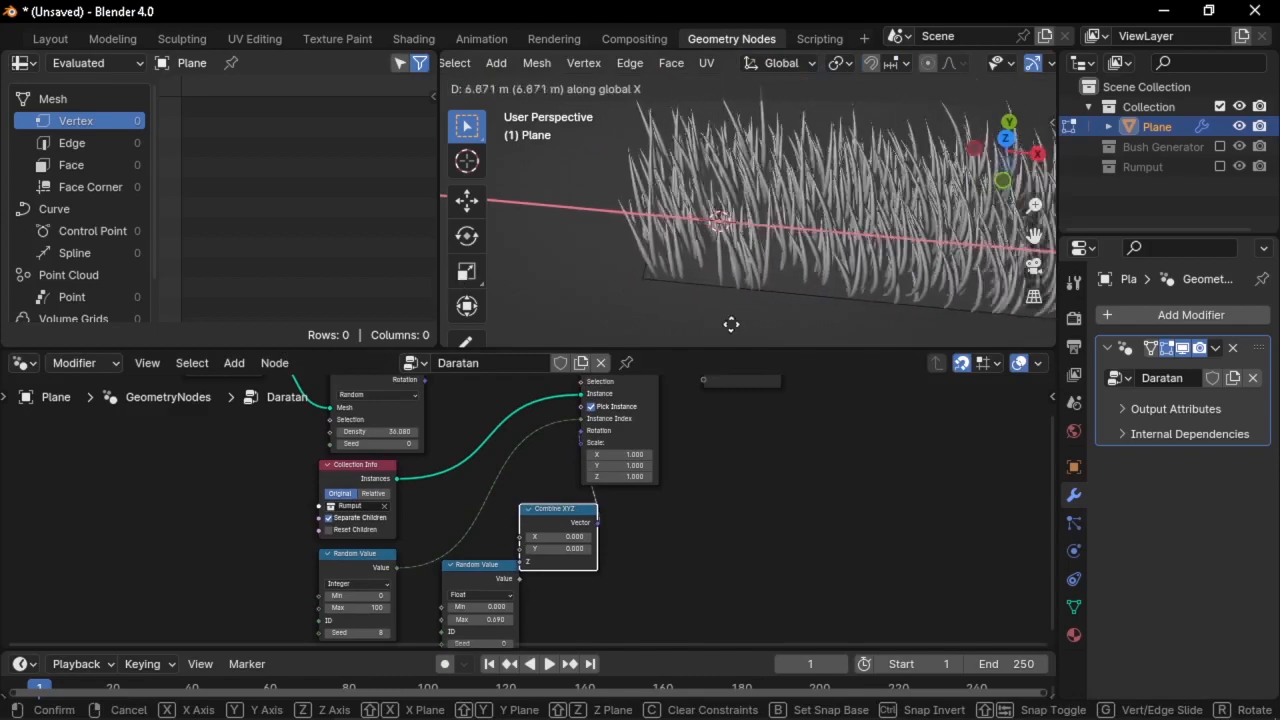
left_click(797, 326)
middle_click_drag(803, 293, 698, 190)
left_click(726, 274)
key("g")
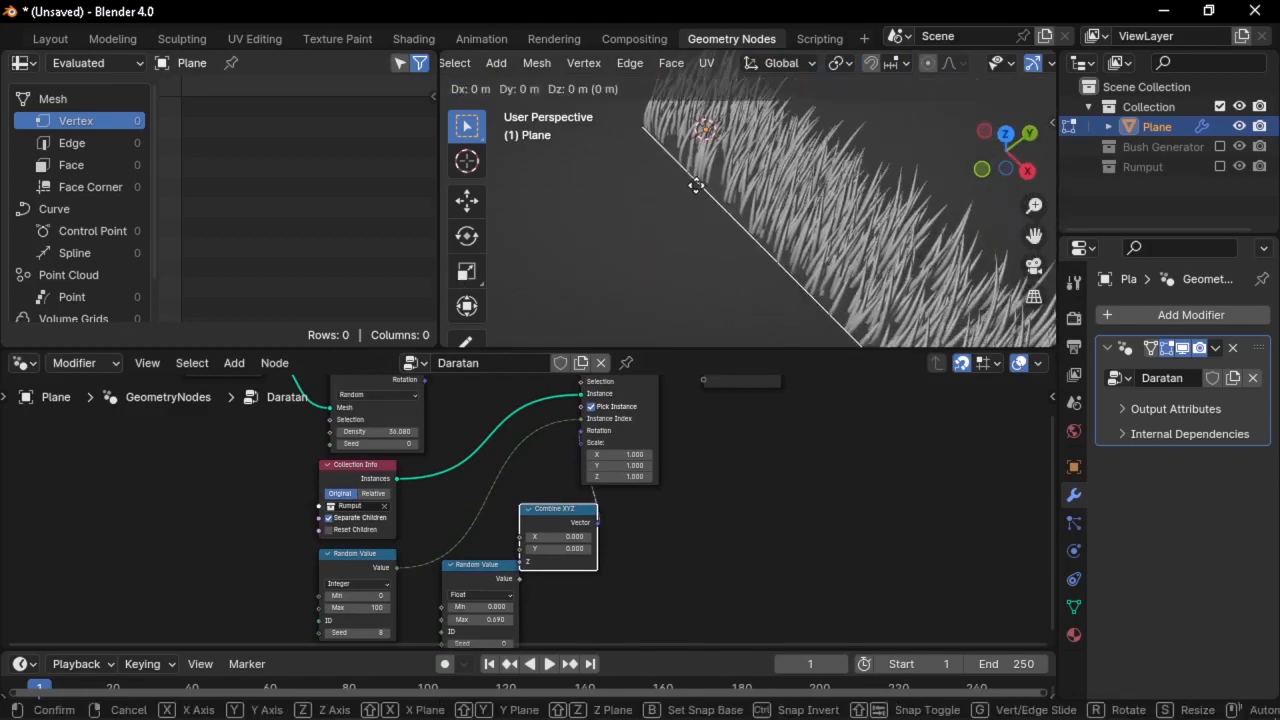
key("y")
left_click(477, 273)
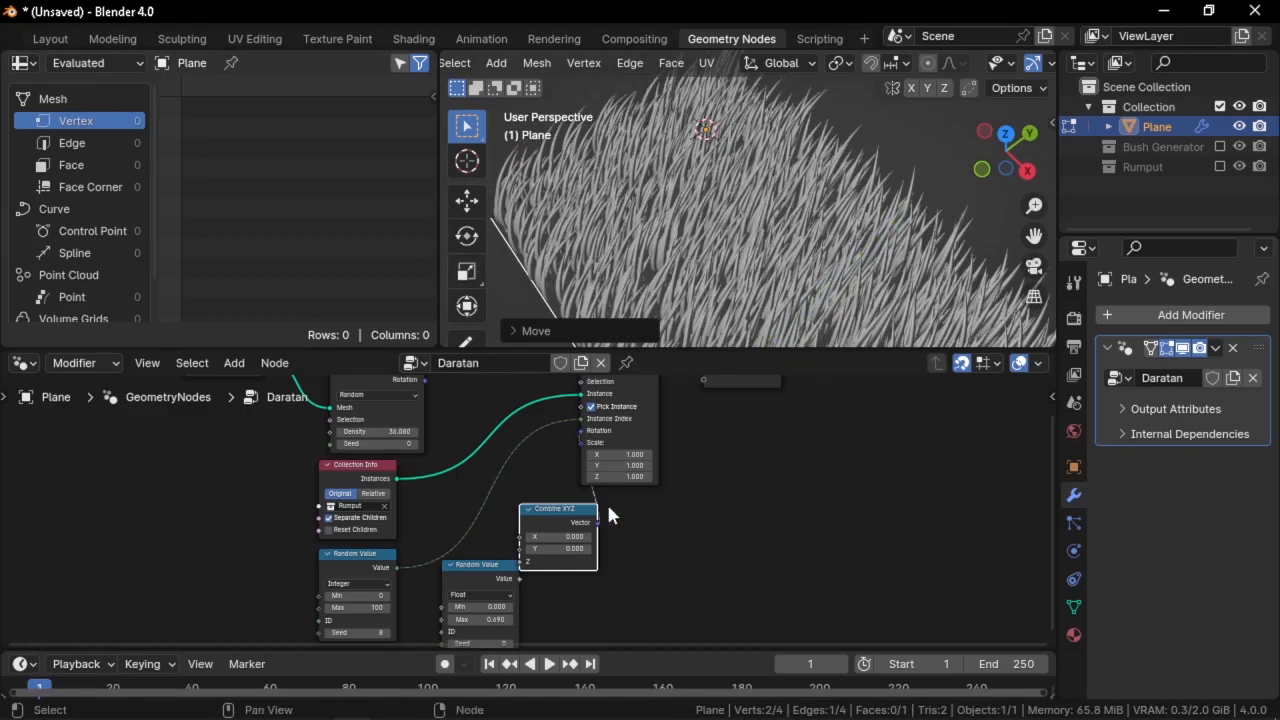
Move the Float Random Value node beside the Integer one, return the plane to Object Mode, and deselect it
scroll(608, 506, "up", 3)
middle_click_drag(606, 508, 640, 412)
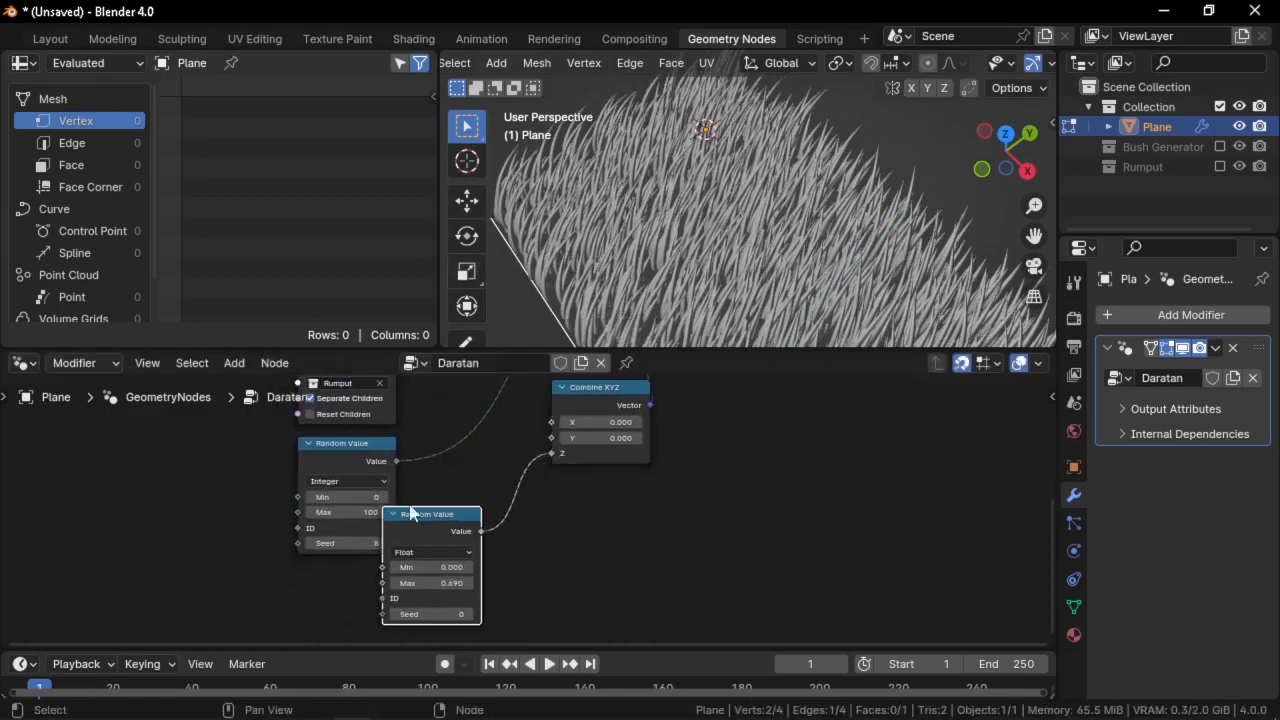
middle_click_drag(662, 206, 624, 184)
key("Tab")
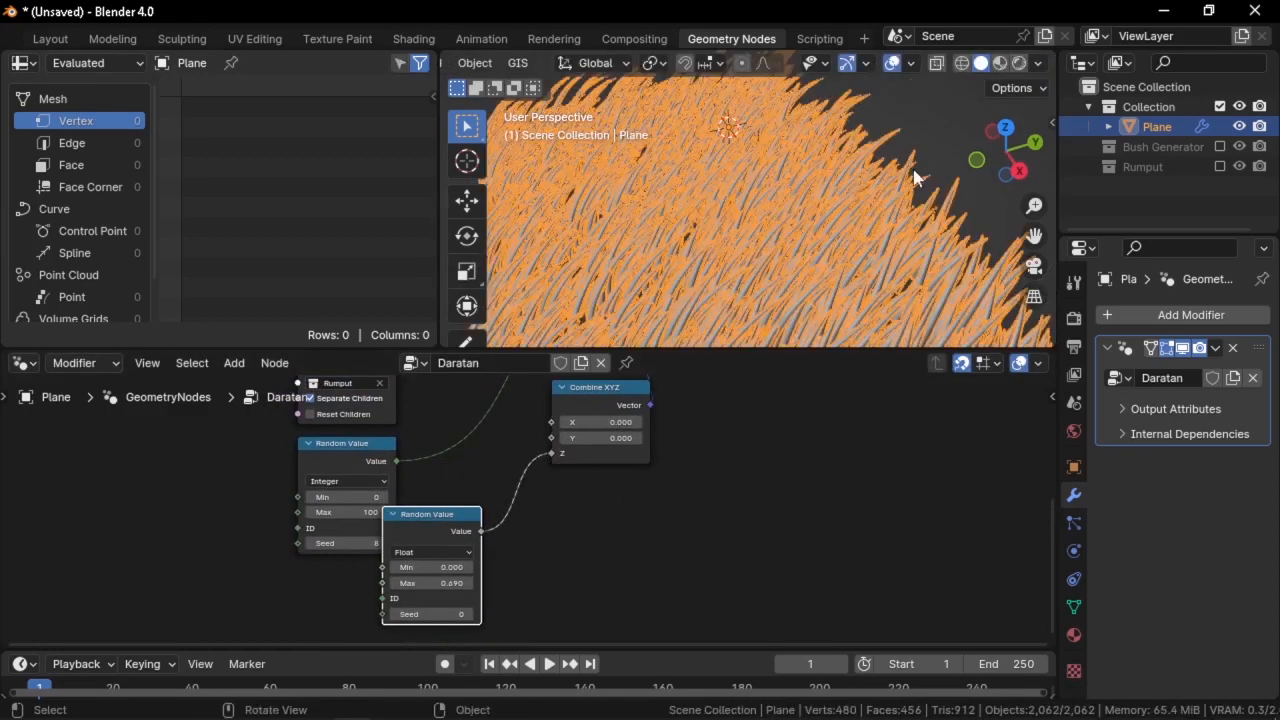
middle_click_drag(914, 178, 793, 117)
left_click(840, 236)
scroll(650, 449, "up", 3)
middle_click_drag(838, 236, 752, 250)
scroll(596, 443, "up", 1)
Try an X value of 0.260 on the rotation's Combine XYZ node and undo the change
middle_click_drag(597, 443, 605, 470)
scroll(607, 462, "up", 3)
left_click_drag(618, 418, 644, 413, "shift")
scroll(615, 405, "down", 1)
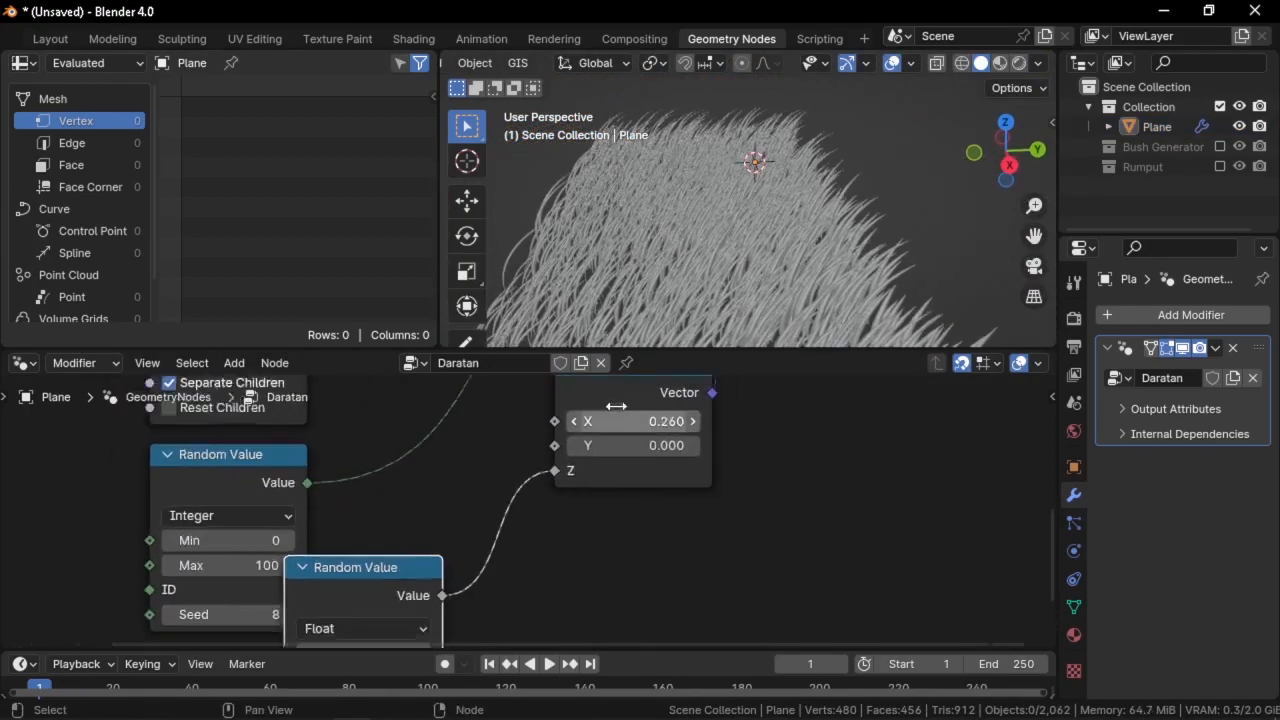
scroll(616, 406, "down", 1)
mouse_move(616, 406)
middle_mouse_down()
mouse_move(607, 482)
mouse_move(627, 407)
middle_mouse_up()
key("ctrl+z")
Move the Float Random Value node aside and add a Noise Texture whose Fac drives the X of Combine XYZ
scroll(635, 466, "down", 4)
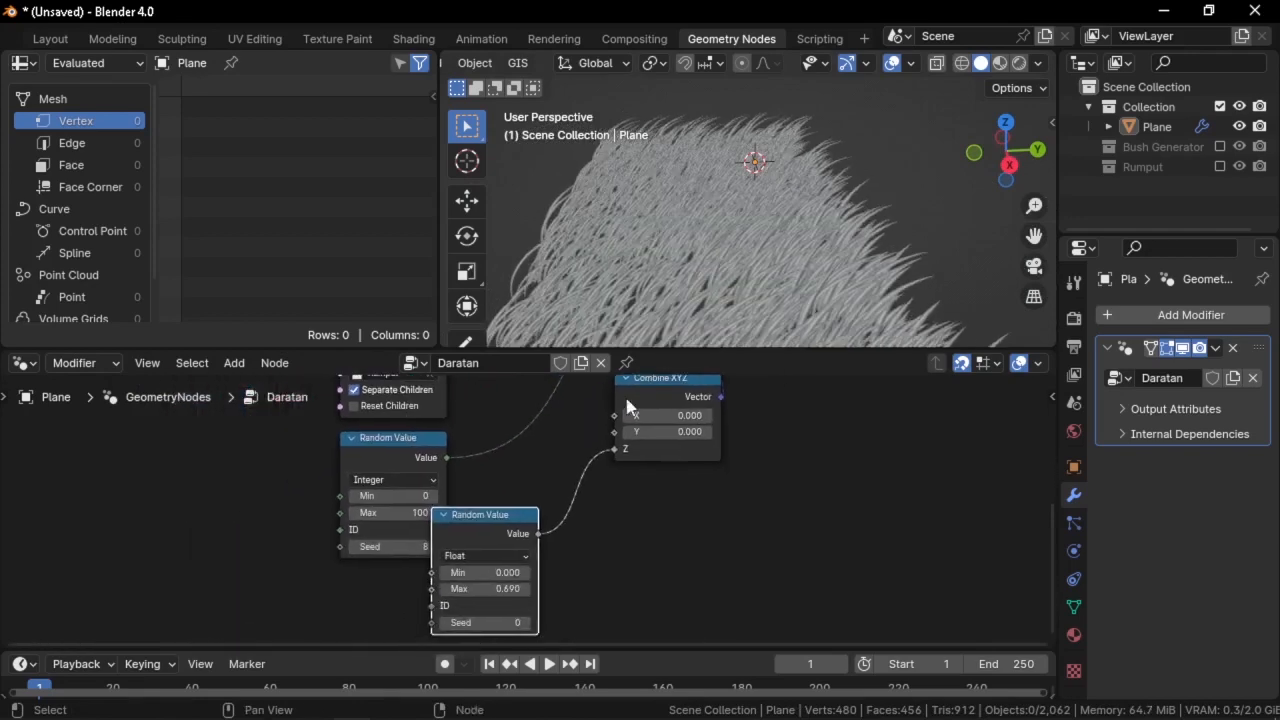
left_click_drag(472, 548, 548, 578)
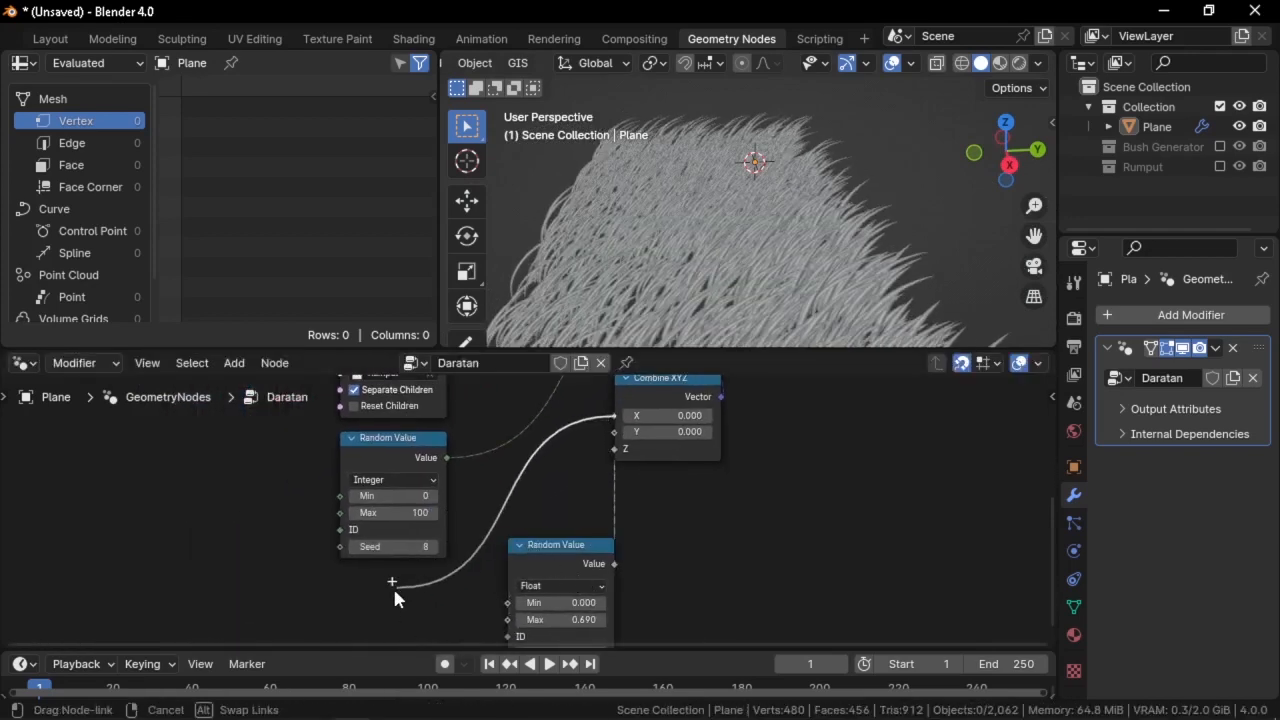
left_click_drag(393, 586, 588, 460)
left_click_drag(435, 580, 433, 578)
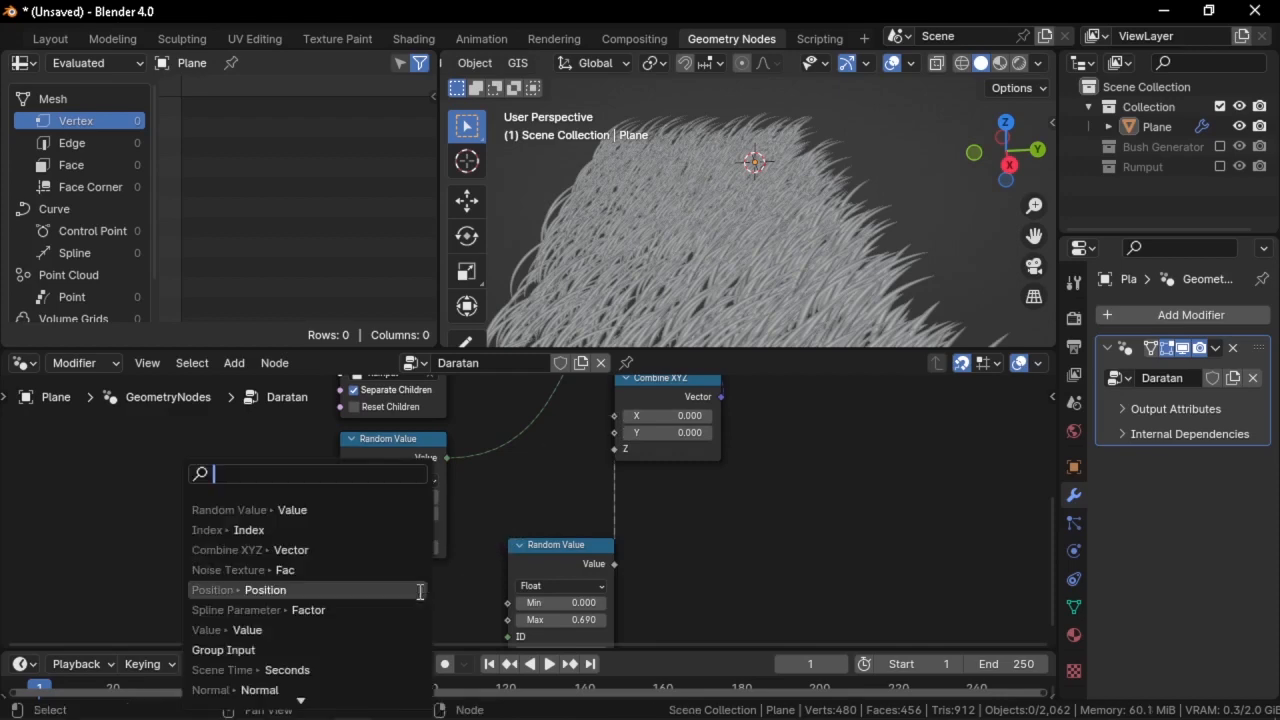
type("noi")
key("Return")
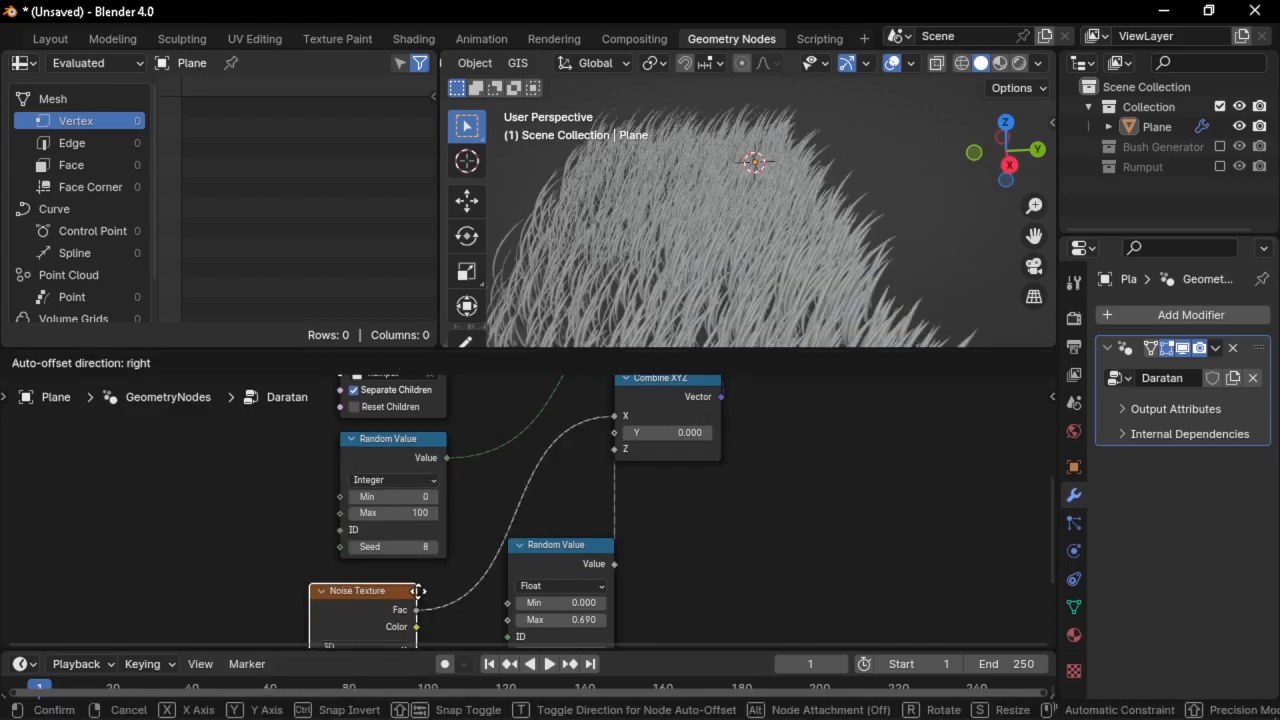
Set the Noise Texture's Scale to 0.340 and switch its dimensions to 4D
middle_click_drag(416, 586, 423, 386)
scroll(425, 392, "up", 3)
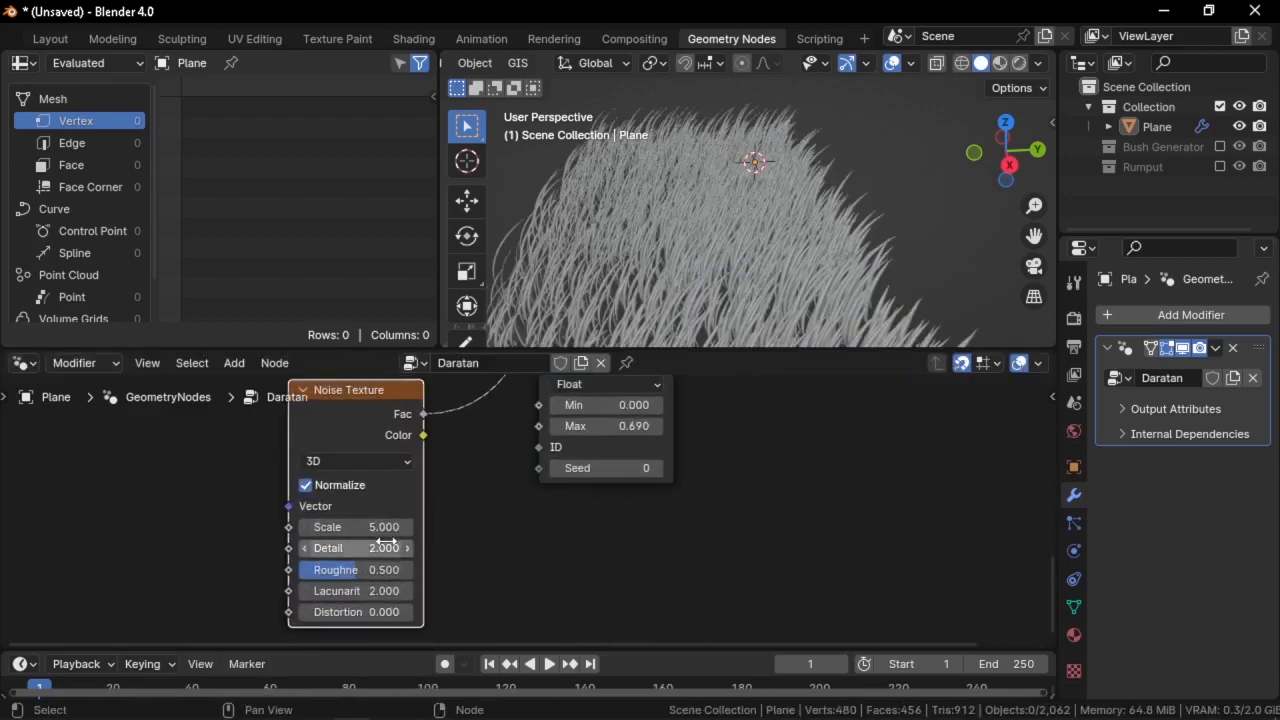
left_click_drag(360, 527, 299, 527)
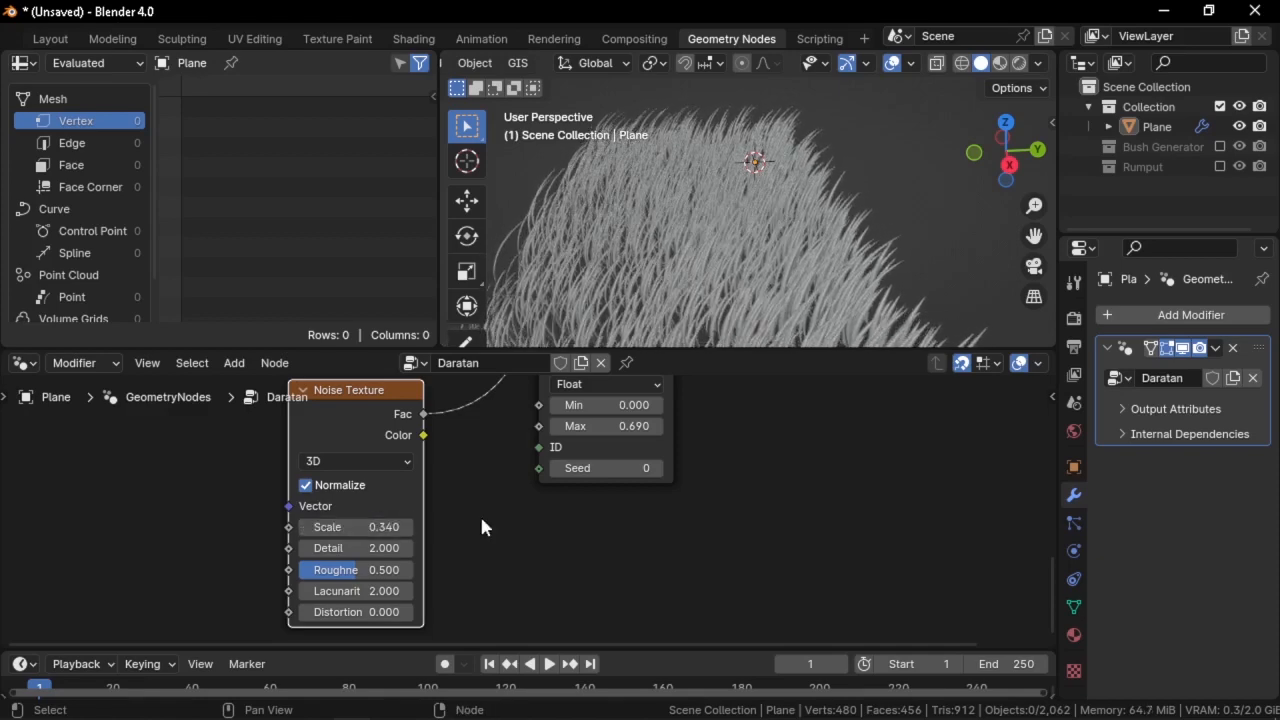
left_click_drag(242, 442, 167, 446)
scroll(352, 464, "down", 4)
middle_click_drag(352, 464, 531, 445)
scroll(531, 450, "up", 4)
left_click(324, 571)
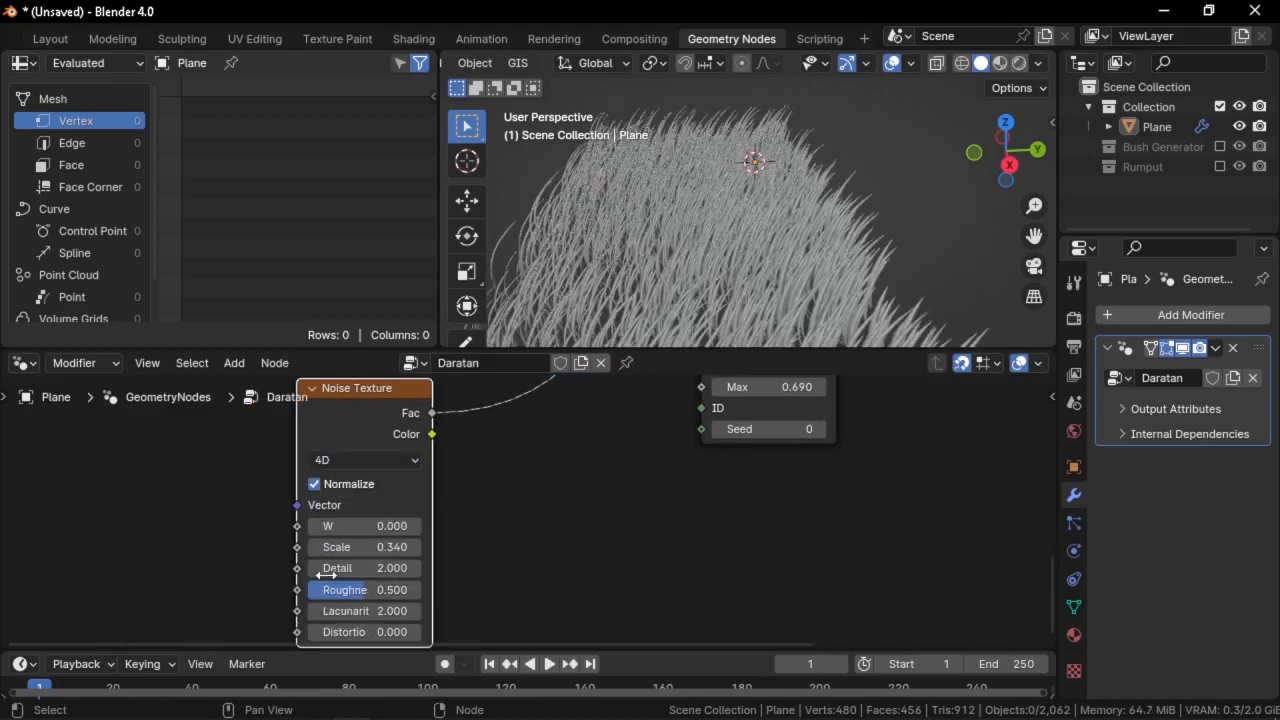
Add a Scene Time node whose Seconds output drives the W input of the Noise Texture
middle_click_drag(324, 571, 570, 548)
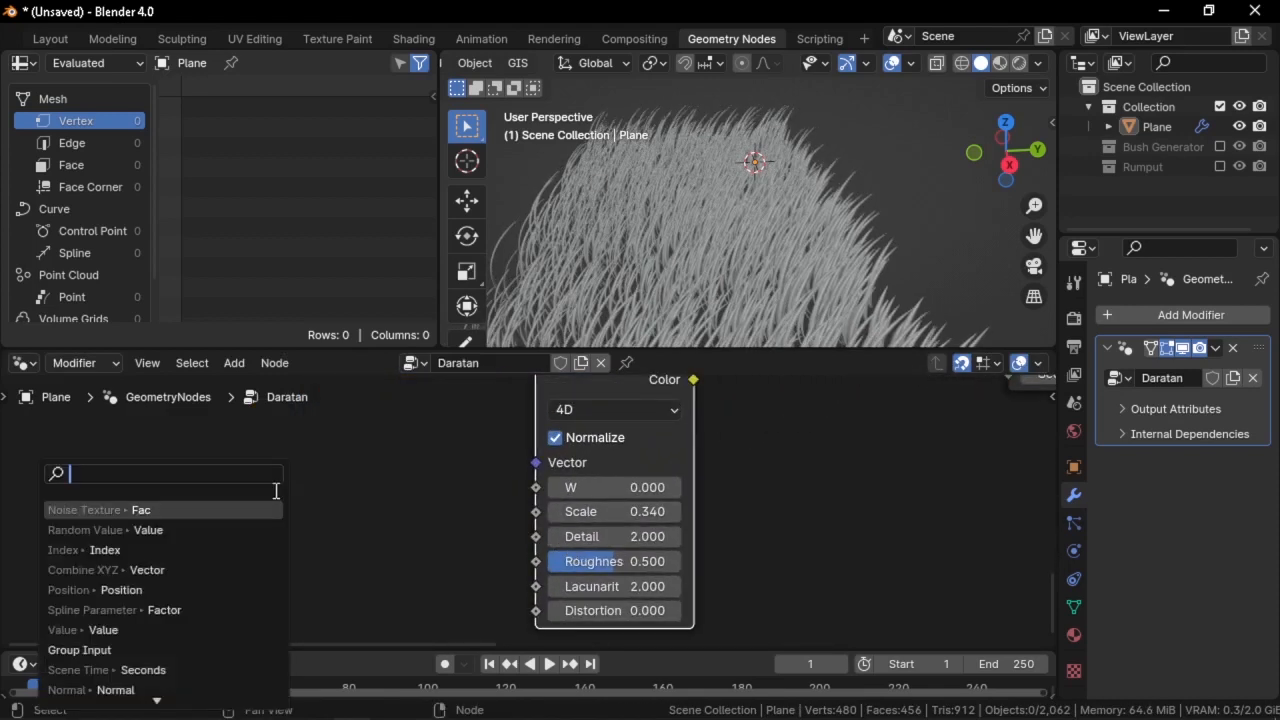
type("time")
key("Return")
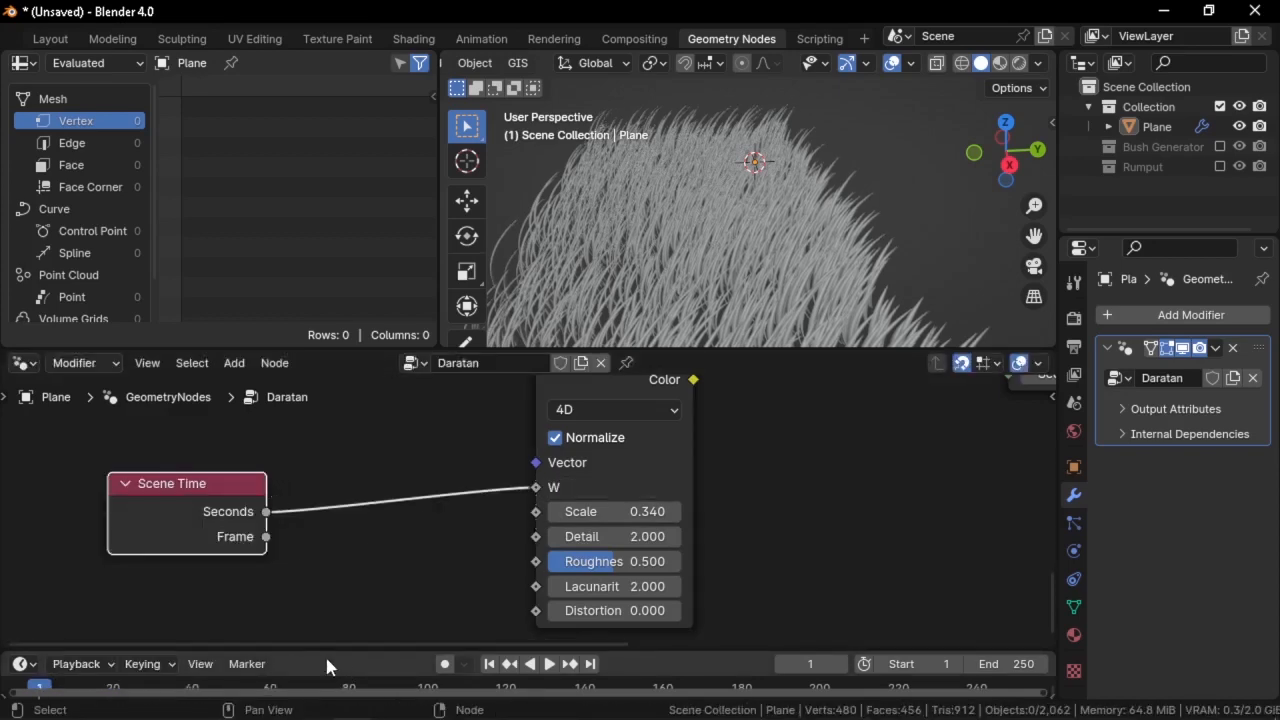
Play the animation and examine the grass swaying across the plane
middle_click_drag(663, 222, 710, 169)
key("space")
scroll(710, 169, "down", 3)
scroll(711, 169, "up", 3)
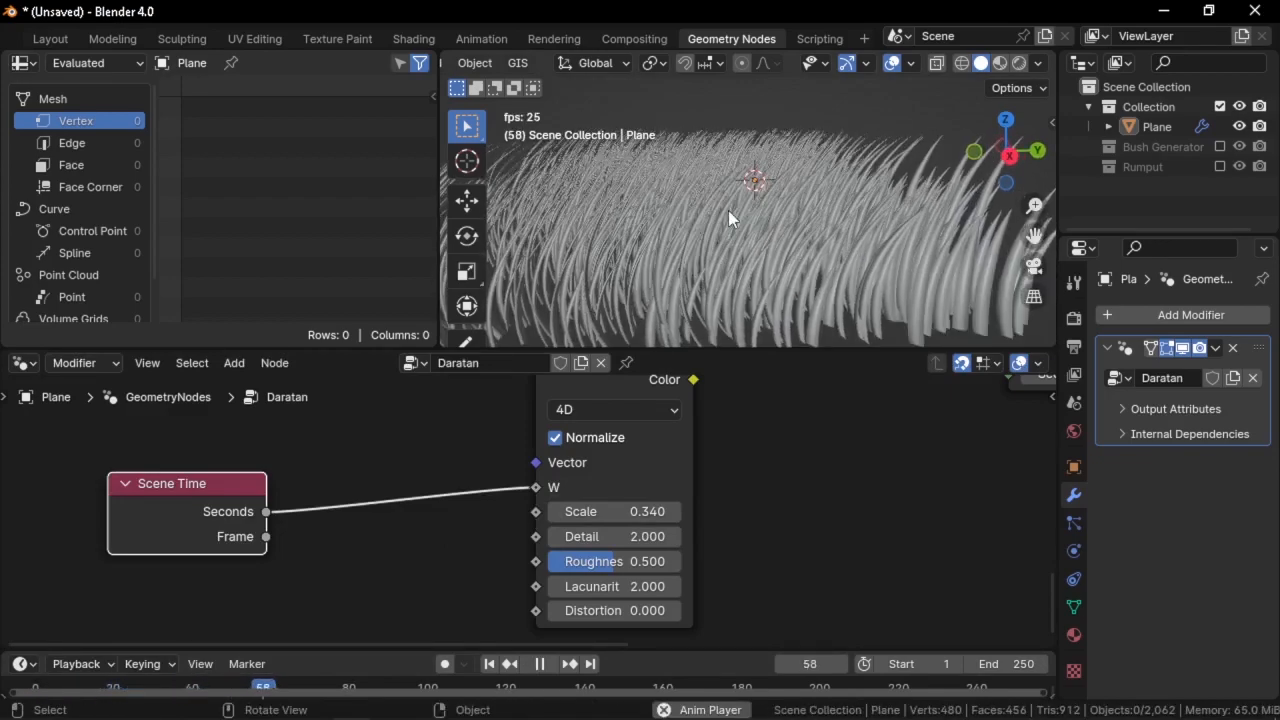
Move the Collection Info and Integer Random Value nodes together away from the other nodes, and reposition the rotation's Combine XYZ
middle_click_drag(711, 387, 534, 529)
scroll(545, 515, "down", 3)
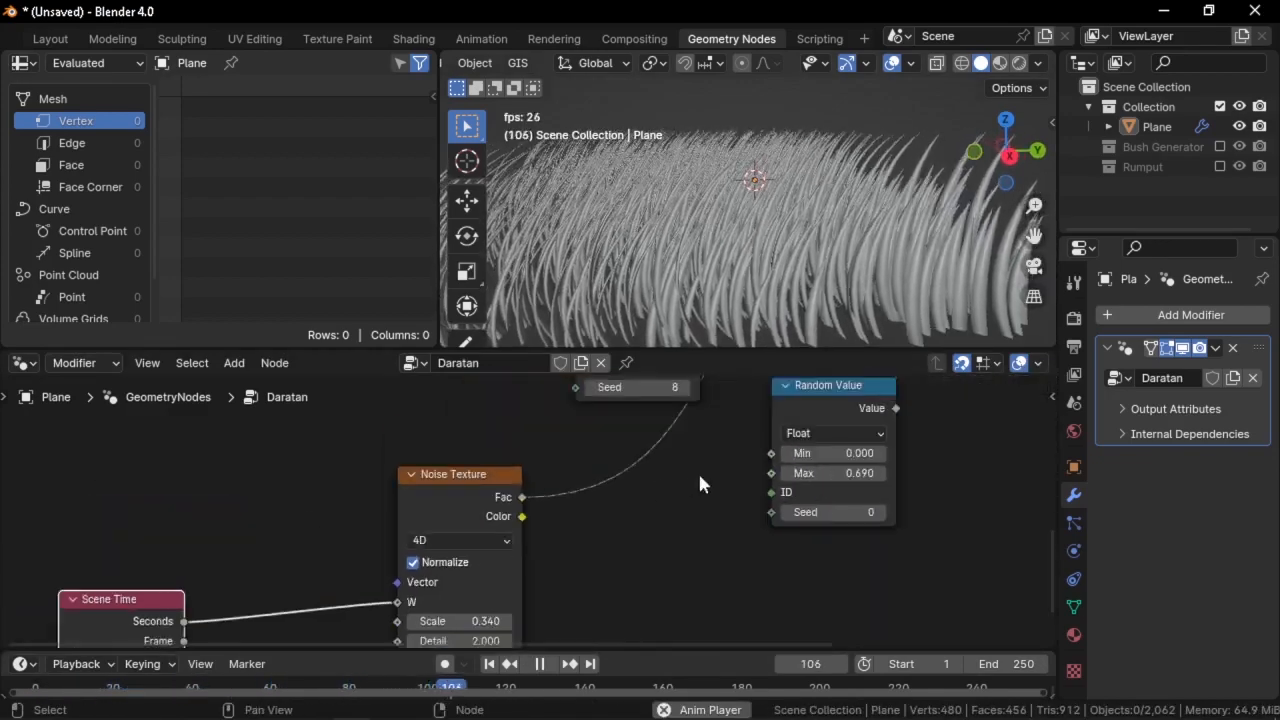
scroll(671, 514, "up", 1)
middle_click_drag(798, 470, 563, 685)
scroll(622, 398, "down", 1)
middle_click_drag(699, 407, 570, 568)
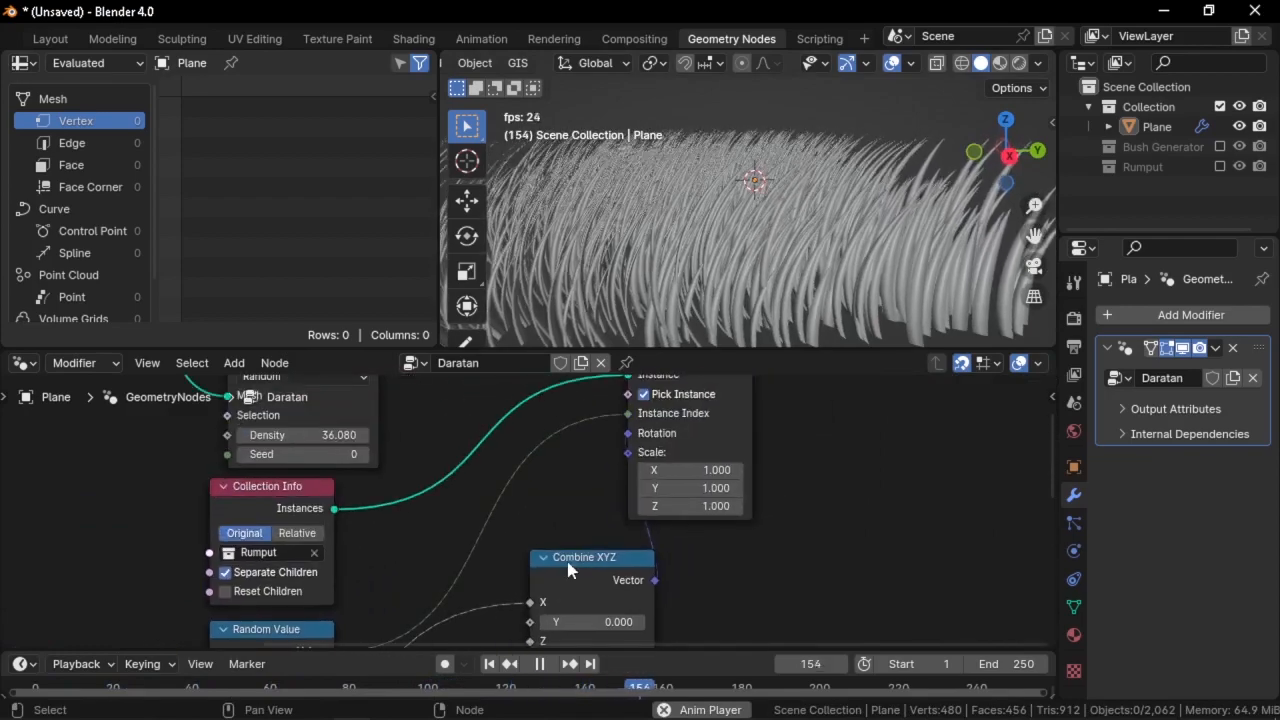
middle_click_drag(679, 551, 736, 474)
scroll(697, 540, "down", 1)
scroll(710, 488, "down", 1)
left_click_drag(296, 451, 460, 596)
left_click_drag(500, 531, 332, 501)
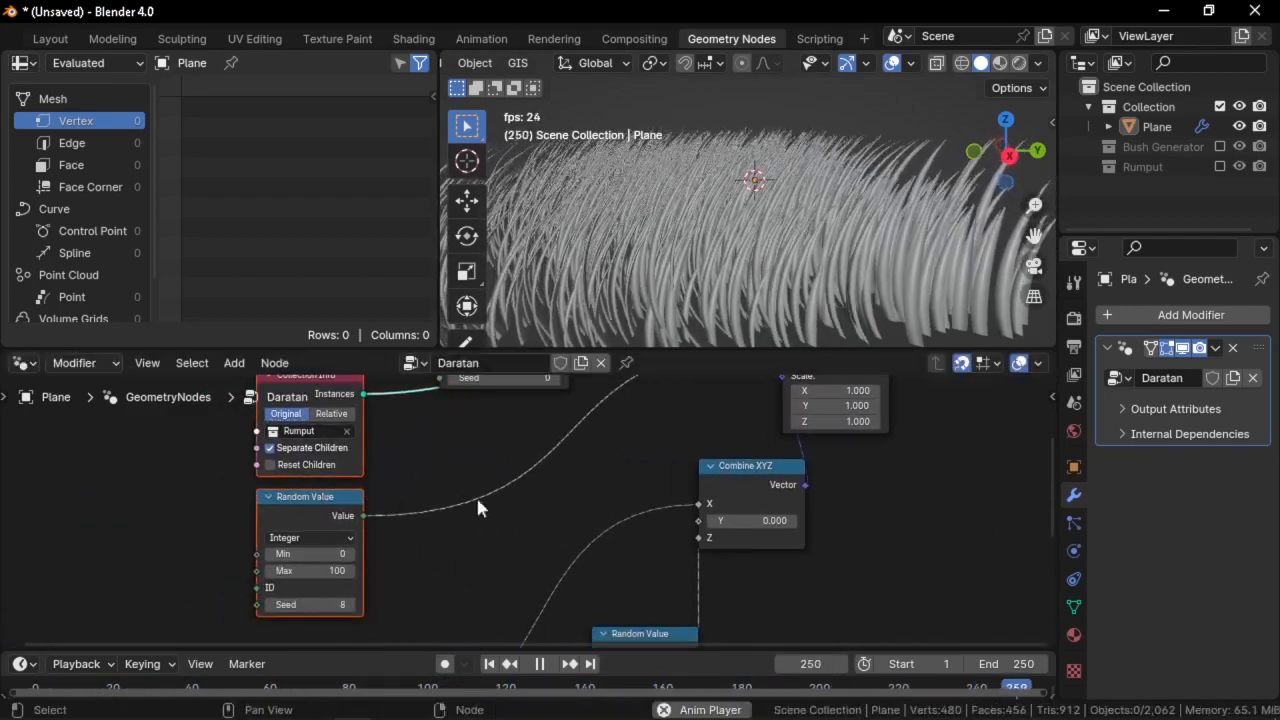
left_click(737, 483)
left_click_drag(738, 483, 678, 481)
Duplicate the Combine XYZ node and connect the copy's Vector to the Scale of Instance on Points
middle_click_drag(685, 494, 580, 506)
key("shift+d")
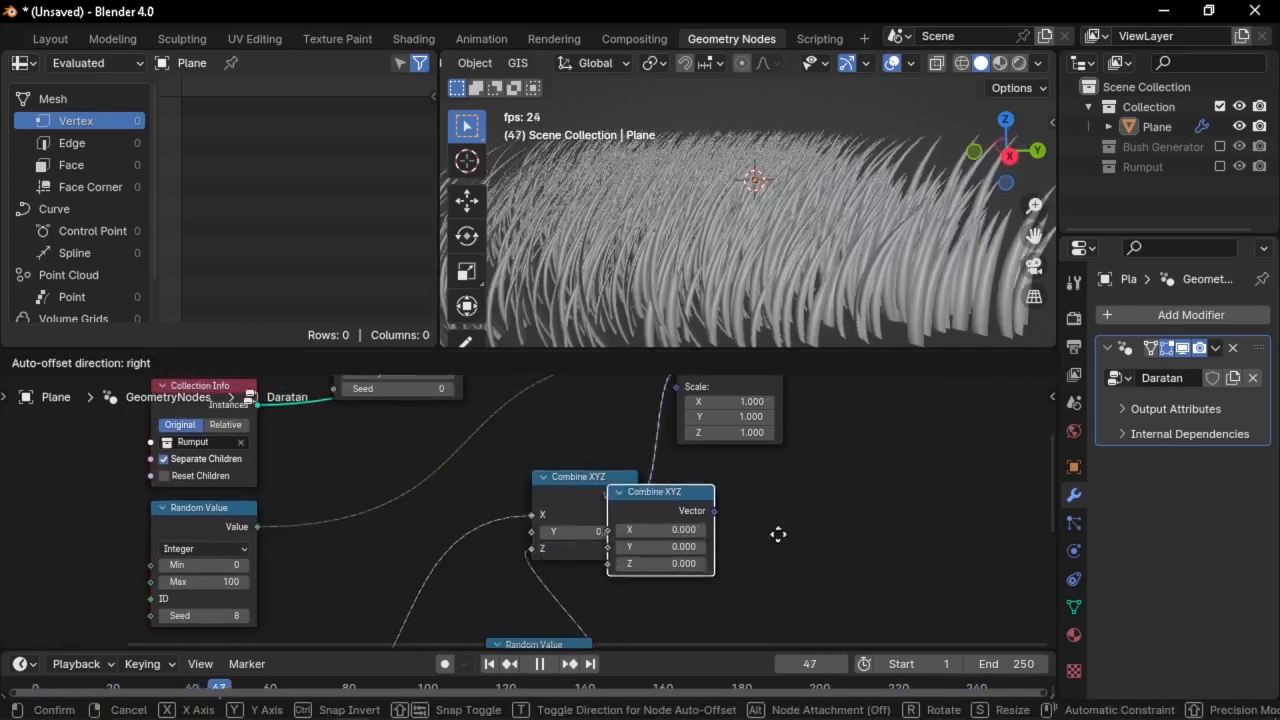
left_click(866, 551)
left_click_drag(804, 526, 676, 480)
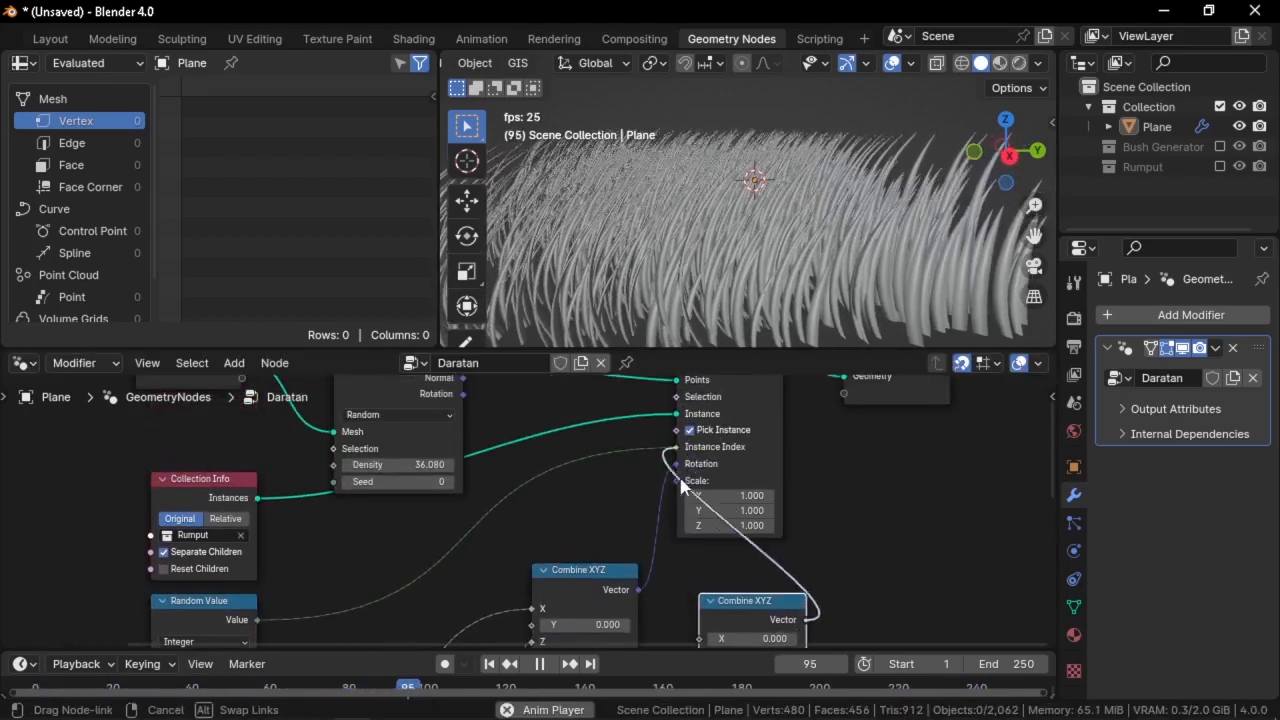
Set both X and Y of the scale's Combine XYZ node to 1
middle_click_drag(778, 620, 771, 499)
scroll(772, 499, "up", 1)
left_click_drag(767, 517, 767, 534)
type("1")
key("Return")
Add a Float Random Value driving the Z of the scale's Combine XYZ, and move the rotation's Random Value clear of it
middle_click_drag(873, 509, 968, 424)
scroll(968, 424, "up", 1)
left_click_drag(658, 511, 659, 505)
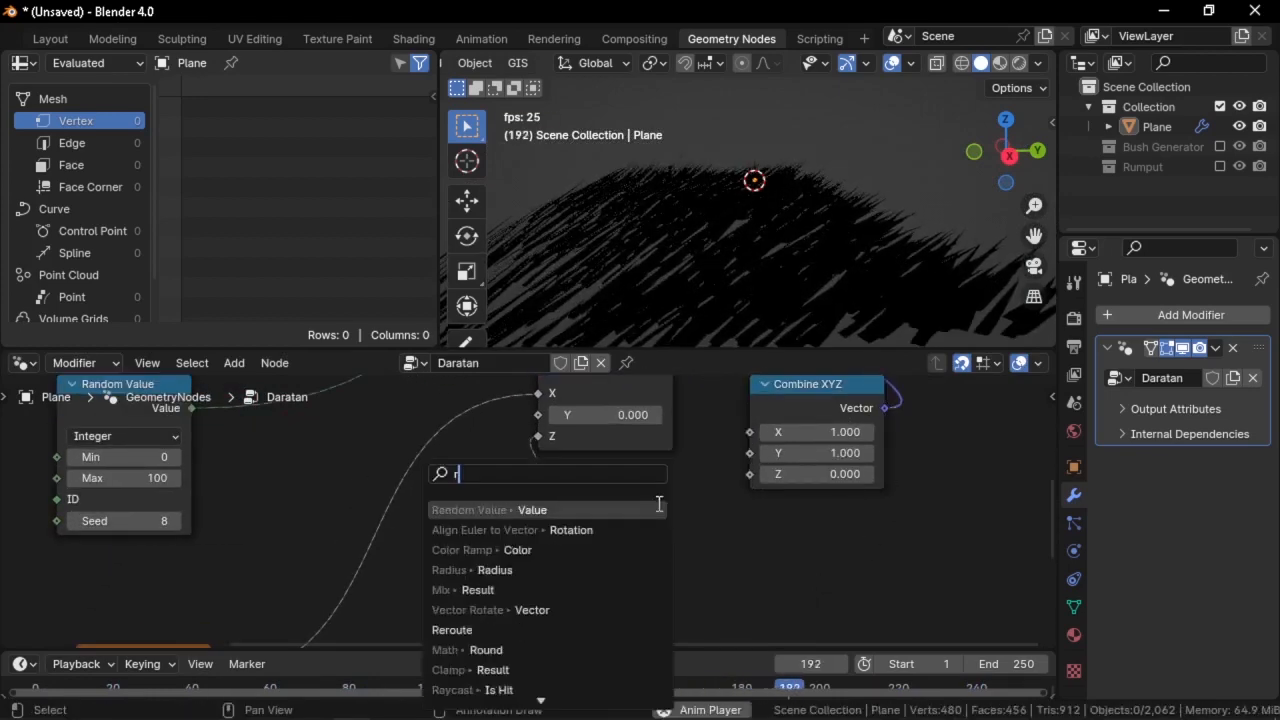
type("random")
left_click(659, 506)
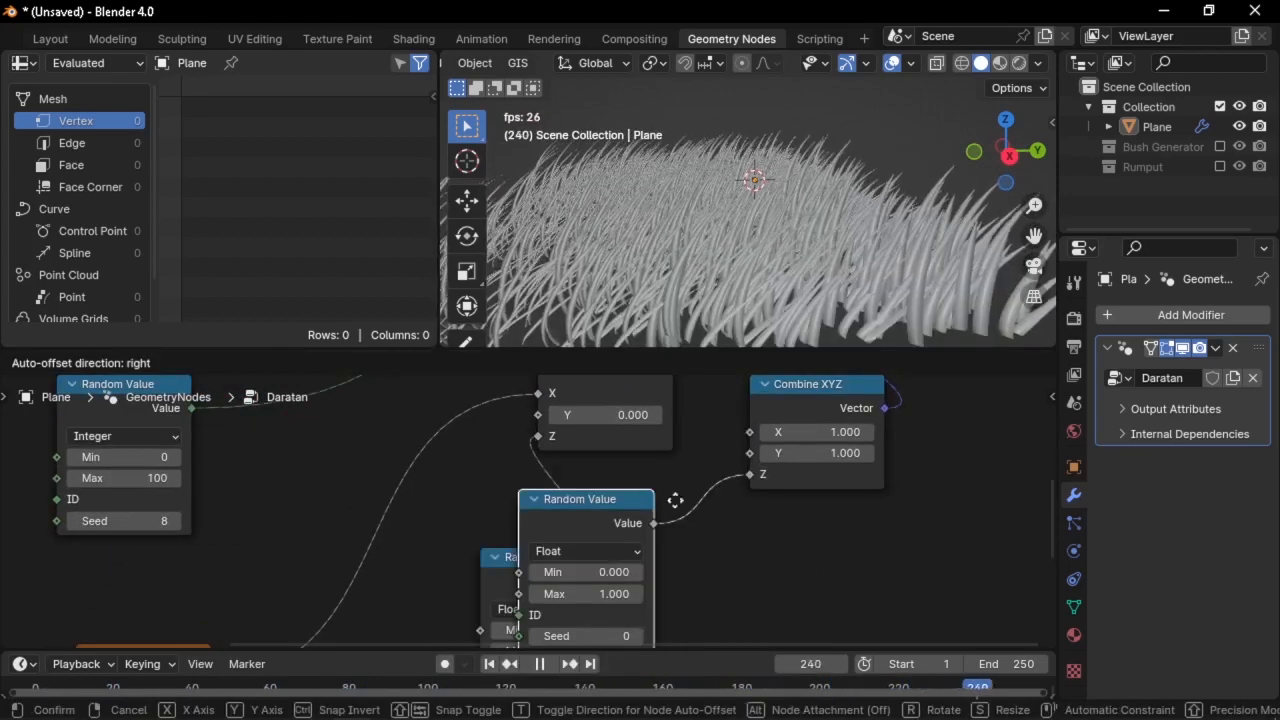
left_click(752, 482)
left_click_drag(521, 568, 309, 454)
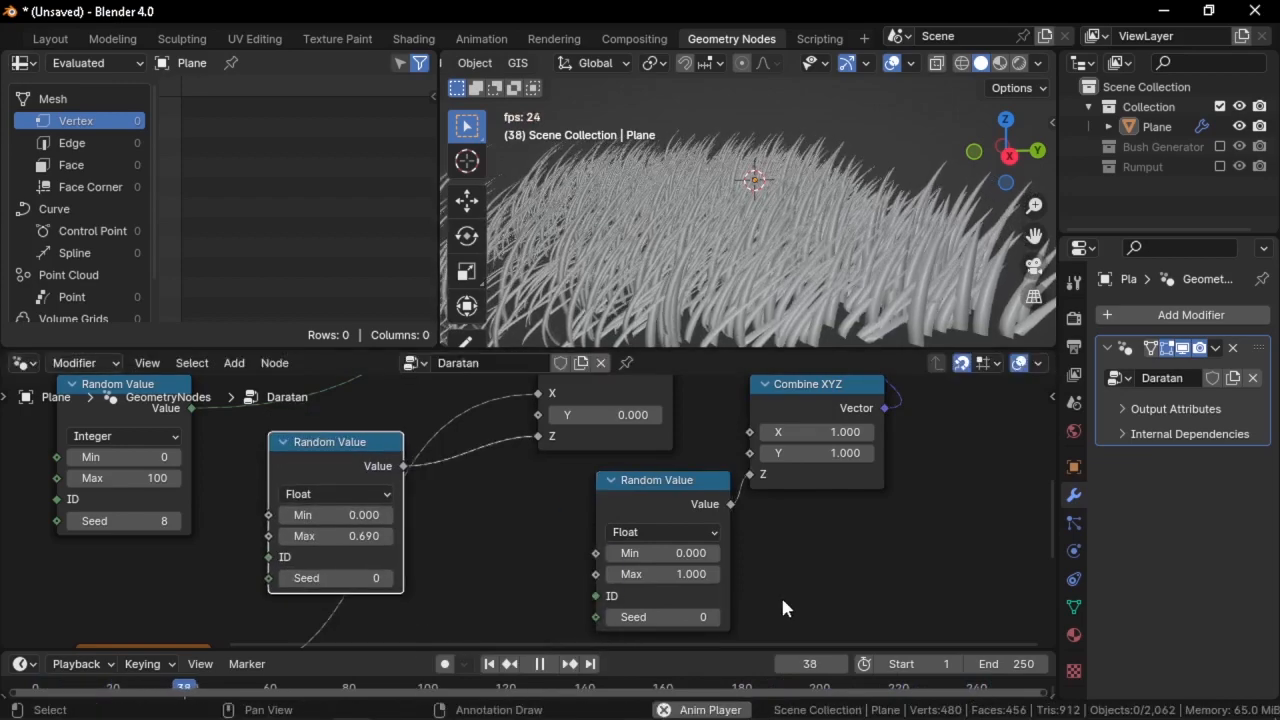
Set the Z scale's Random Value to a Min of 1 and a Max of 2
scroll(690, 553, "up", 1)
key("Tab")
type("2")
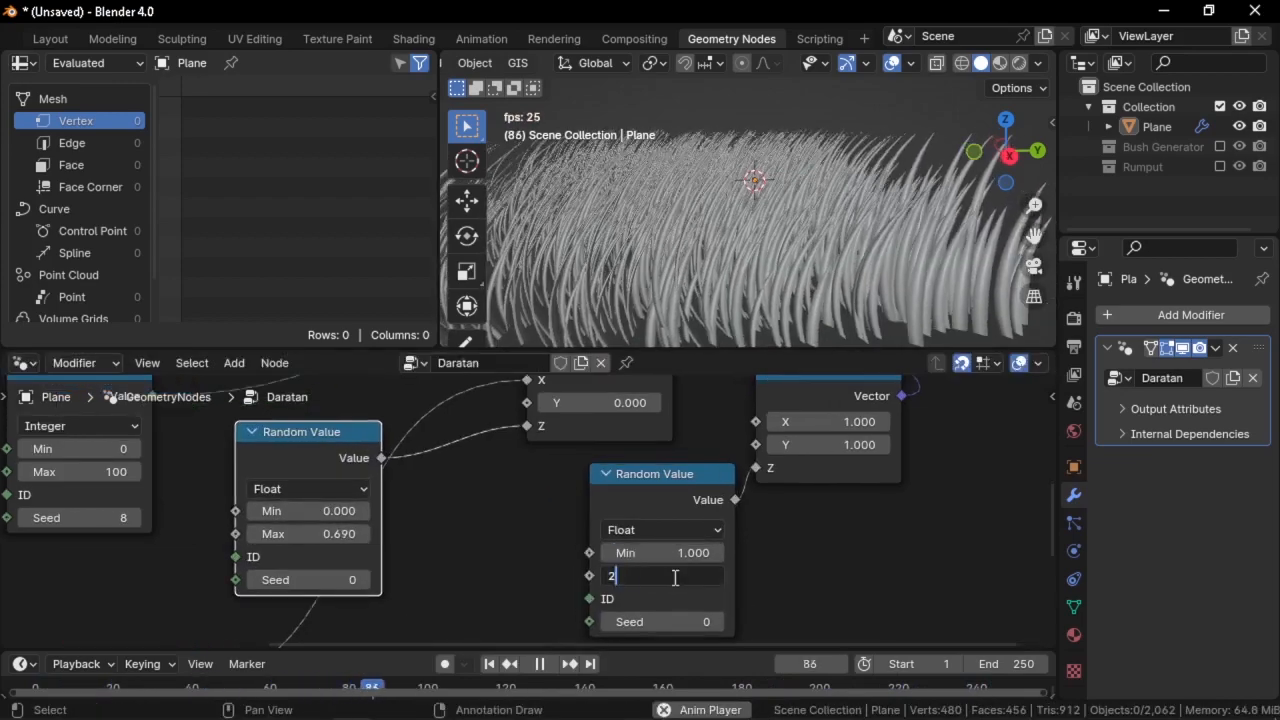
key("Return")
Adjust the Noise Texture's Scale to 0.390 while the animation plays
scroll(846, 233, "up", 5)
middle_click_drag(828, 231, 857, 211)
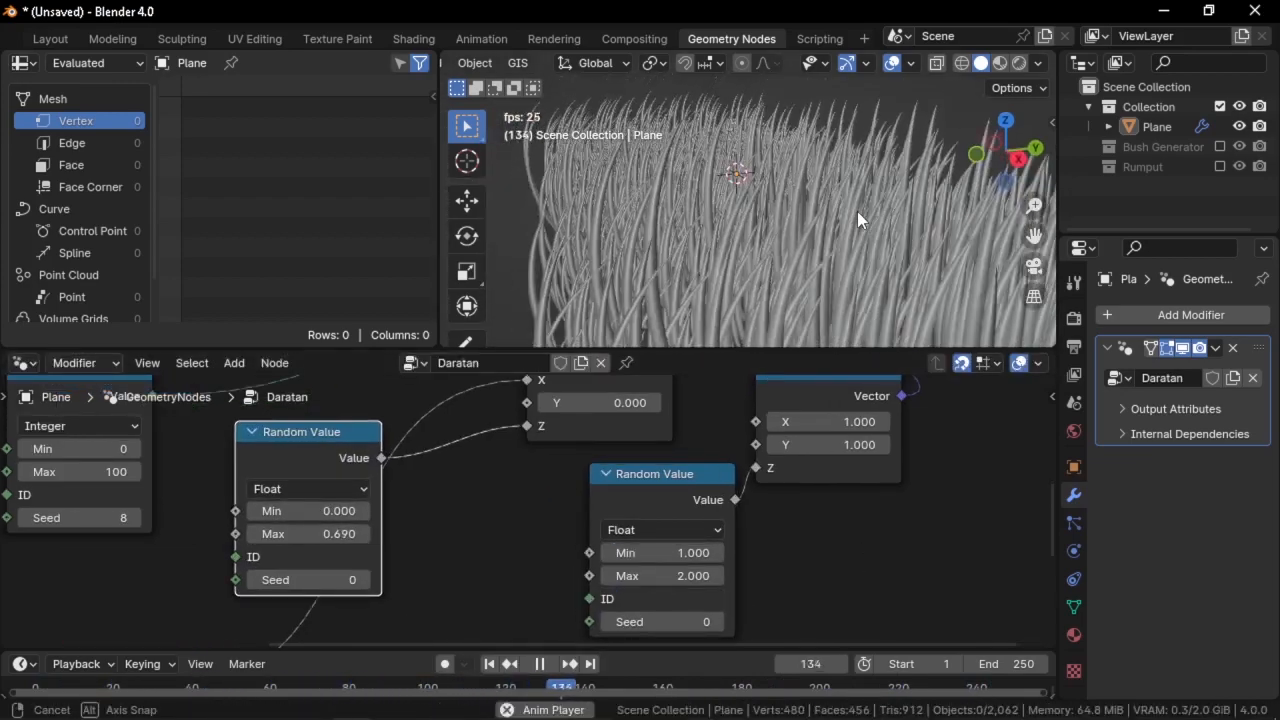
scroll(833, 230, "down", 4)
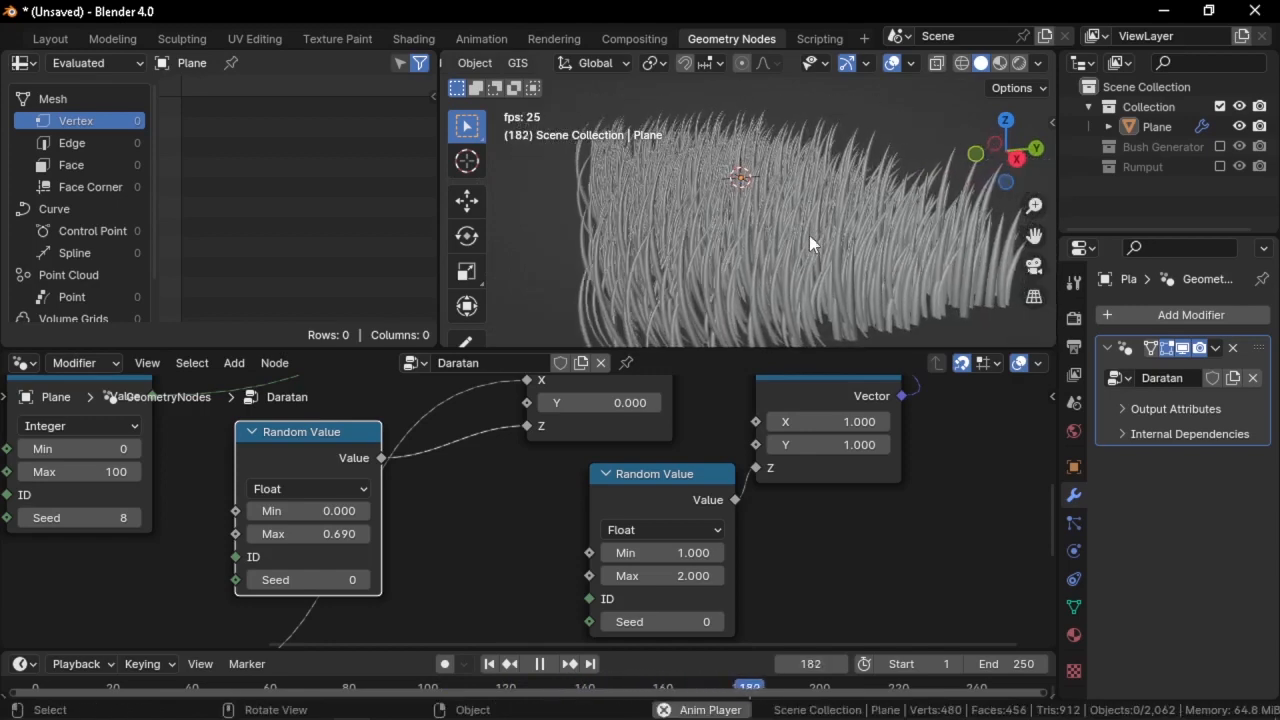
middle_click_drag(532, 460, 488, 541)
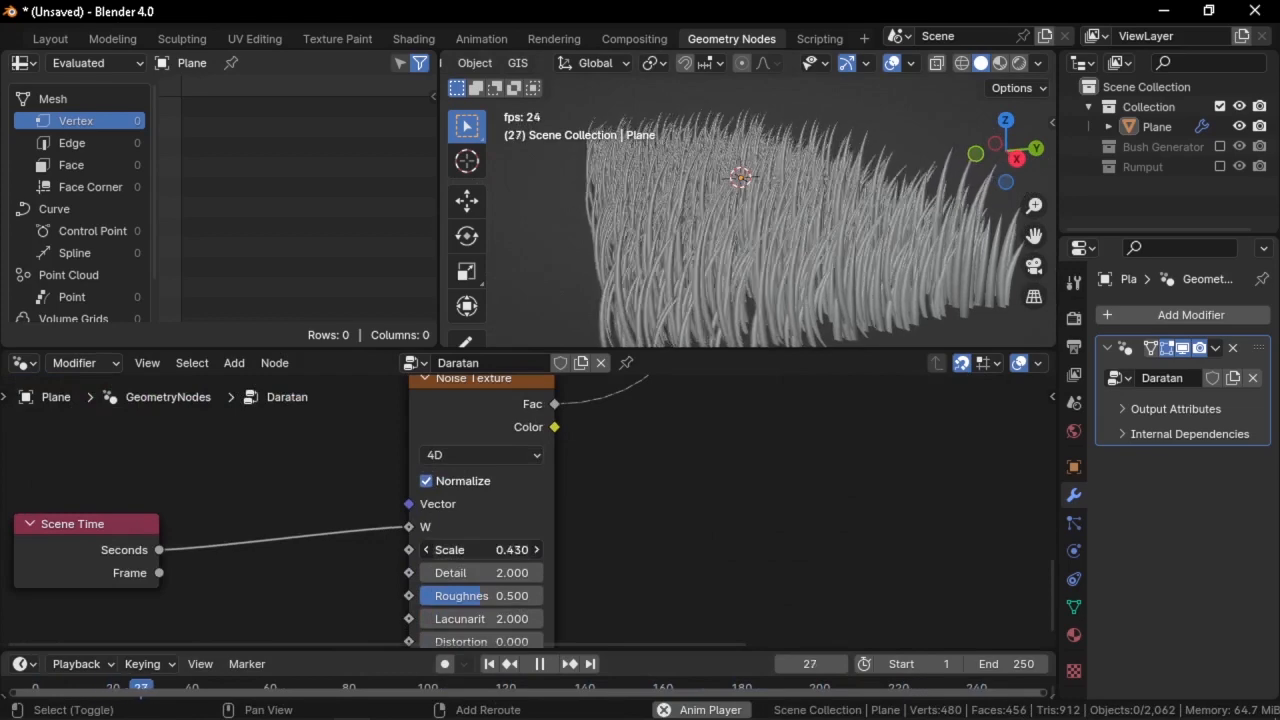
left_click_drag(490, 550, 462, 550)
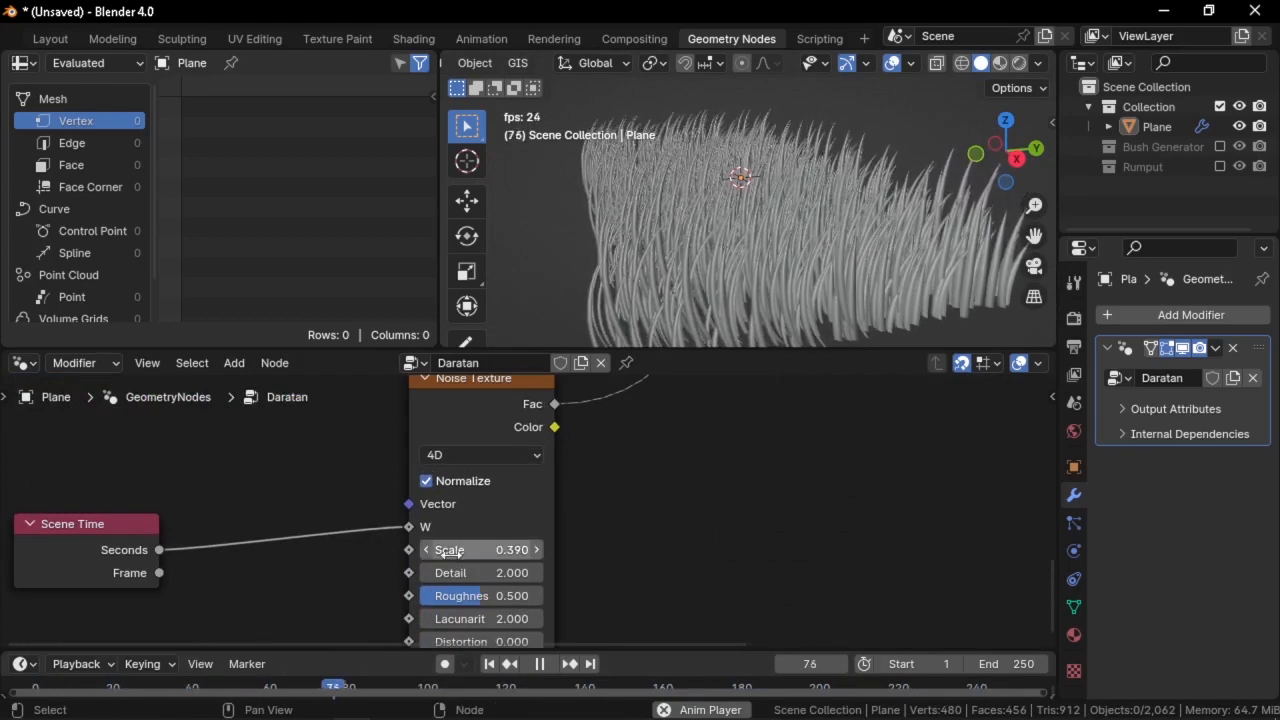
Insert a Math node set to Multiply after the Noise Texture's Fac output and raise its value to 1.820
middle_click_drag(507, 507, 505, 637)
key("shift+a")
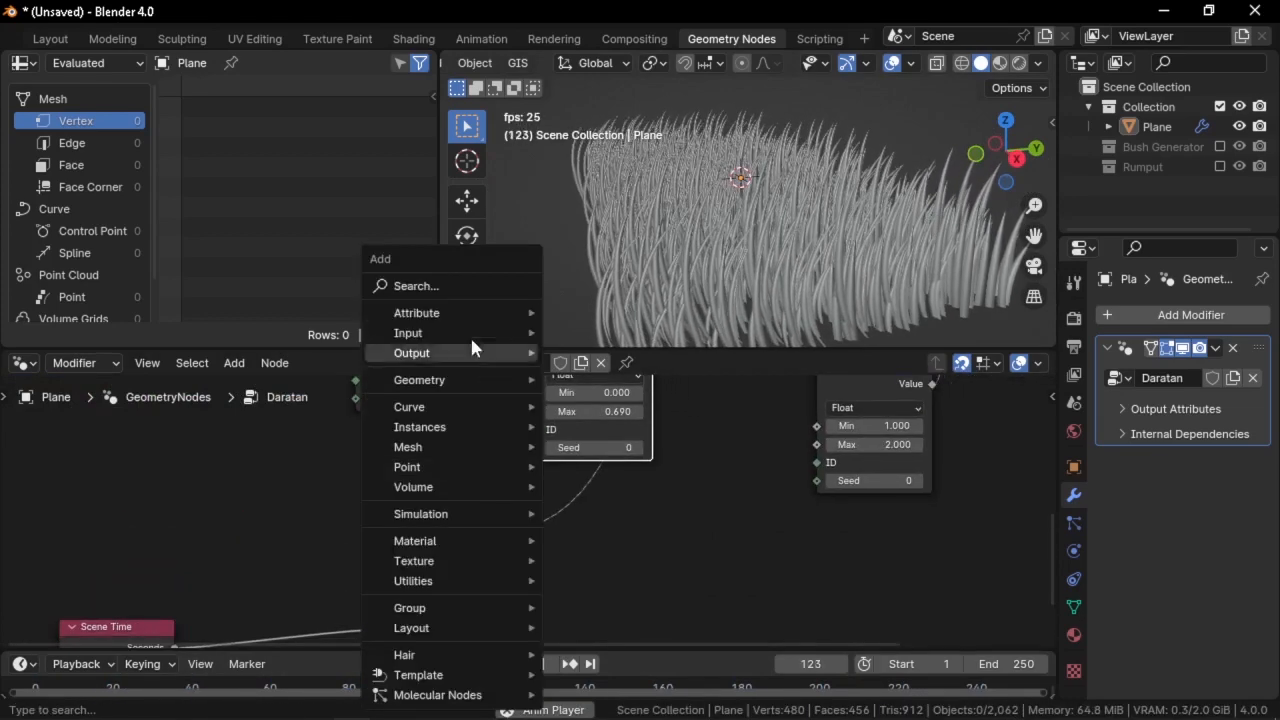
type("ath")
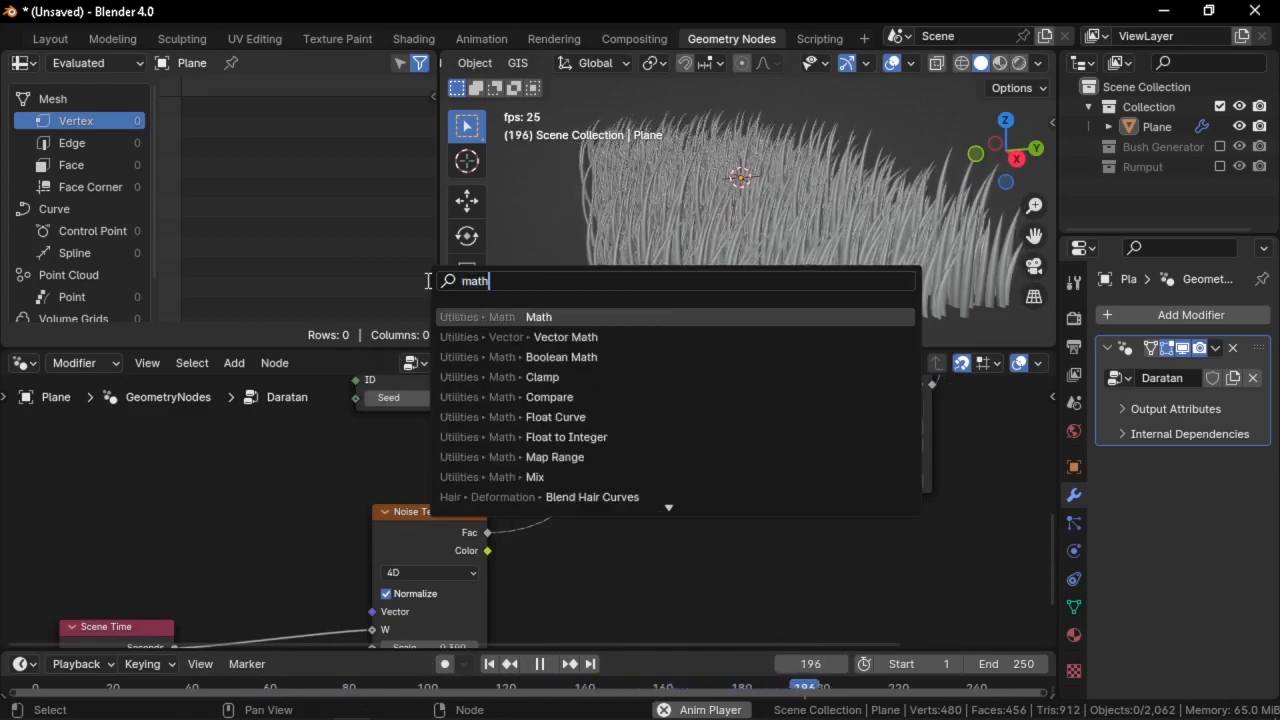
key("Return")
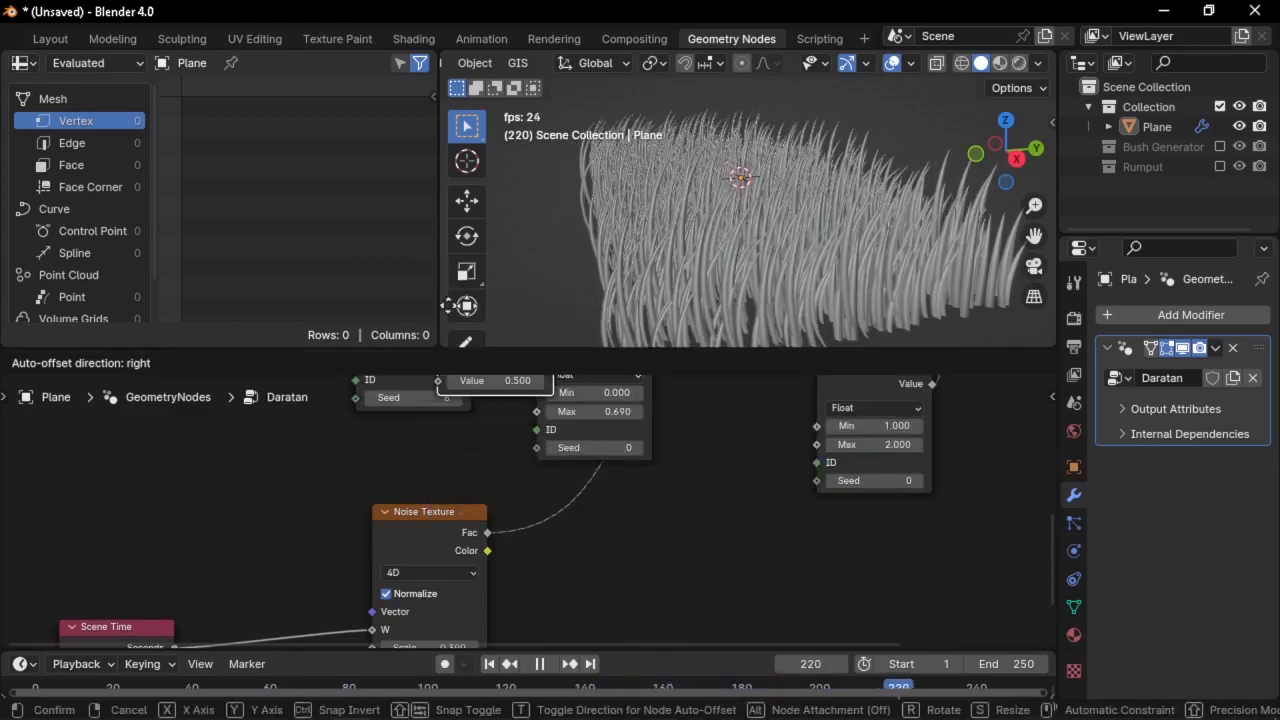
left_click(605, 565)
left_click(612, 554)
left_click(586, 380)
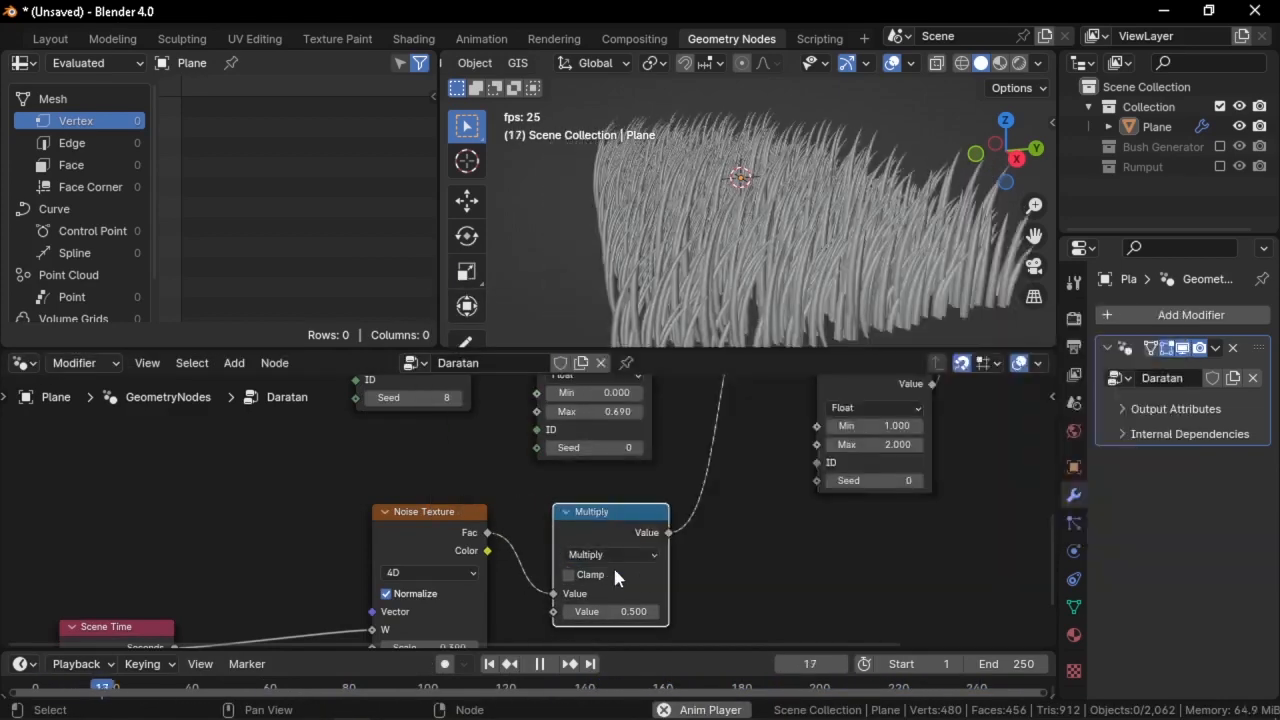
scroll(613, 575, "up", 2)
left_click_drag(595, 584, 715, 584)
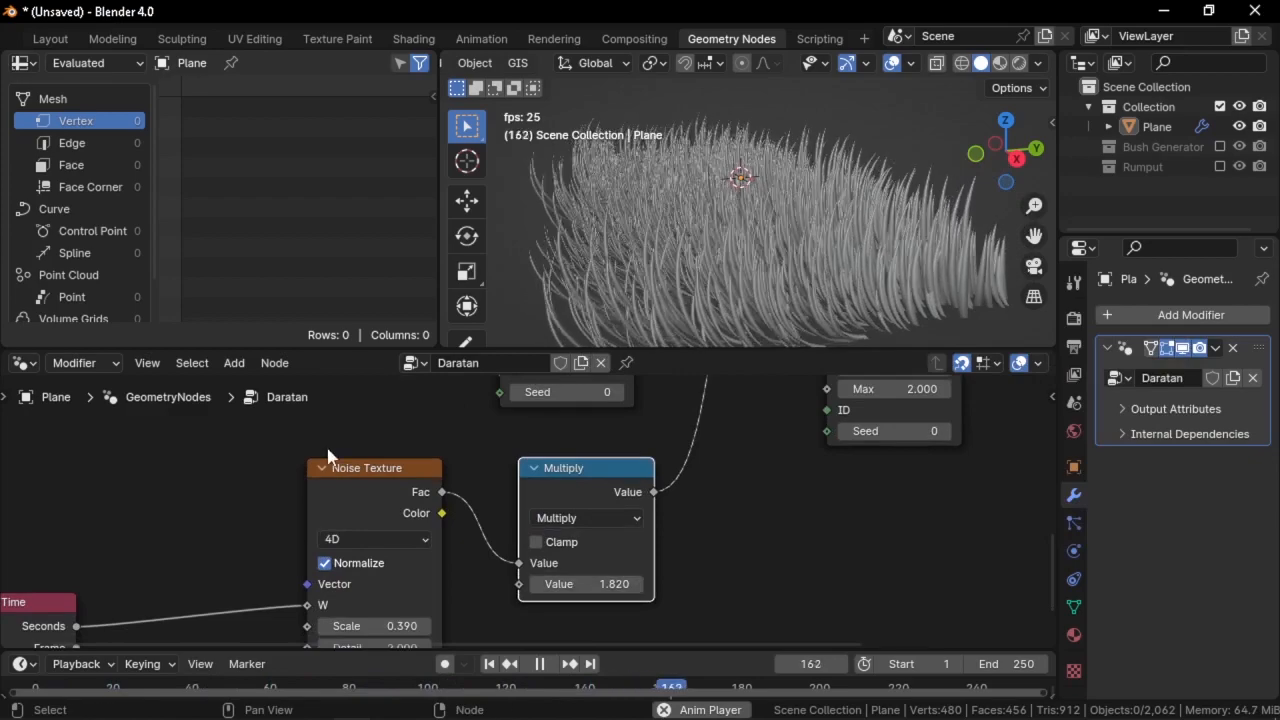
Move the Noise Texture away from the Multiply node and insert a duplicate of Multiply between them
left_click_drag(381, 463, 265, 481)
left_click(564, 487)
key("shift+d")
left_click(350, 507)
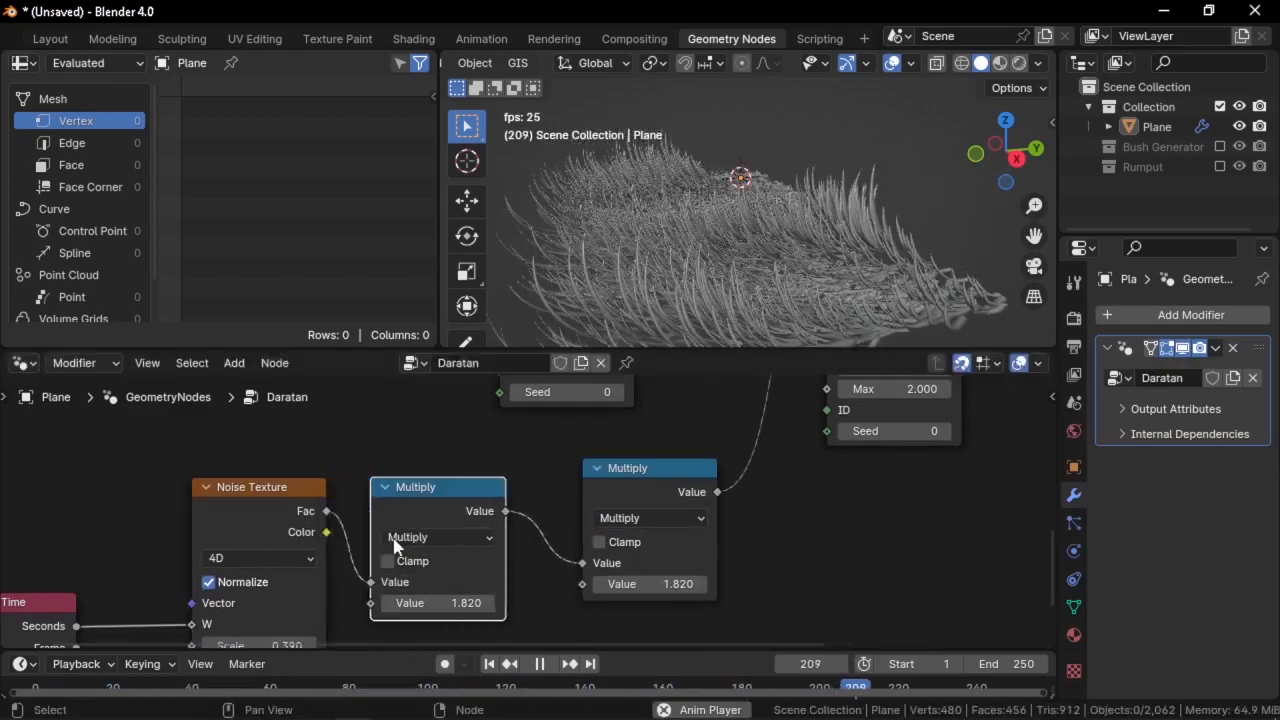
Change the duplicated Math node to Subtract with a value of 0.5
left_click(462, 539)
key("s")
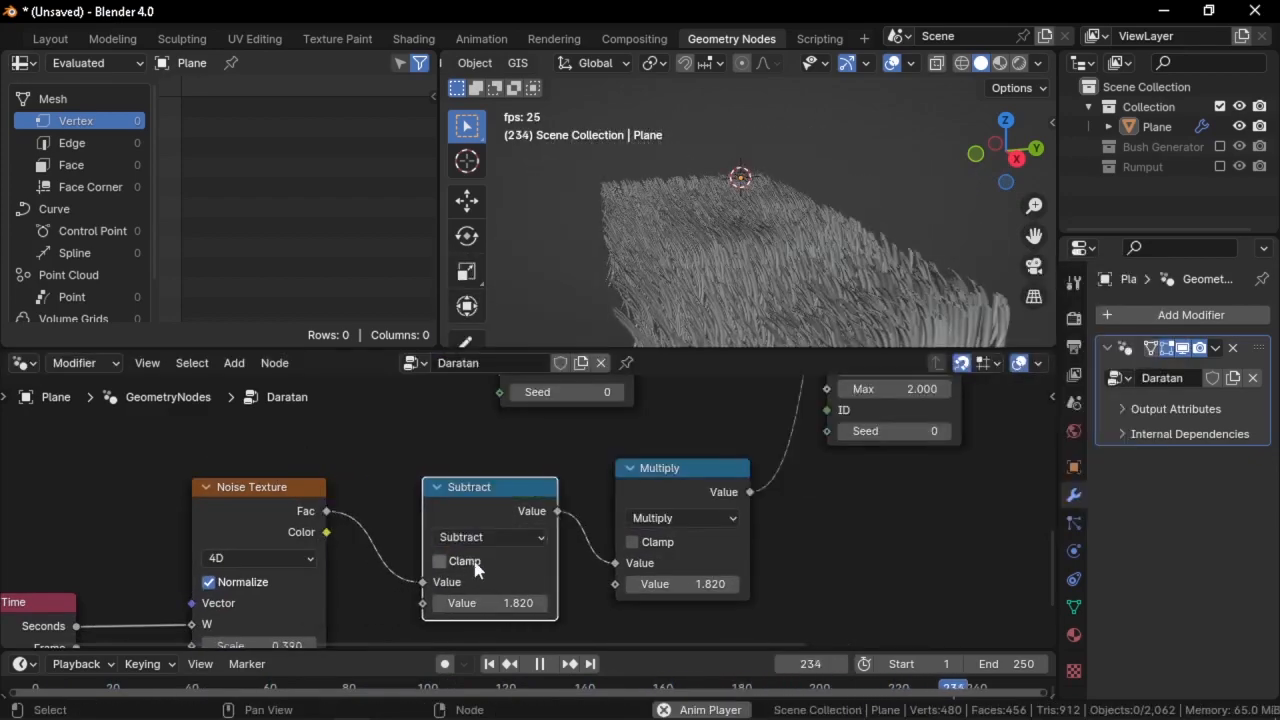
left_click(505, 610)
type(".5")
key("Return")
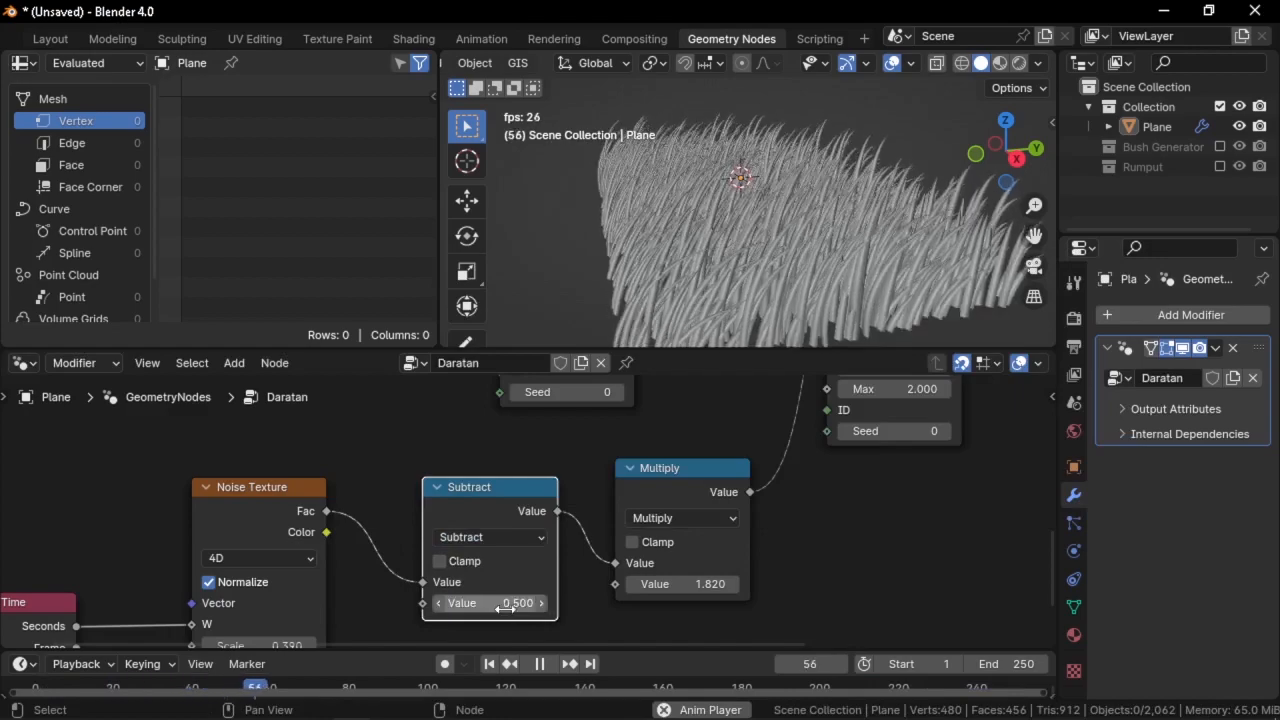
Rearrange the node tree by moving the Group Output and Instance on Points nodes further along for more space
middle_click_drag(858, 174, 889, 198)
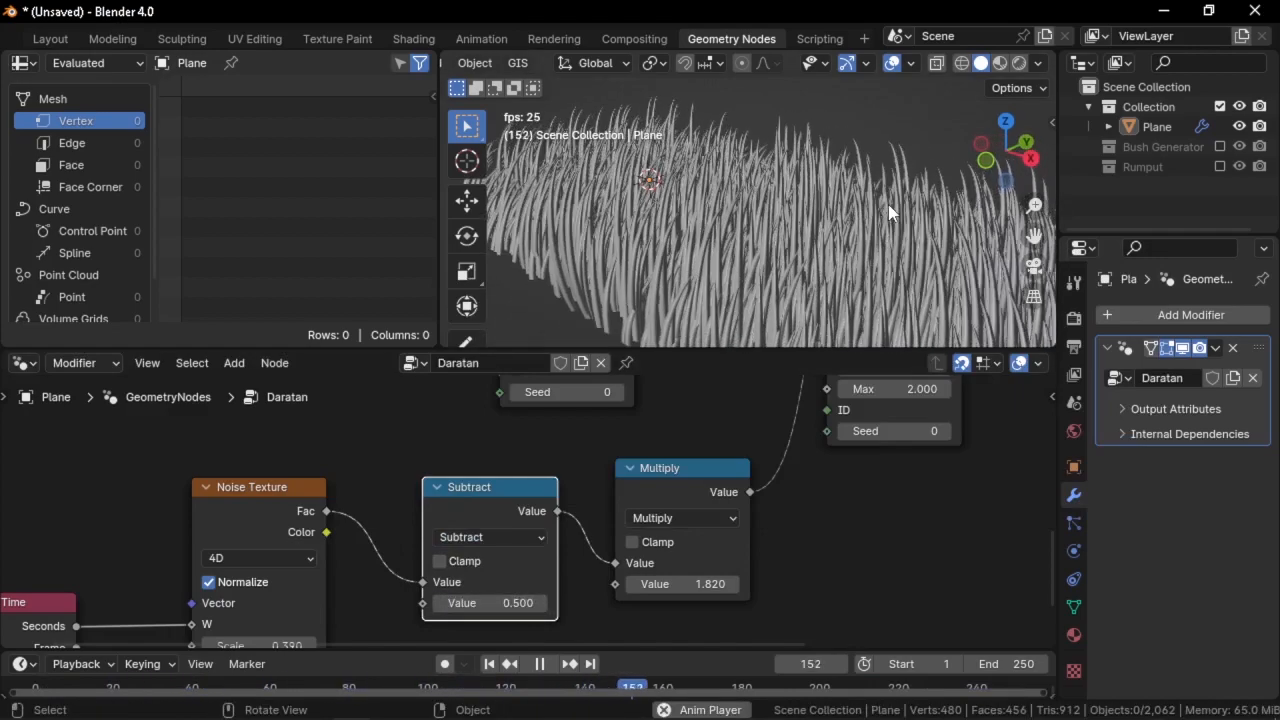
scroll(760, 427, "down", 5)
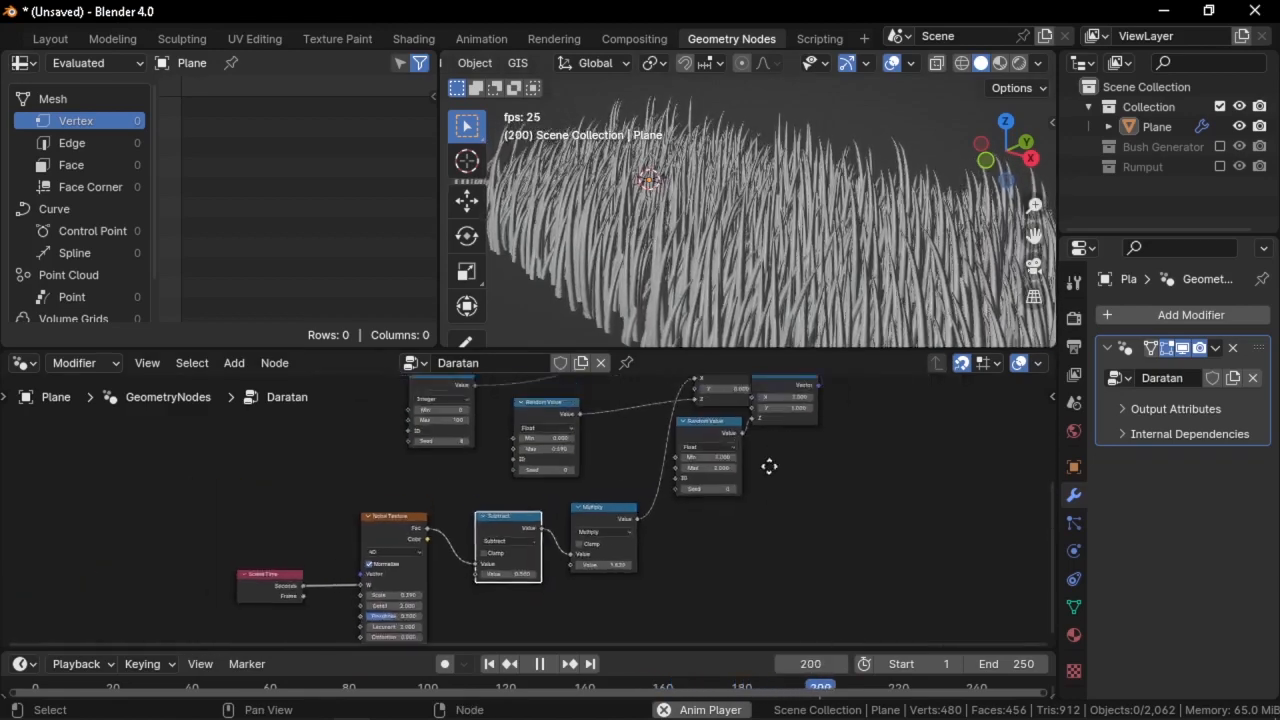
middle_click_drag(769, 463, 486, 718)
left_click_drag(748, 437, 898, 437)
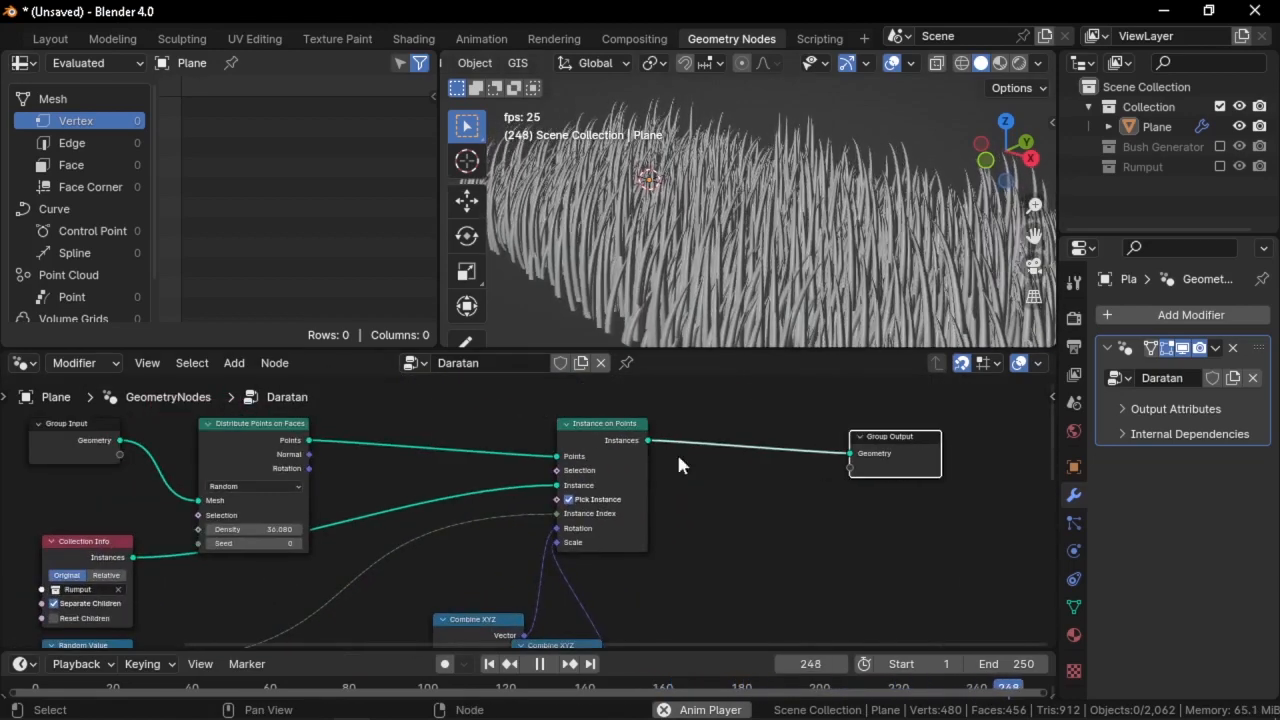
left_click_drag(558, 430, 676, 430)
left_click(592, 424)
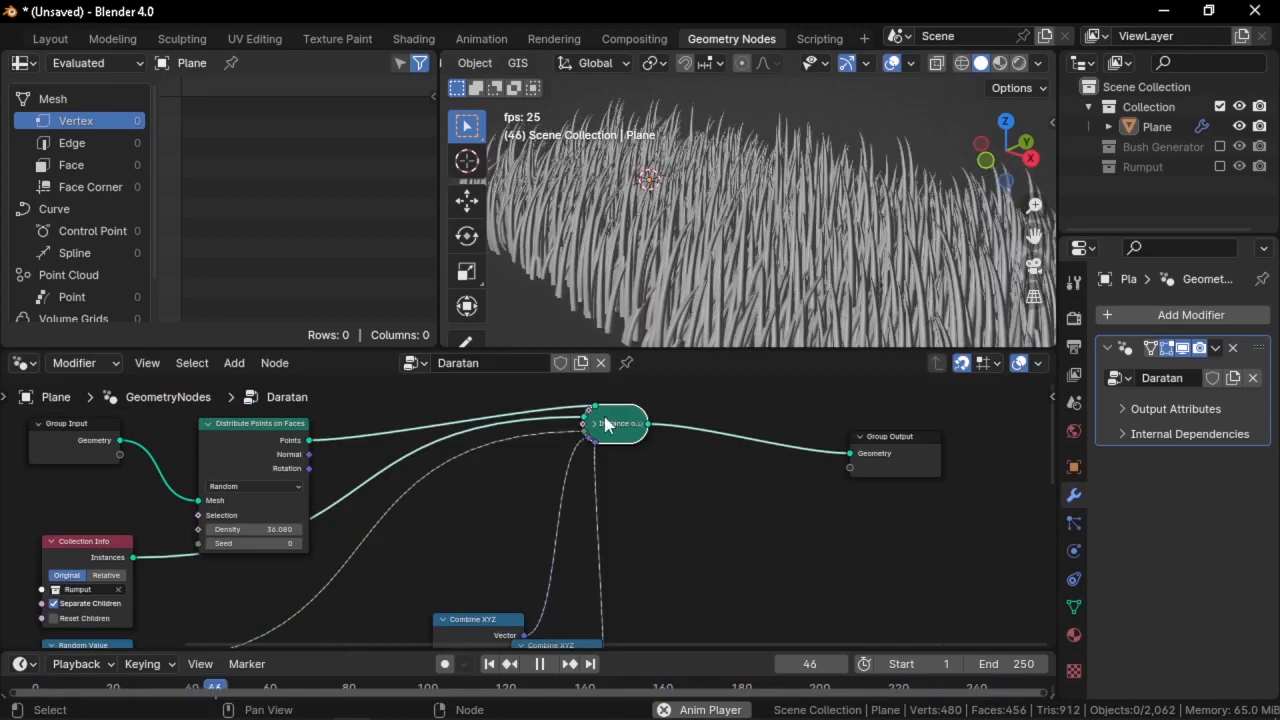
left_click(595, 426)
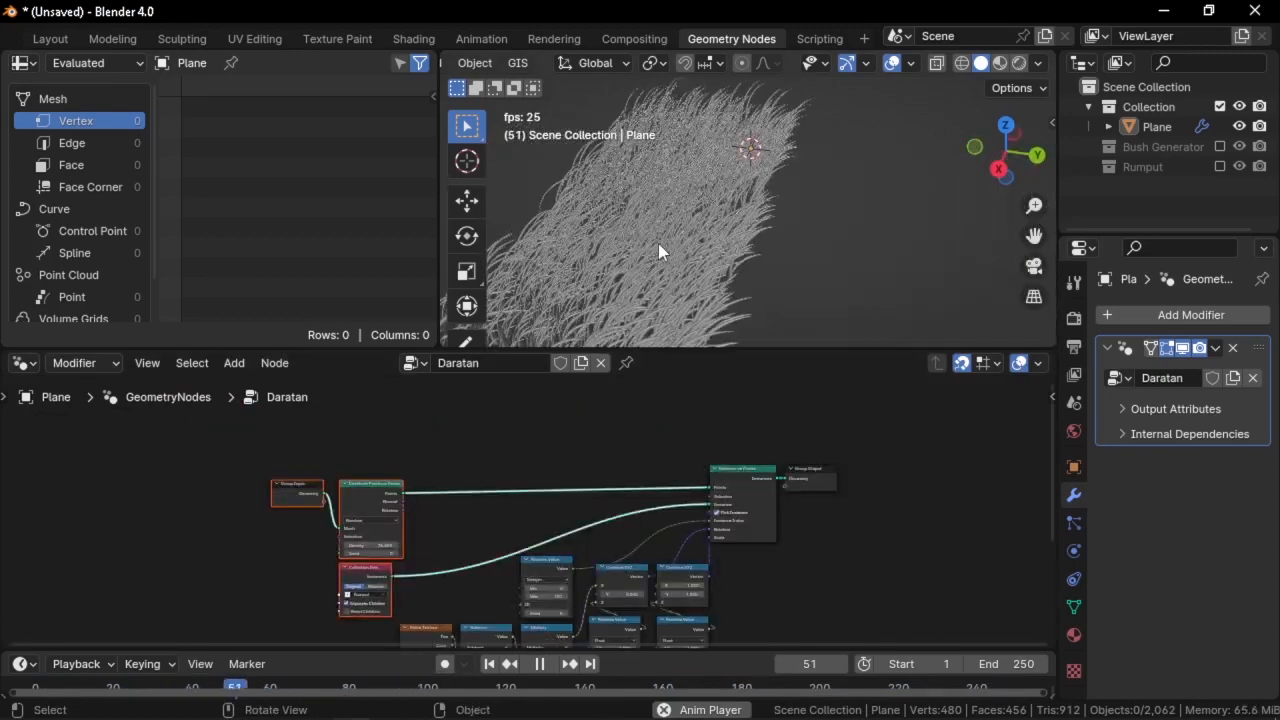
Select the grass plane and switch the viewport to Rendered shading
middle_click_drag(658, 252, 742, 210)
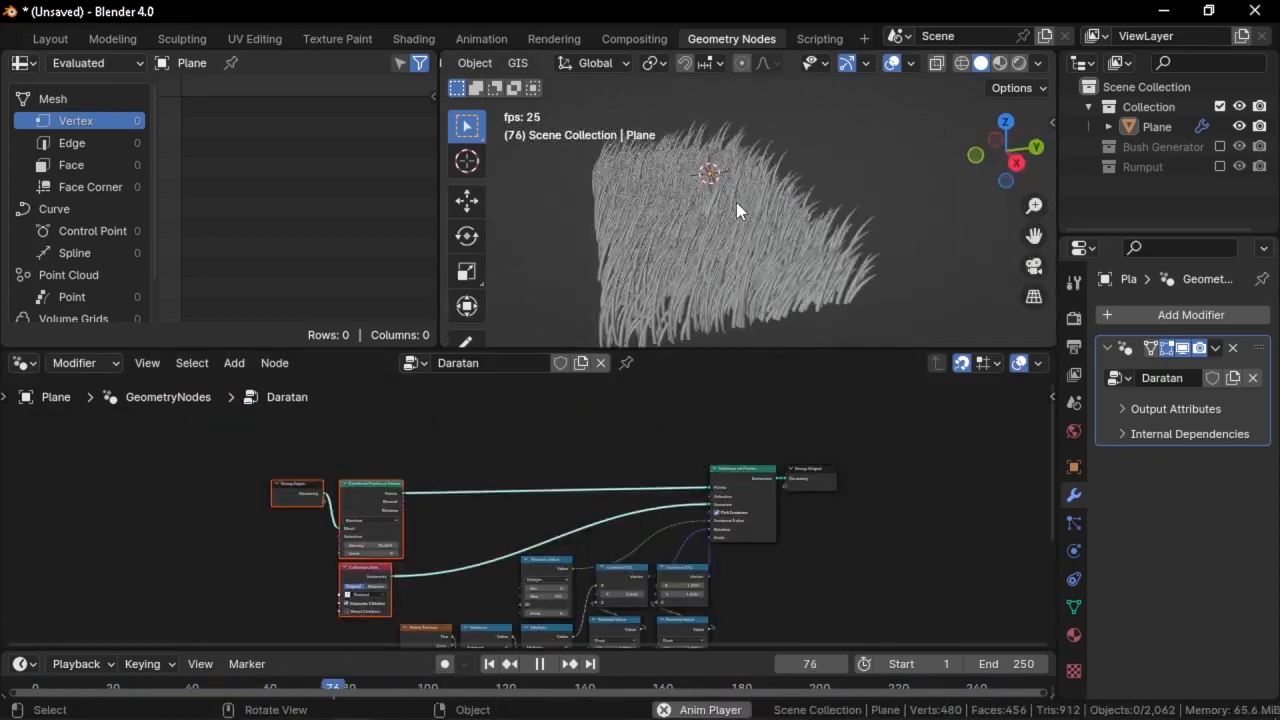
left_click(735, 204)
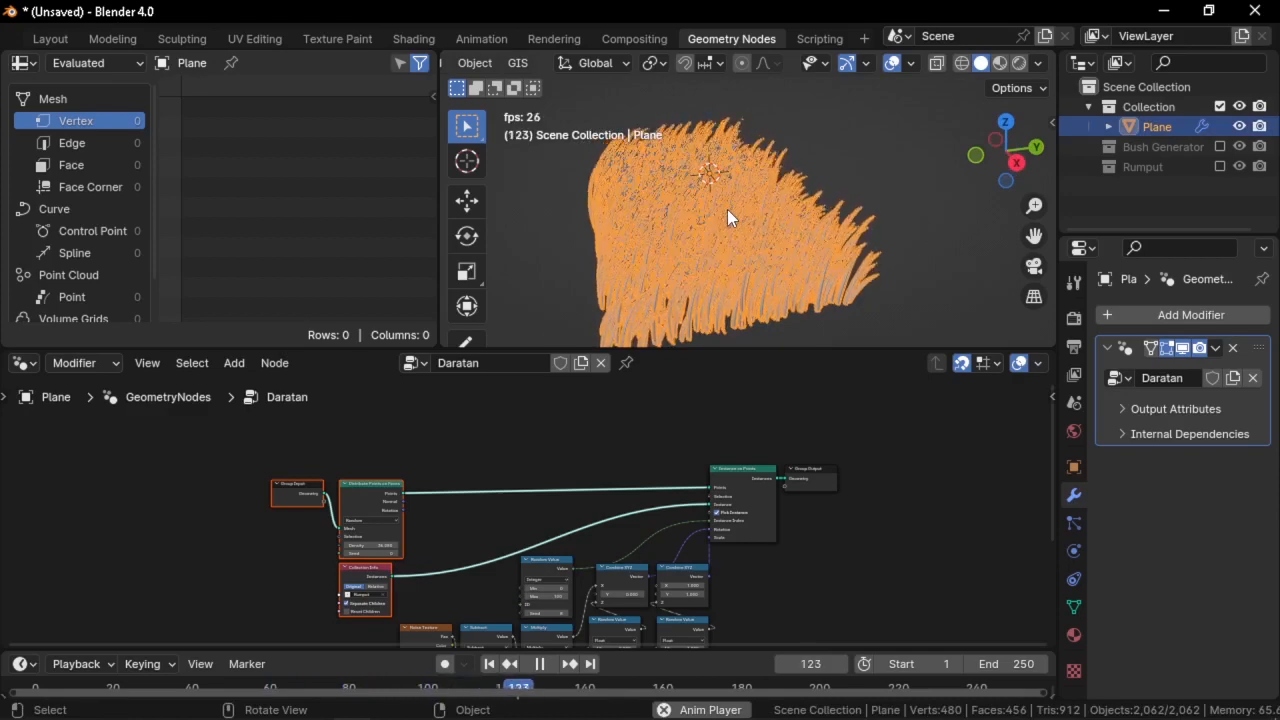
key("z")
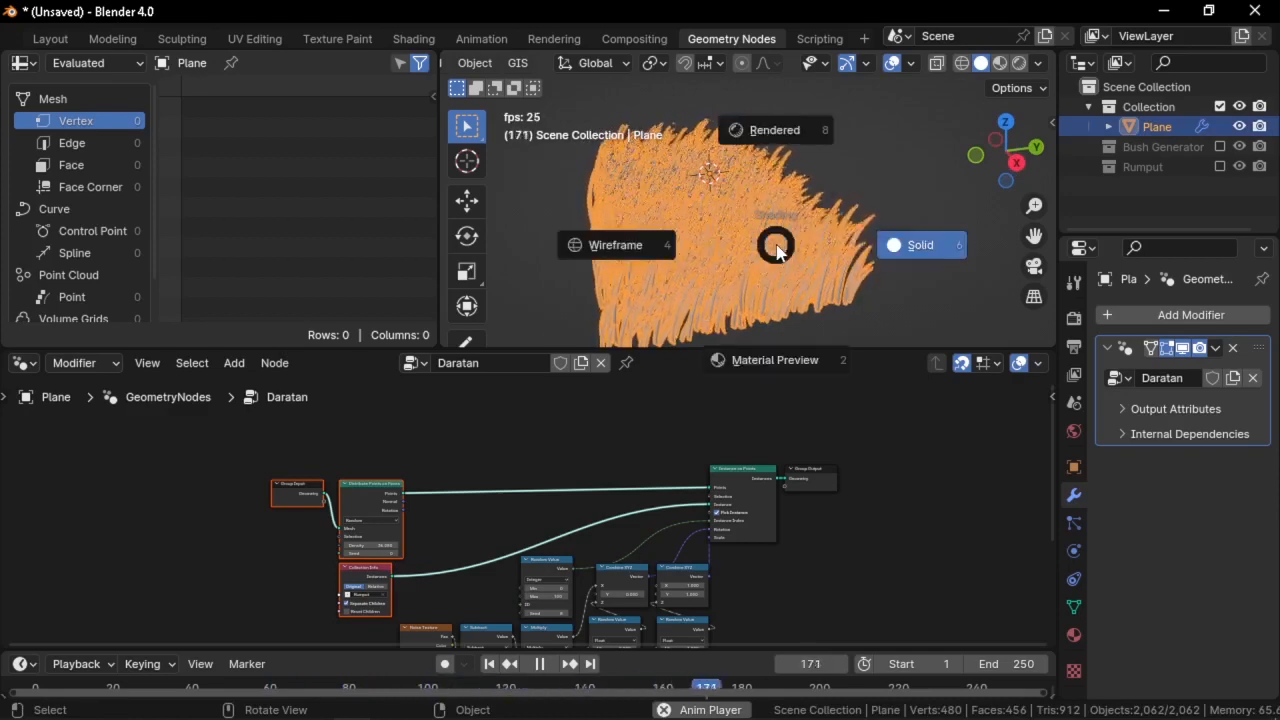
left_click(772, 171)
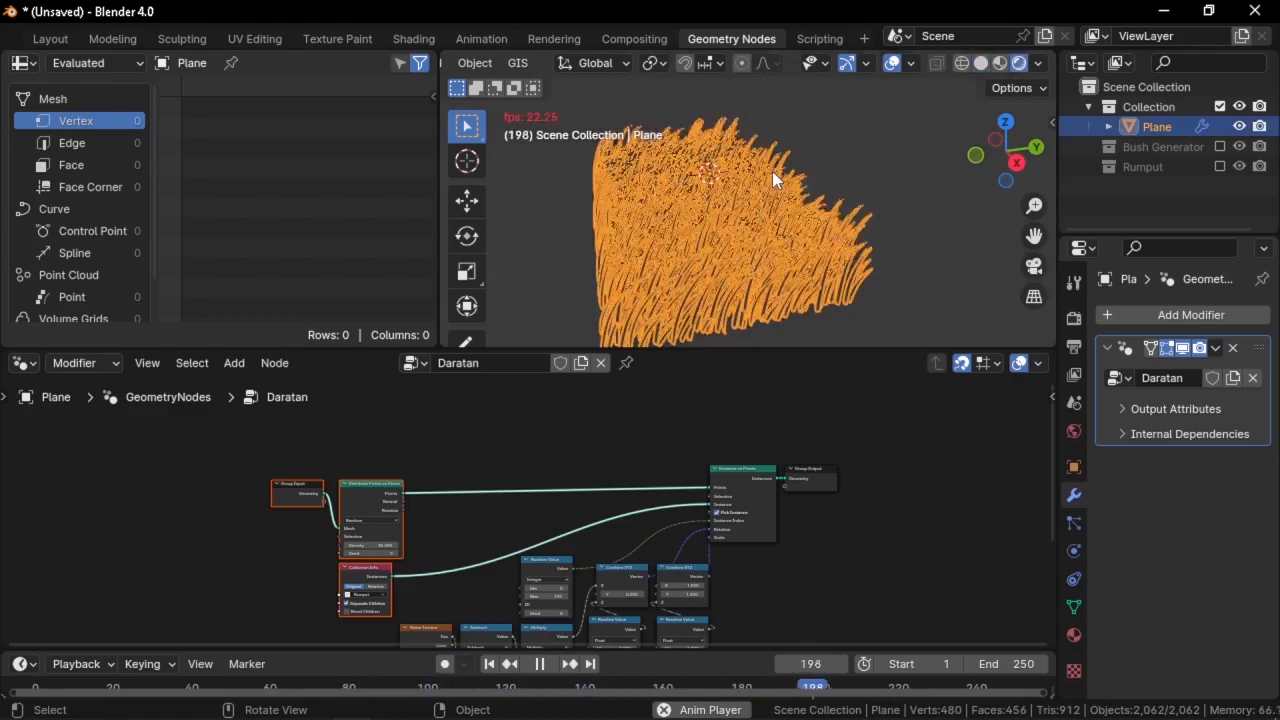
left_click(836, 173)
middle_click_drag(836, 173, 870, 174)
Re-enable the Rumput collection and give its Cube.001 blade a new material with a green base color
left_click(1152, 126)
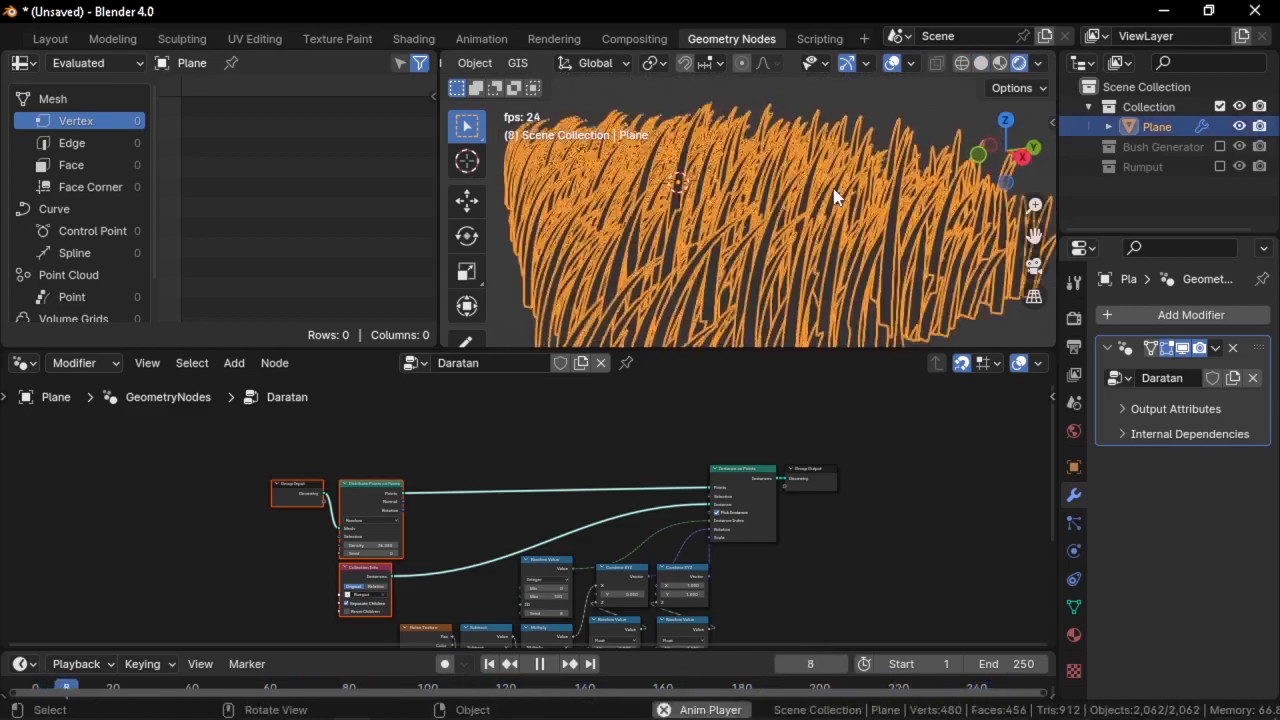
left_click(1219, 166)
left_click(1089, 166)
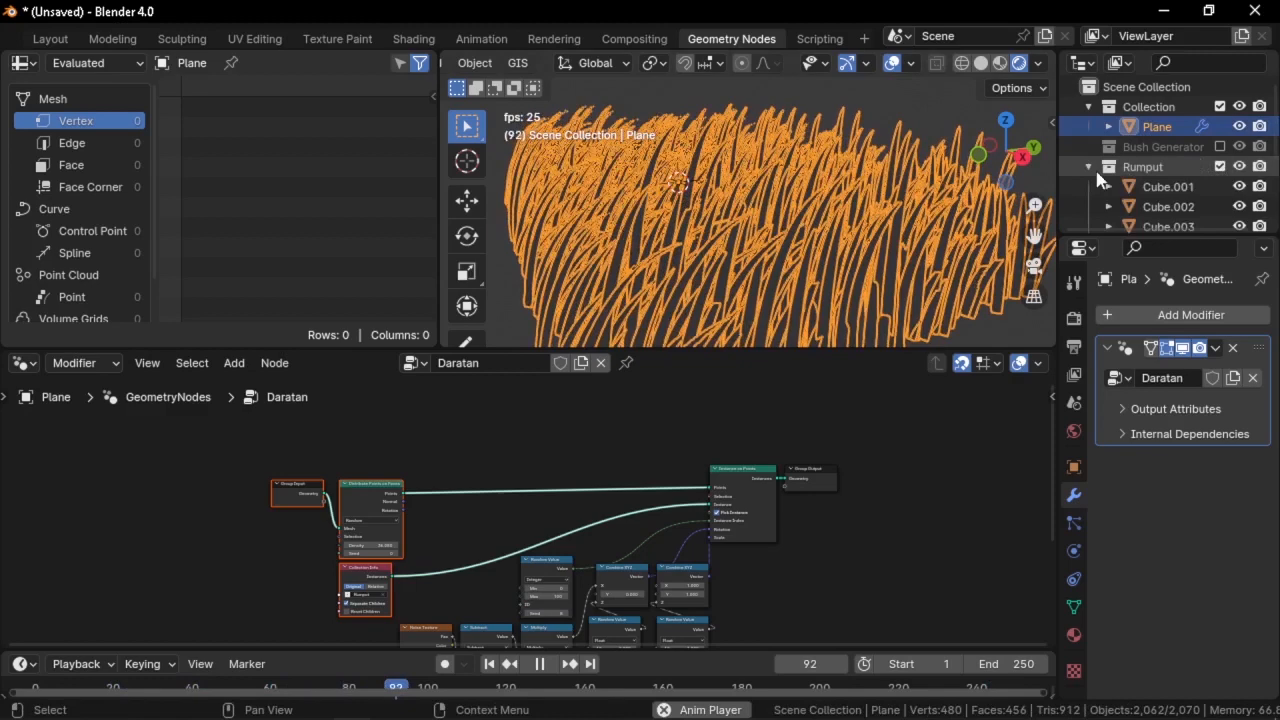
left_click(1168, 187)
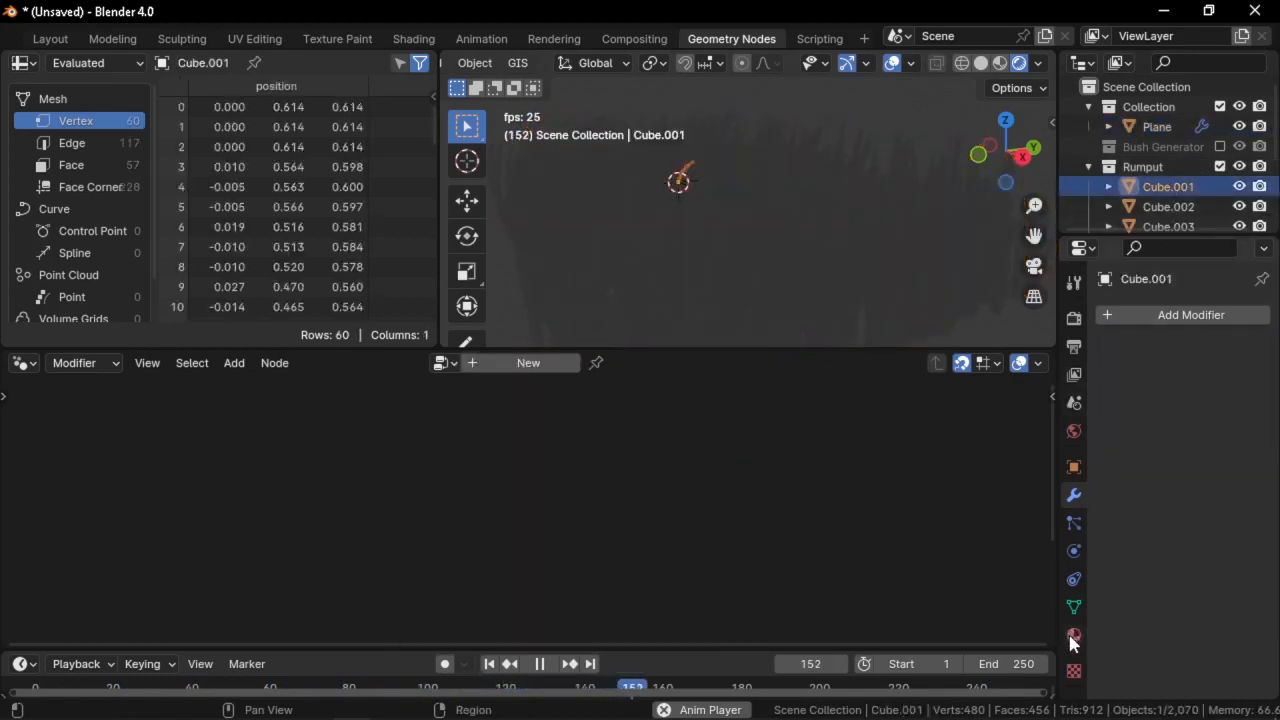
left_click(1186, 405)
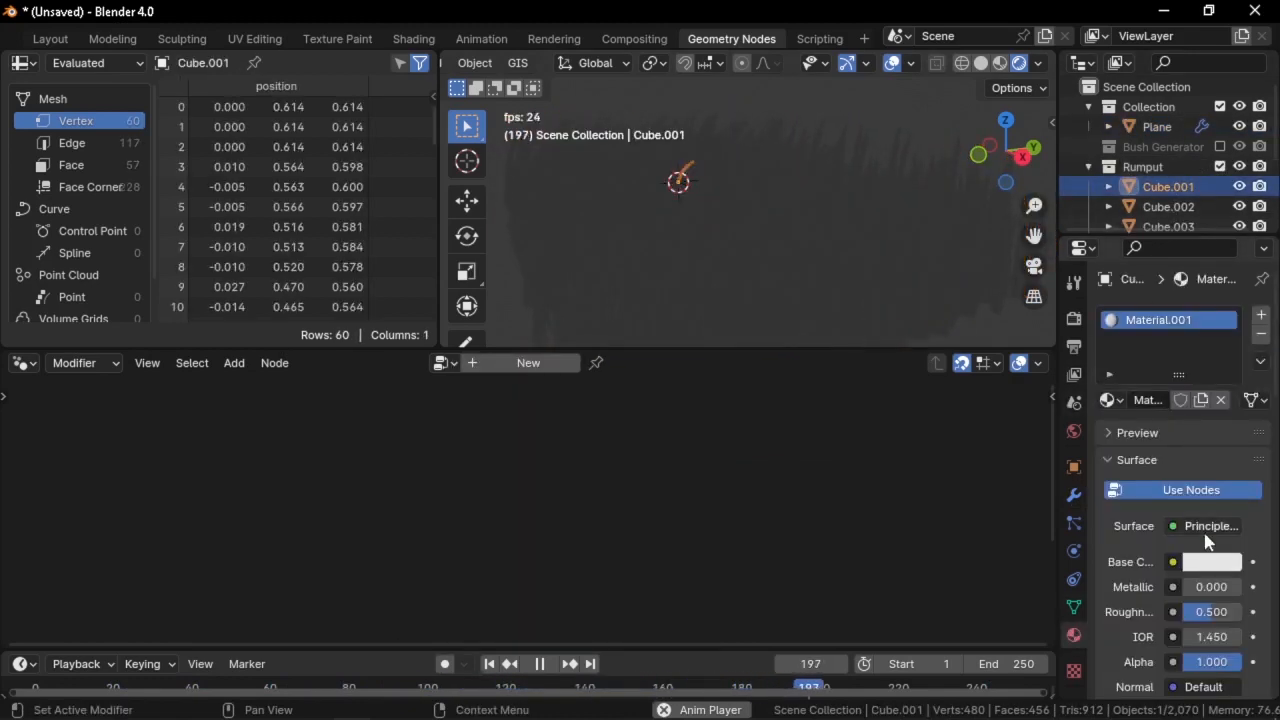
left_click(1211, 563)
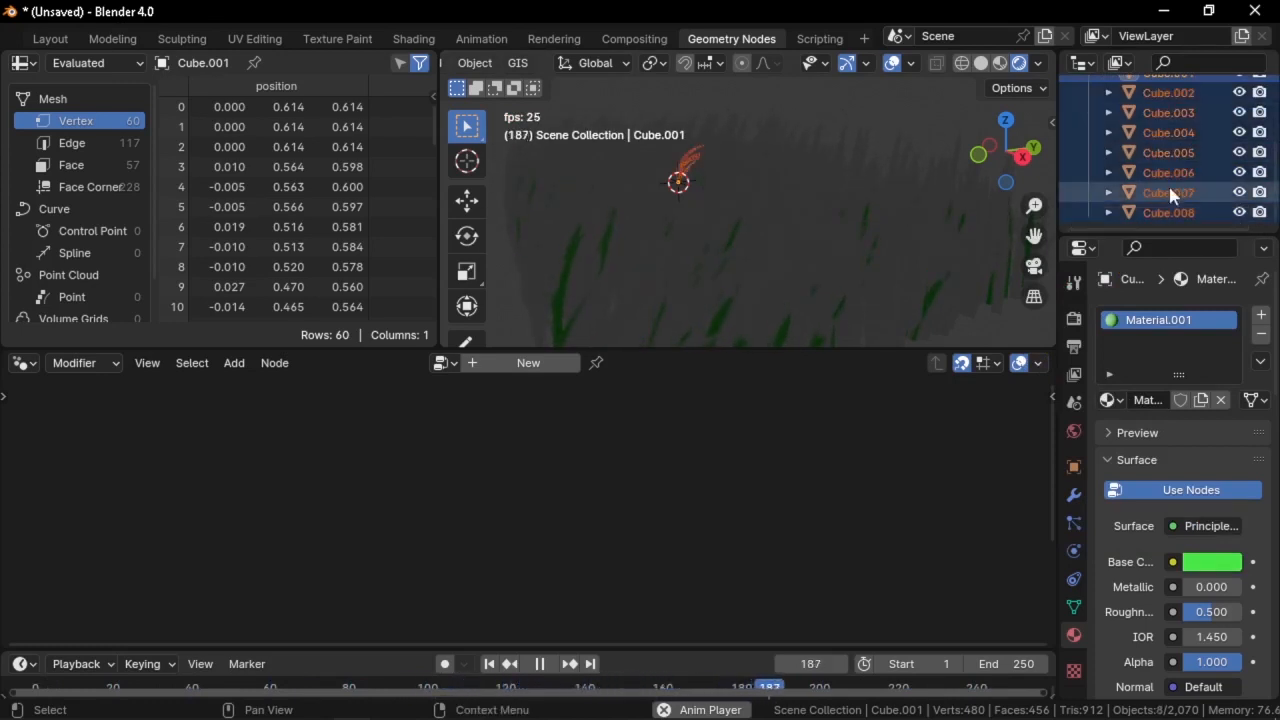
Link Cube.001's green material to all the selected Rumput blades, Cube.002 to Cube.008
scroll(1173, 159, "up", 2)
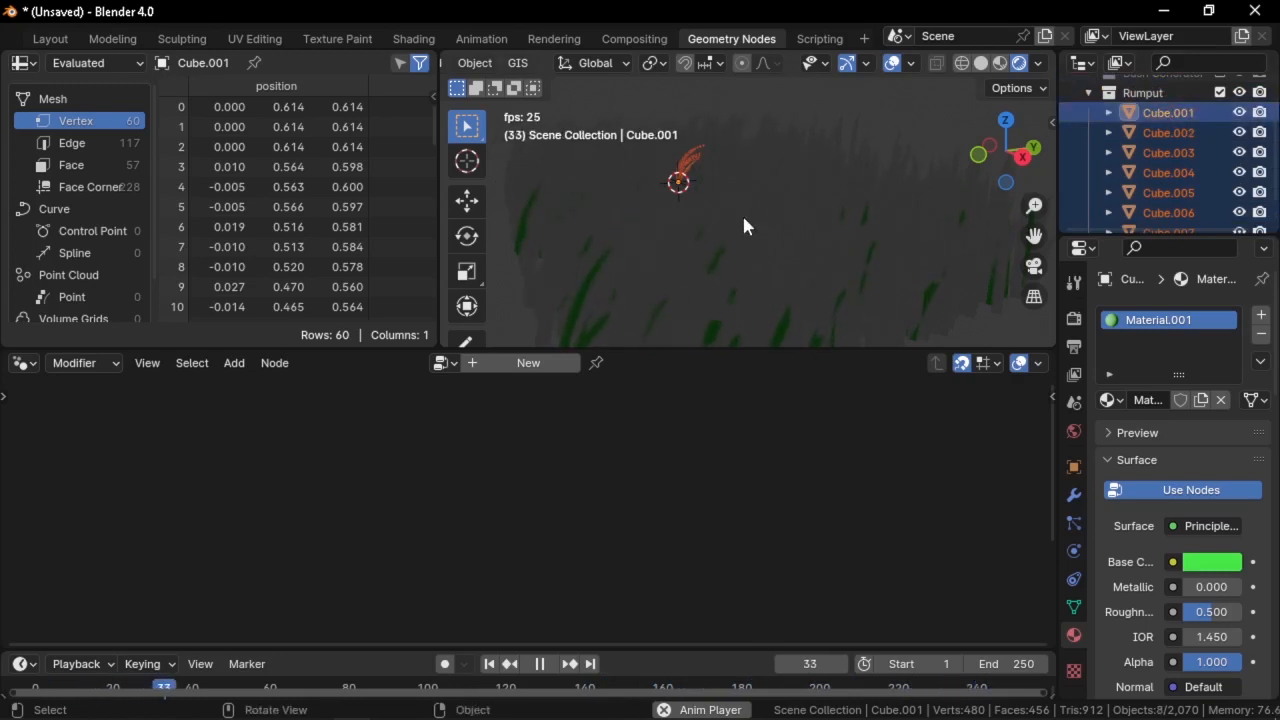
key("ctrl+l")
mouse_move(743, 218)
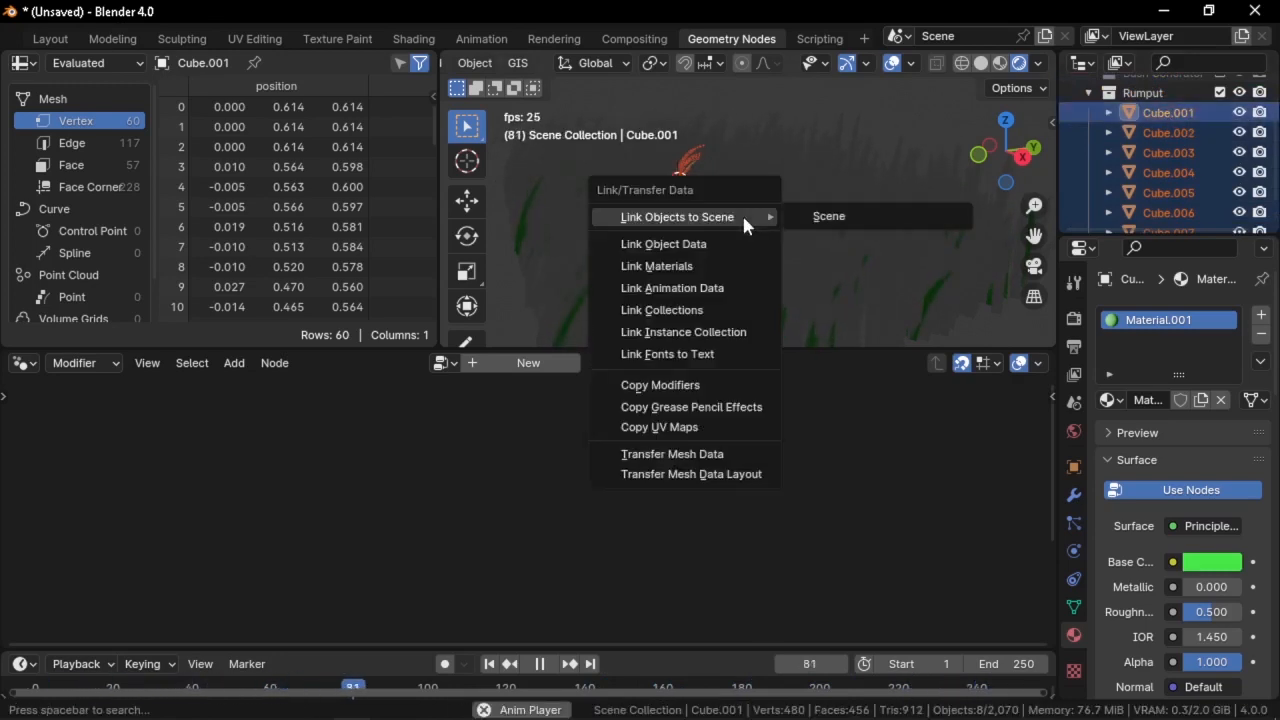
left_click(712, 265)
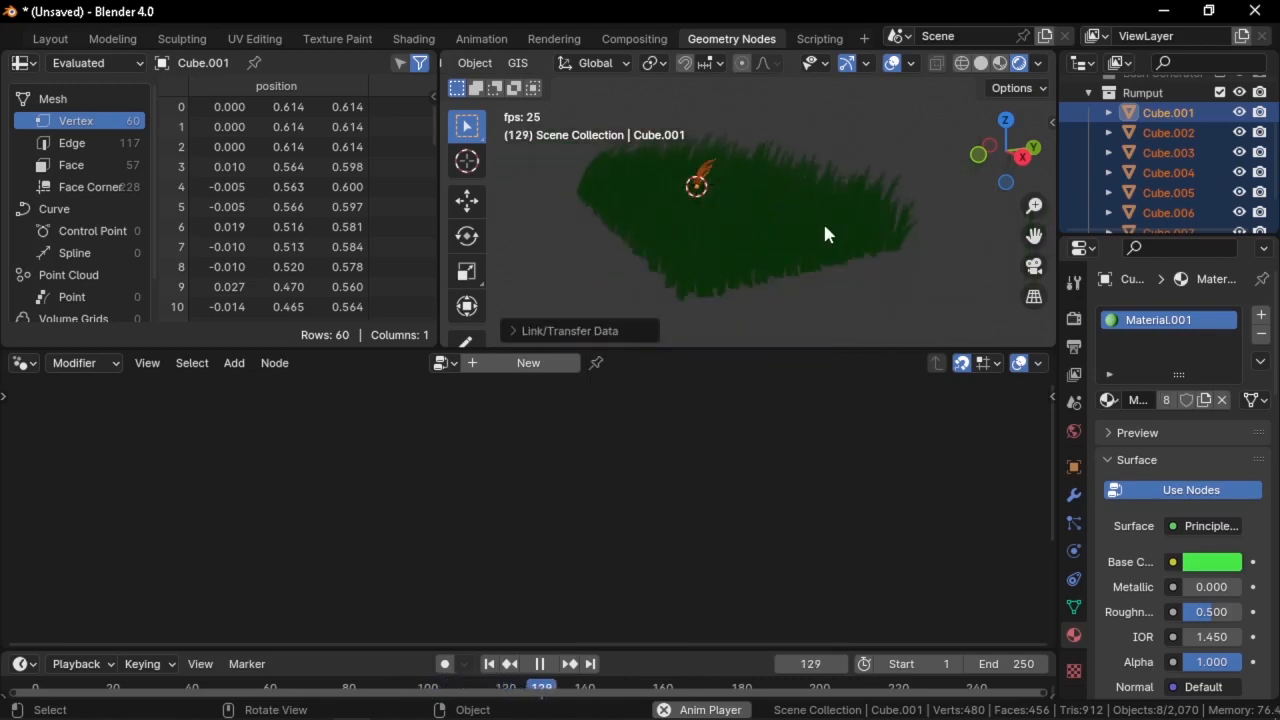
middle_click_drag(825, 234, 860, 204)
middle_click_drag(803, 170, 731, 204)
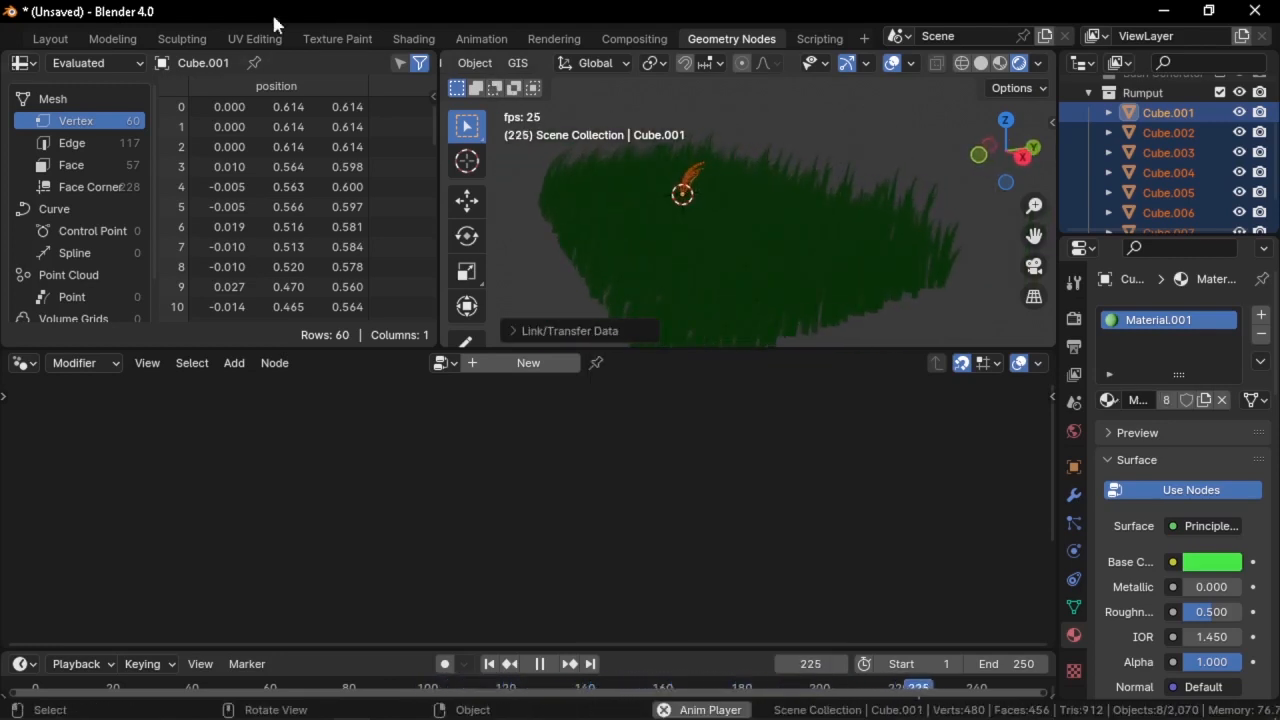
Switch to the Layout workspace and add a Sun light to the scene
left_click(50, 39)
middle_click_drag(606, 274, 558, 186)
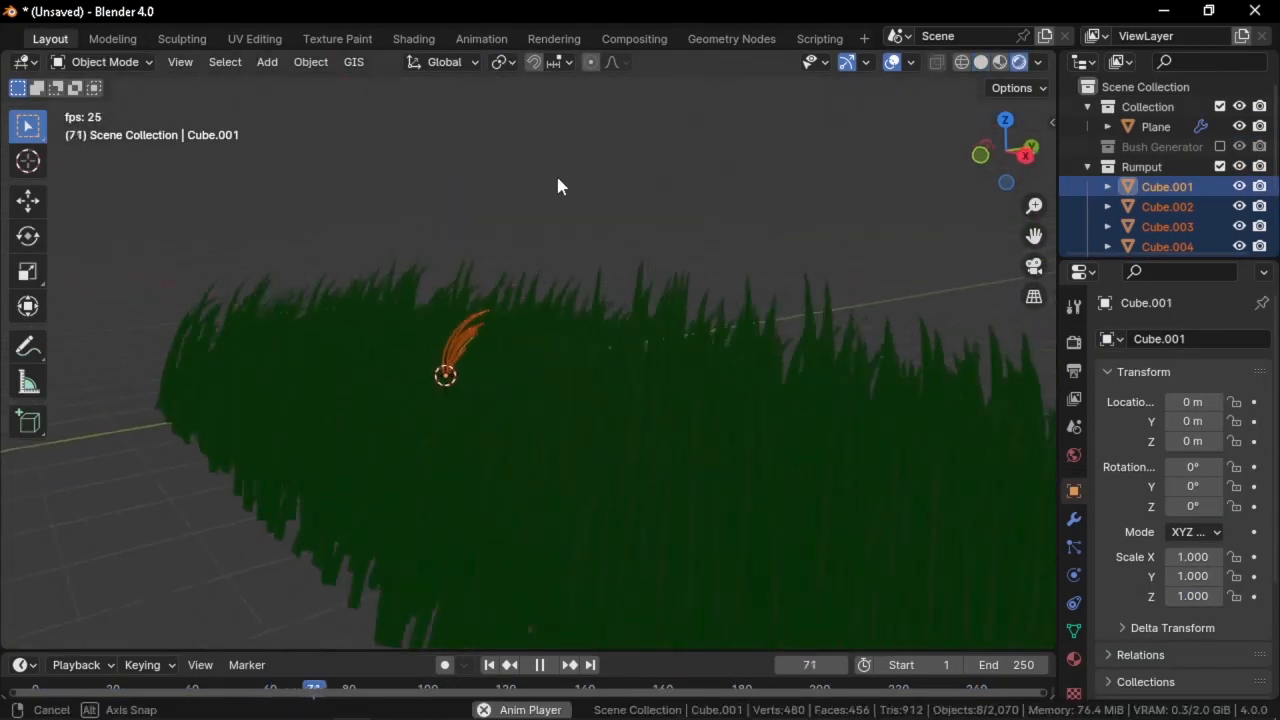
key("shift+a")
mouse_move(500, 446)
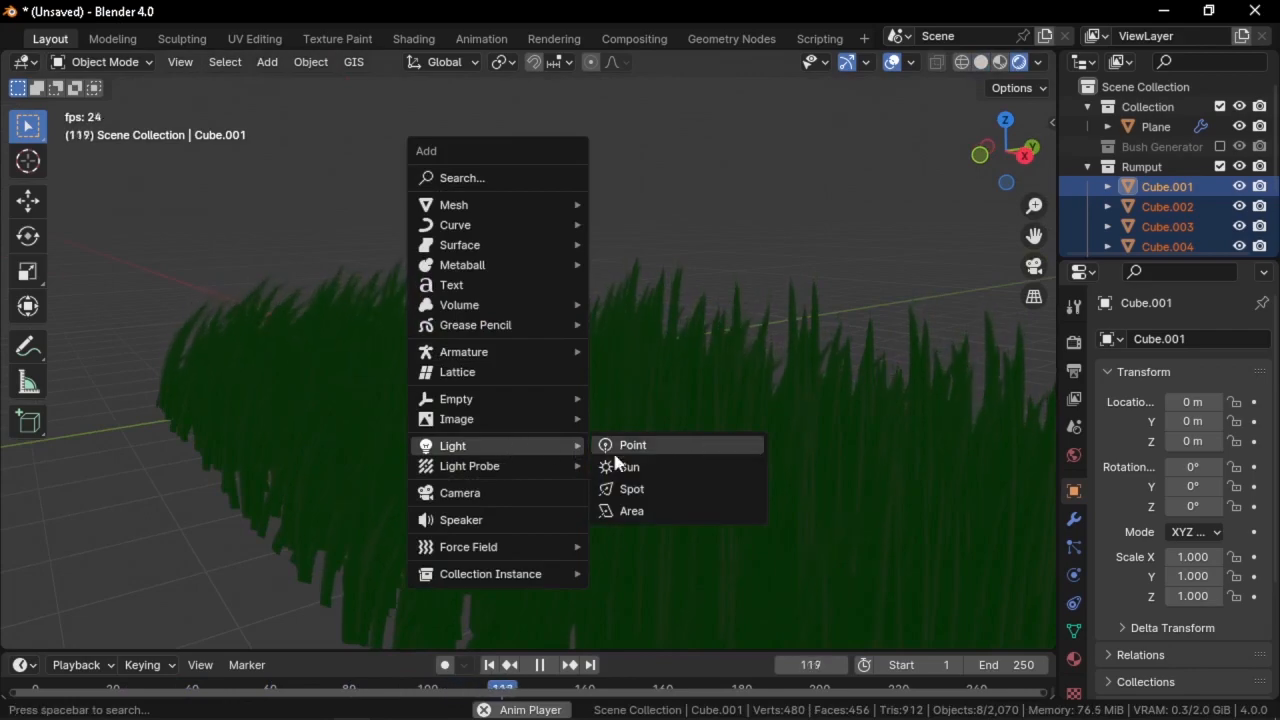
left_click(616, 462)
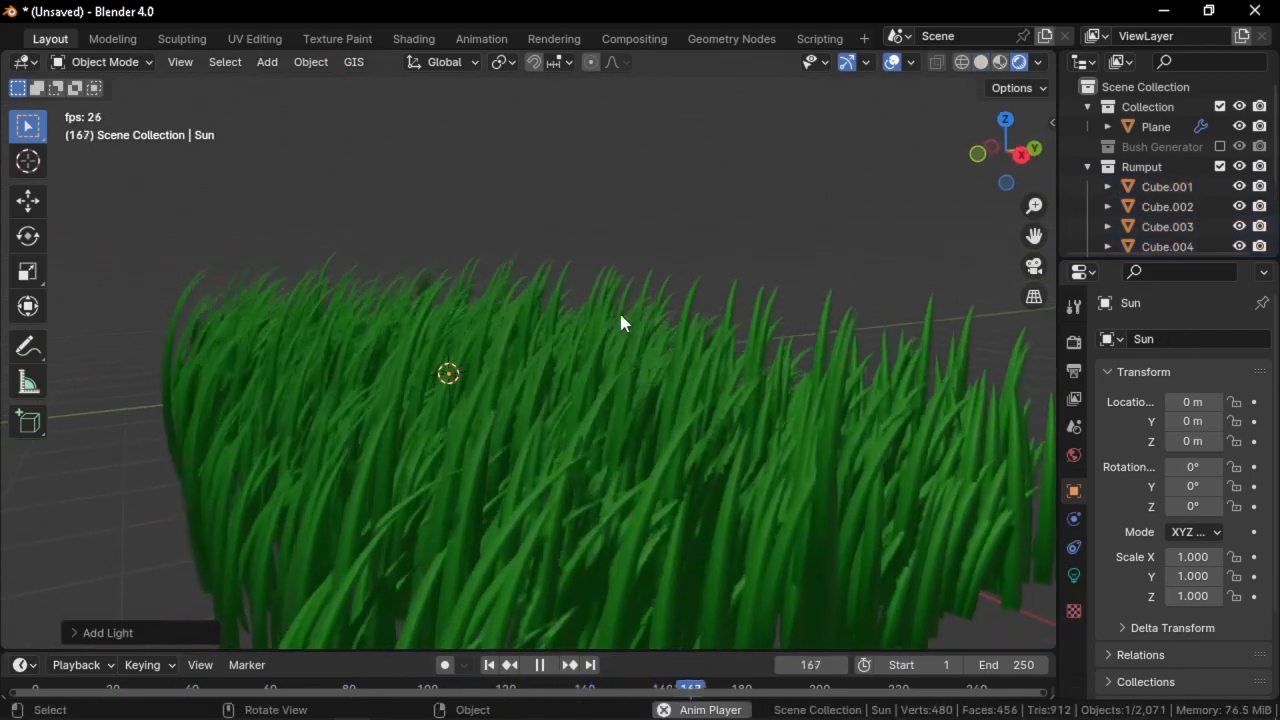
Rotate the Sun light about the global X axis so it lights the grass at an angle
key("r")
key("r")
right_click(639, 292)
middle_click_drag(641, 288, 598, 300)
key("r")
key("x")
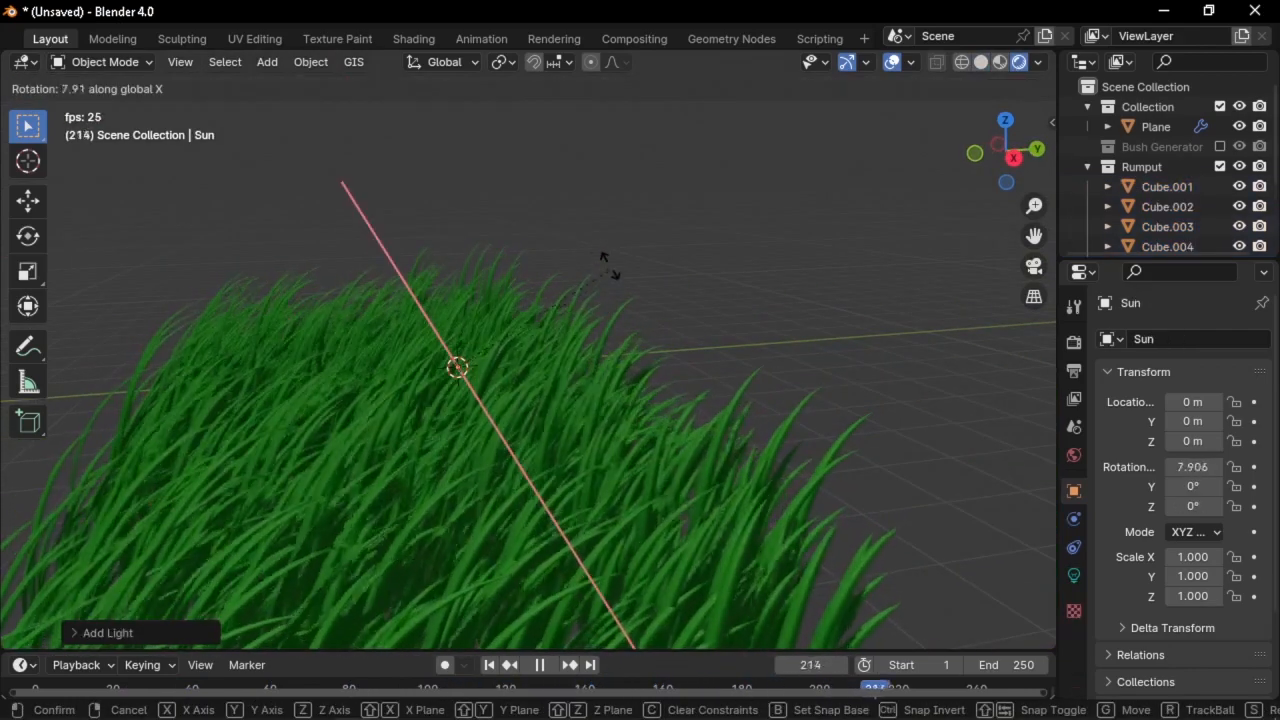
left_click(562, 194)
Enable Ambient Occlusion, Bloom and Screen Space Reflections in the EEVEE render settings
left_click(1074, 343)
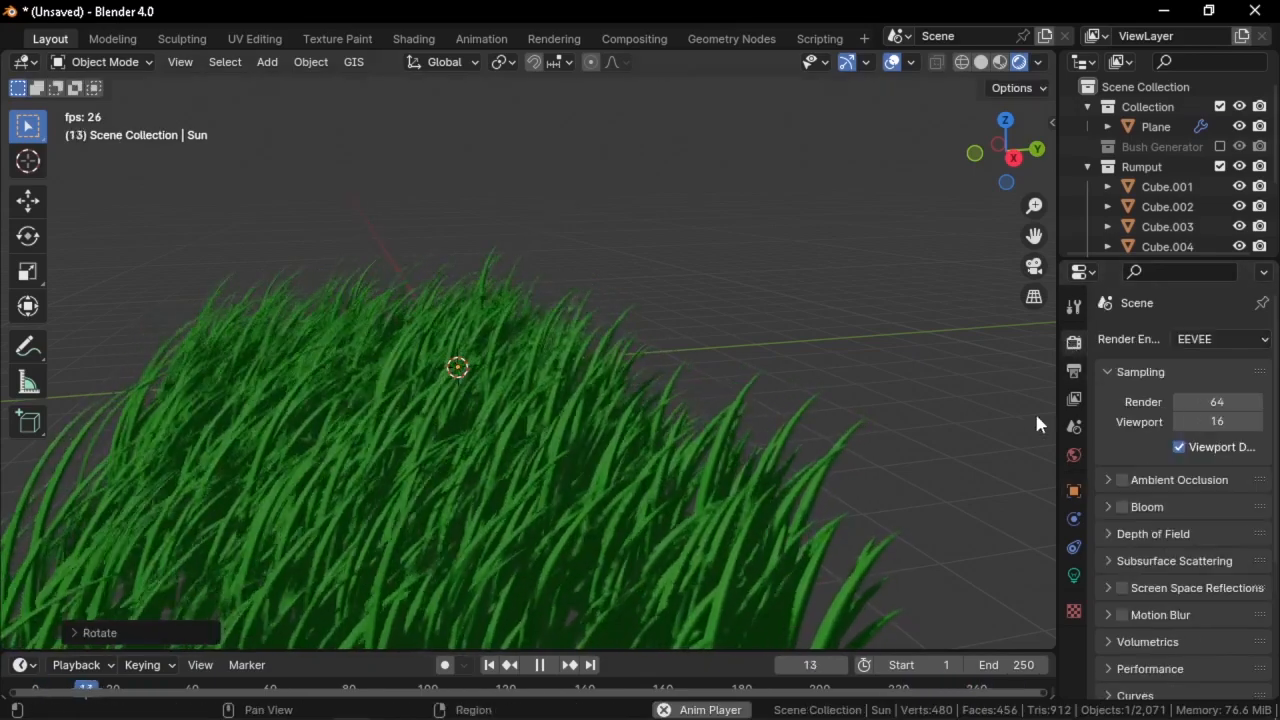
left_click(1145, 481)
left_click(1122, 480)
left_click(1145, 481)
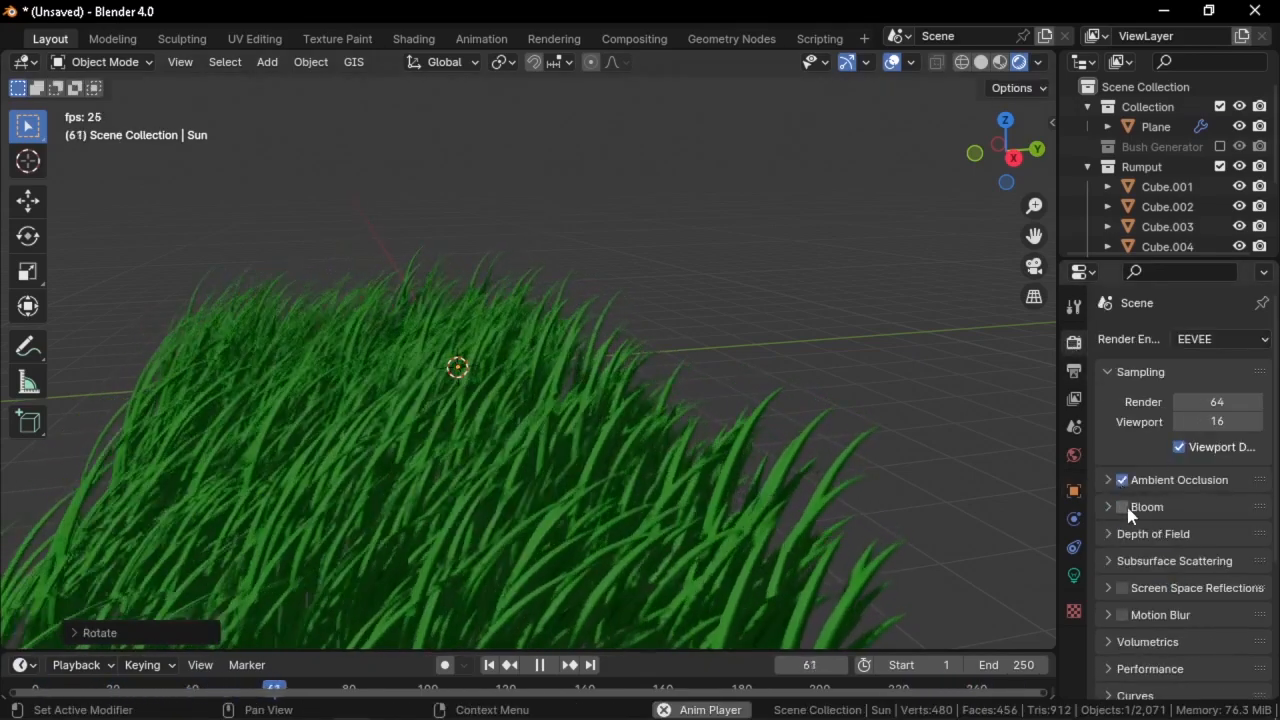
left_click(1122, 507)
left_click(1122, 588)
scroll(630, 400, "down", 5)
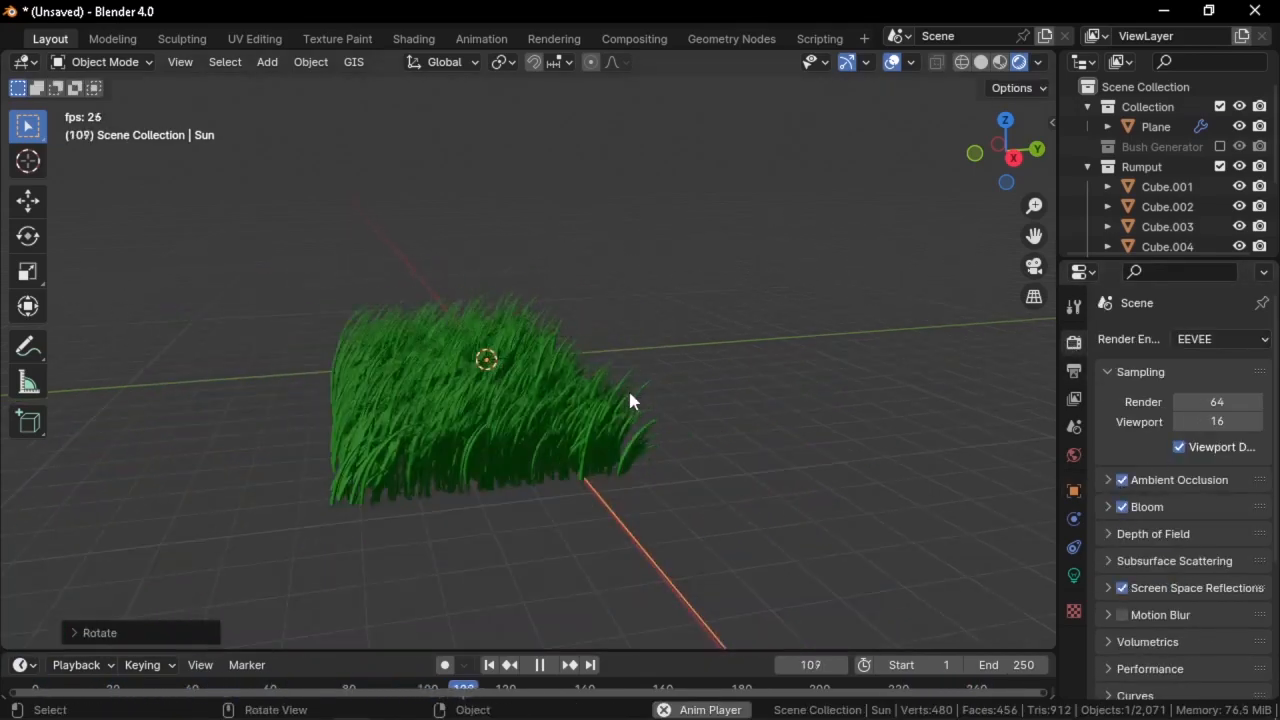
middle_click_drag(629, 392, 667, 368)
scroll(667, 368, "up", 3)
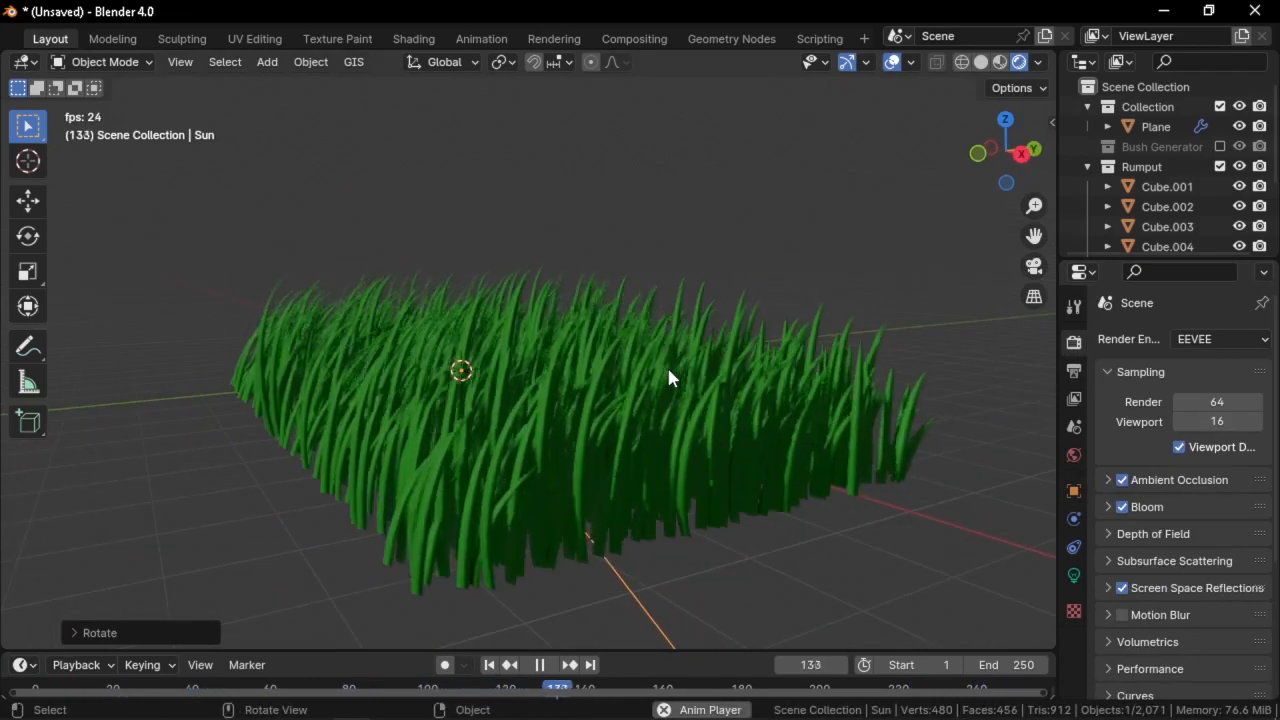
Enlarge the grass plane in Edit Mode by moving its edges outward along Y and about 1.04 m along global X, then deselect it
left_click(569, 357)
middle_click_drag(569, 357, 708, 310)
key("Tab")
middle_click_drag(478, 368, 423, 392)
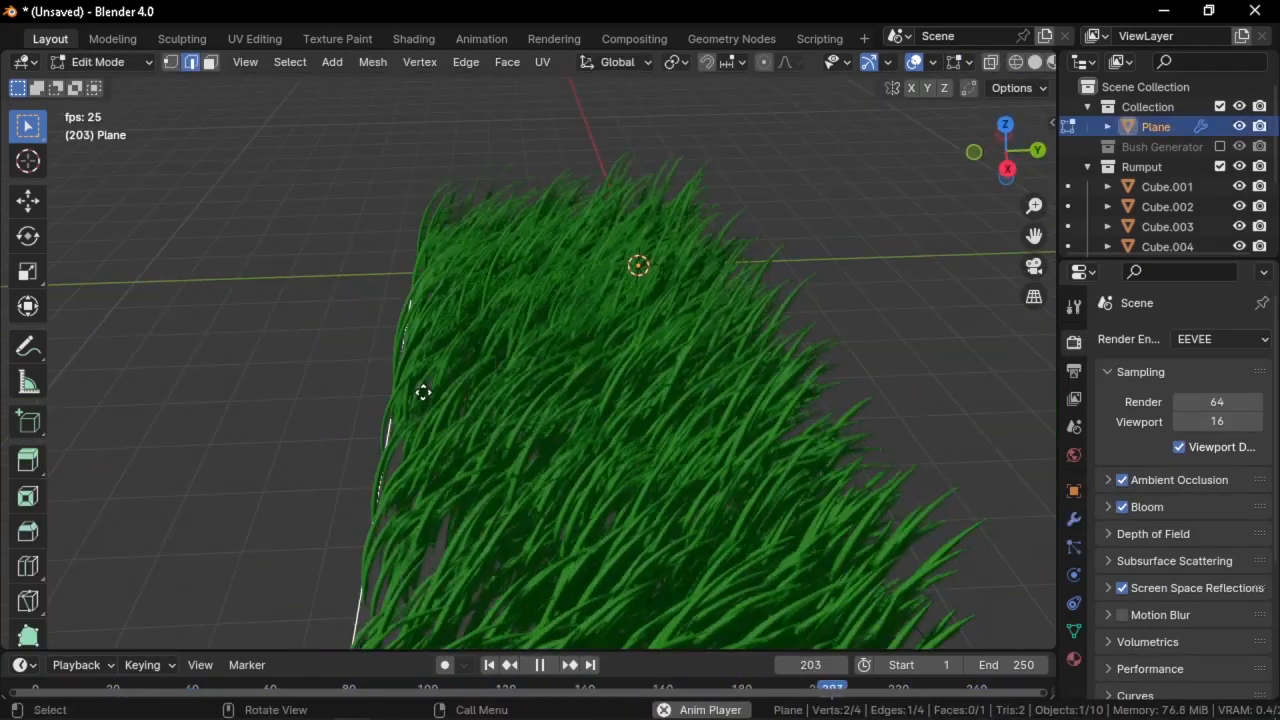
key("g")
key("y")
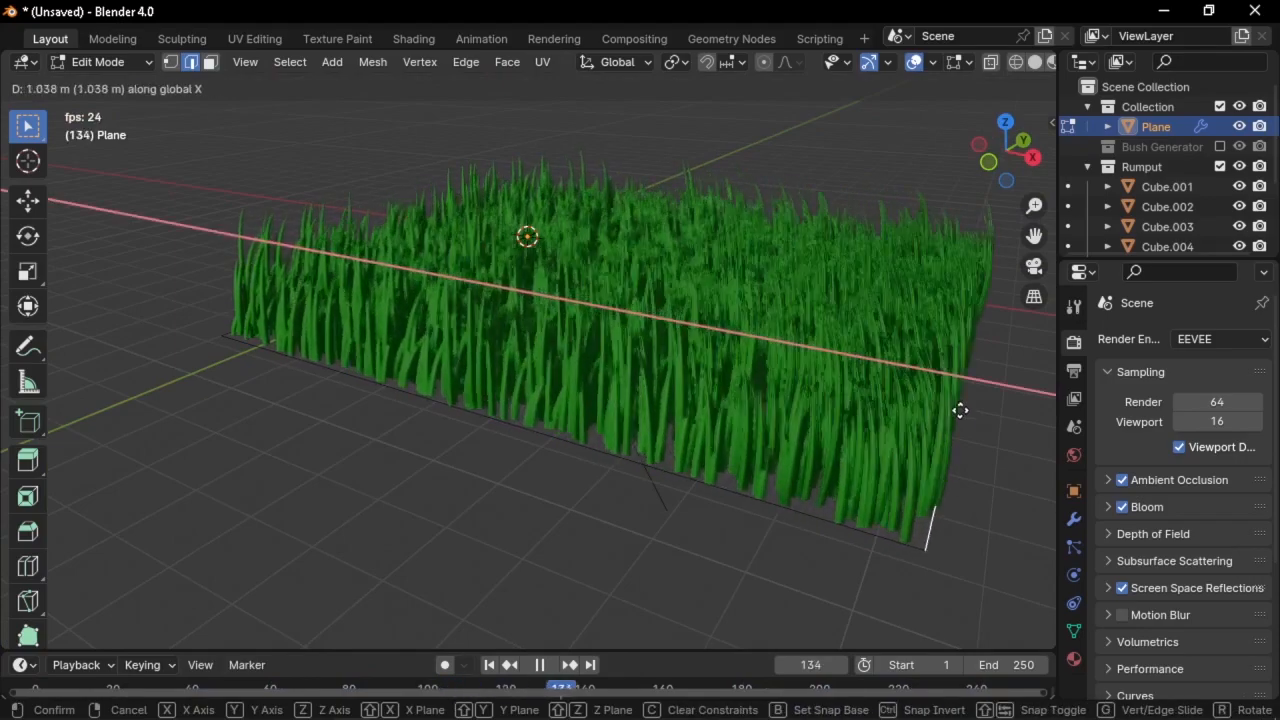
left_click(960, 410)
middle_click_drag(960, 410, 842, 353)
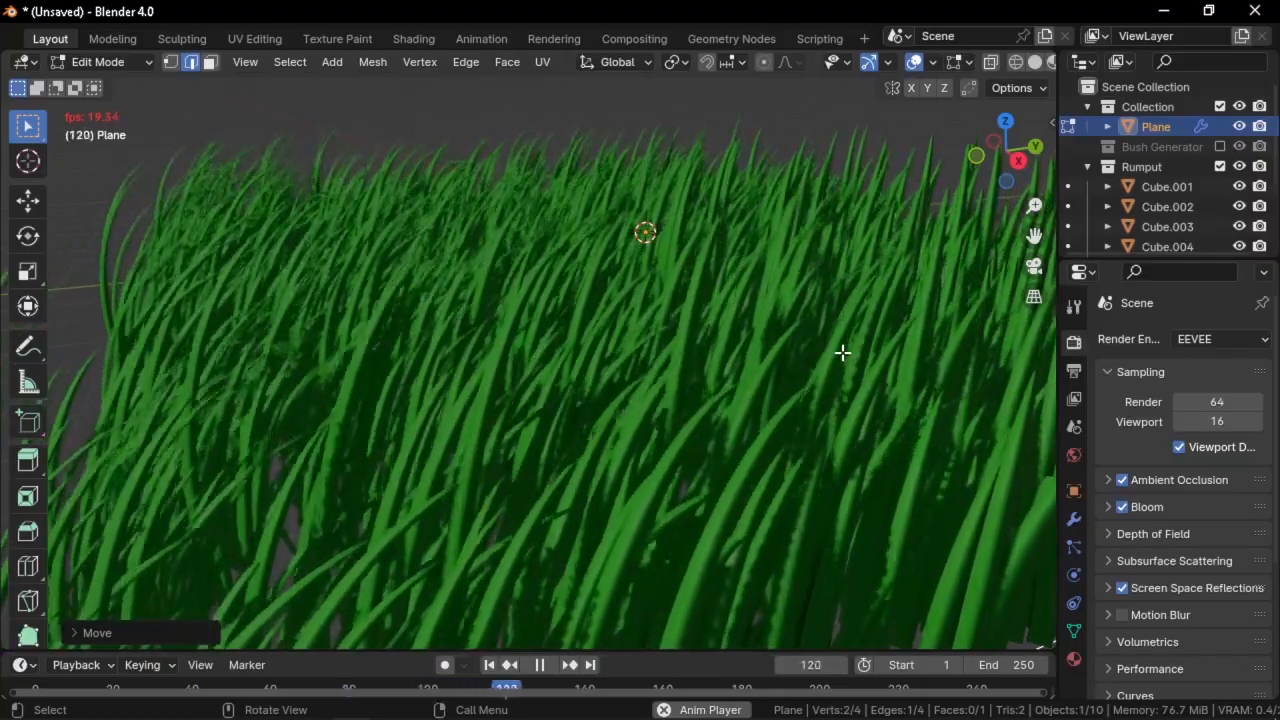
key("Tab")
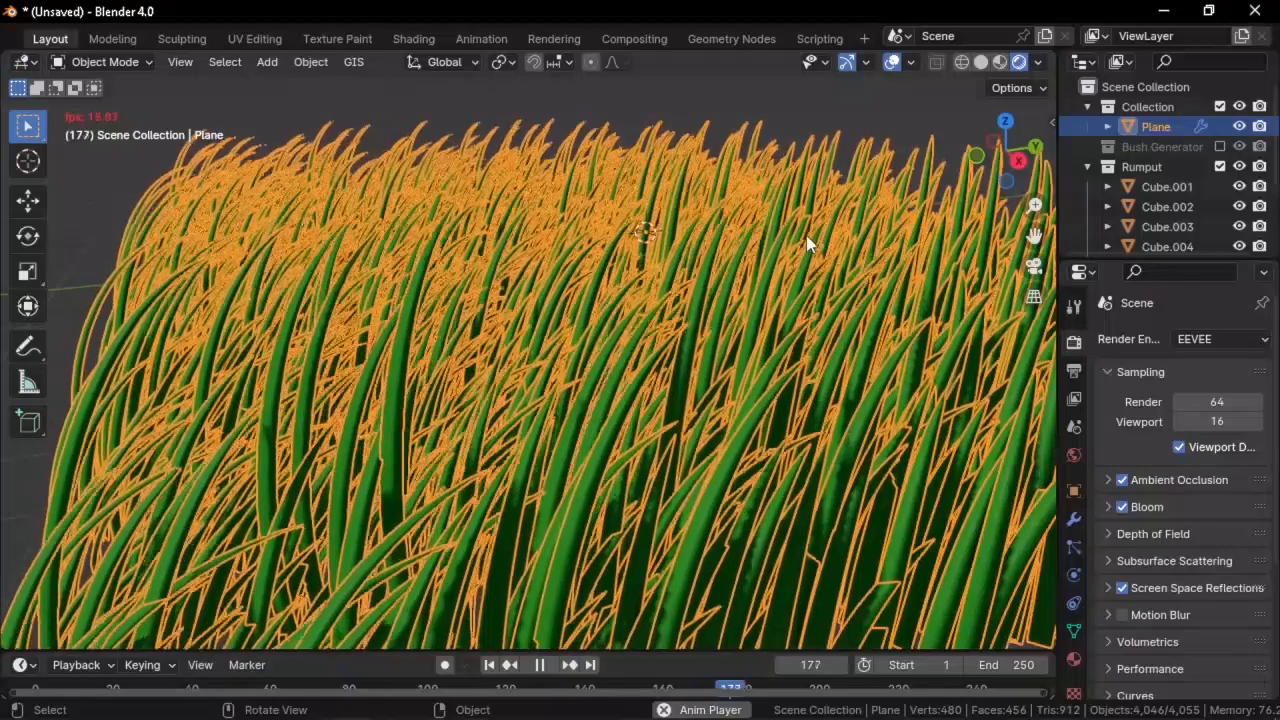
scroll(809, 225, "down", 3)
left_click(788, 187)
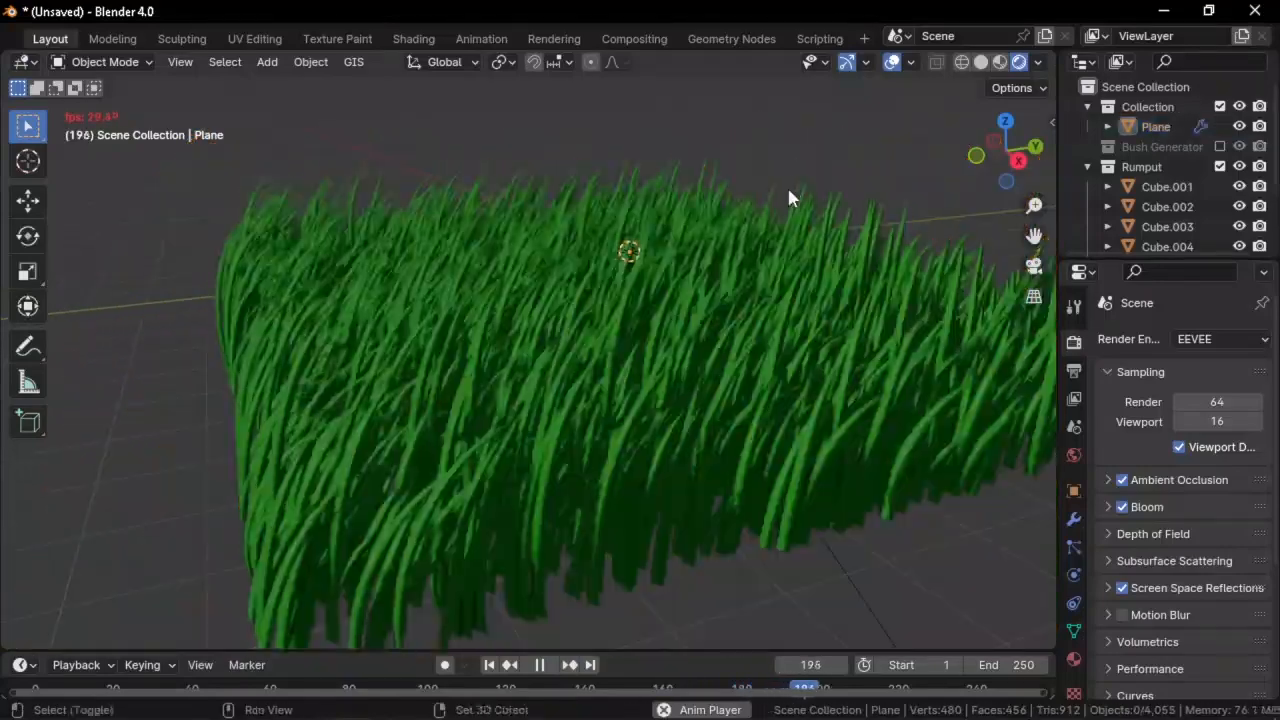
mouse_move(788, 187)
middle_mouse_down()
mouse_move(785, 175)
mouse_move(784, 196)
middle_mouse_up()
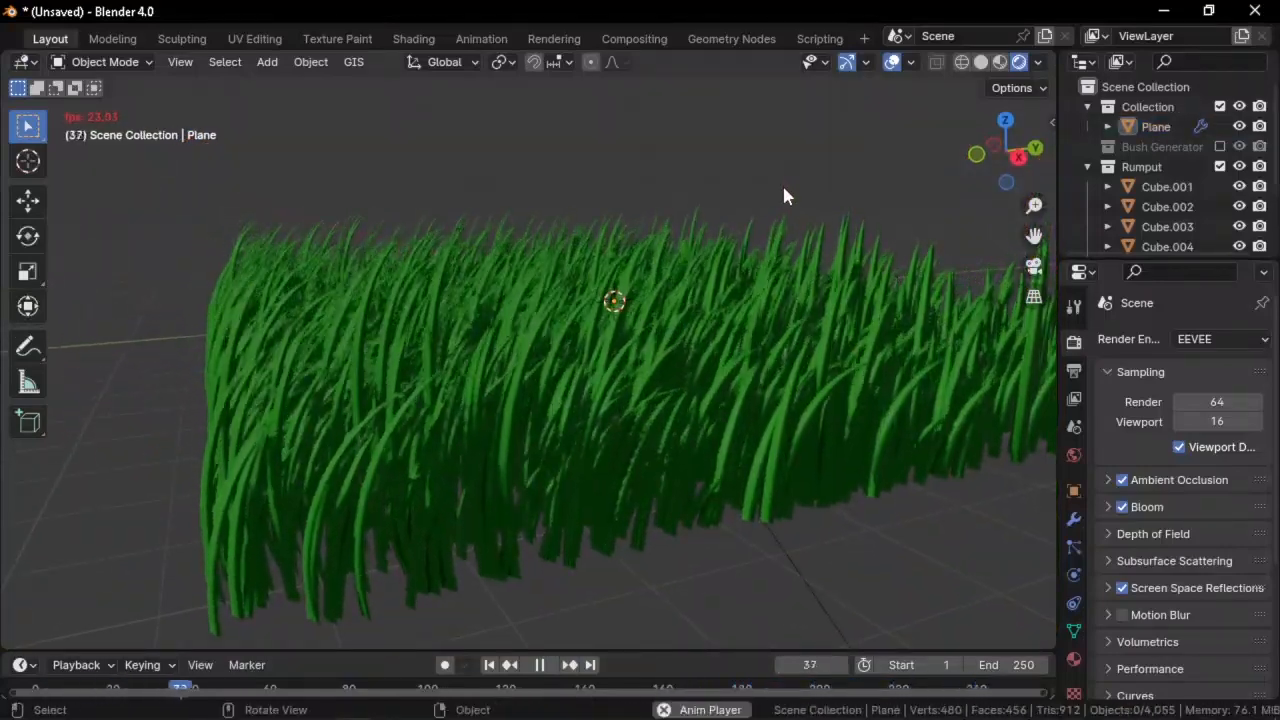
Switch to the Geometry Nodes workspace and move the Daratan tree's Group Output node farther away from Instance on Points
left_click(731, 38)
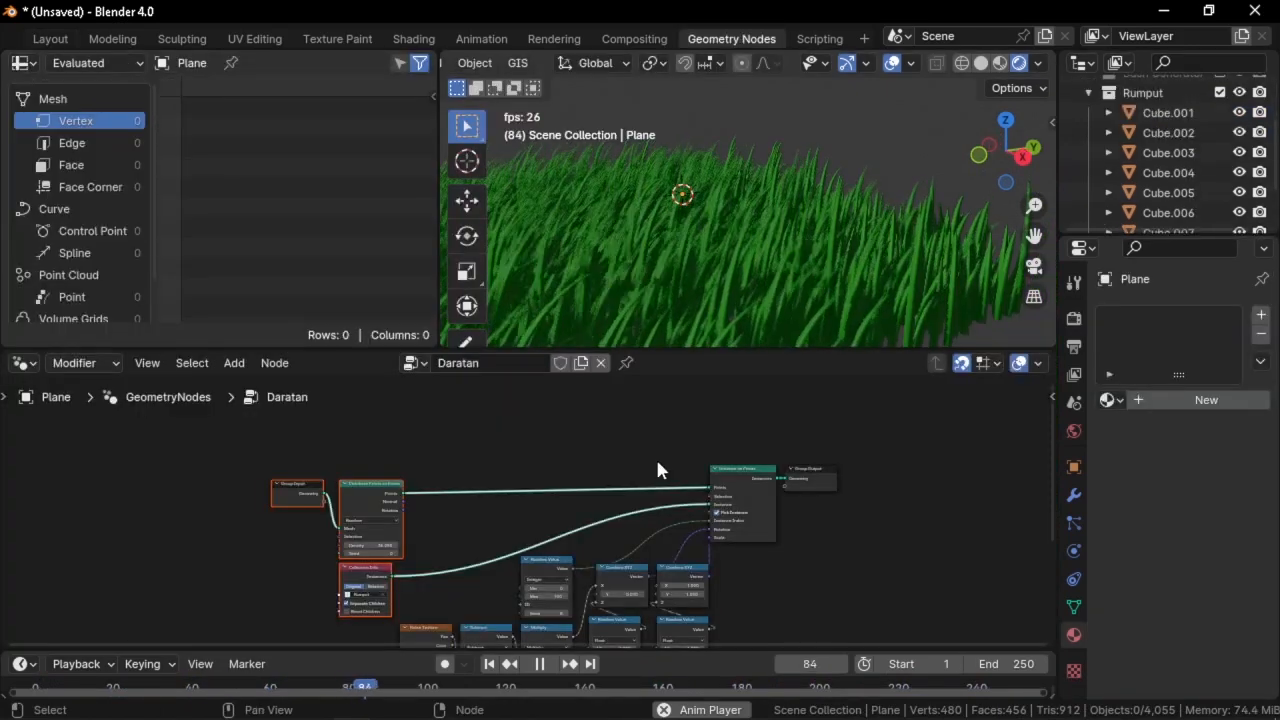
scroll(654, 471, "up", 1)
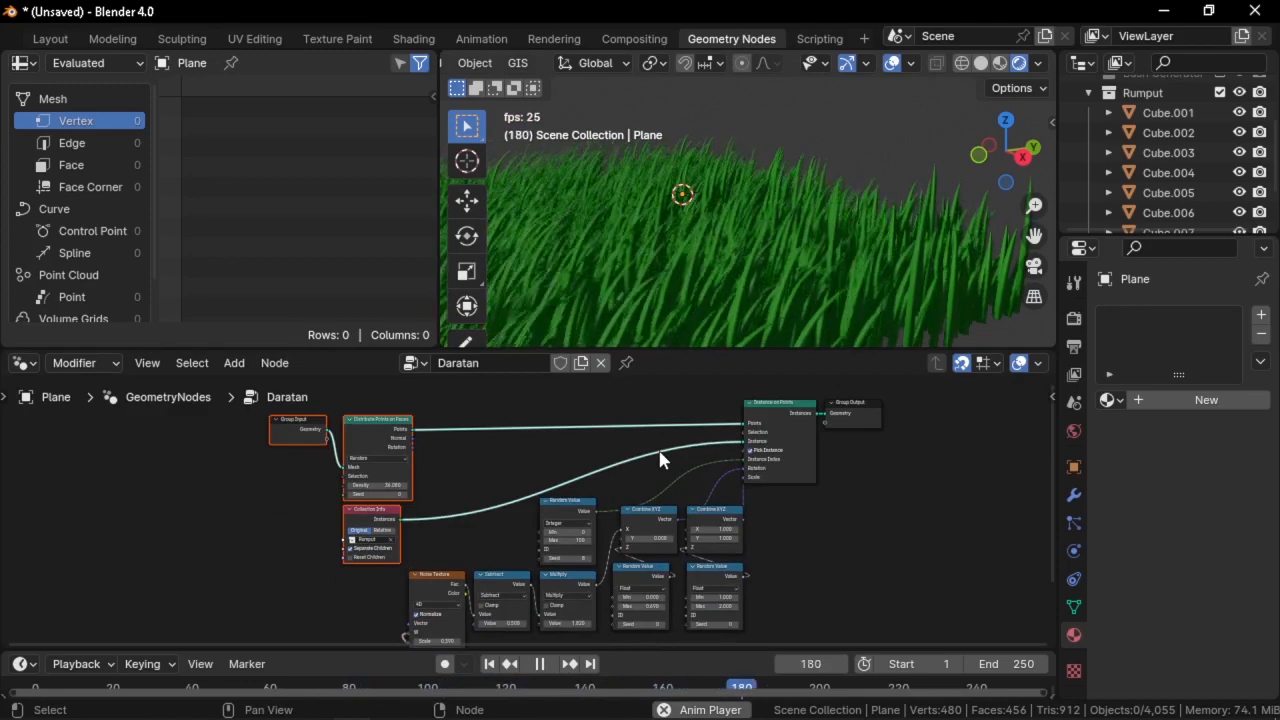
scroll(667, 487, "down", 1)
left_click(846, 422)
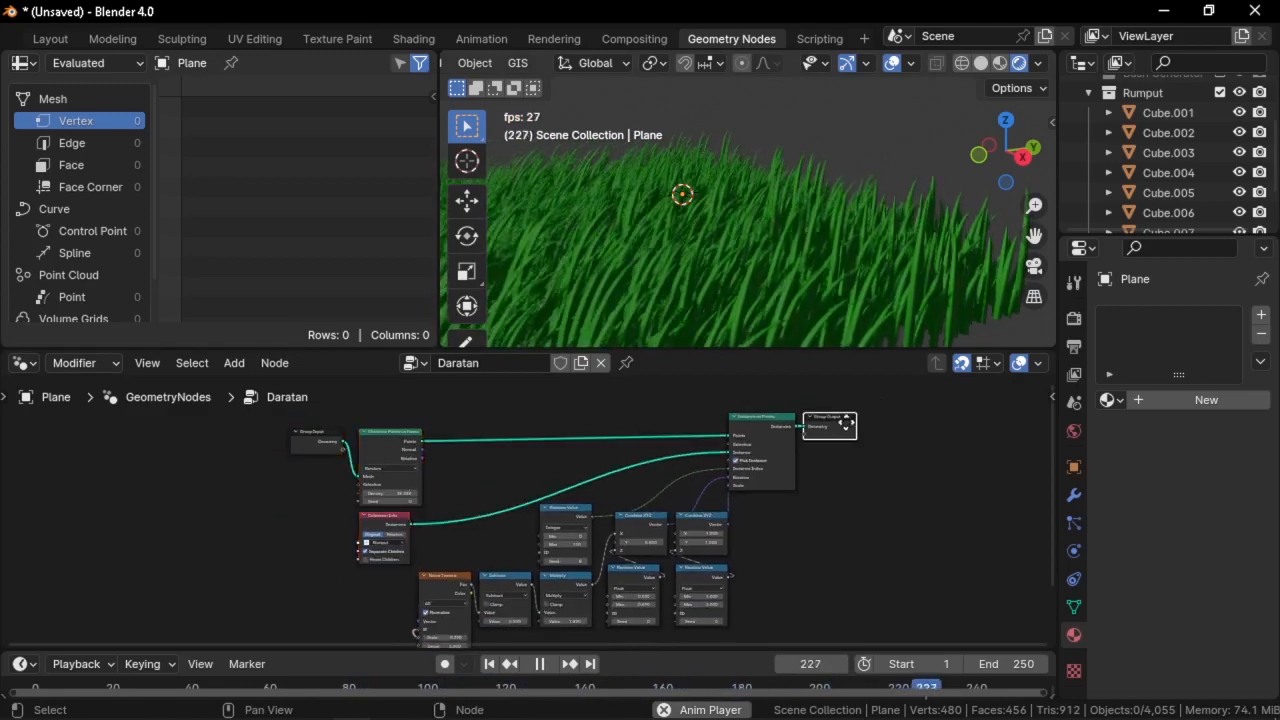
left_click_drag(846, 422, 905, 430)
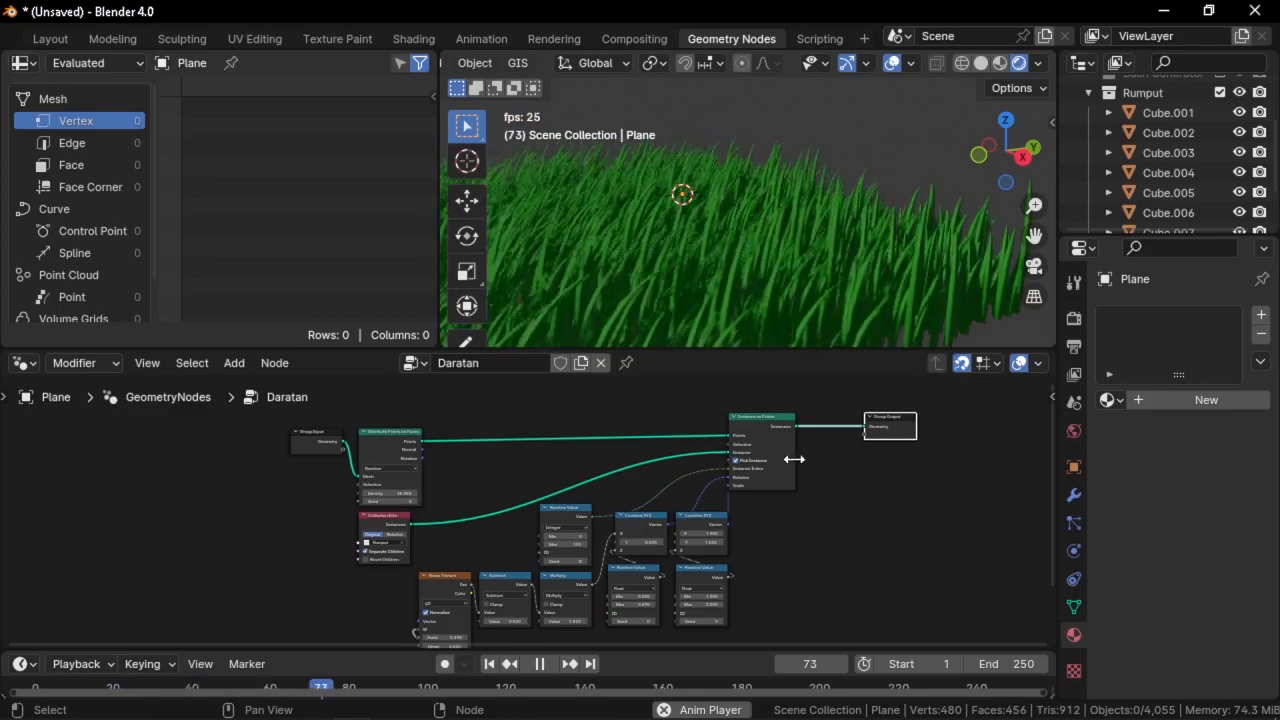
Include the Bush Generator collection in the view layer and select its Cube to show the Rumput node tree
left_click(716, 314)
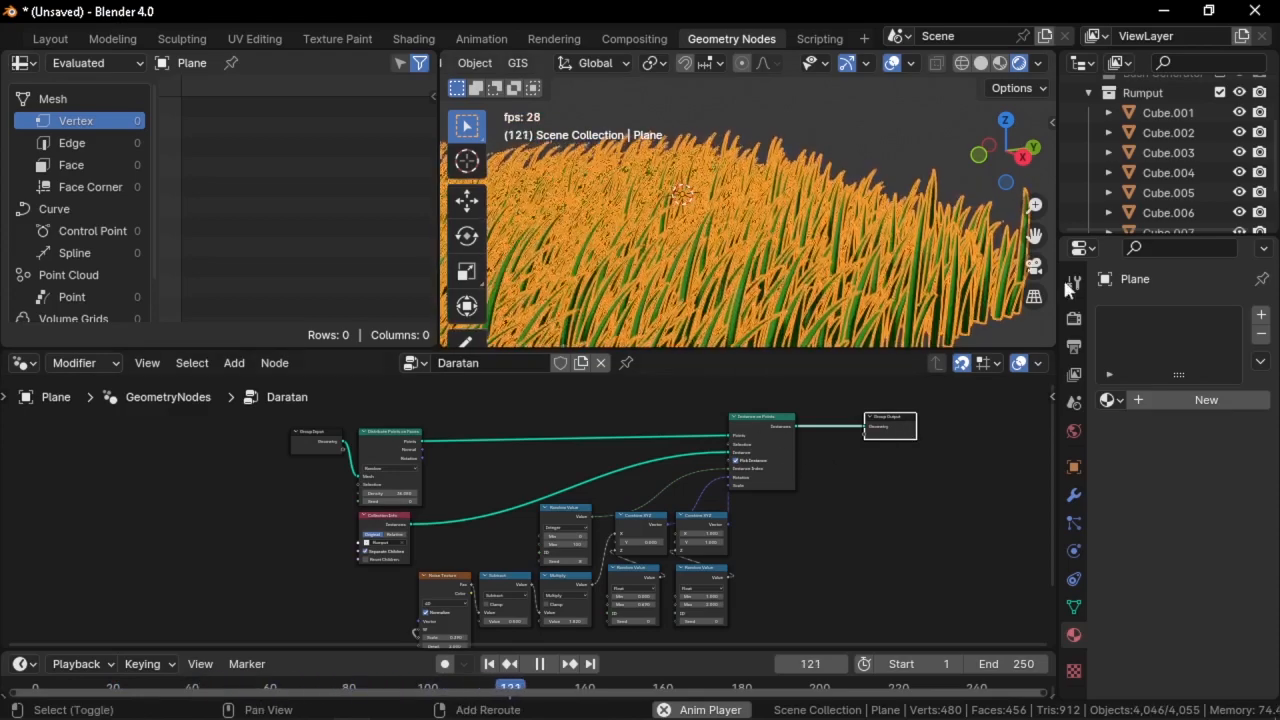
scroll(1105, 143, "up", 2)
left_click(1089, 133)
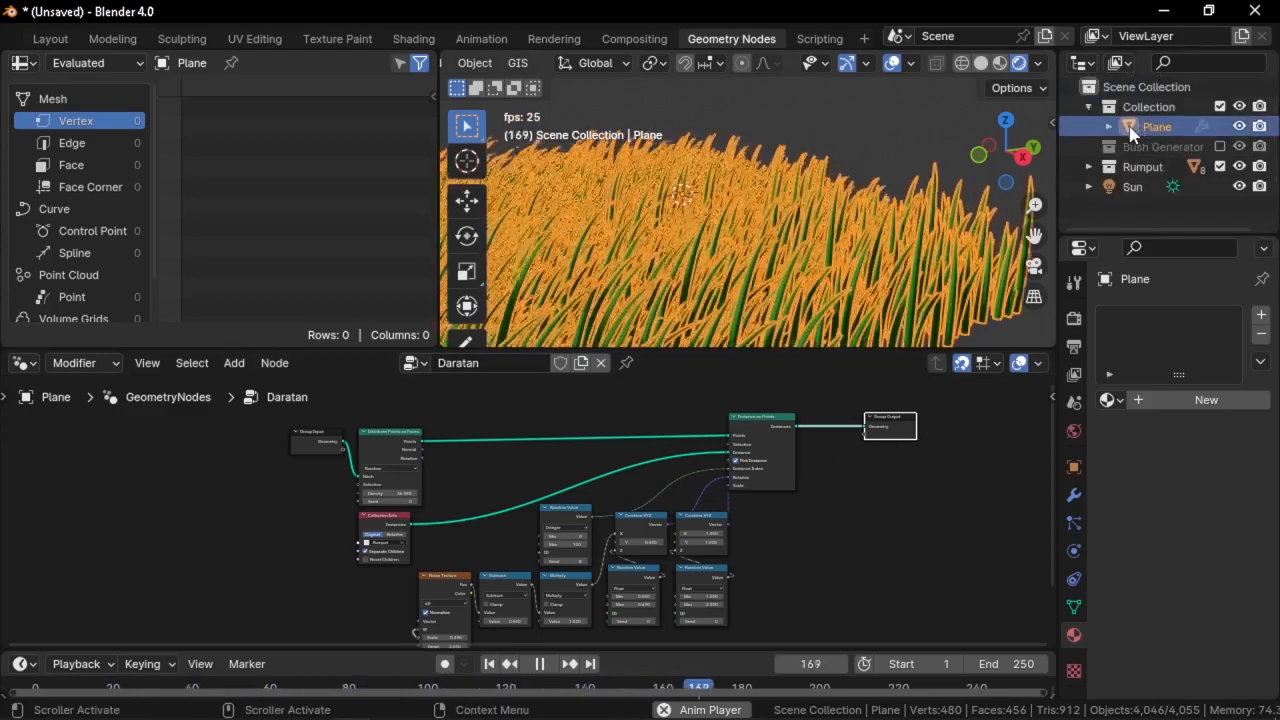
left_click(1220, 147)
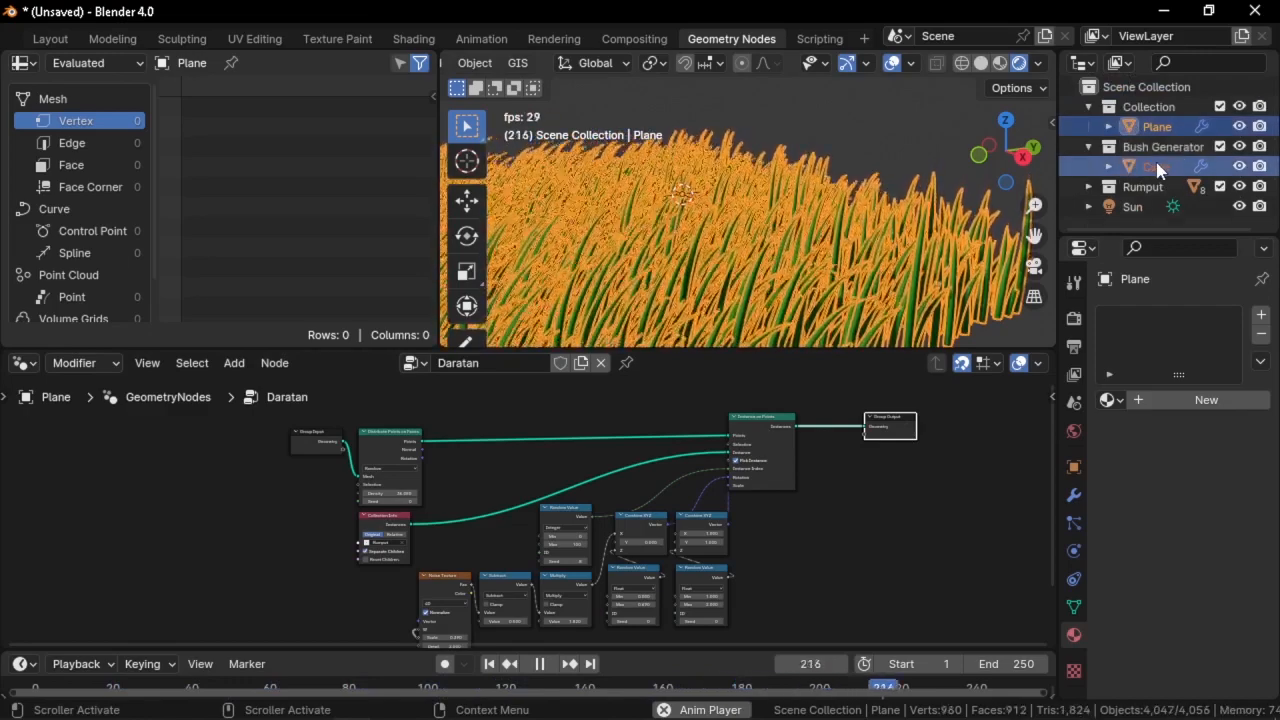
left_click(1157, 168)
Examine the full Rumput node tree and the animated grass field in the viewport
scroll(769, 506, "down", 2)
middle_click_drag(790, 503, 597, 530)
scroll(597, 530, "up", 3)
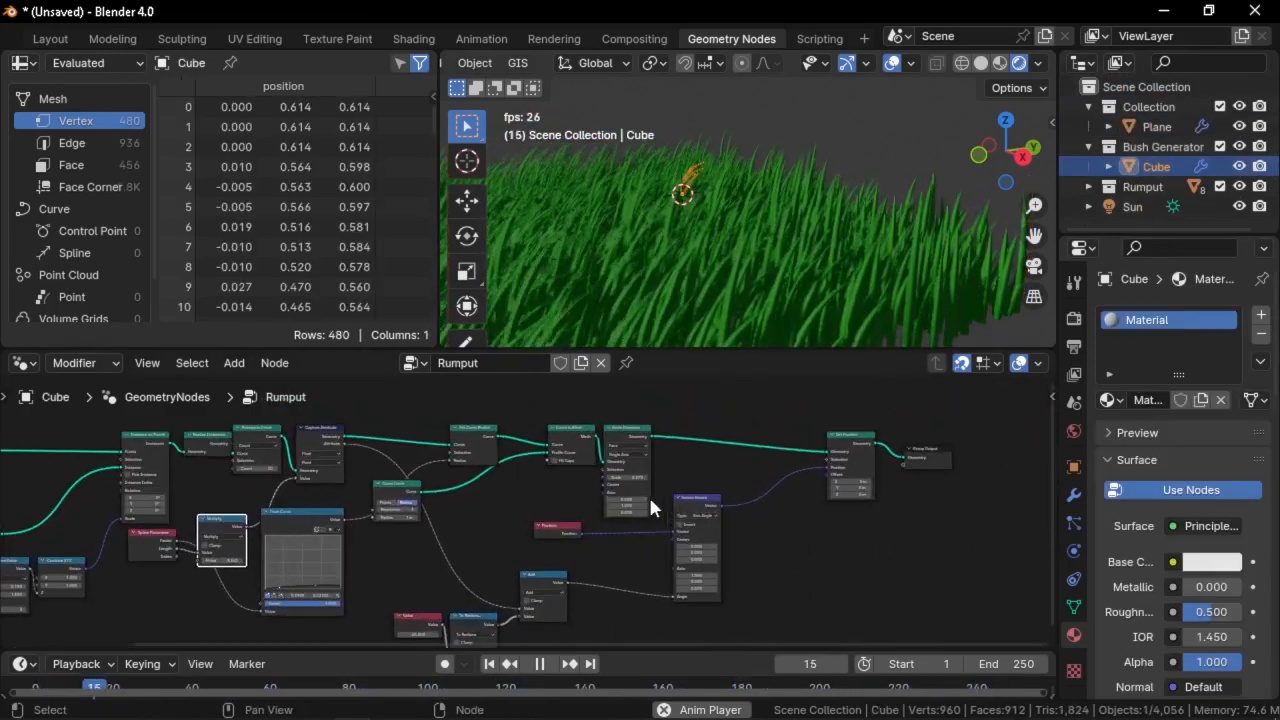
middle_click_drag(694, 486, 813, 449)
scroll(833, 470, "down", 2)
scroll(790, 462, "down", 1)
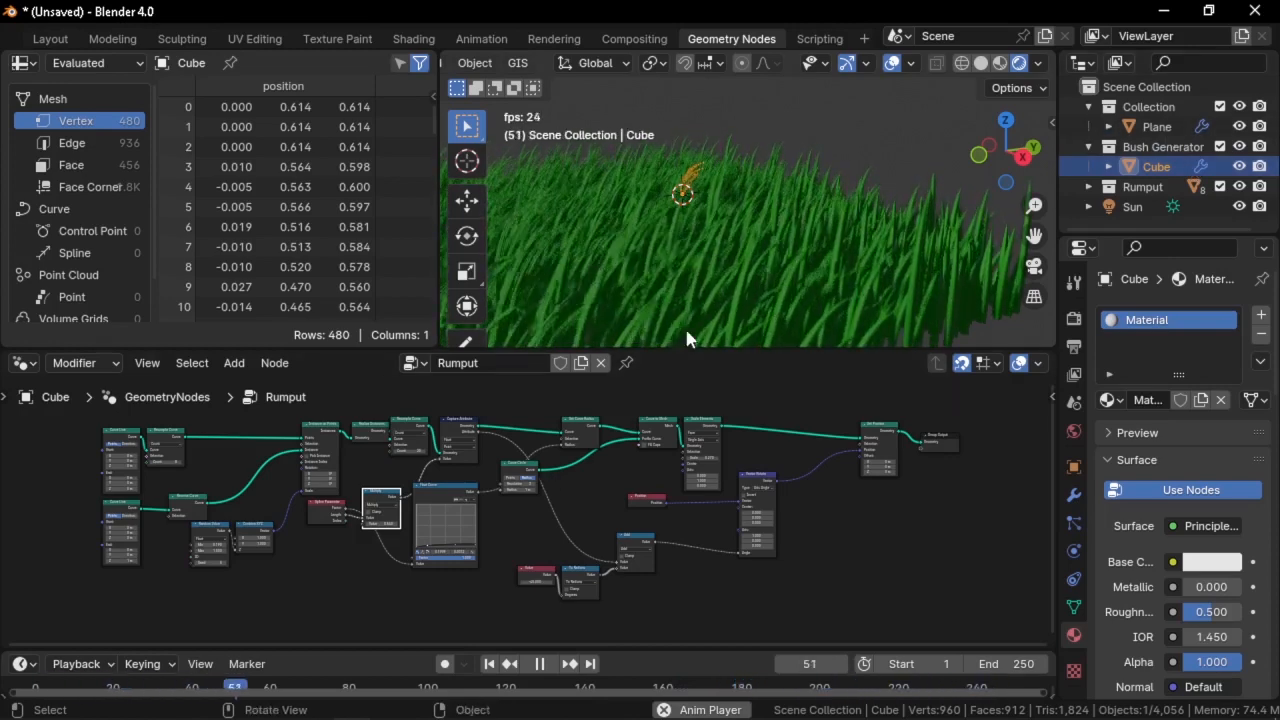
scroll(826, 289, "down", 5)
middle_click_drag(826, 289, 800, 284)
scroll(666, 266, "down", 2)
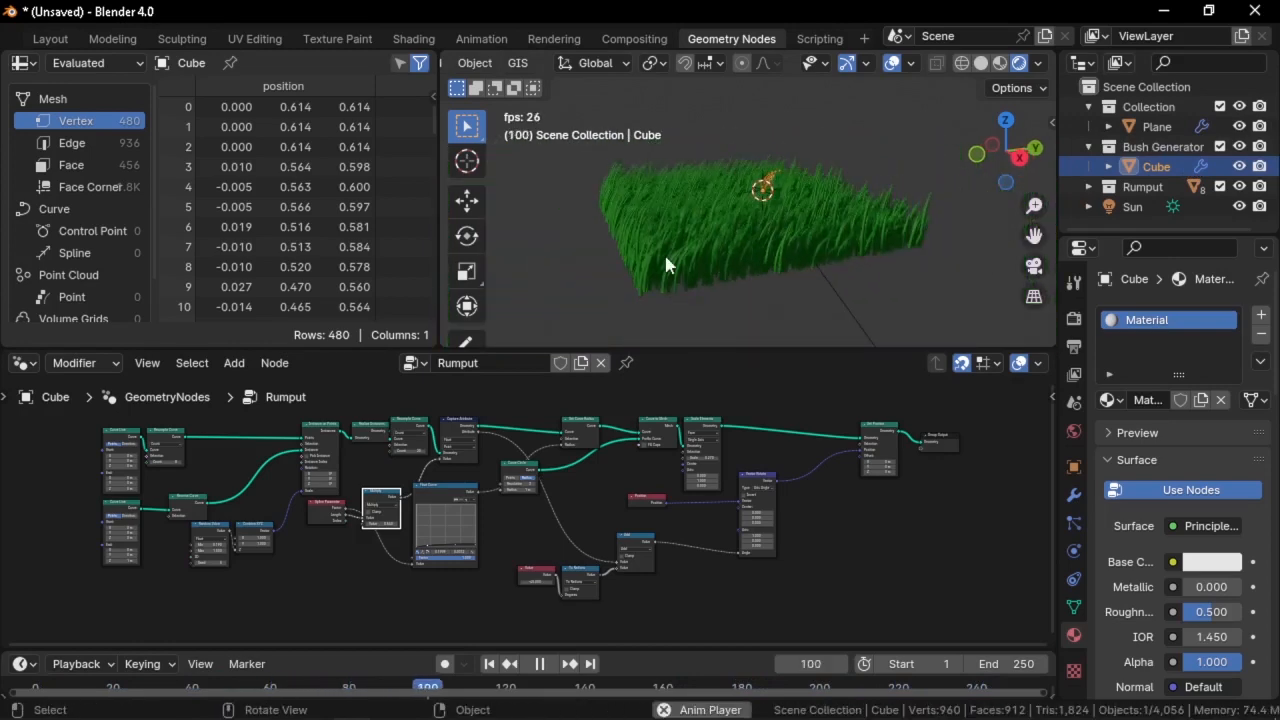
scroll(680, 266, "up", 6)
scroll(678, 266, "down", 2)
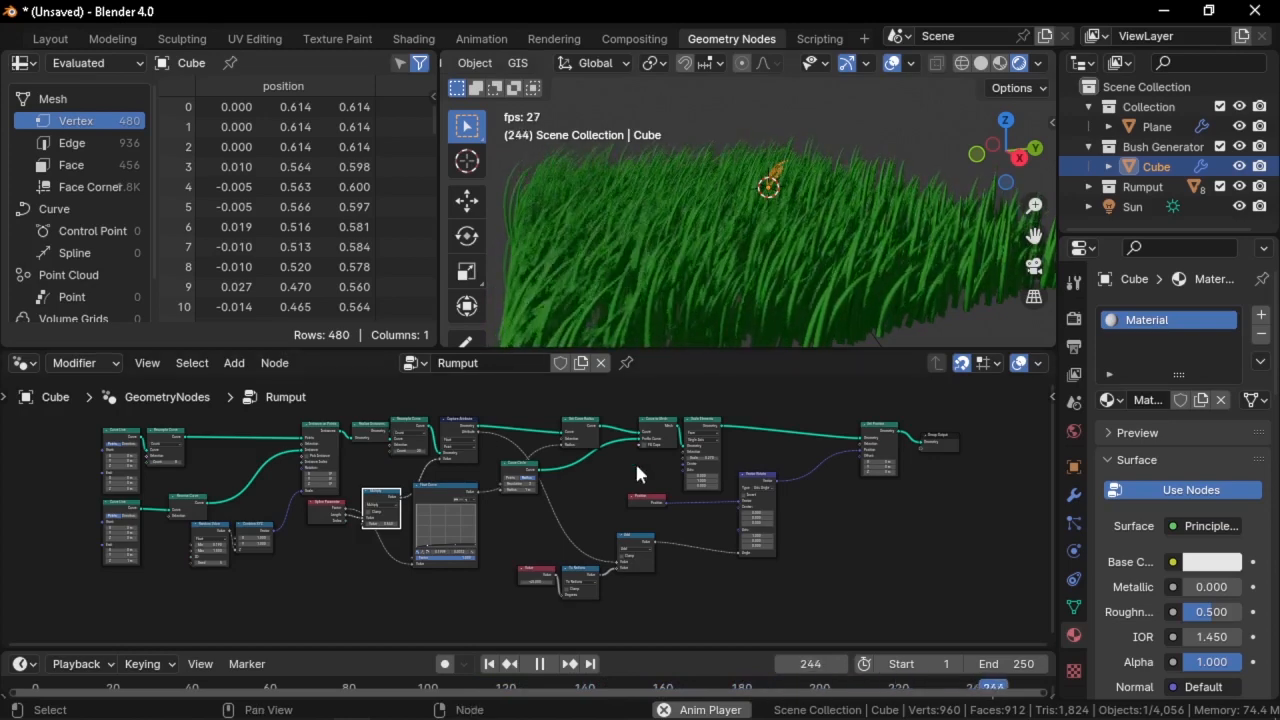
Move the Reverse Curve node closer to the lower Curve Line node in the Rumput tree
middle_click_drag(623, 465, 748, 464)
middle_click_drag(473, 498, 568, 464)
scroll(568, 464, "up", 1)
middle_click_drag(382, 487, 436, 492)
scroll(434, 486, "up", 1)
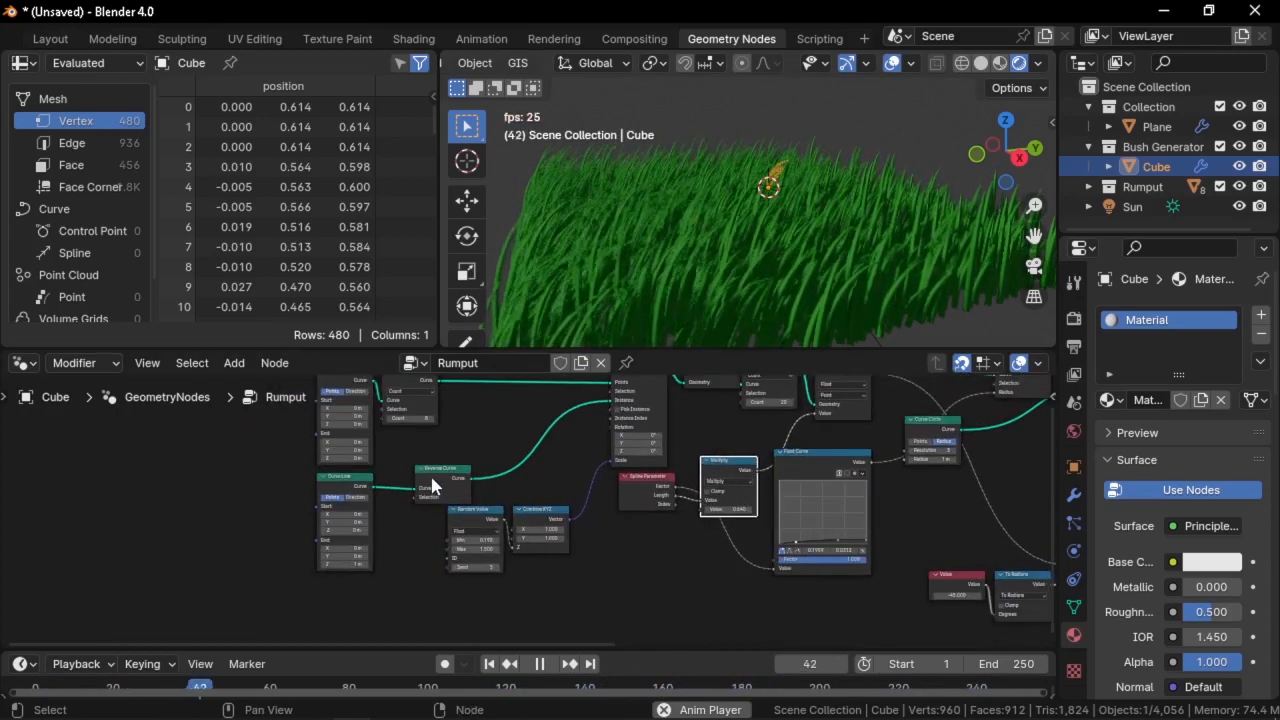
left_click_drag(432, 485, 399, 494)
scroll(546, 500, "down", 2)
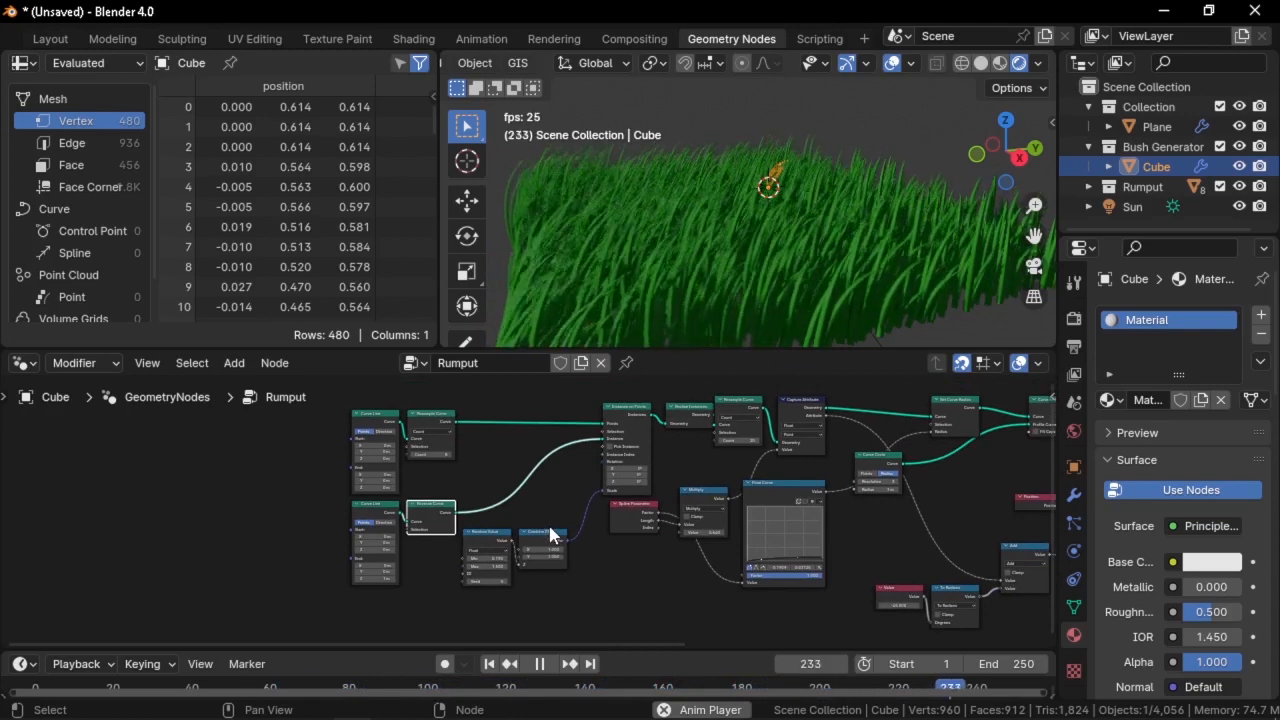
scroll(555, 530, "up", 2)
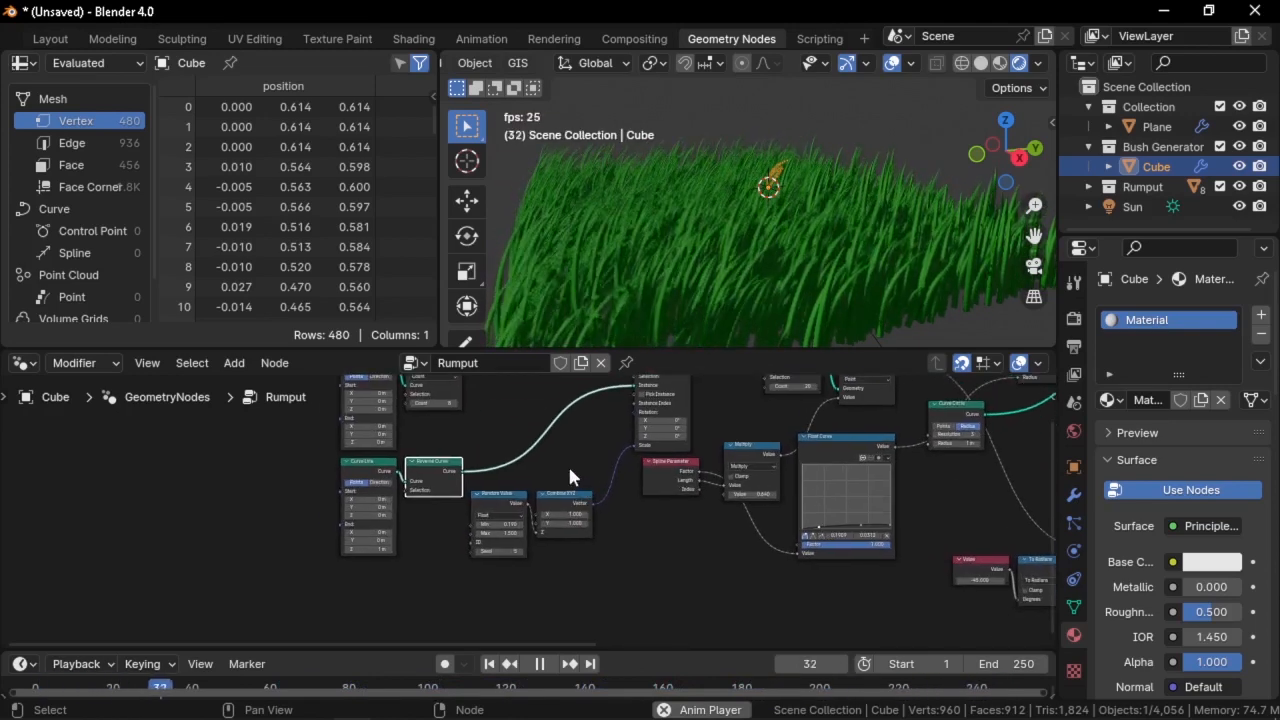